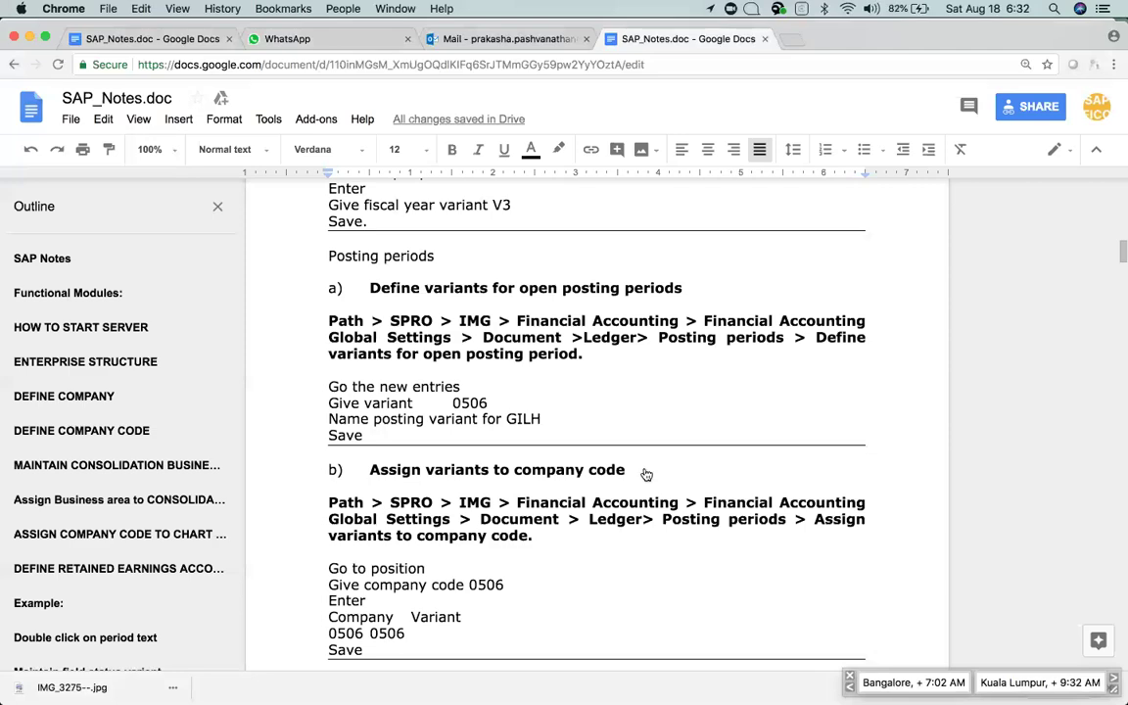
# Switch to SAP GUI, start transaction SPRO and display the SAP Reference IMG.
pyautogui.press('super+Tab')
pyautogui.press('super+Tab')
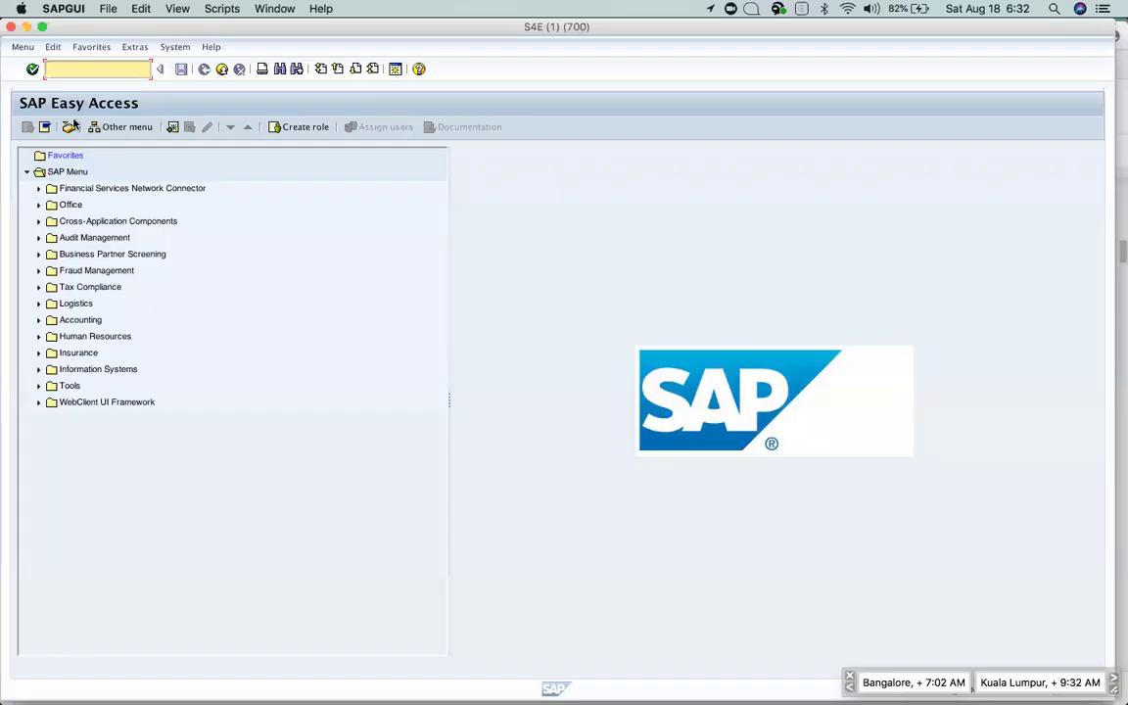
pyautogui.write('spro')
pyautogui.press('Return')
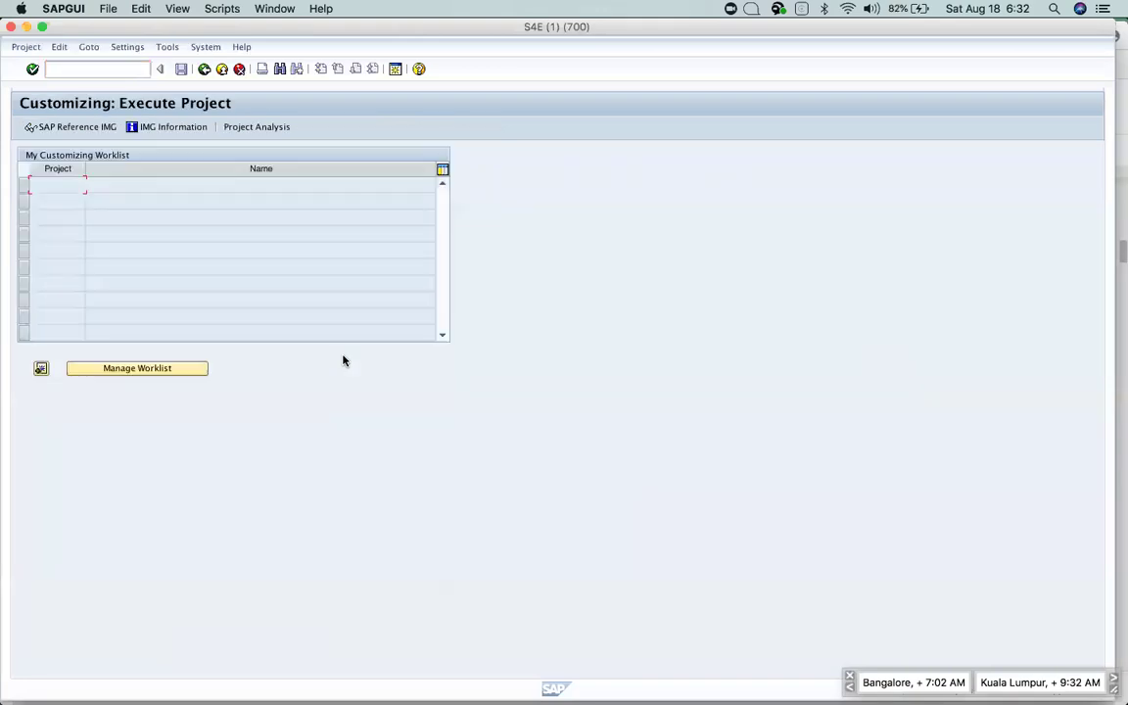
pyautogui.click(59, 132)
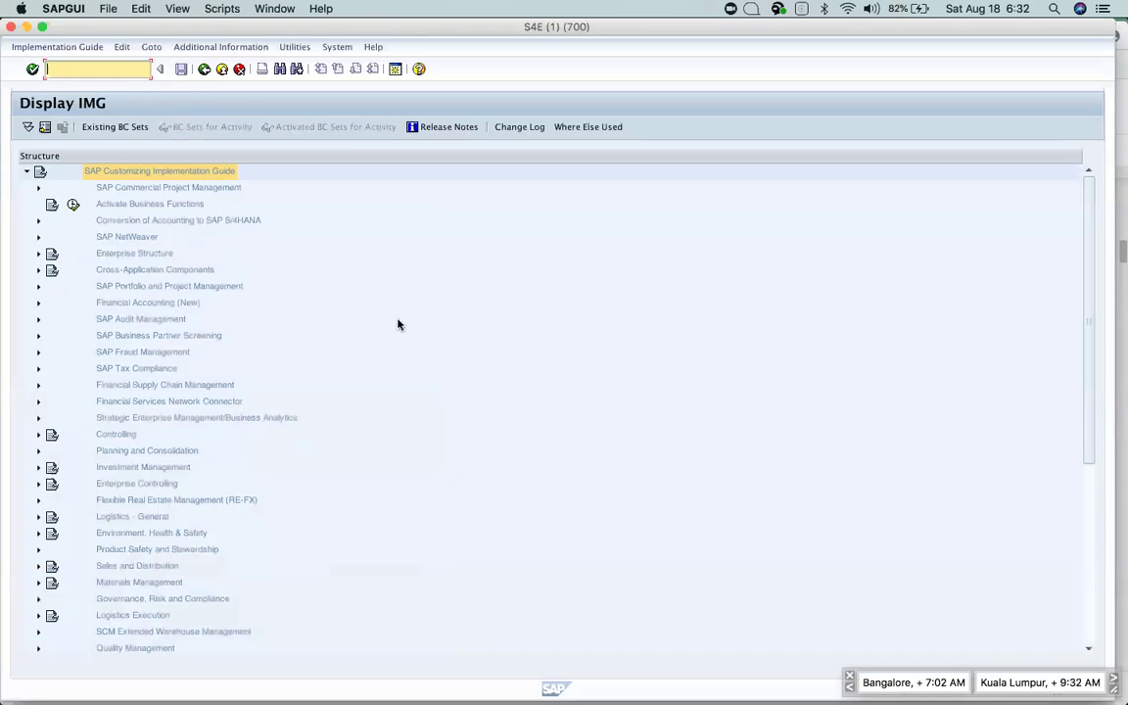
# Switch to the SAP notes in Chrome and read the path for defining variants for open posting periods.
pyautogui.press('super+Tab')
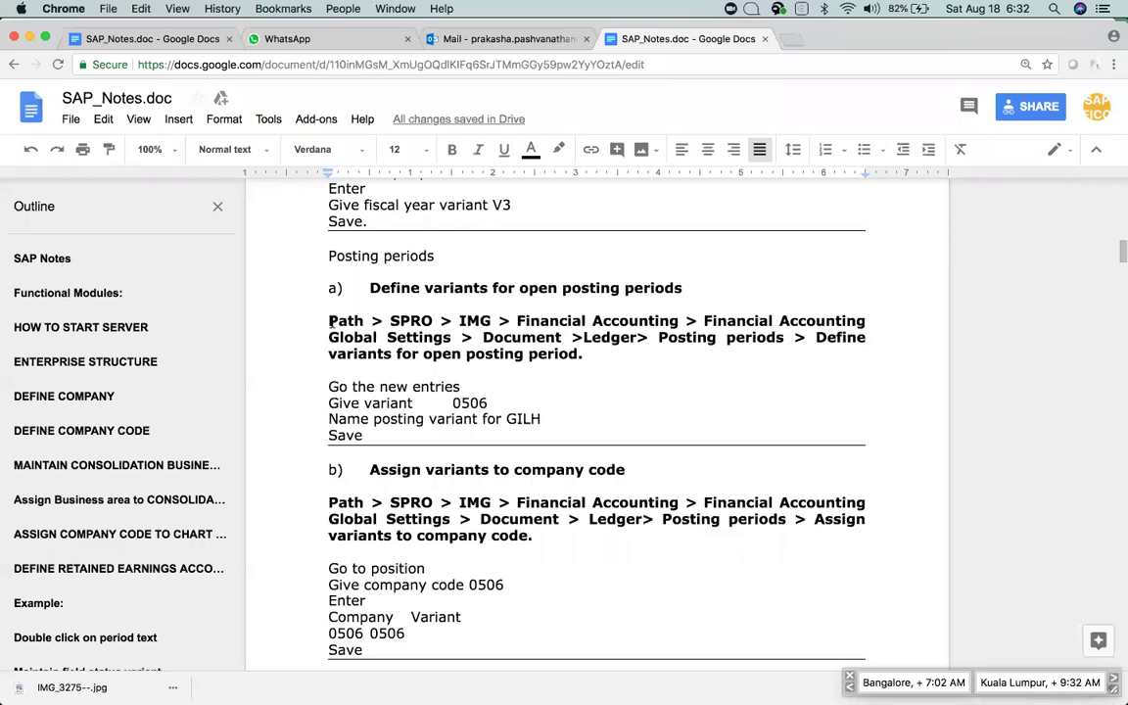
pyautogui.moveTo(330, 322); pyautogui.dragTo(590, 352)
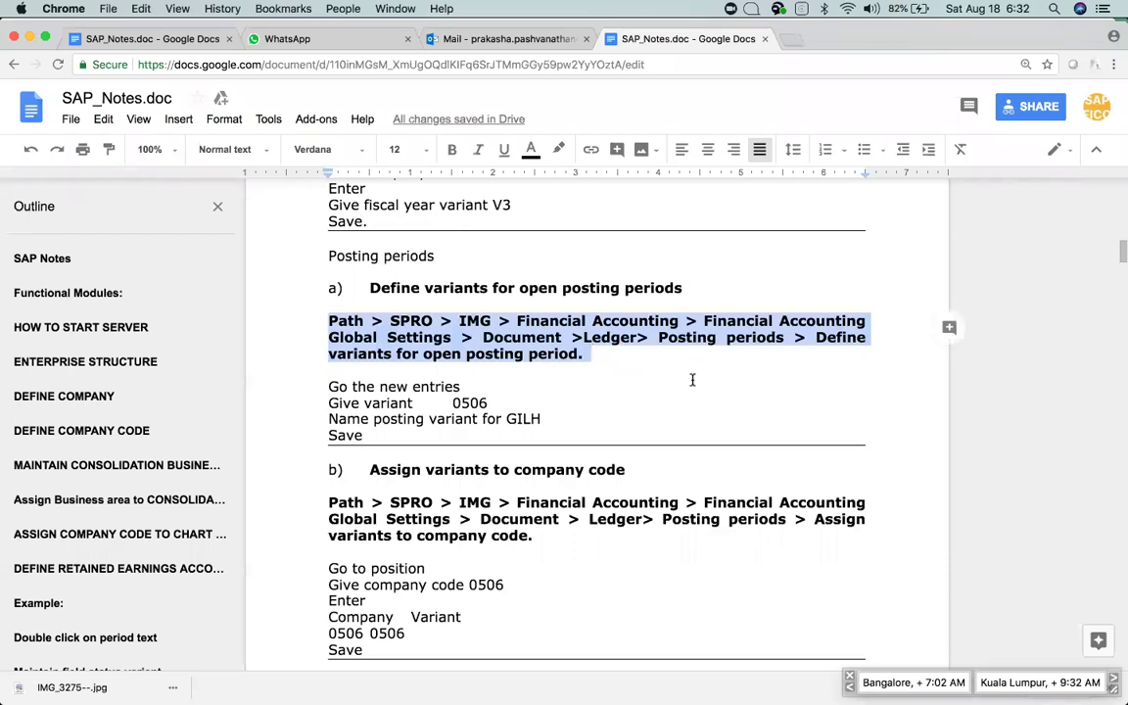
pyautogui.click(610, 353)
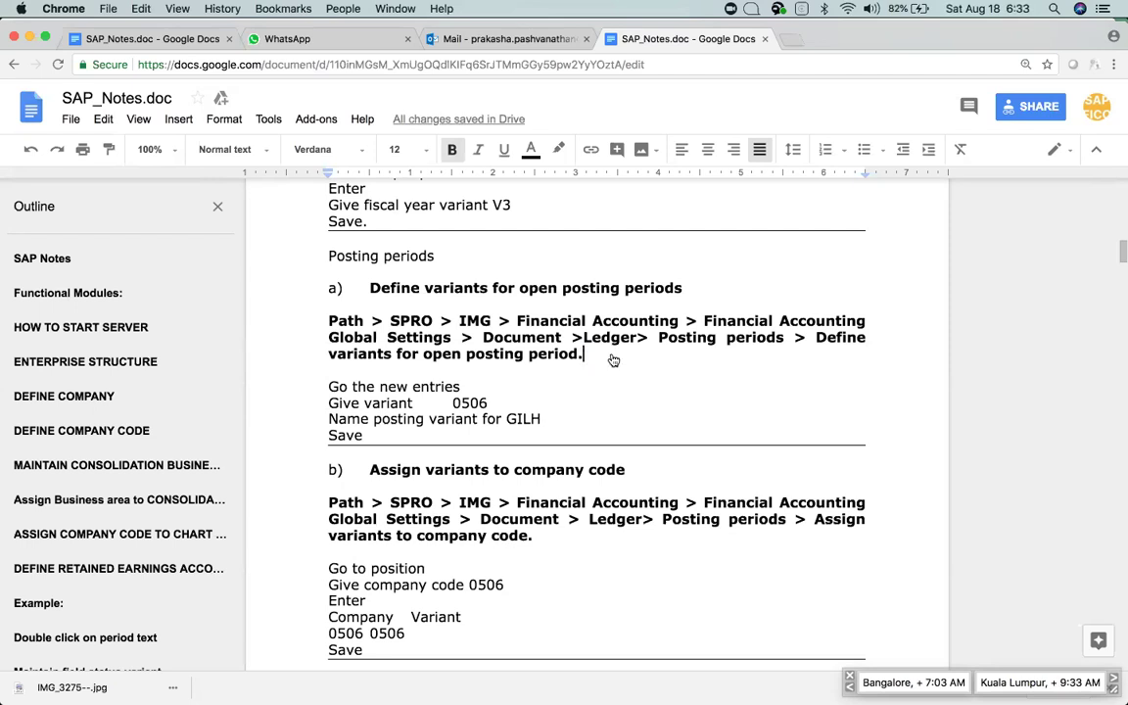
# In SAP GUI, expand Financial Accounting (New) > Financial Accounting Global Settings (New) > Ledgers > Fiscal Year and Posting Periods.
pyautogui.press('super+Tab')
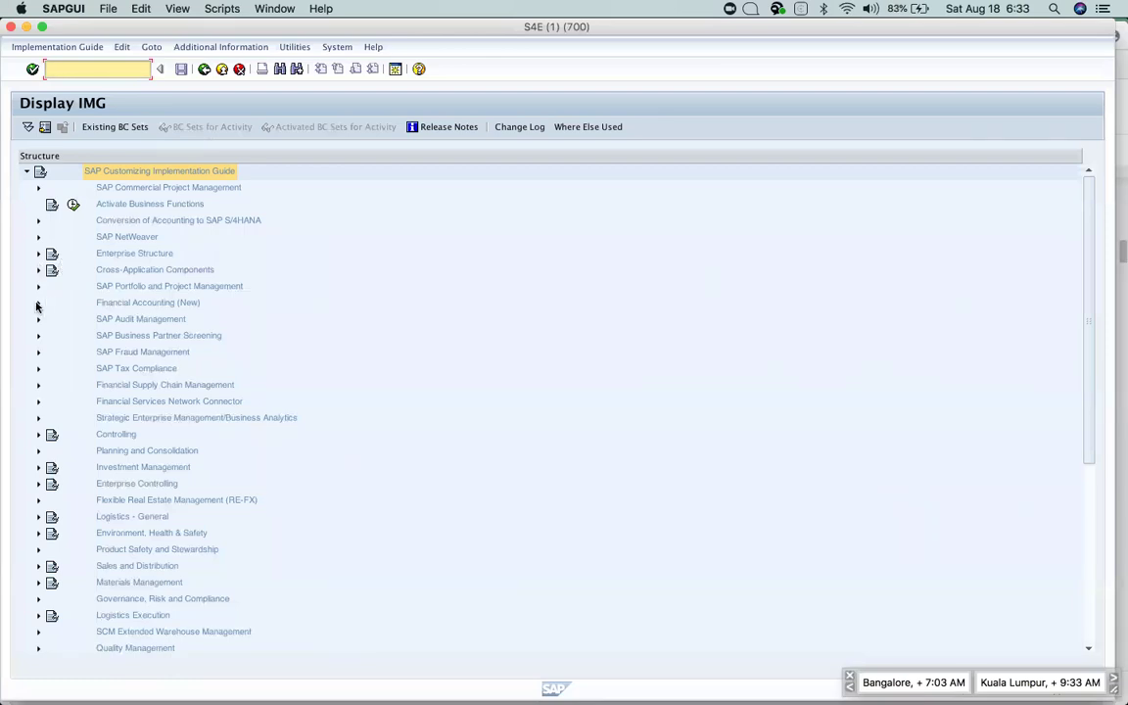
pyautogui.click(39, 304)
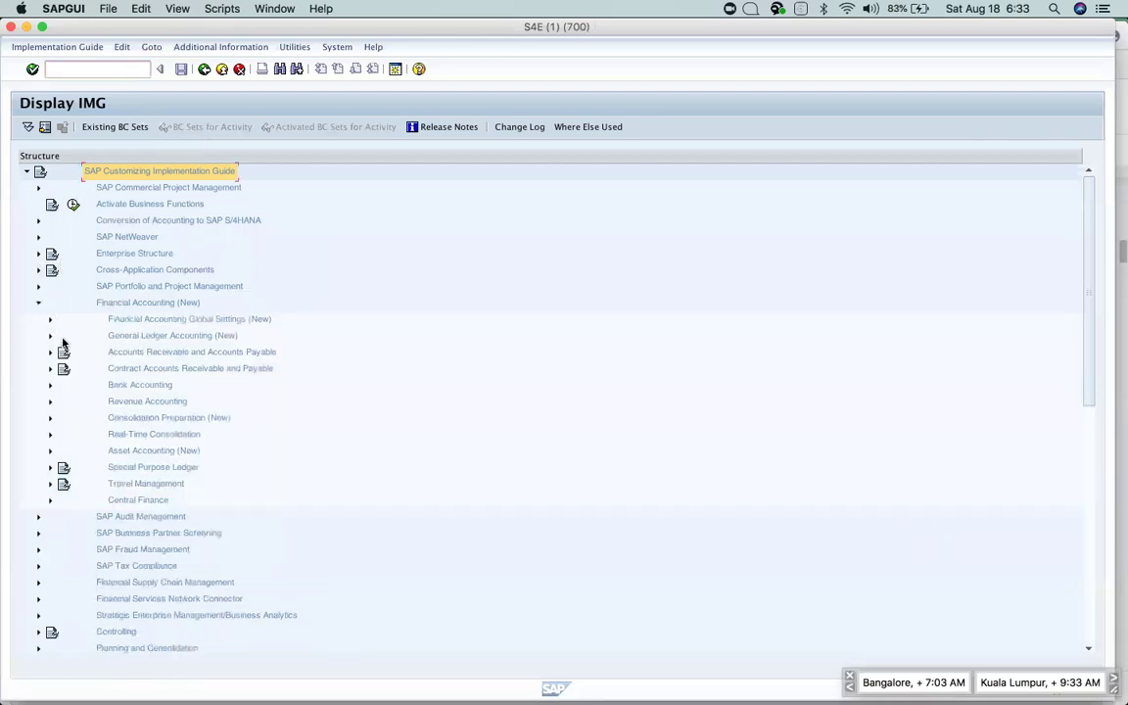
pyautogui.press('super+Tab')
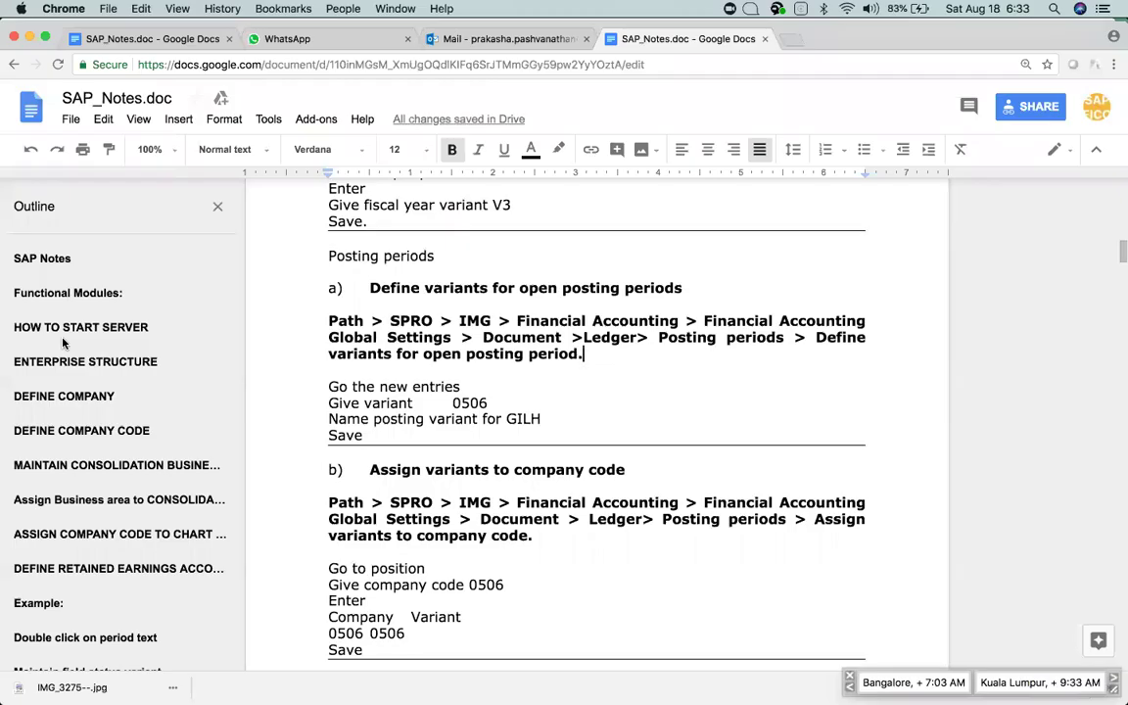
pyautogui.press('super+Tab')
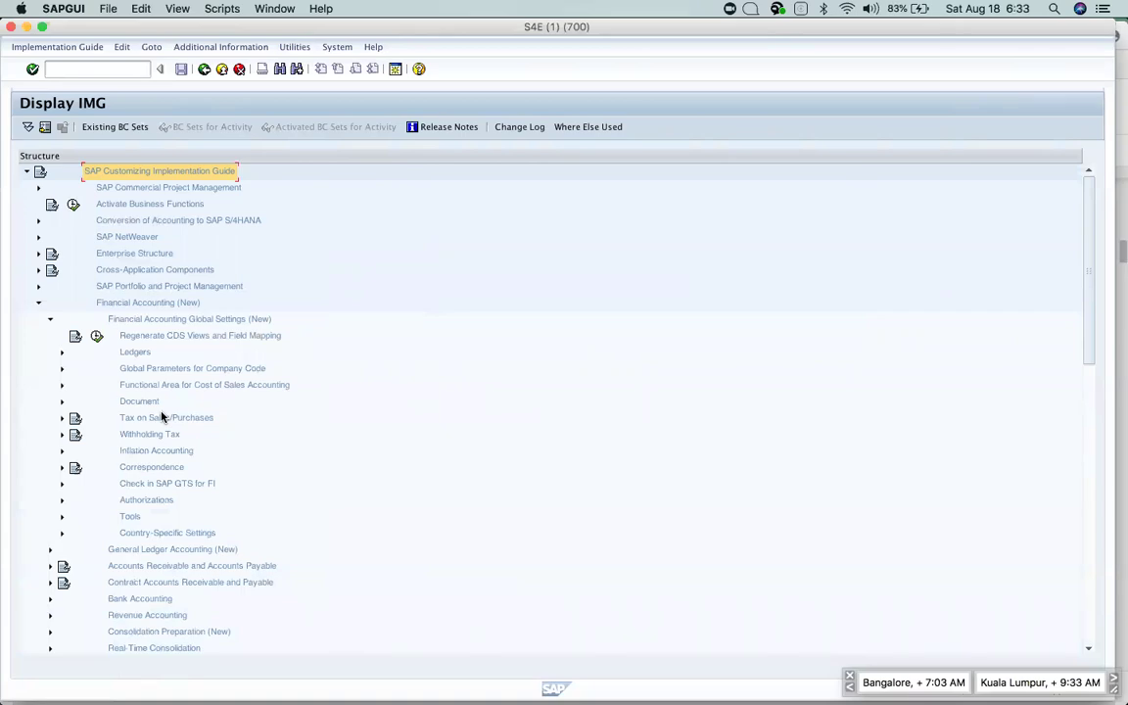
pyautogui.press('super+Tab')
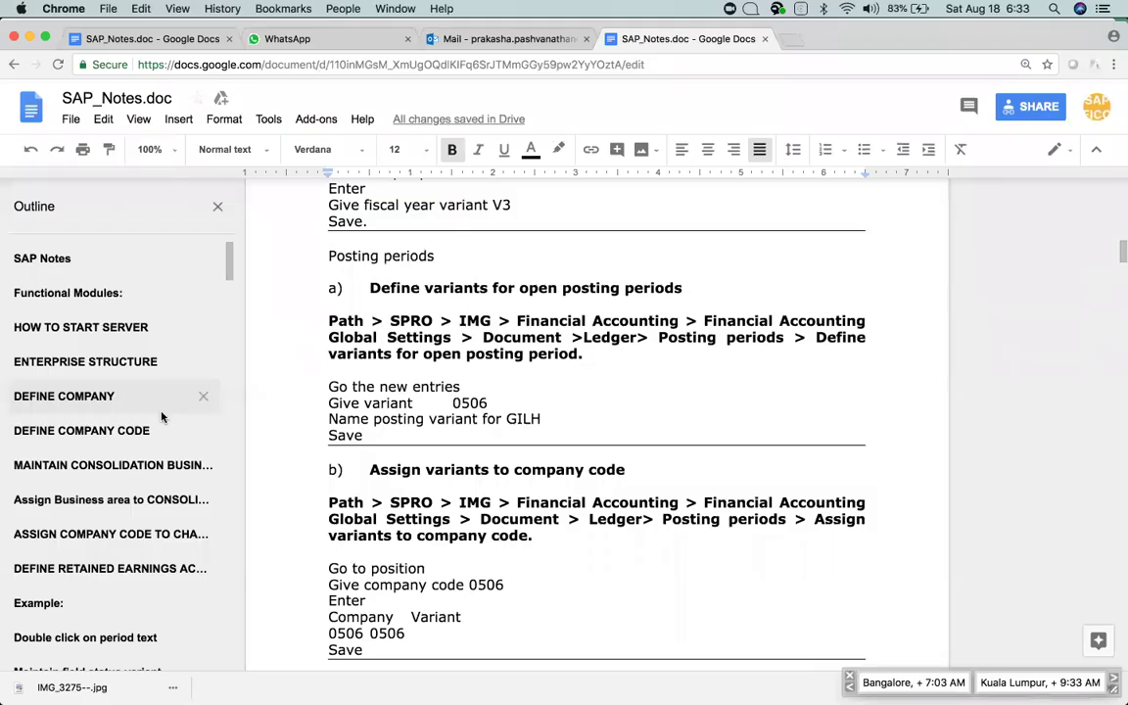
pyautogui.press('super+Tab')
pyautogui.click(61, 399)
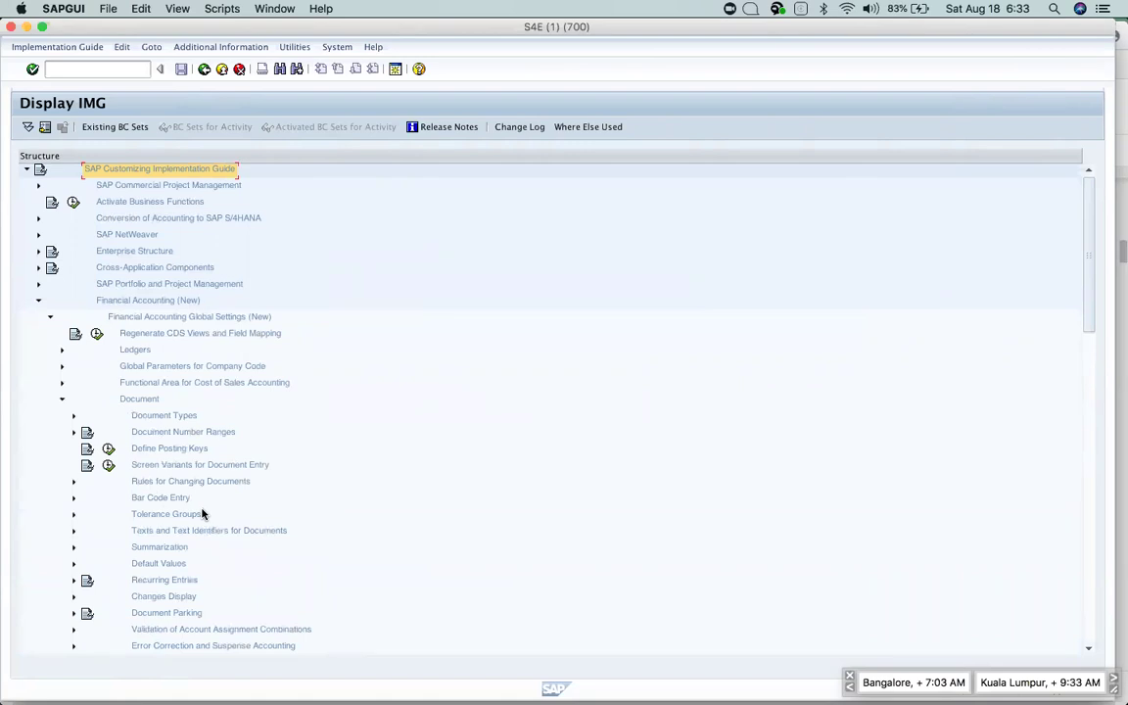
pyautogui.click(62, 398)
pyautogui.click(62, 350)
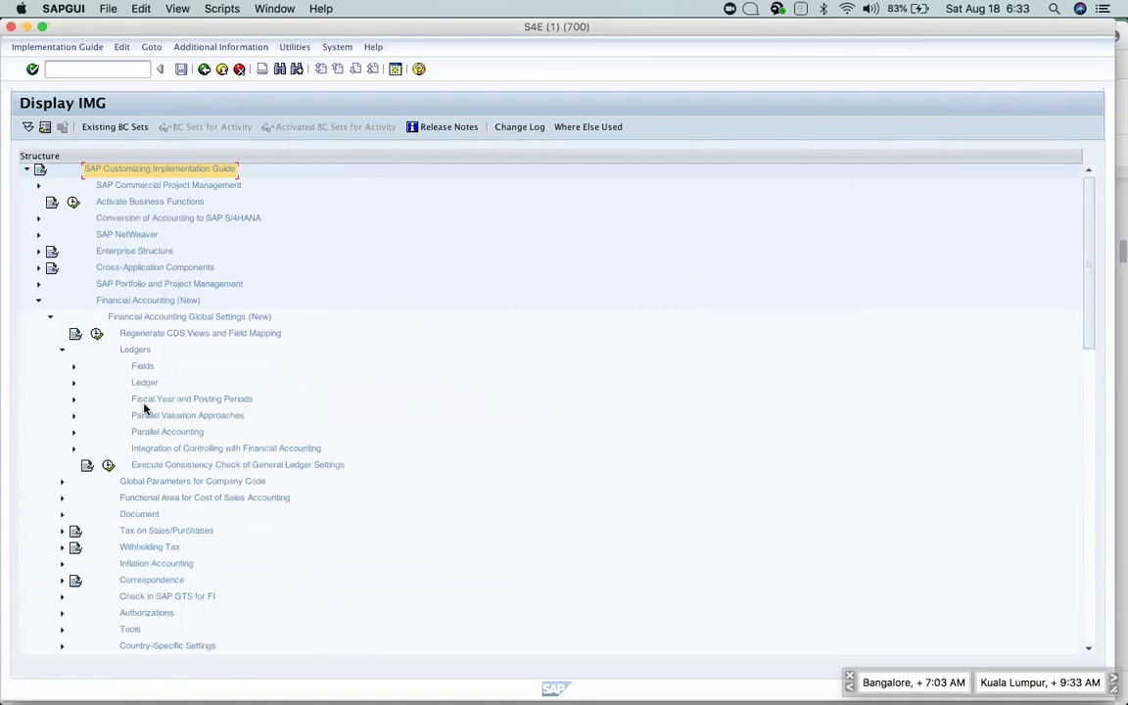
pyautogui.click(73, 402)
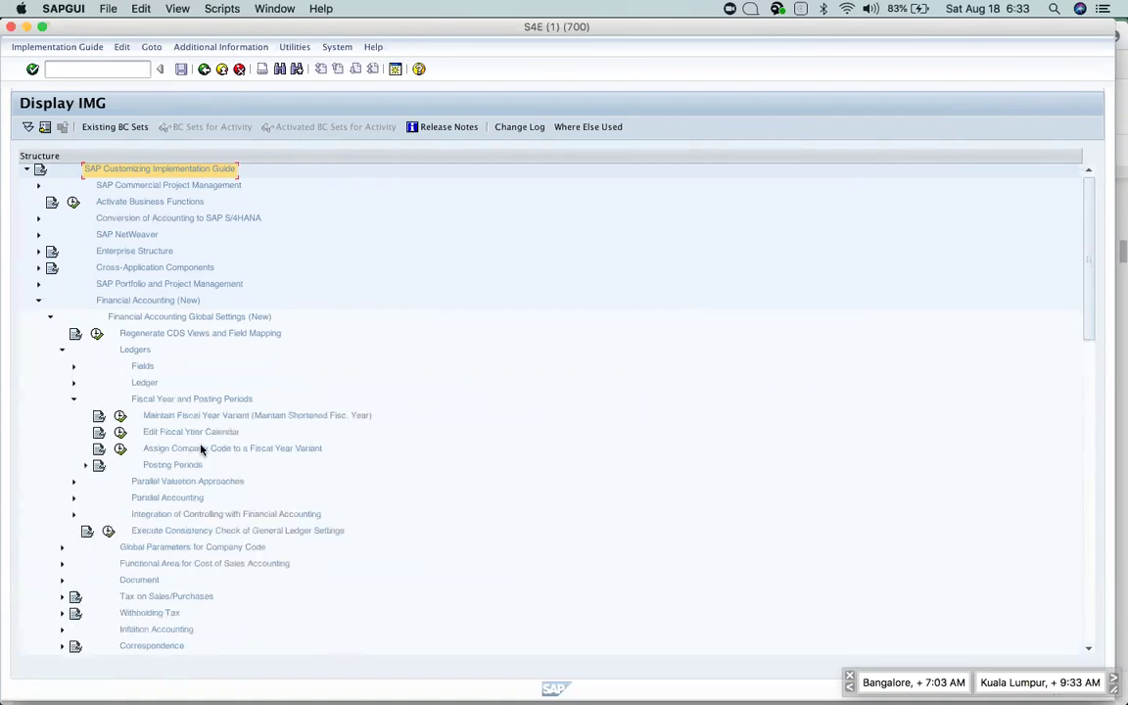
# In the Chrome notes, remove the "Document" level from the path under "Define variants for open posting periods".
pyautogui.press('super+Tab')
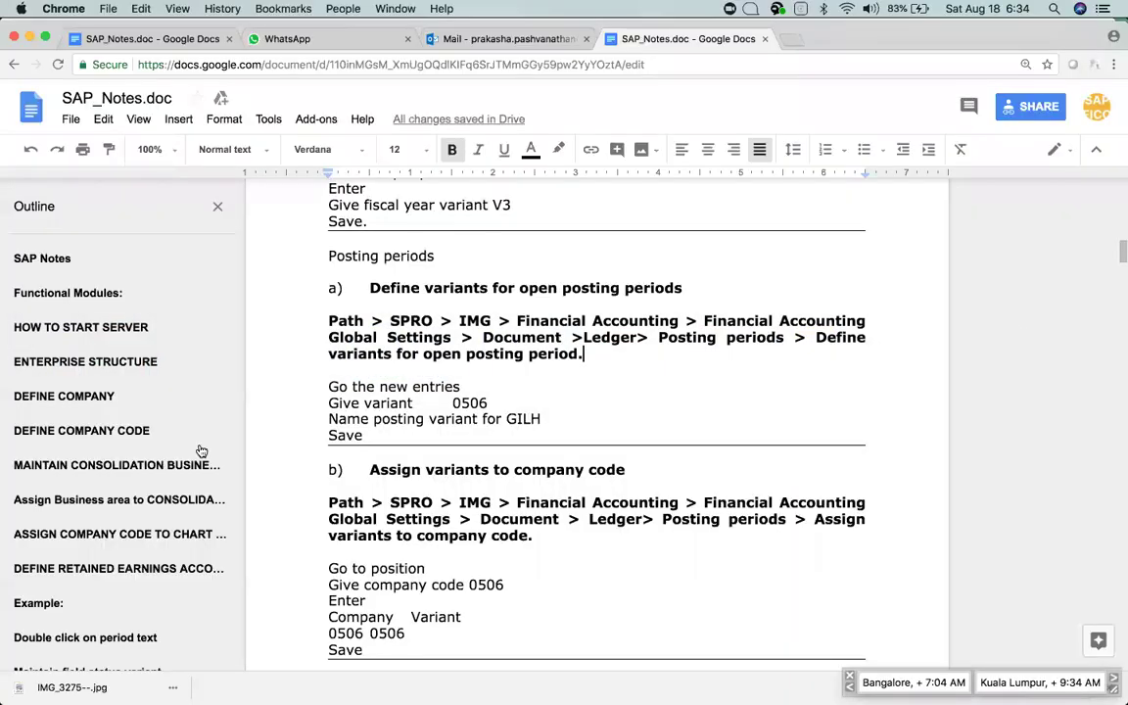
pyautogui.click(584, 353)
pyautogui.press('super+Tab')
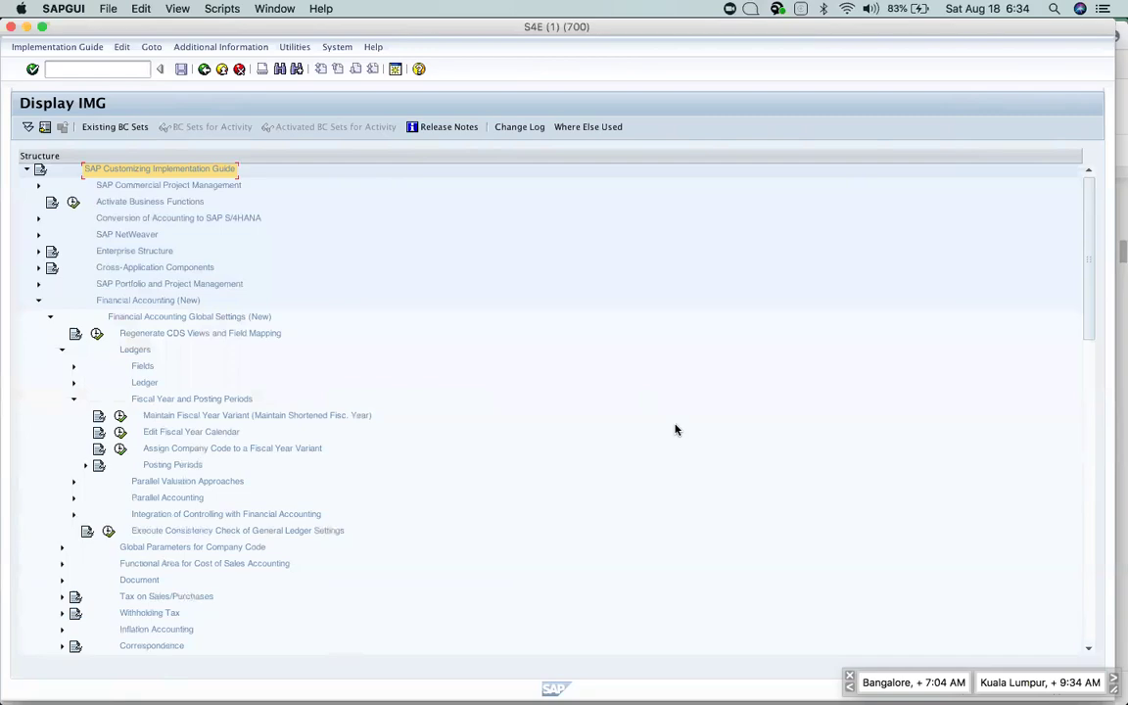
pyautogui.press('super+Tab')
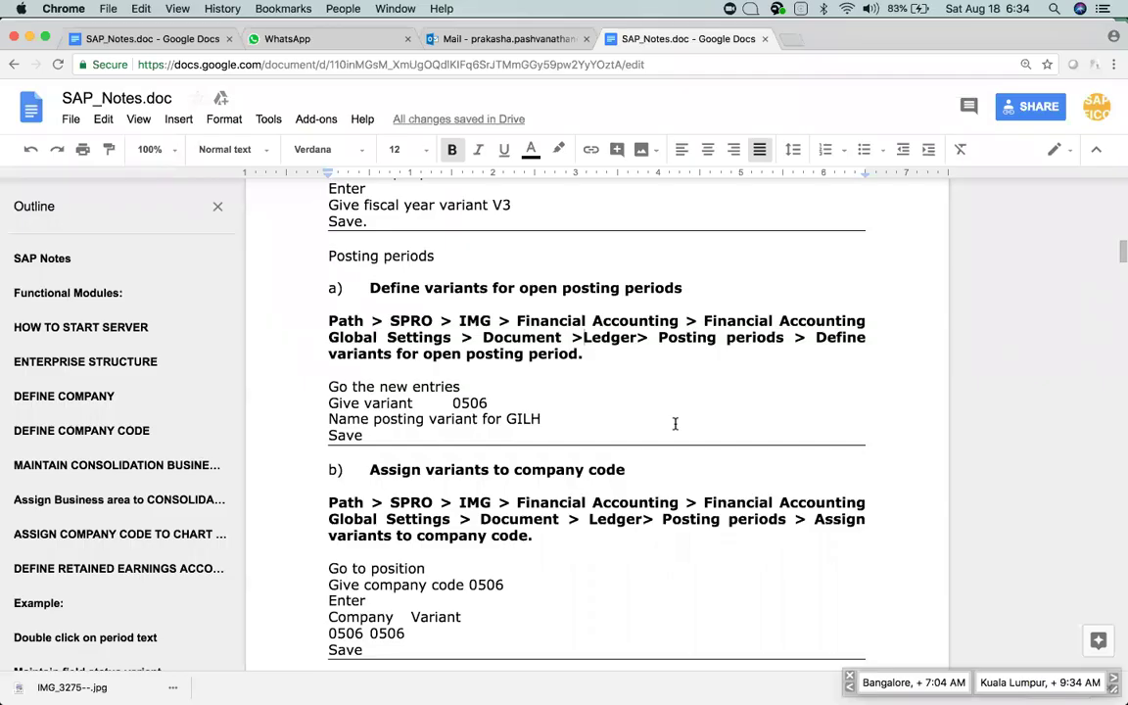
pyautogui.press('BackSpace')
pyautogui.press('BackSpace')
pyautogui.press('BackSpace')
pyautogui.press('BackSpace')
pyautogui.press('BackSpace')
pyautogui.press('BackSpace')
pyautogui.press('BackSpace')
pyautogui.press('BackSpace')
pyautogui.press('BackSpace')
pyautogui.press('BackSpace')
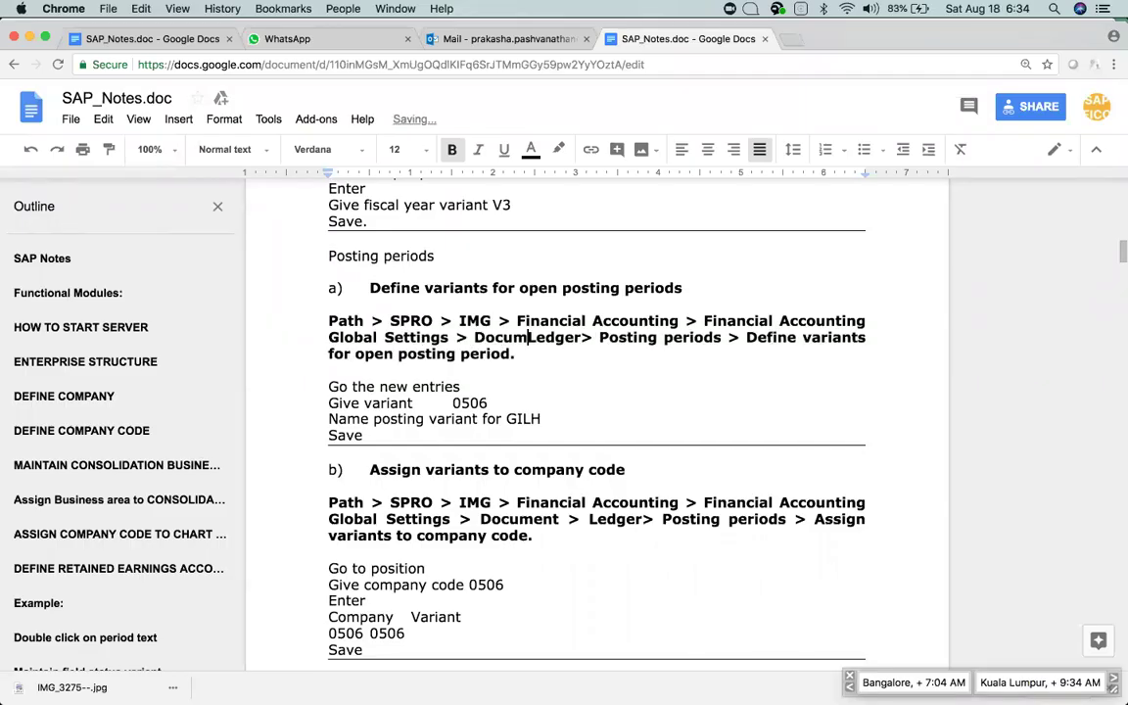
pyautogui.press('BackSpace')
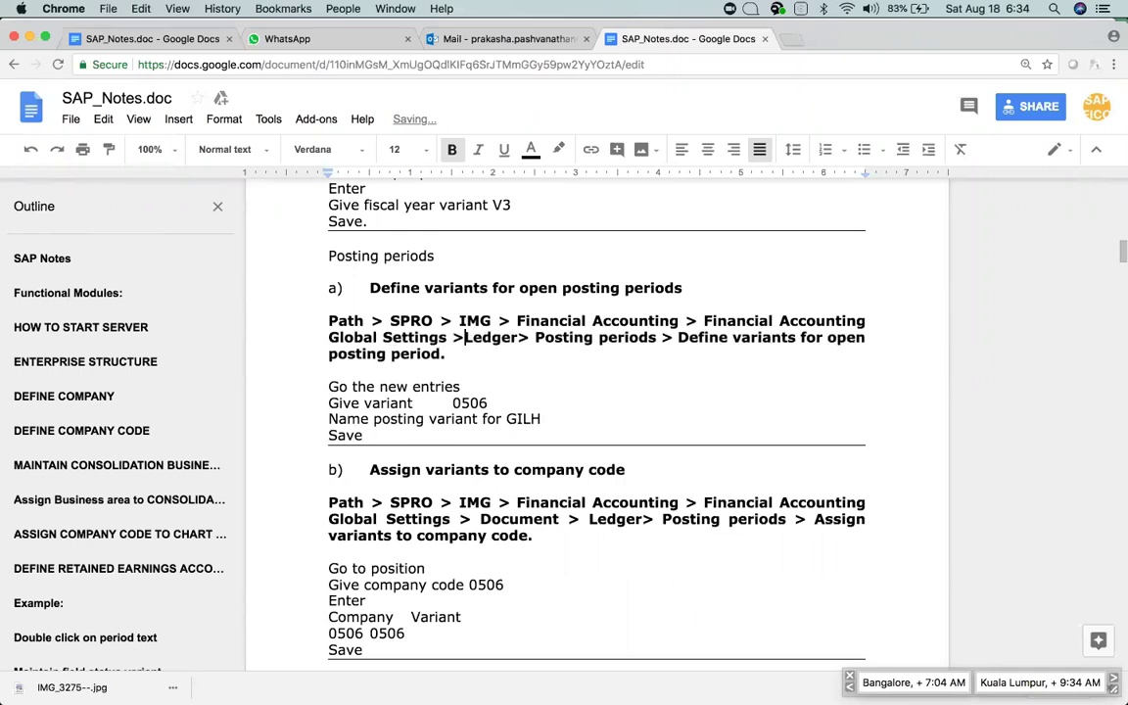
# Switch to SAP GUI, view the Maintain Fiscal Year Variant overview and return to the IMG structure.
pyautogui.press('super+Tab')
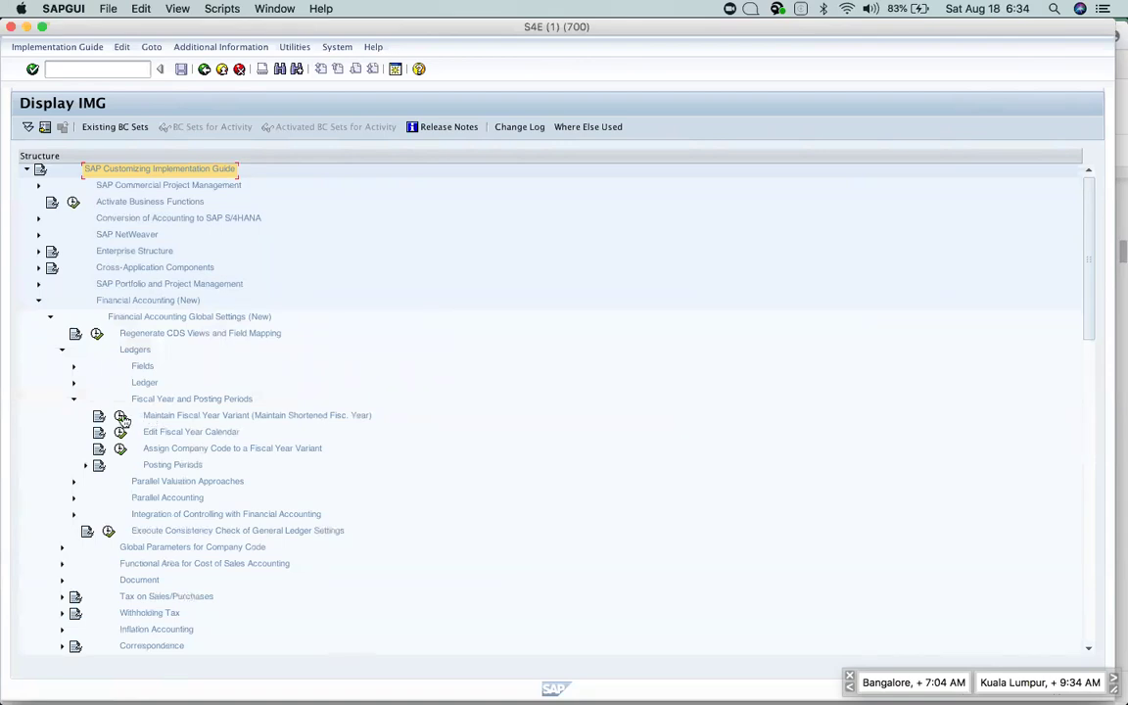
pyautogui.click(120, 418)
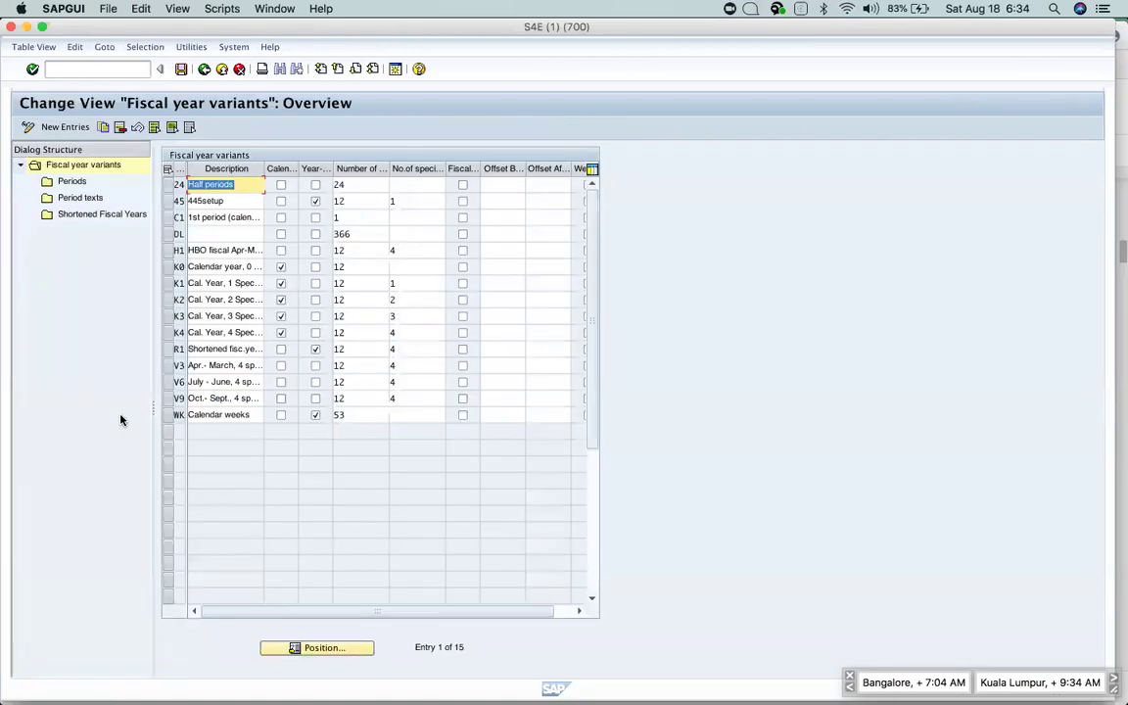
pyautogui.press('F3')
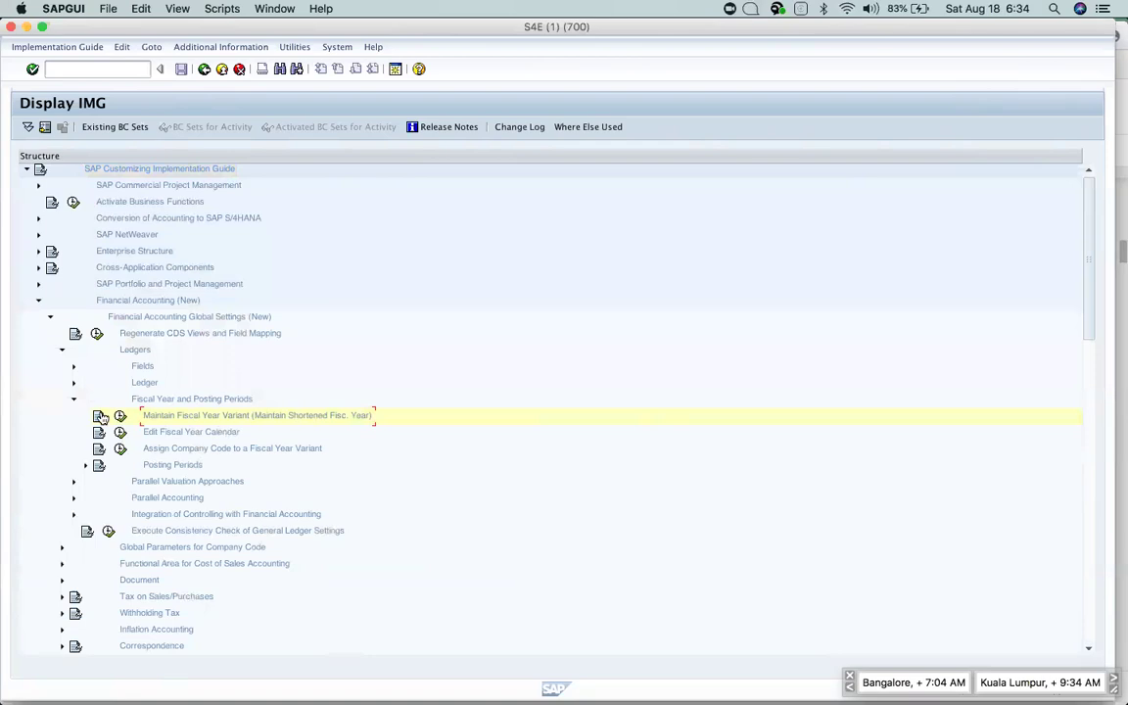
# Expand Posting Periods under Fiscal Year and Posting Periods and open the Define Variants for Open Posting Periods activity.
pyautogui.click(72, 400)
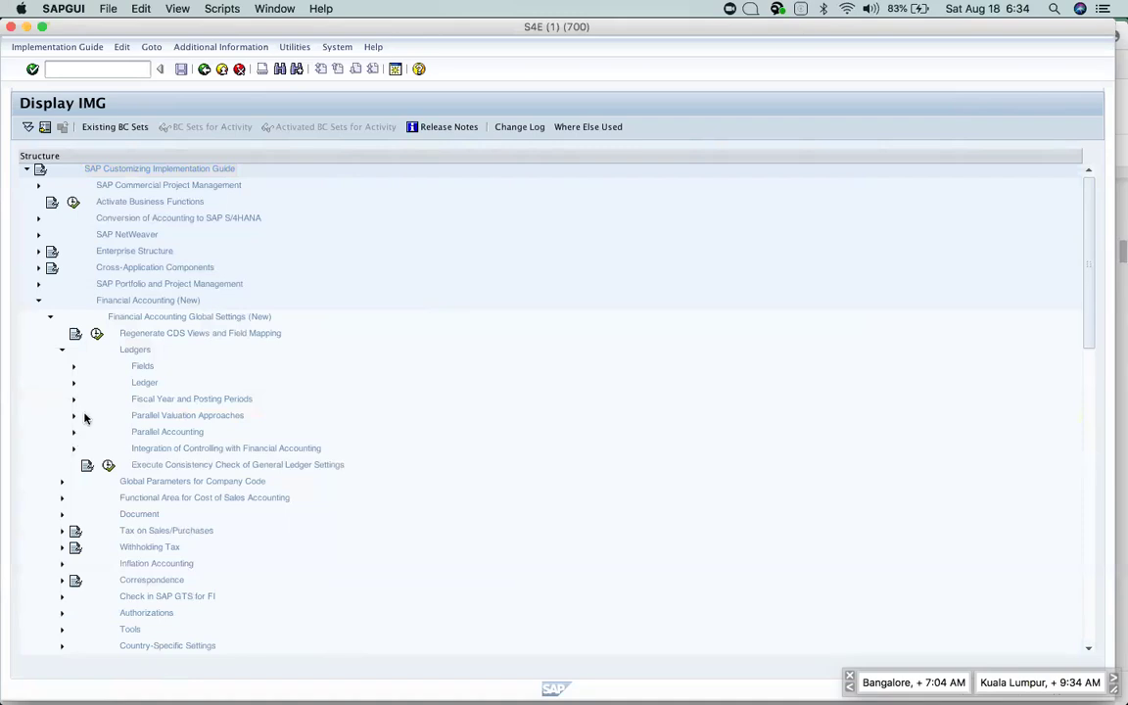
pyautogui.click(73, 400)
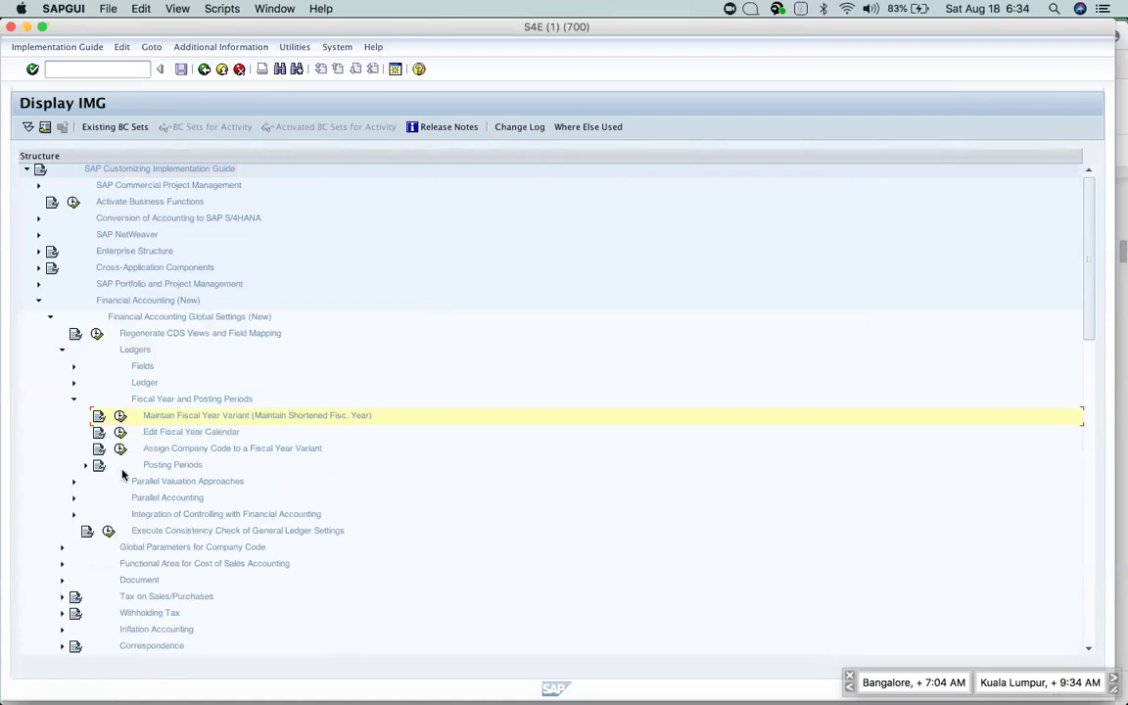
pyautogui.click(86, 465)
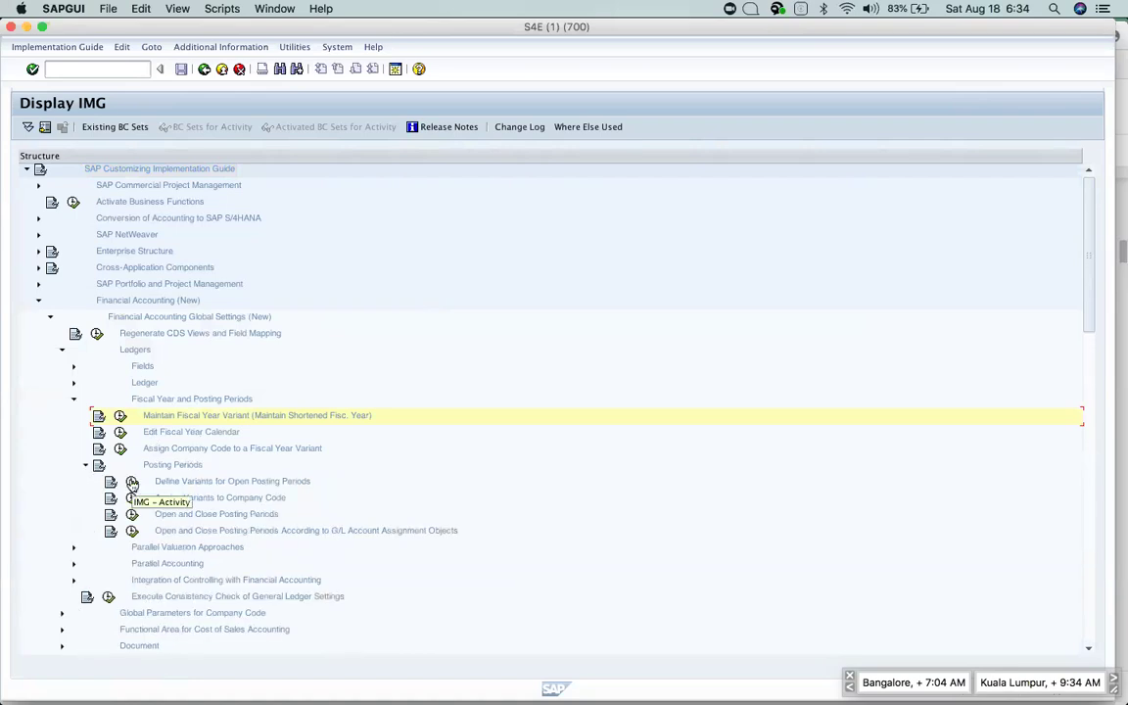
pyautogui.click(132, 484)
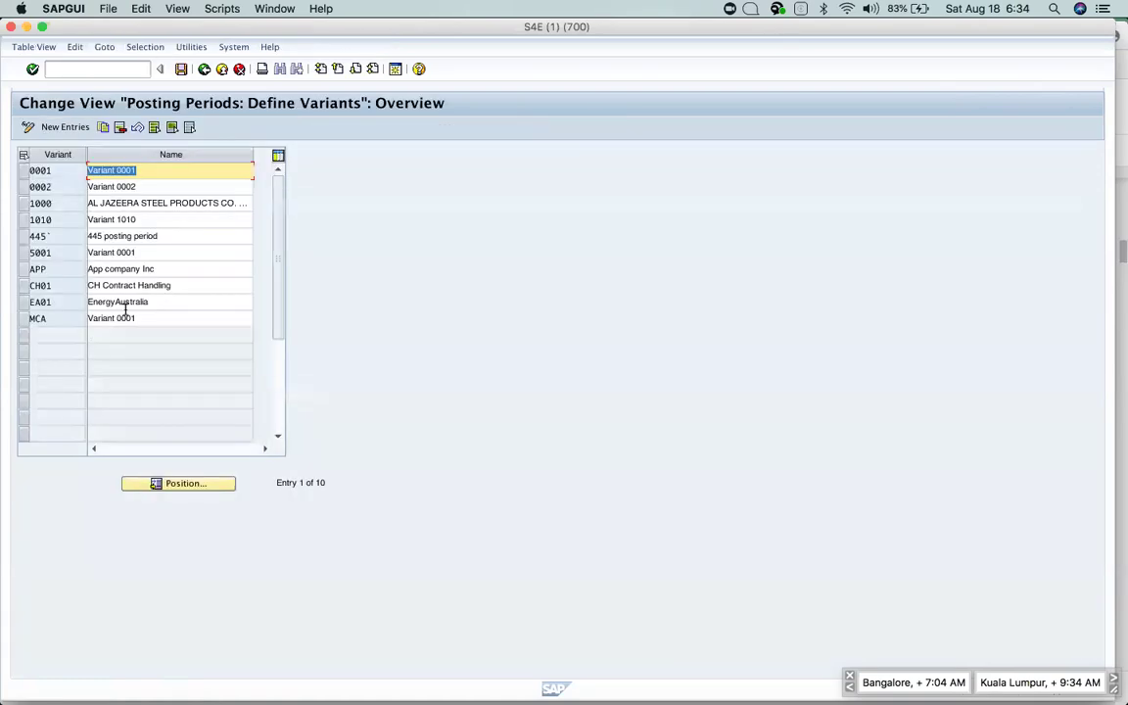
# Switch to Excel and close the Apple workbook, saving its changes, along with the Acct Postings workbook behind it.
pyautogui.press('super+Tab')
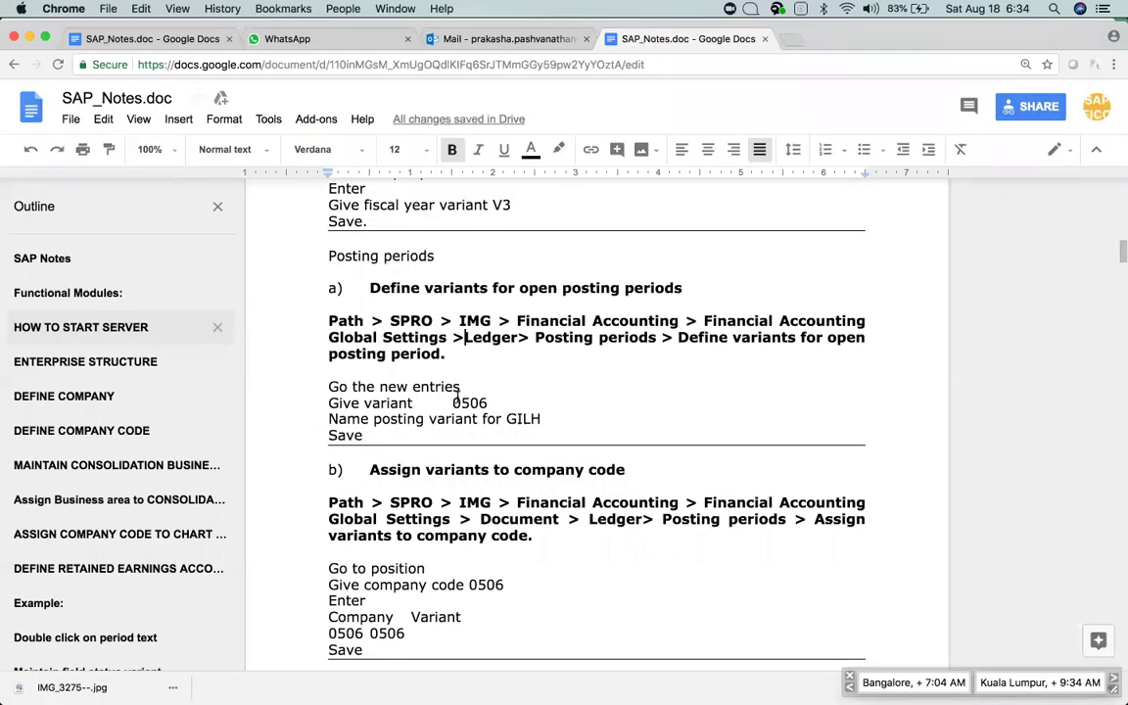
pyautogui.press('super+Tab')
pyautogui.press('super+Tab')
pyautogui.press('super+Tab')
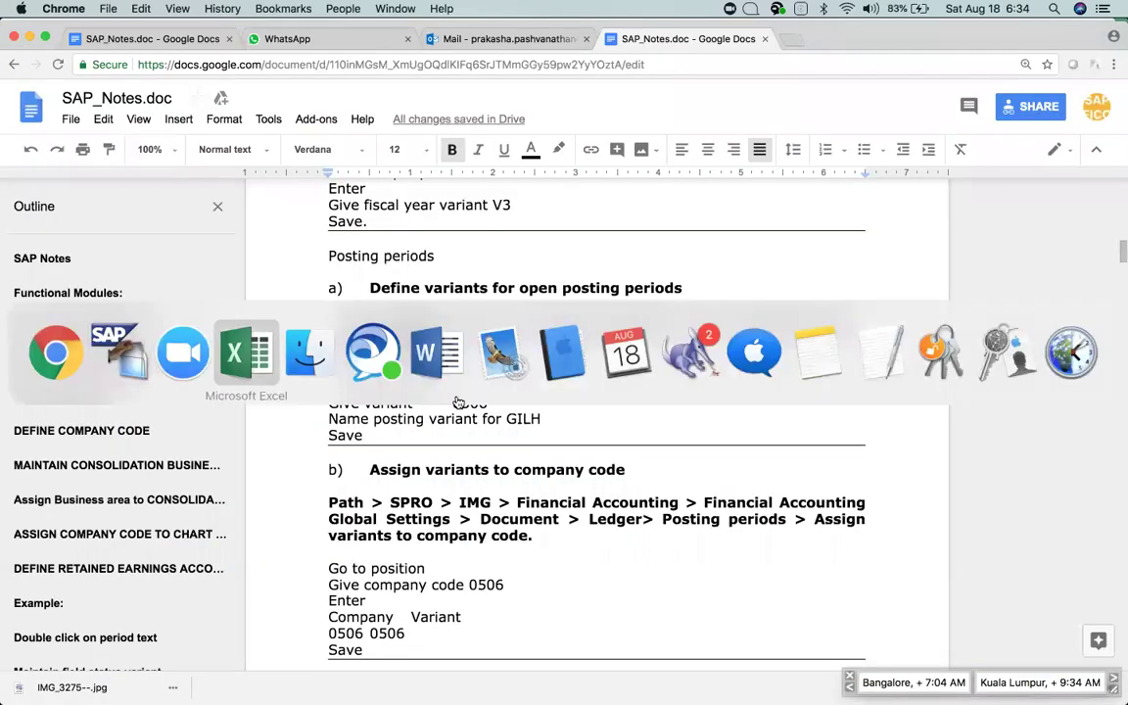
pyautogui.press('super+Tab')
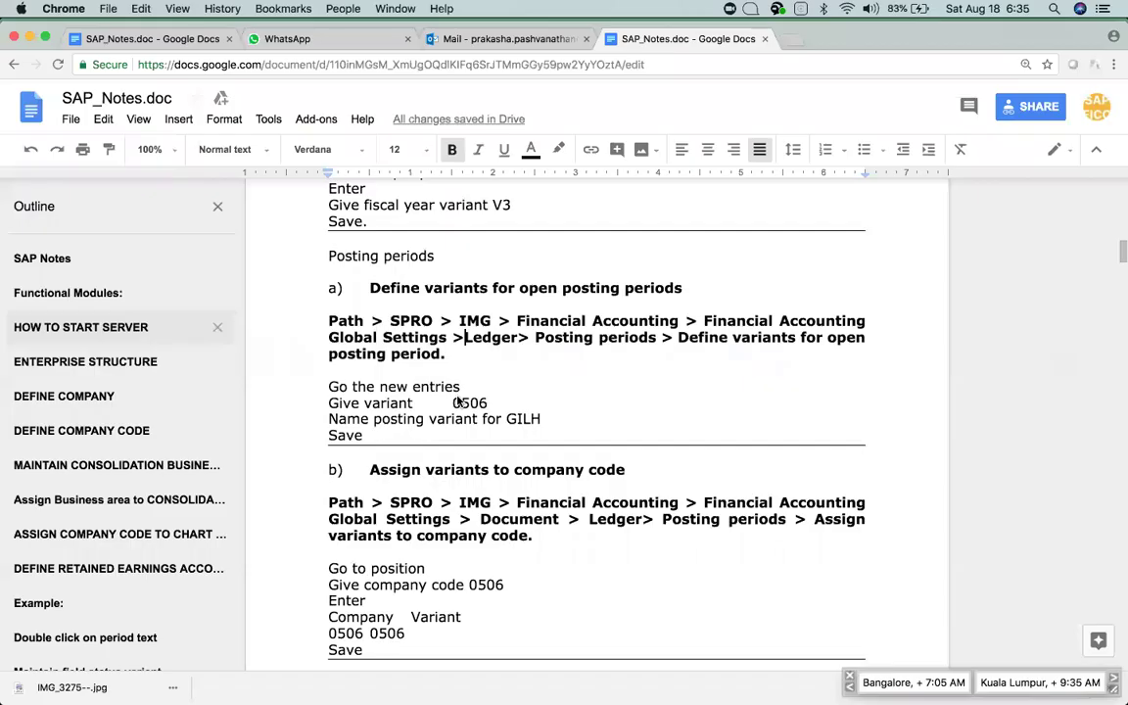
pyautogui.press('super+Tab')
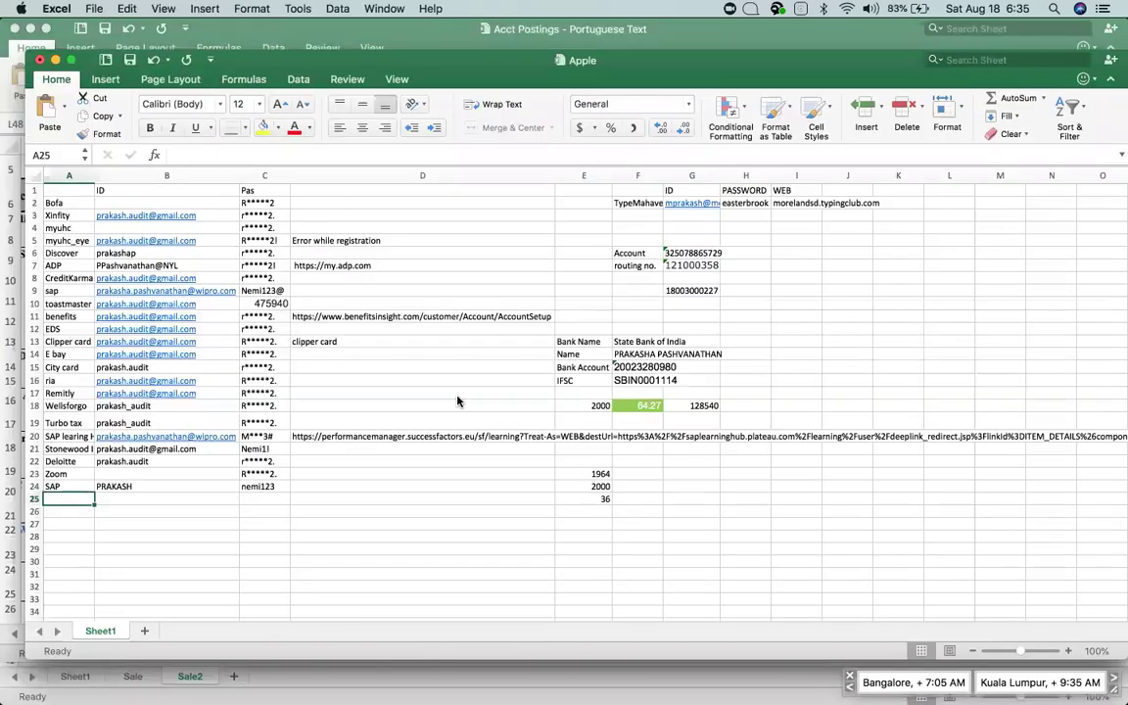
pyautogui.press('super+w')
pyautogui.click(682, 172)
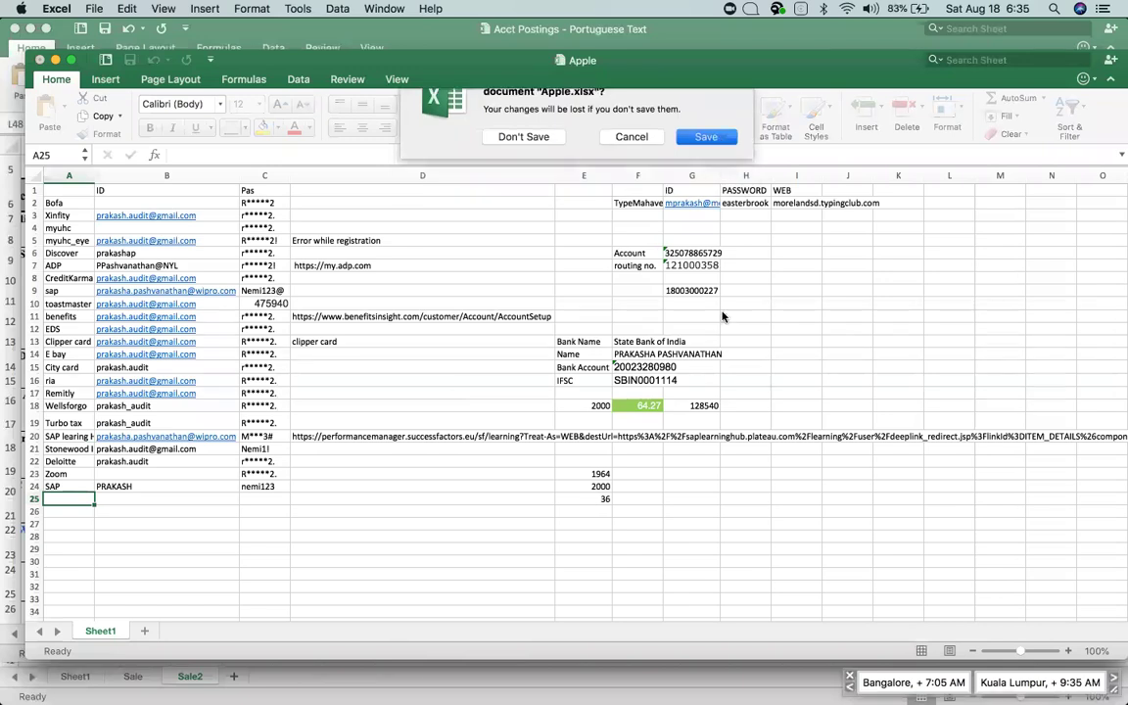
pyautogui.press('super+w')
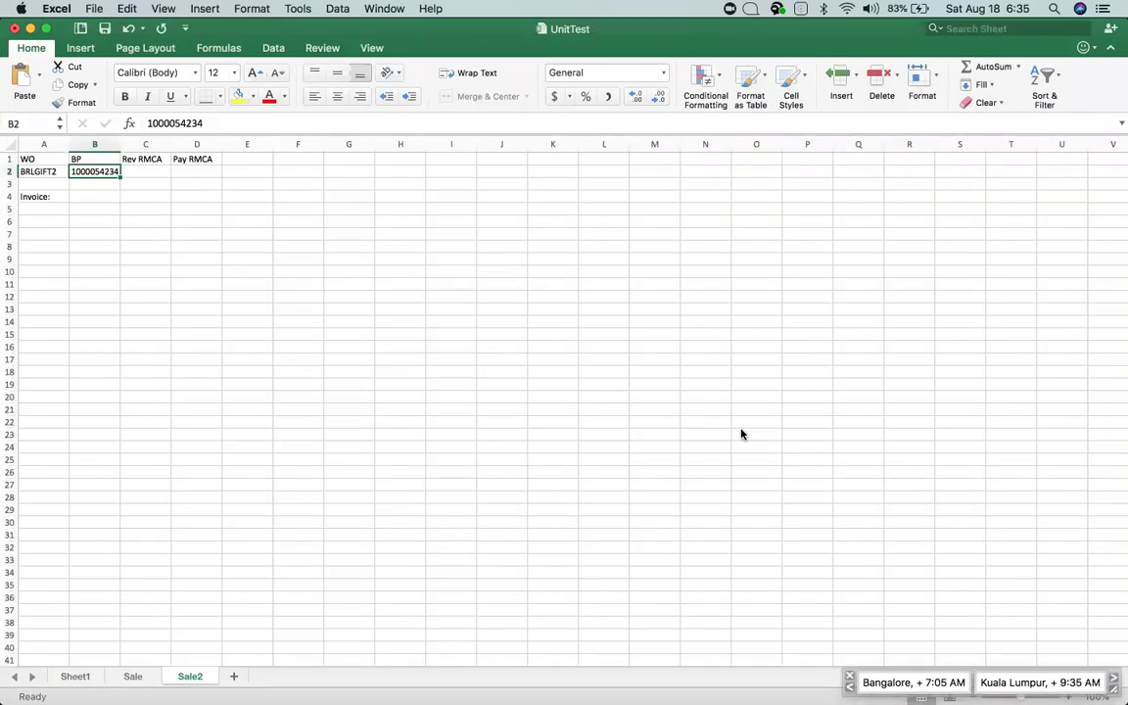
# Switch to the SAP notes in Chrome and review the fiscal year variant section with its month and period tables.
pyautogui.press('super+Tab')
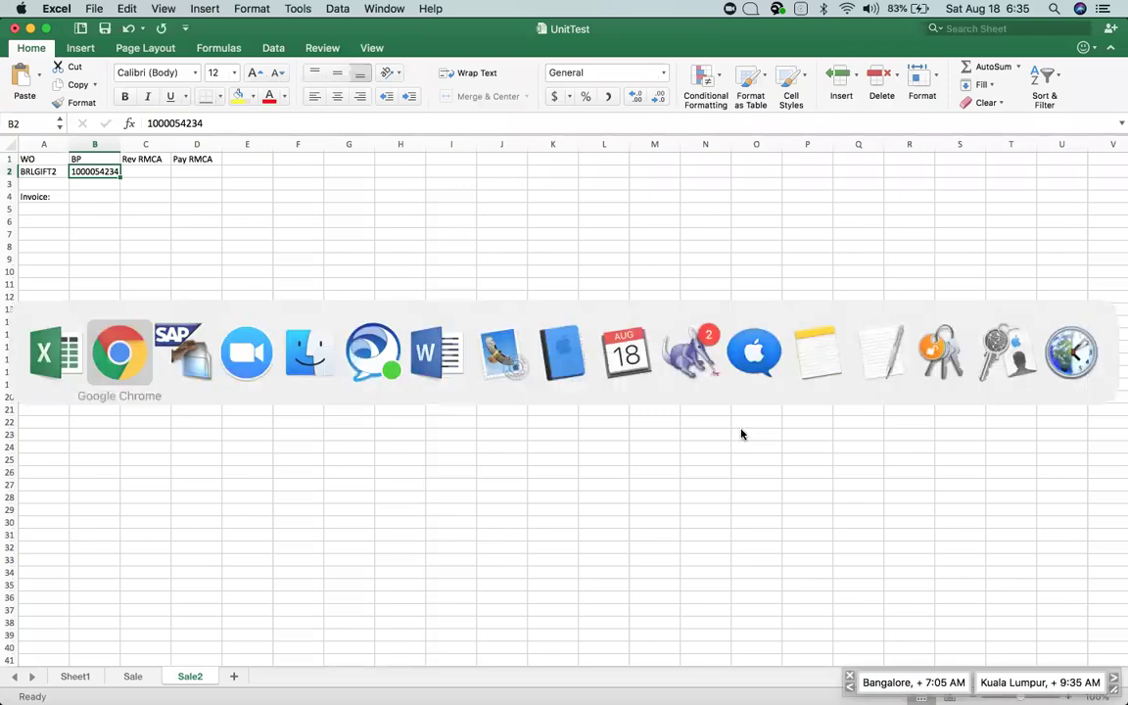
pyautogui.scroll(5, 611, 434)
pyautogui.scroll(5, 610, 434)
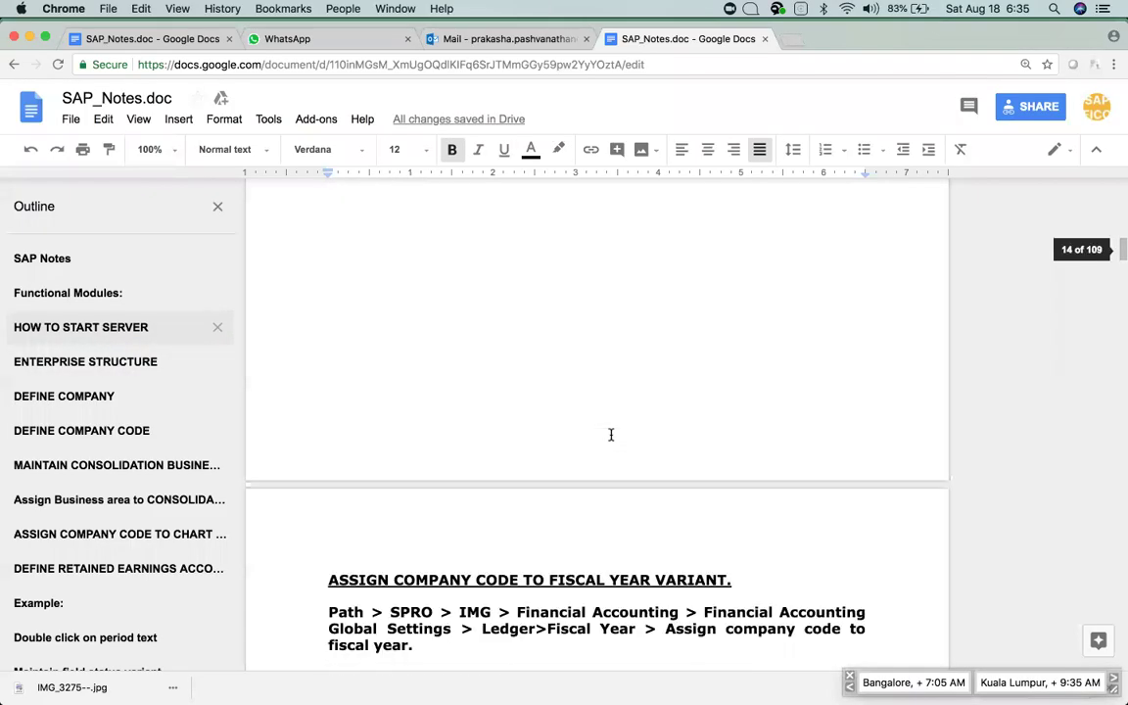
pyautogui.scroll(5, 611, 434)
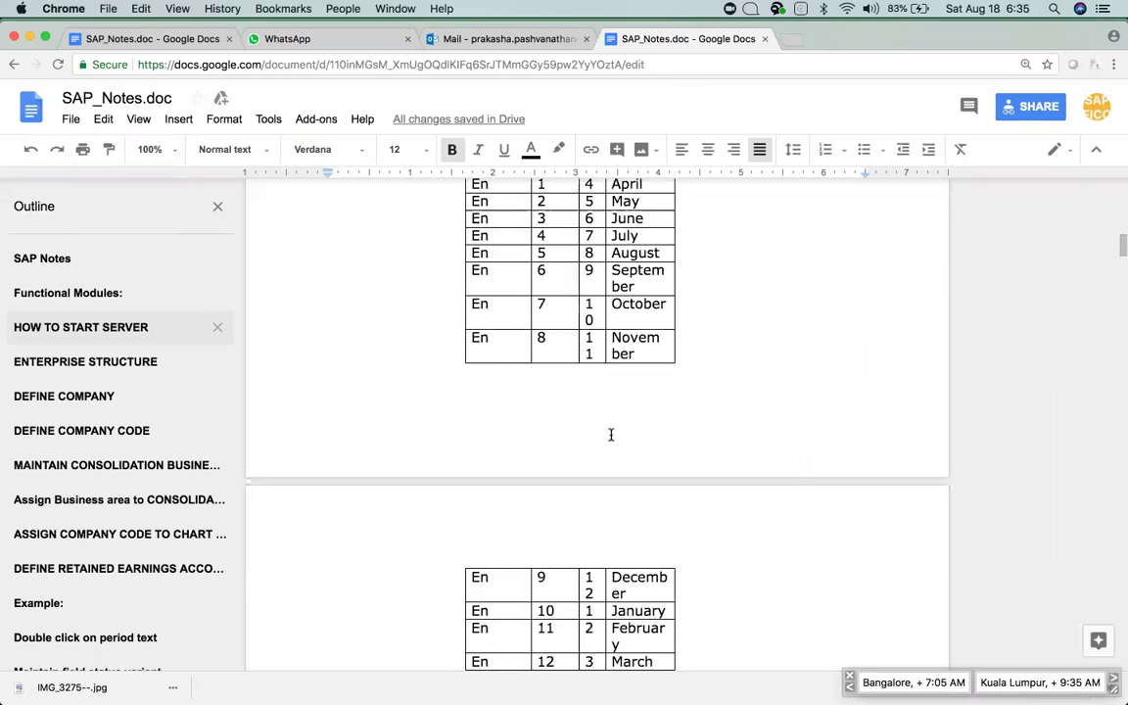
pyautogui.scroll(5, 611, 435)
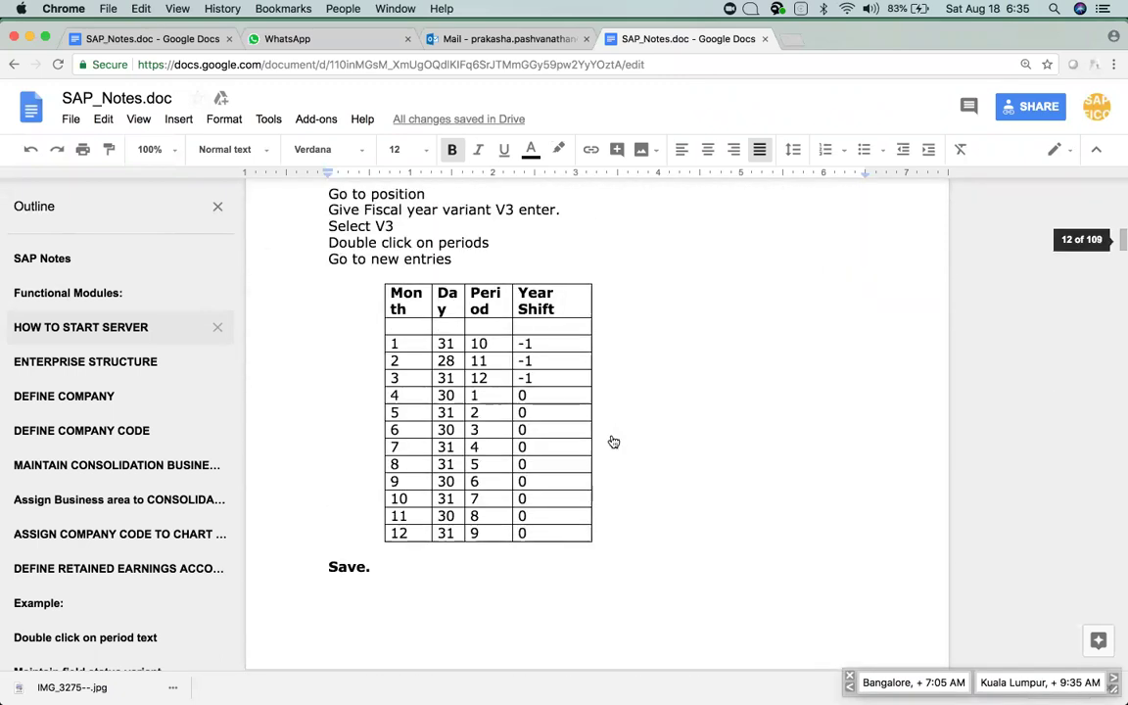
# Switch to SAP GUI and open the company code global data in a new session with transaction OBY6.
pyautogui.press('super+Tab')
pyautogui.press('super+Tab')
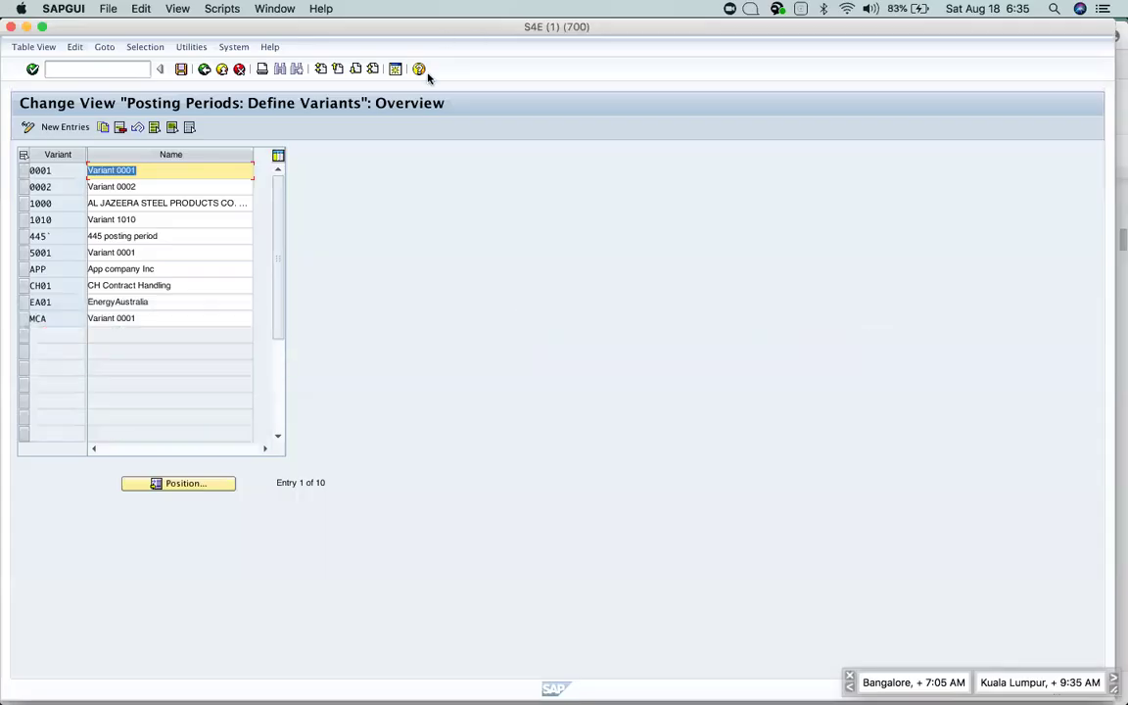
pyautogui.click(395, 69)
pyautogui.write('oby6')
pyautogui.press('Return')
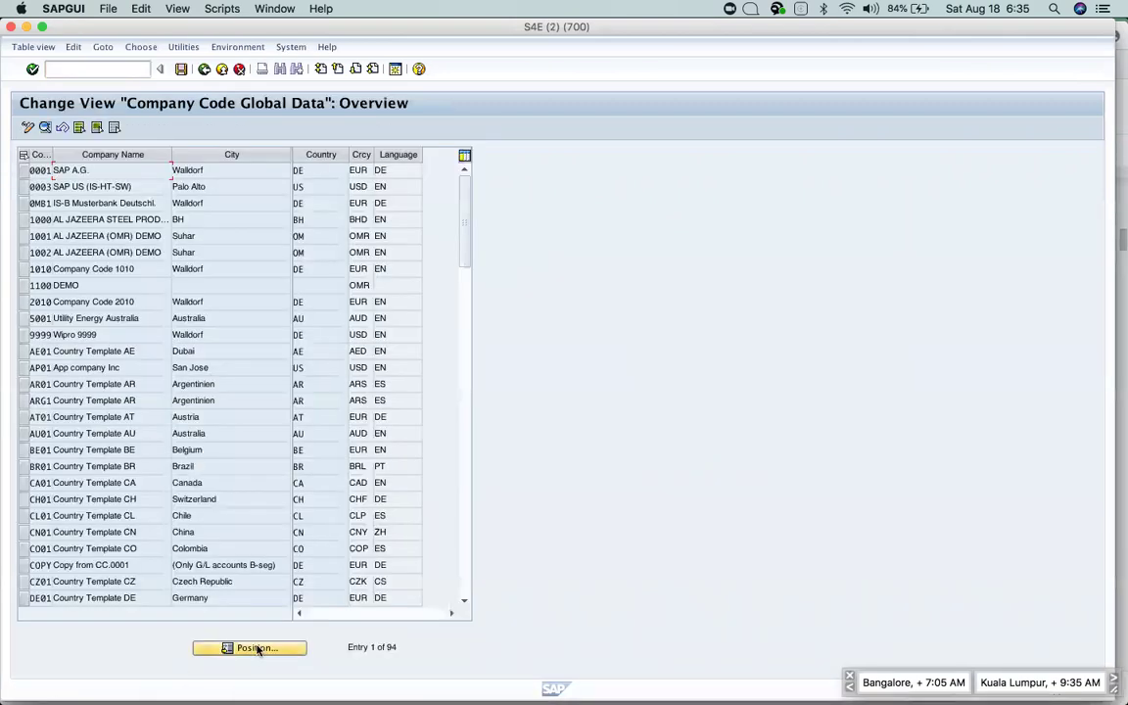
pyautogui.click(262, 646)
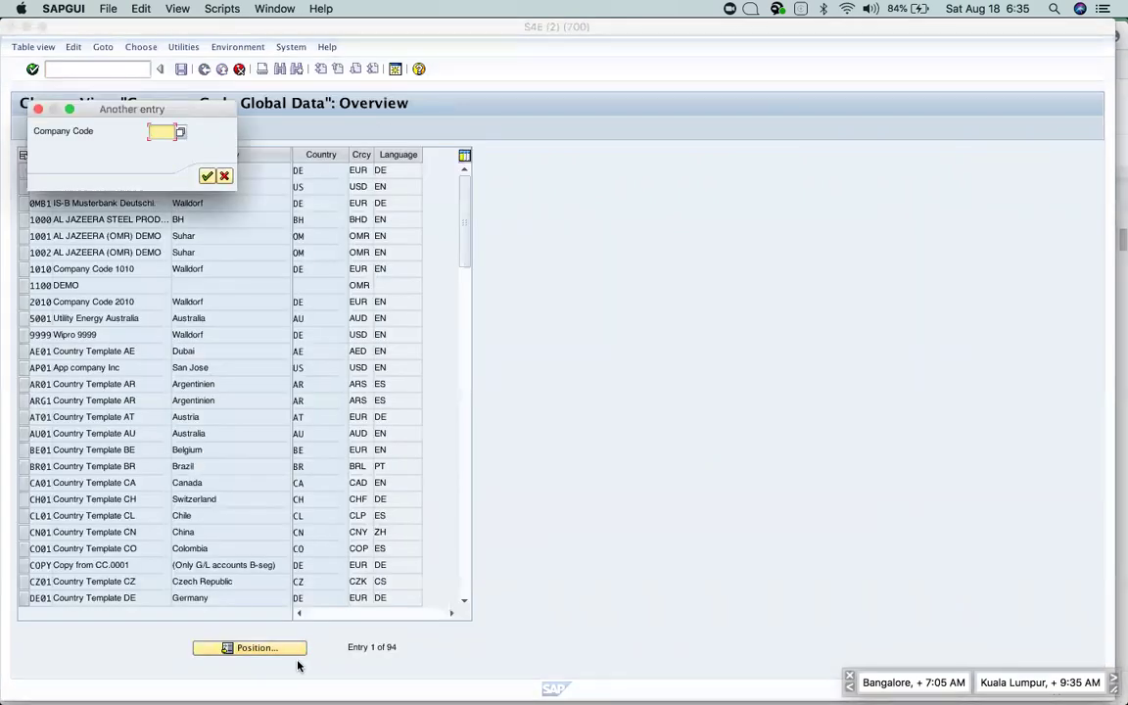
pyautogui.press('Down')
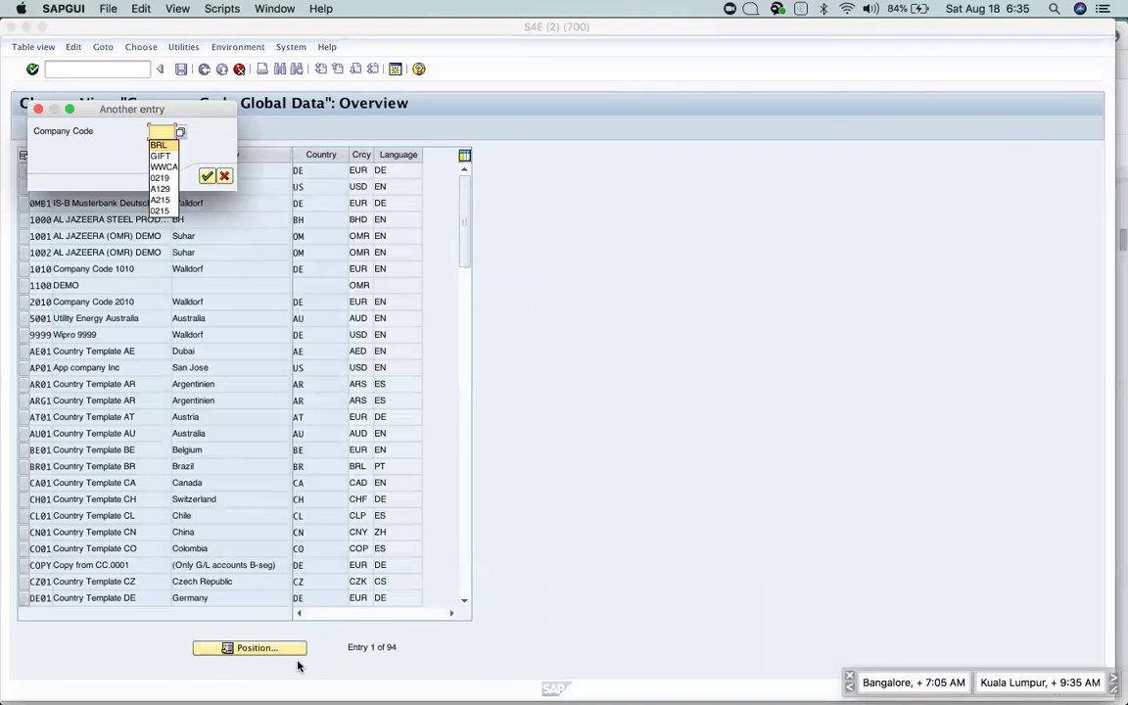
pyautogui.press('Escape')
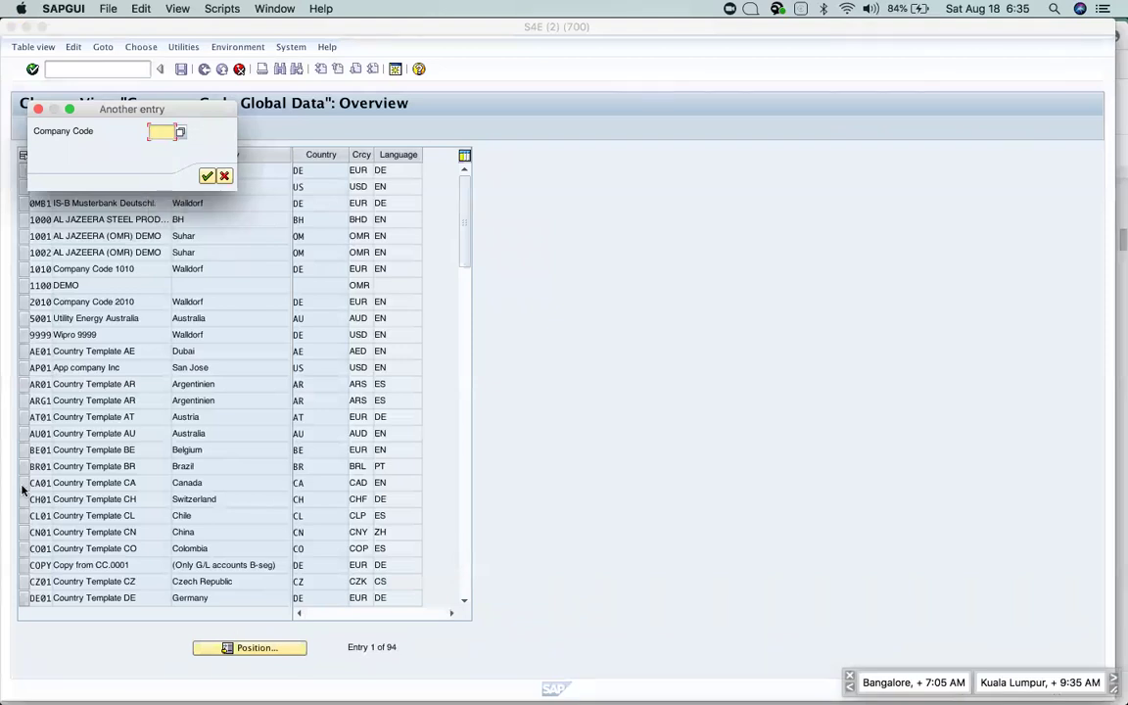
pyautogui.press('Escape')
# Open the details of the HBO company code, copy its company code and return to the posting period variants session.
pyautogui.scroll(-4, 108, 409)
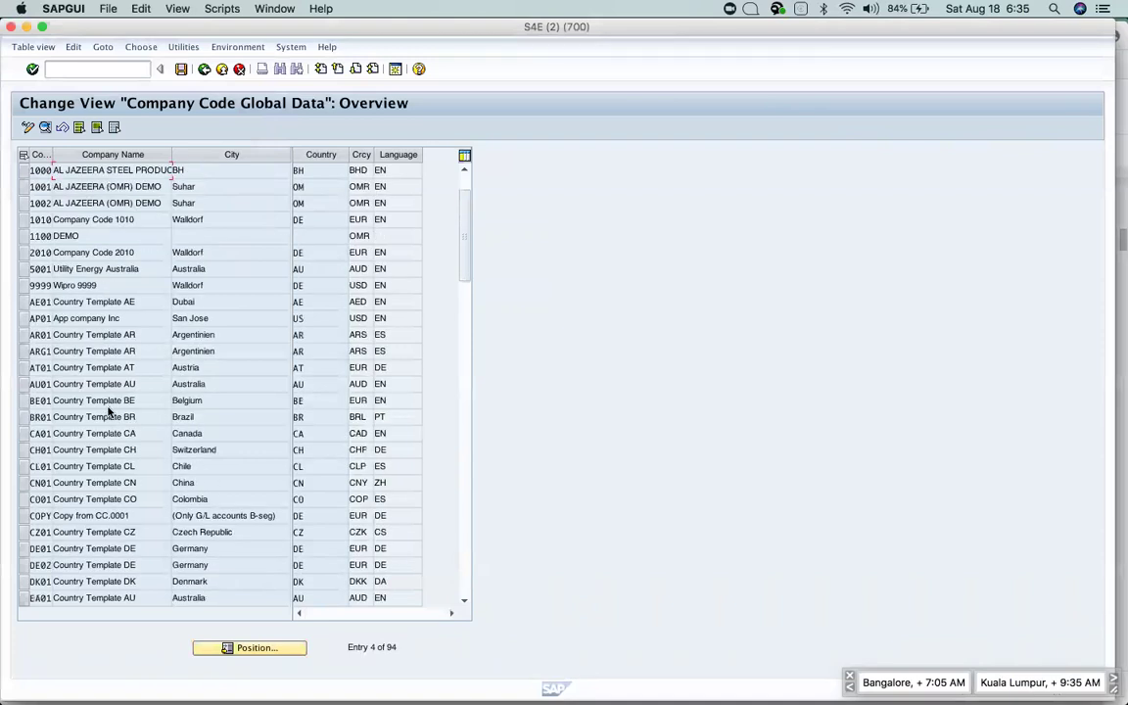
pyautogui.scroll(-3, 108, 411)
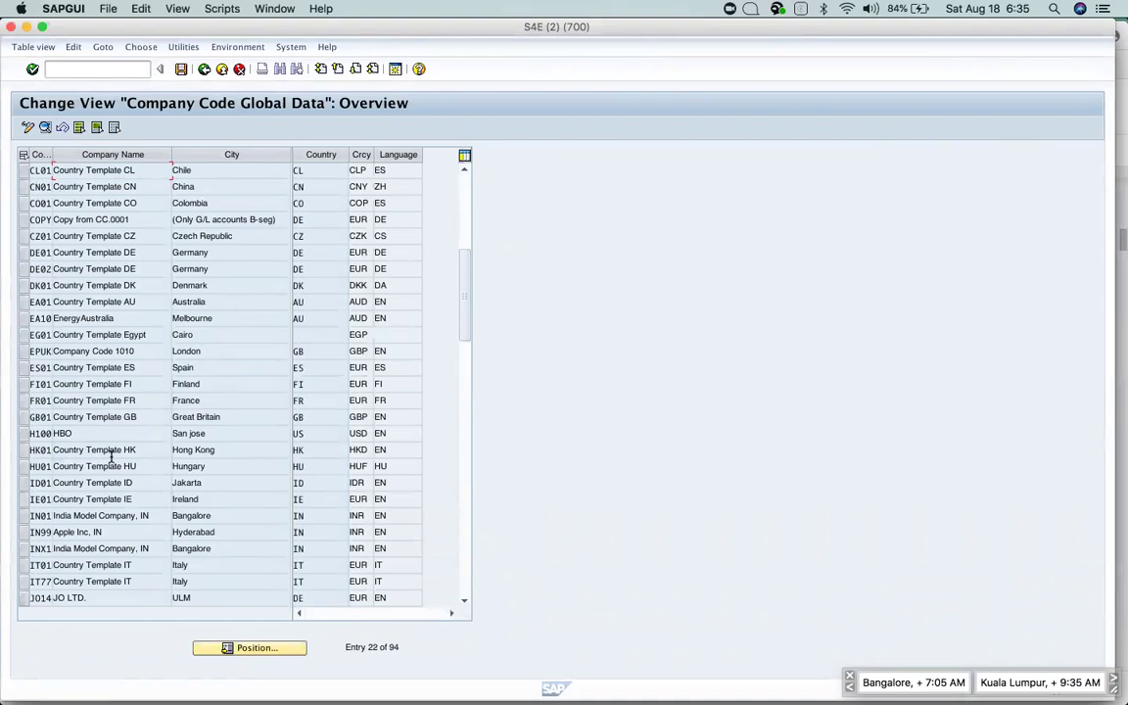
pyautogui.doubleClick(86, 433)
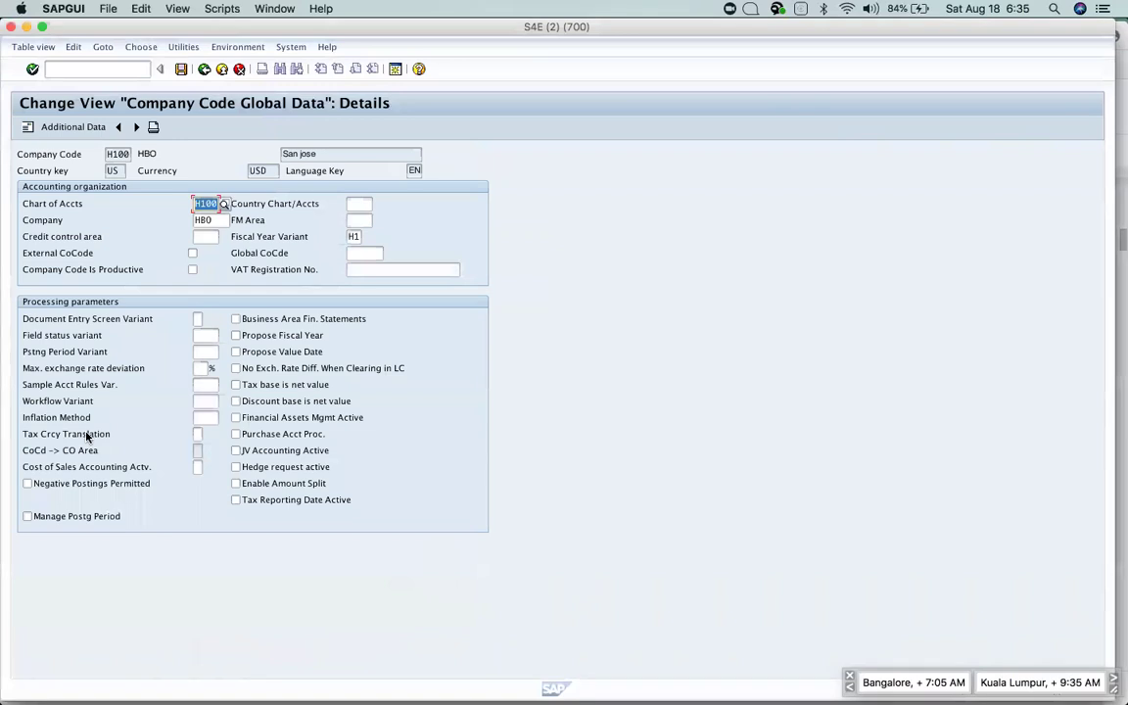
pyautogui.click(116, 154)
pyautogui.press('super+a')
pyautogui.press('super+c')
pyautogui.press('F3')
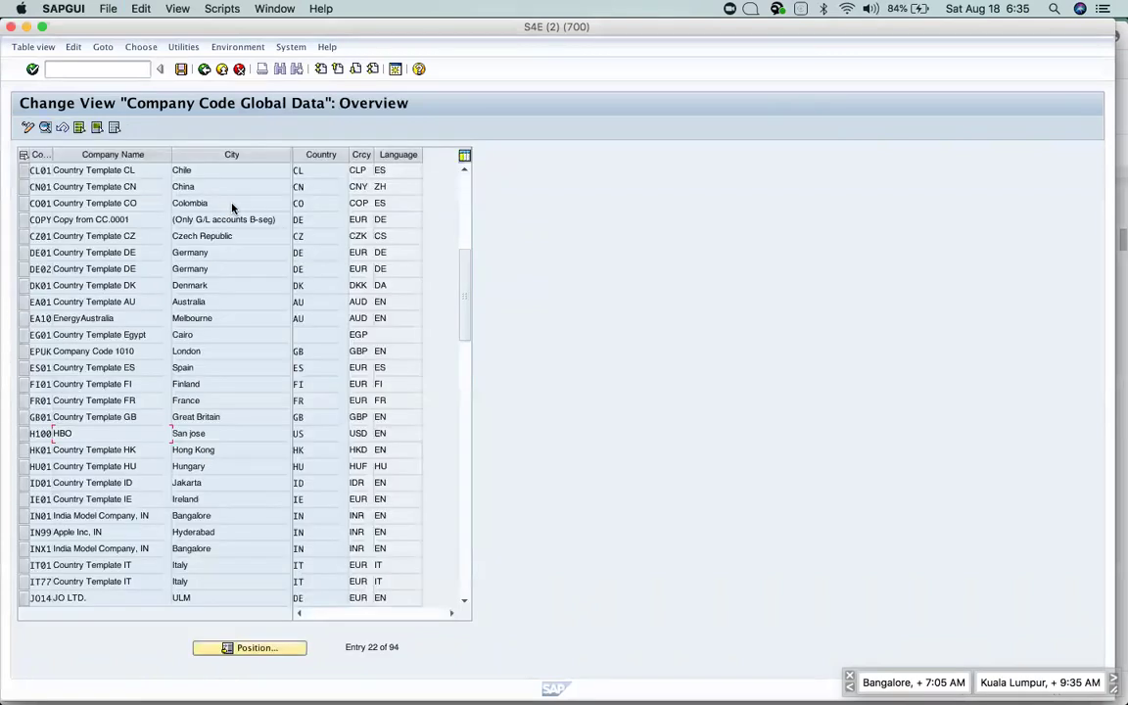
pyautogui.press('F3')
pyautogui.press('super+grave')
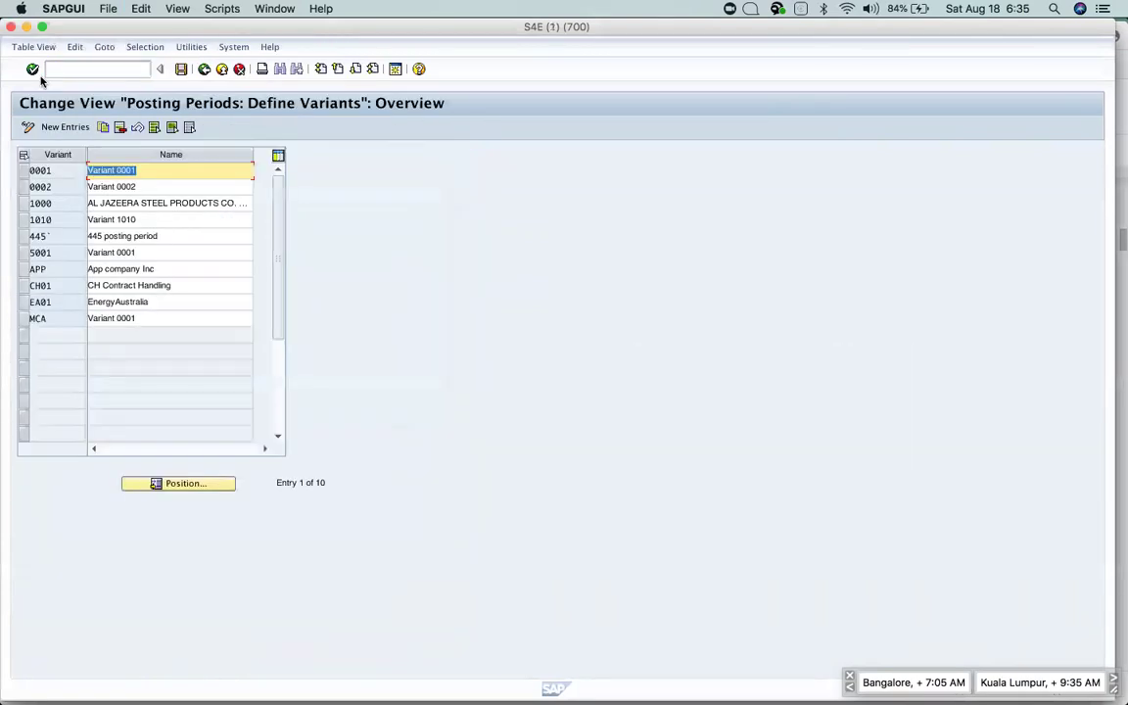
# Create posting period variant H100 named "HBO posting periods", save it under the proposed customizing request and return to the IMG structure.
pyautogui.click(61, 127)
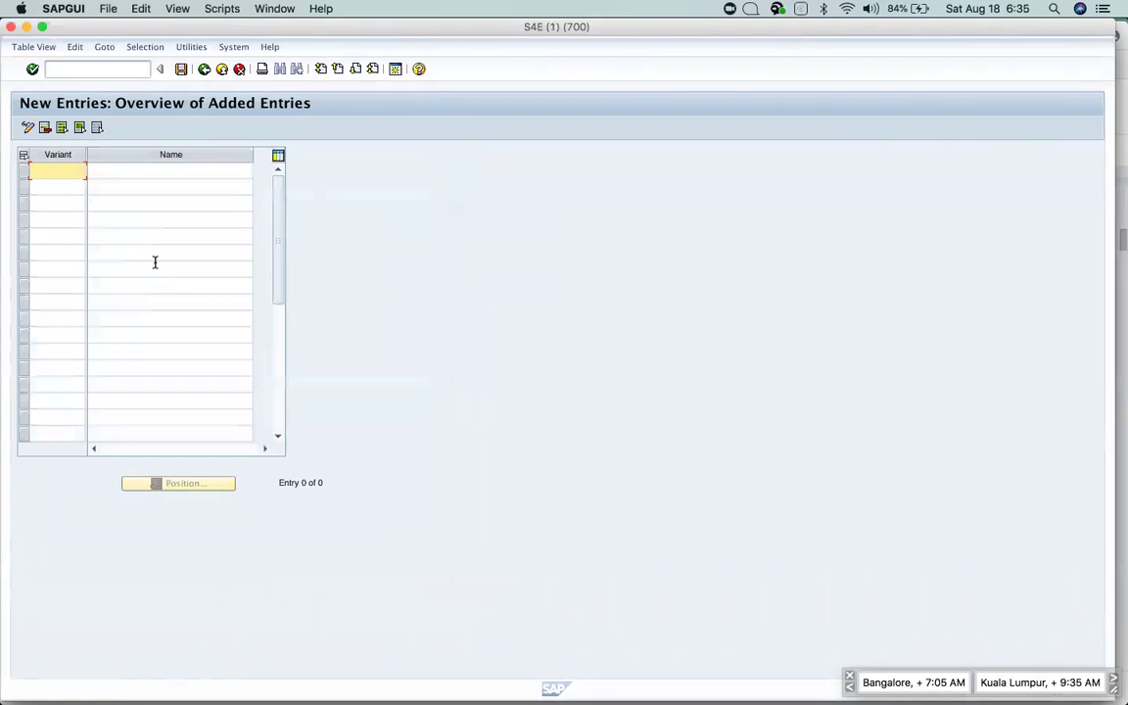
pyautogui.write('H100')
pyautogui.press('Tab')
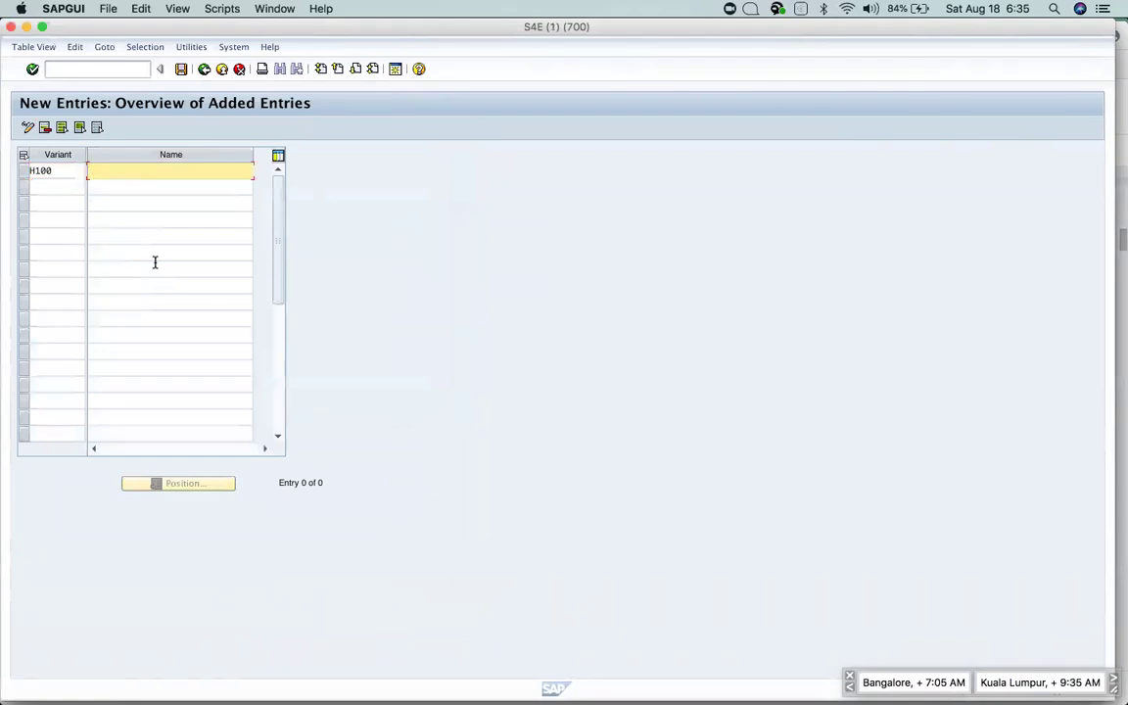
pyautogui.write('HBO posting periods')
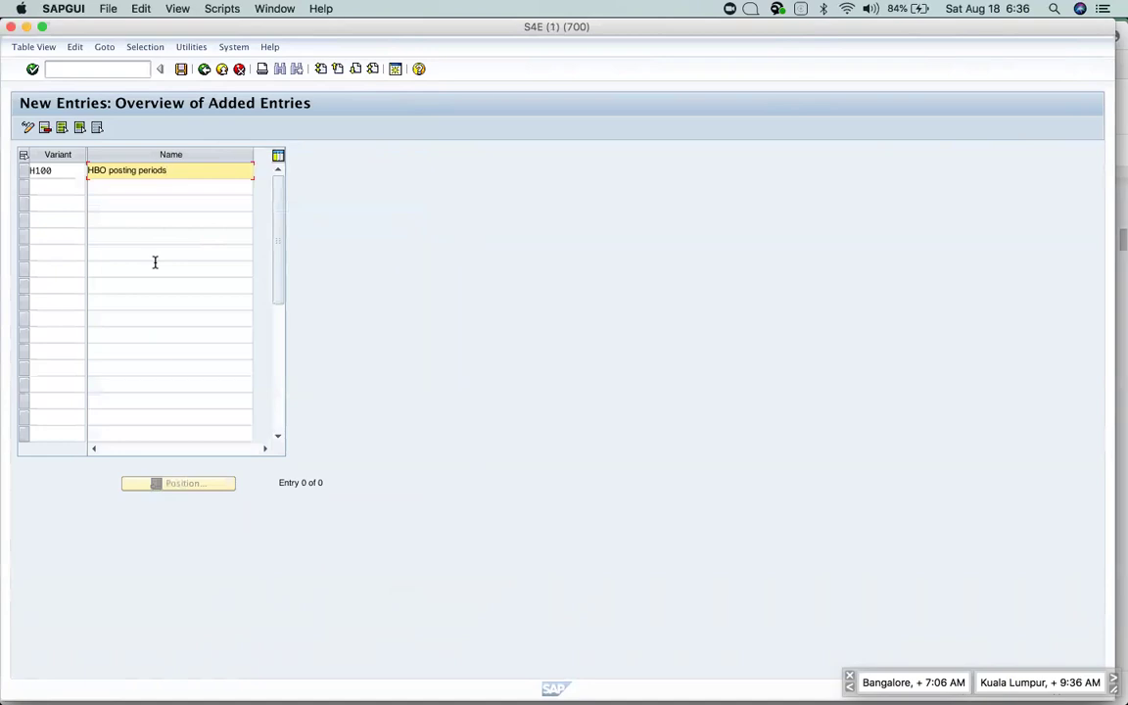
pyautogui.press('Return')
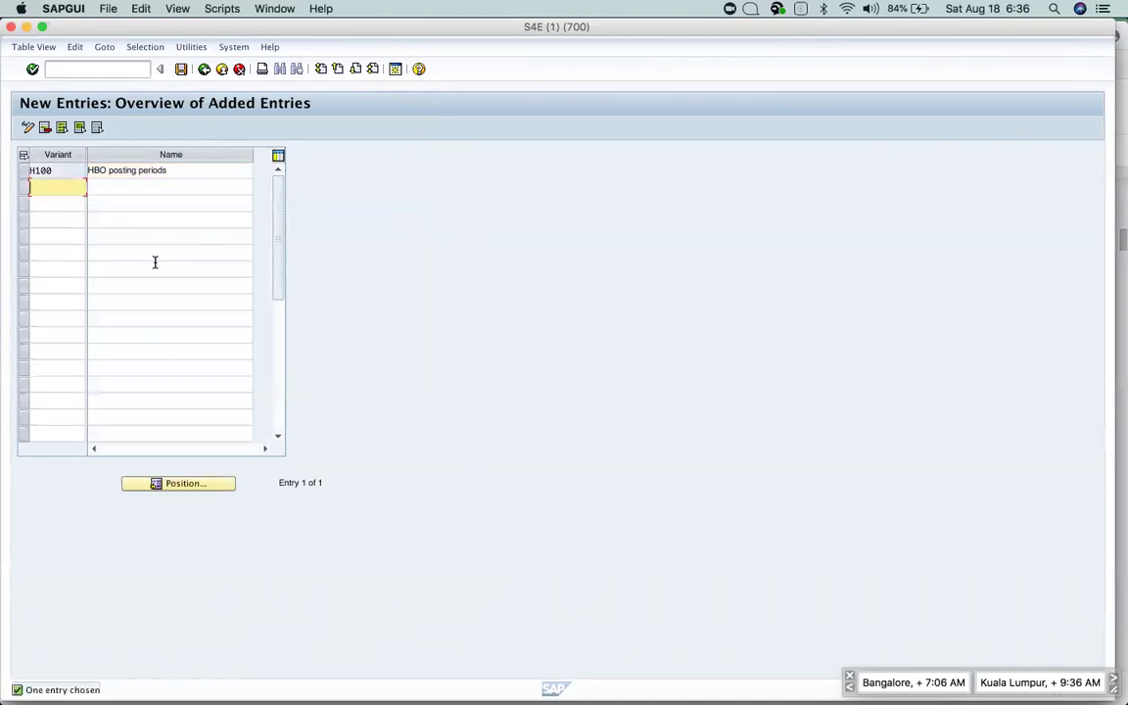
pyautogui.click(181, 70)
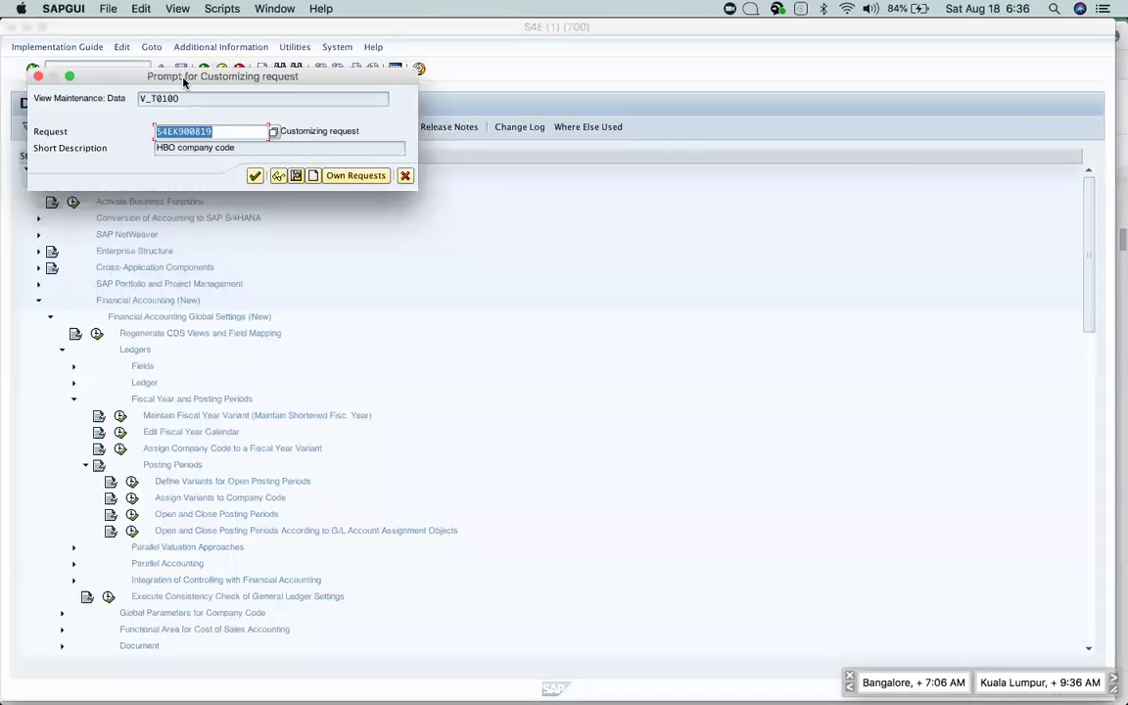
pyautogui.click(254, 176)
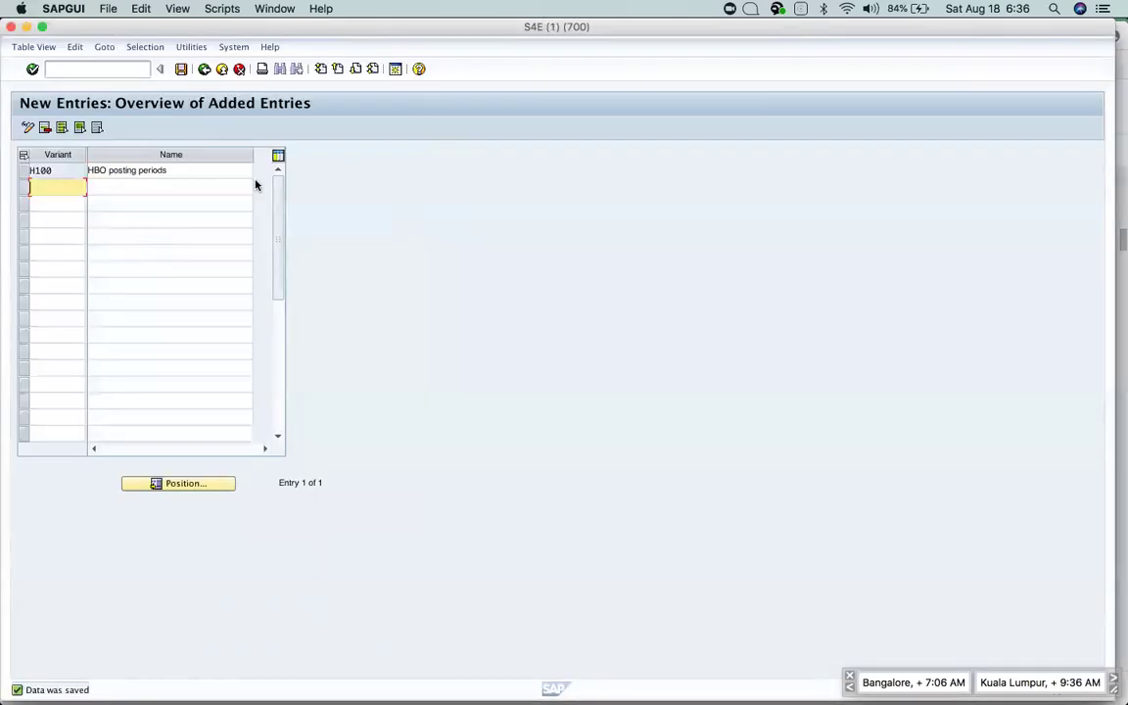
pyautogui.click(204, 69)
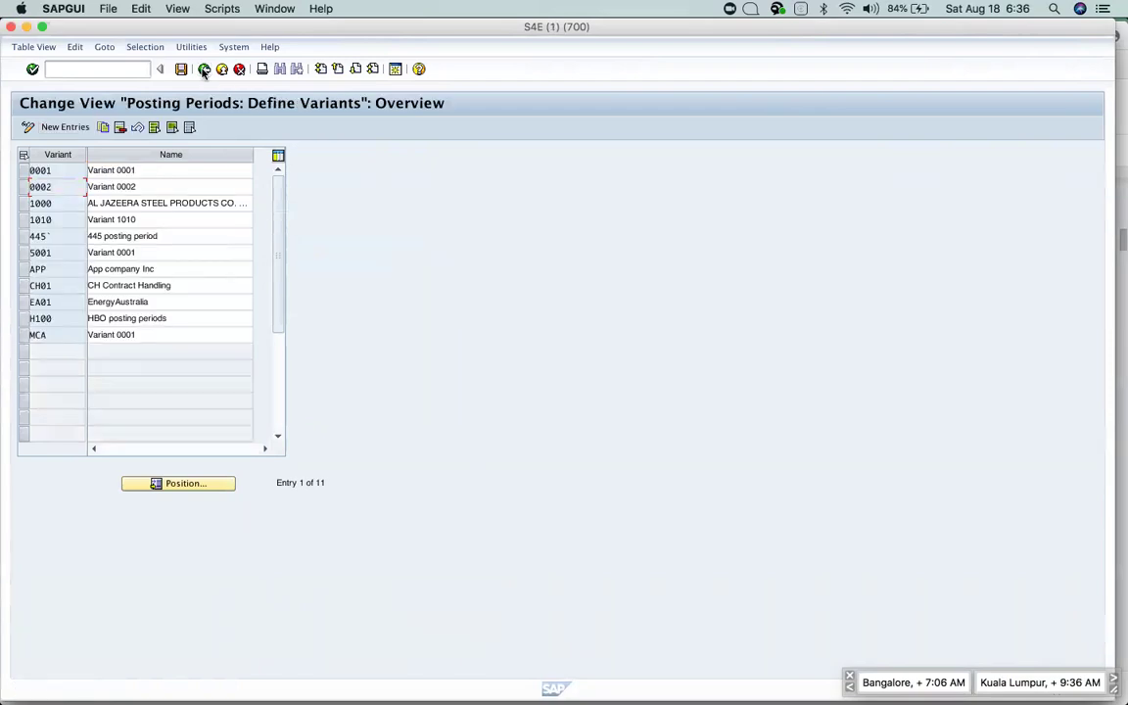
pyautogui.click(204, 69)
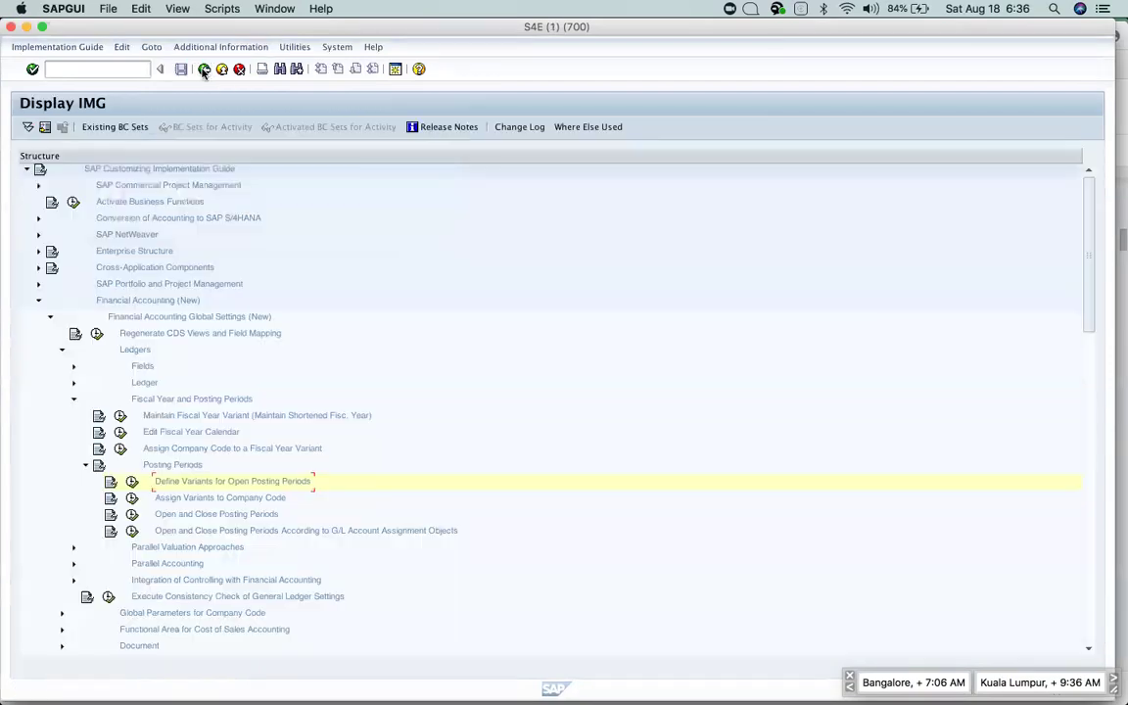
# Open the Assign Variants to Company Code activity and position the list on company code H100.
pyautogui.click(131, 498)
pyautogui.click(162, 483)
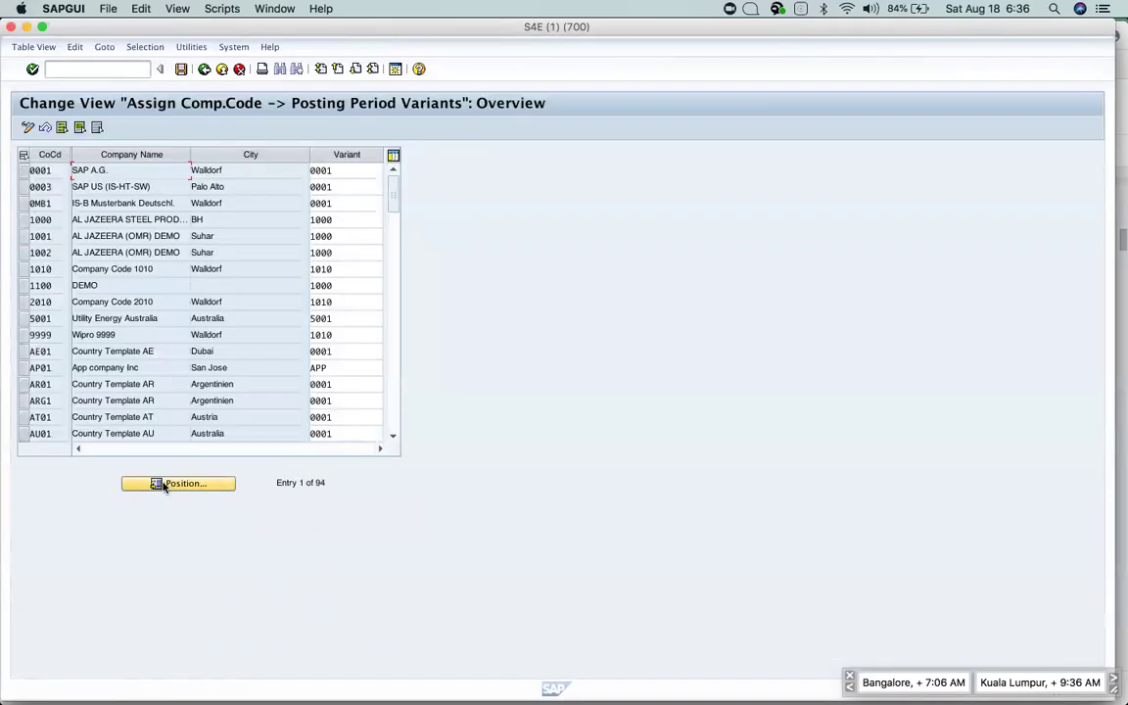
pyautogui.write('h')
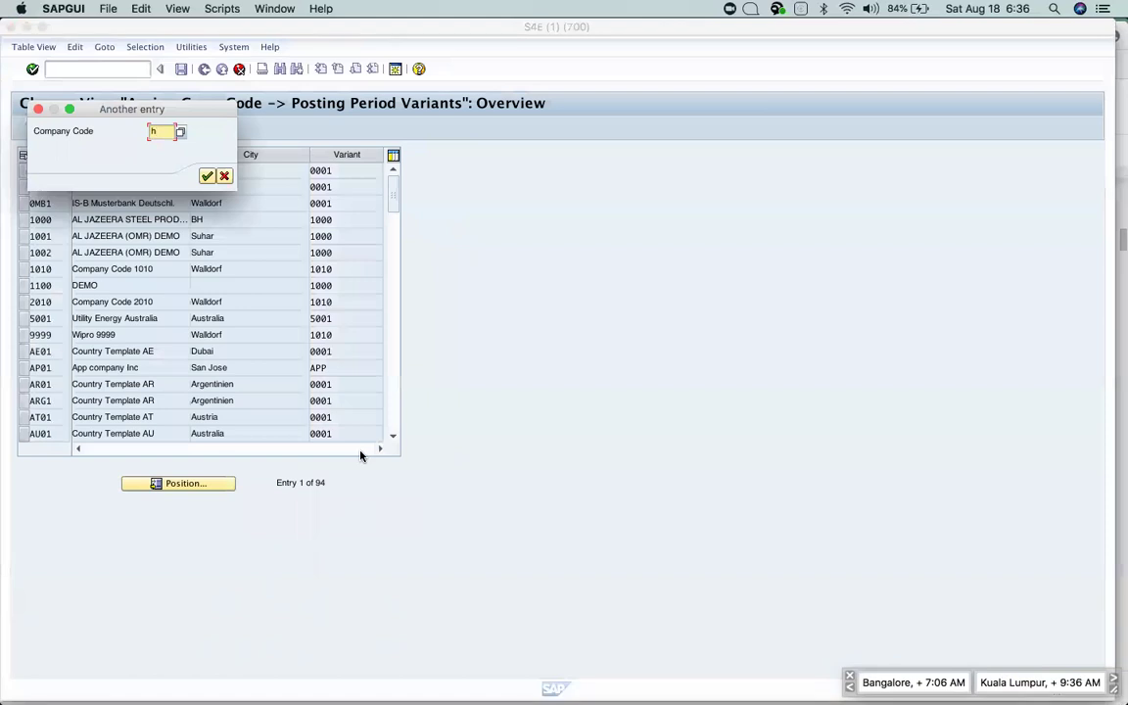
pyautogui.write('100')
pyautogui.press('Return')
# Assign posting period variant H100 to the HBO company code, save it under the proposed customizing request and return to the IMG structure.
pyautogui.click(320, 174)
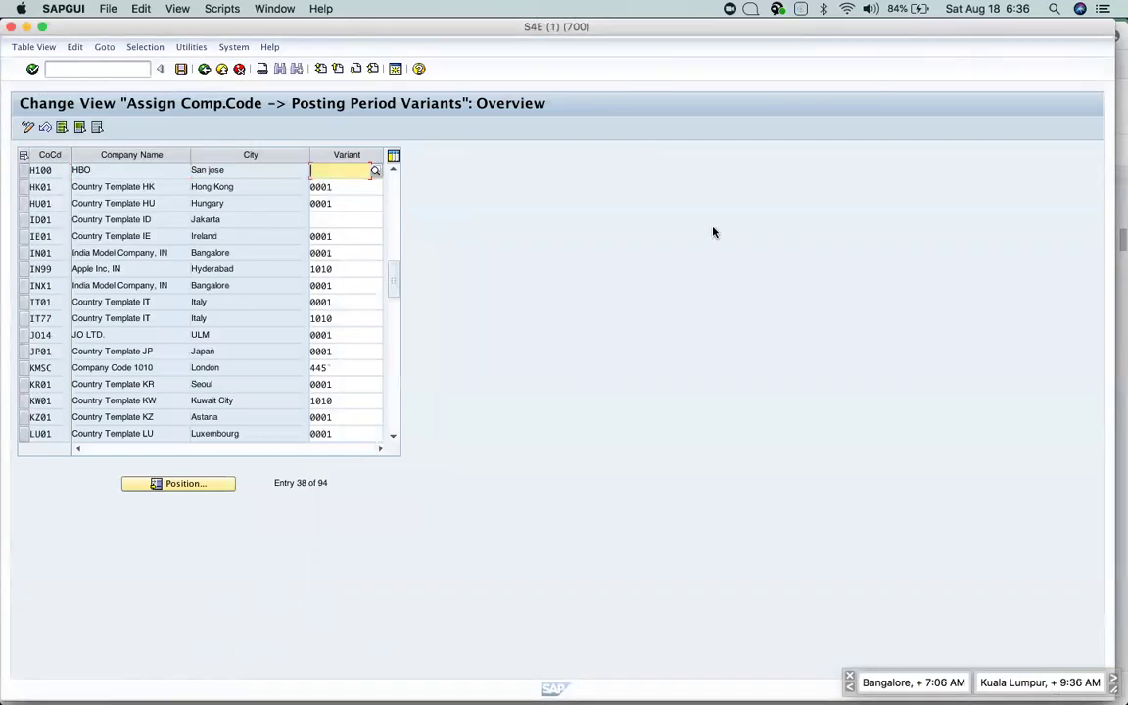
pyautogui.write('h')
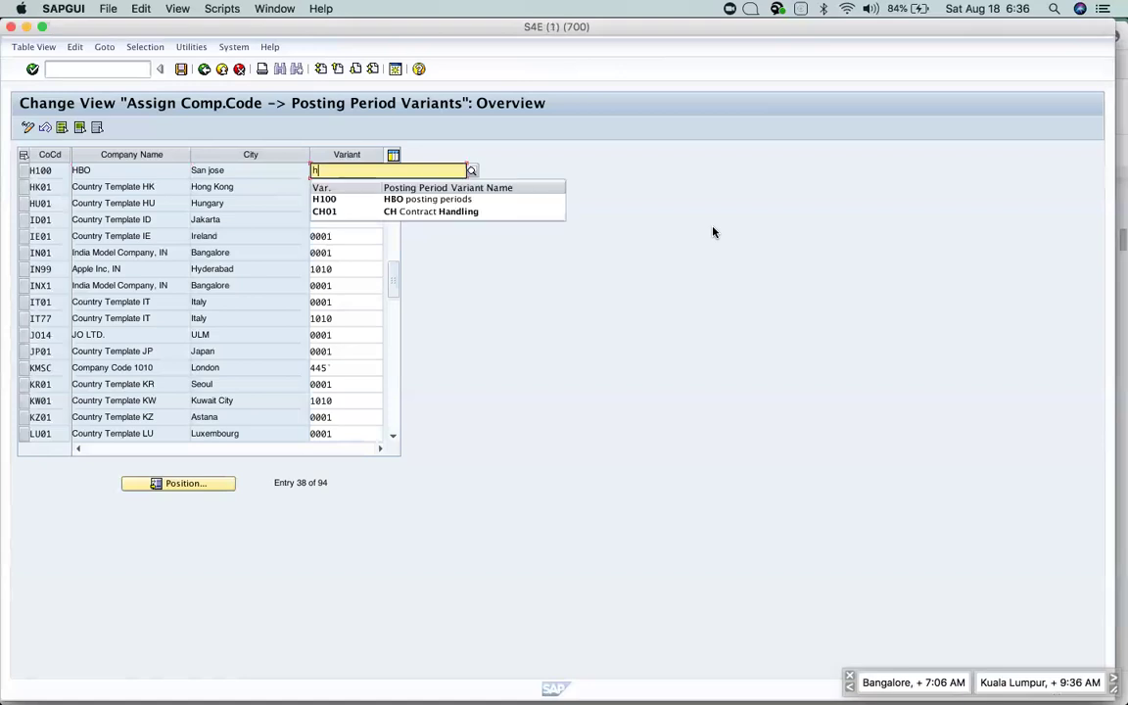
pyautogui.press('Down')
pyautogui.press('Return')
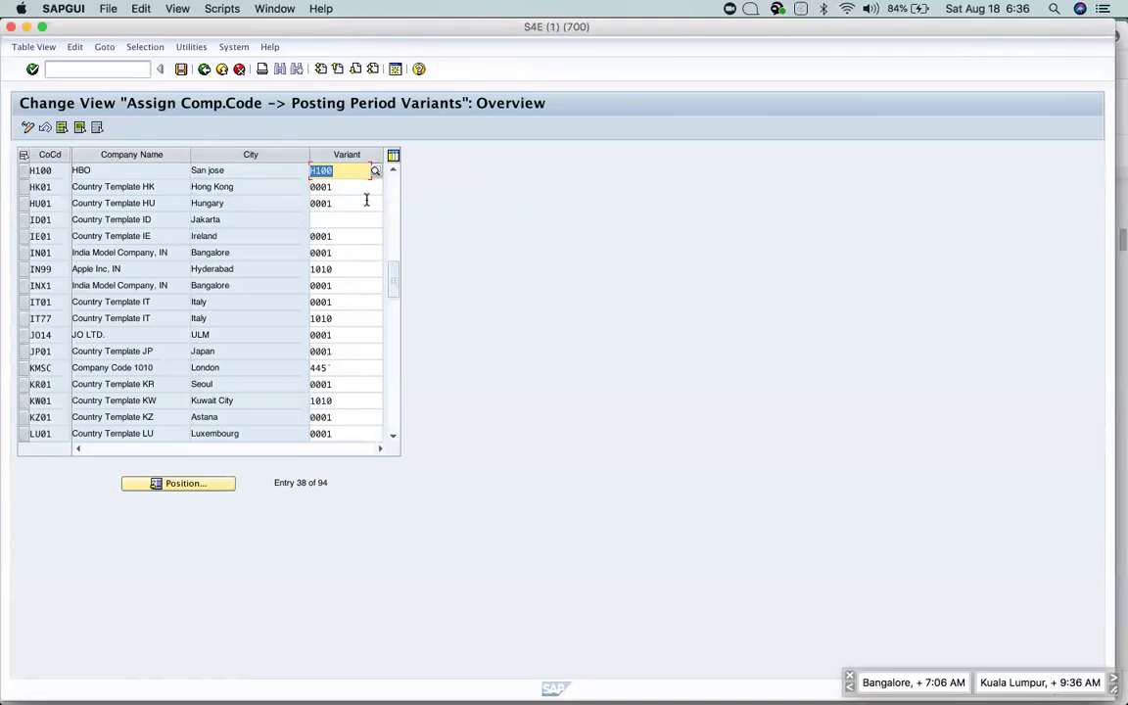
pyautogui.moveTo(56, 170); pyautogui.dragTo(7, 172)
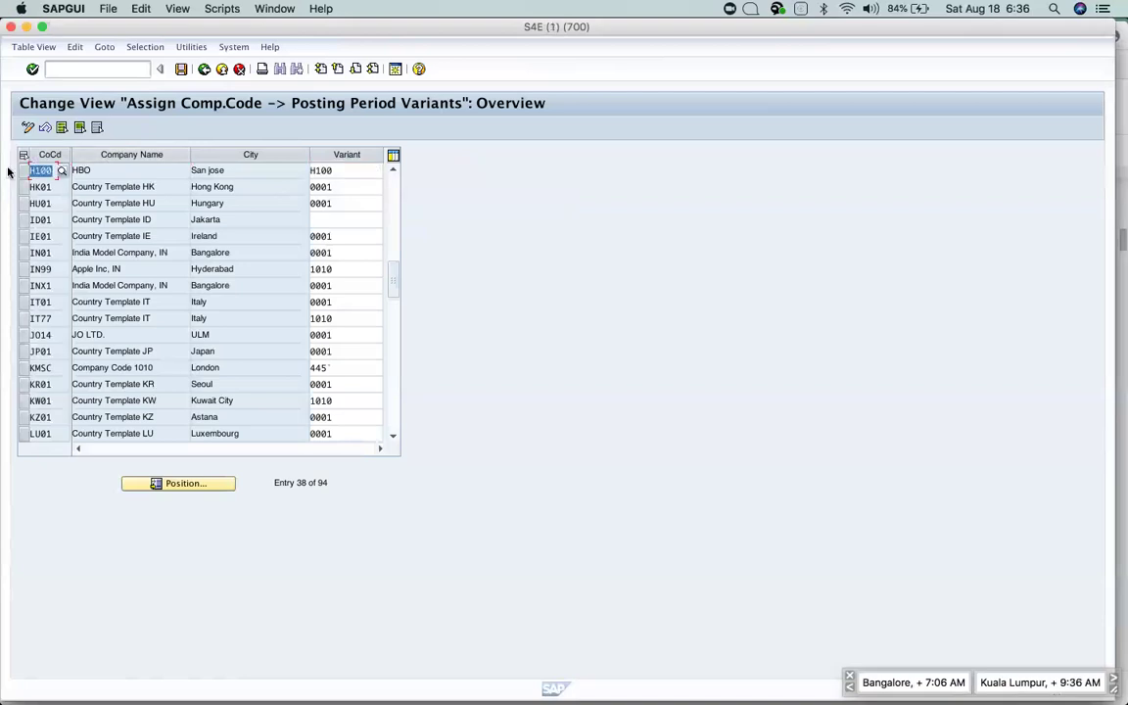
pyautogui.click(347, 171)
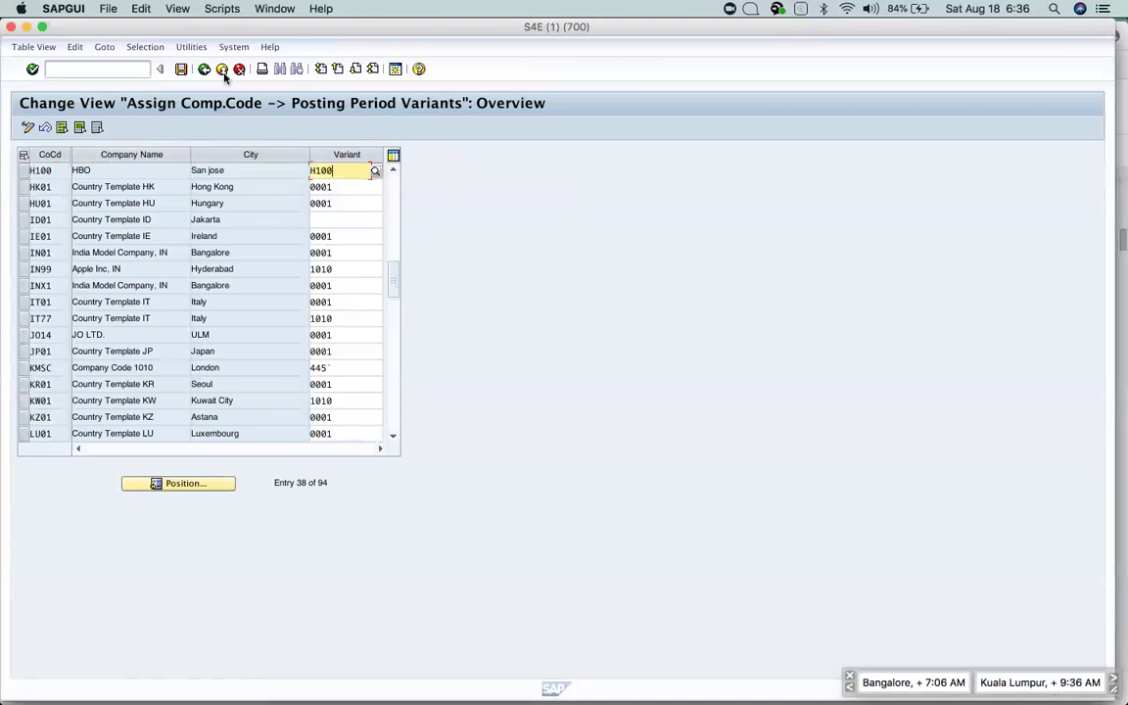
pyautogui.click(182, 69)
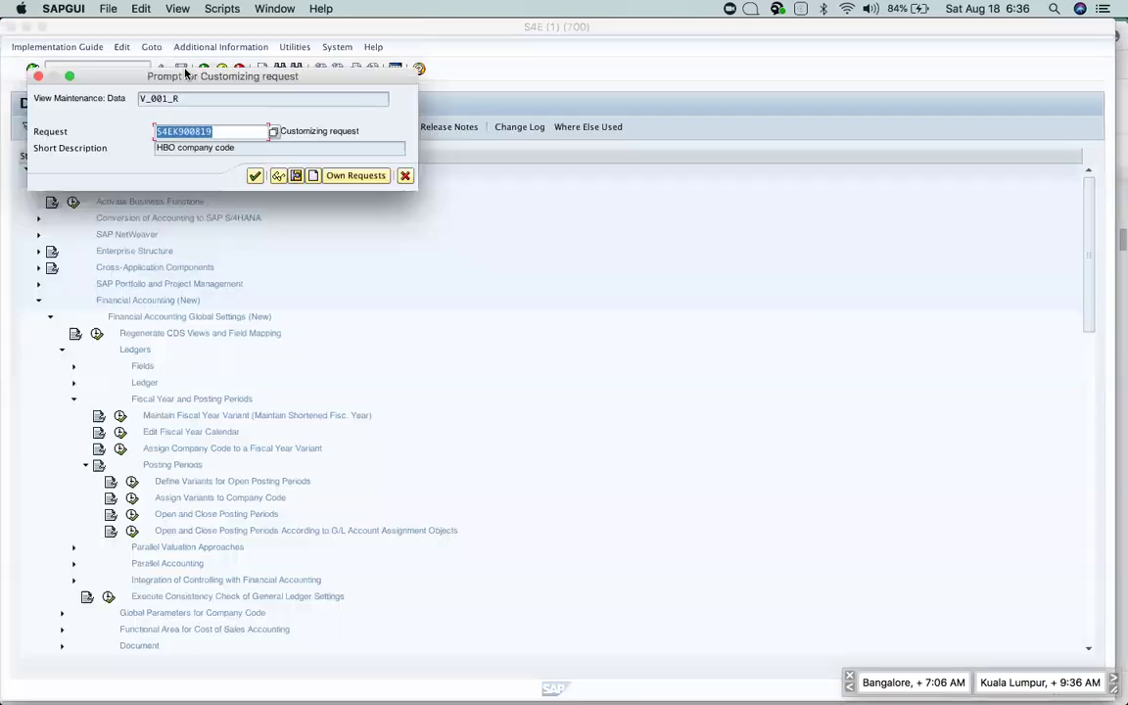
pyautogui.click(254, 175)
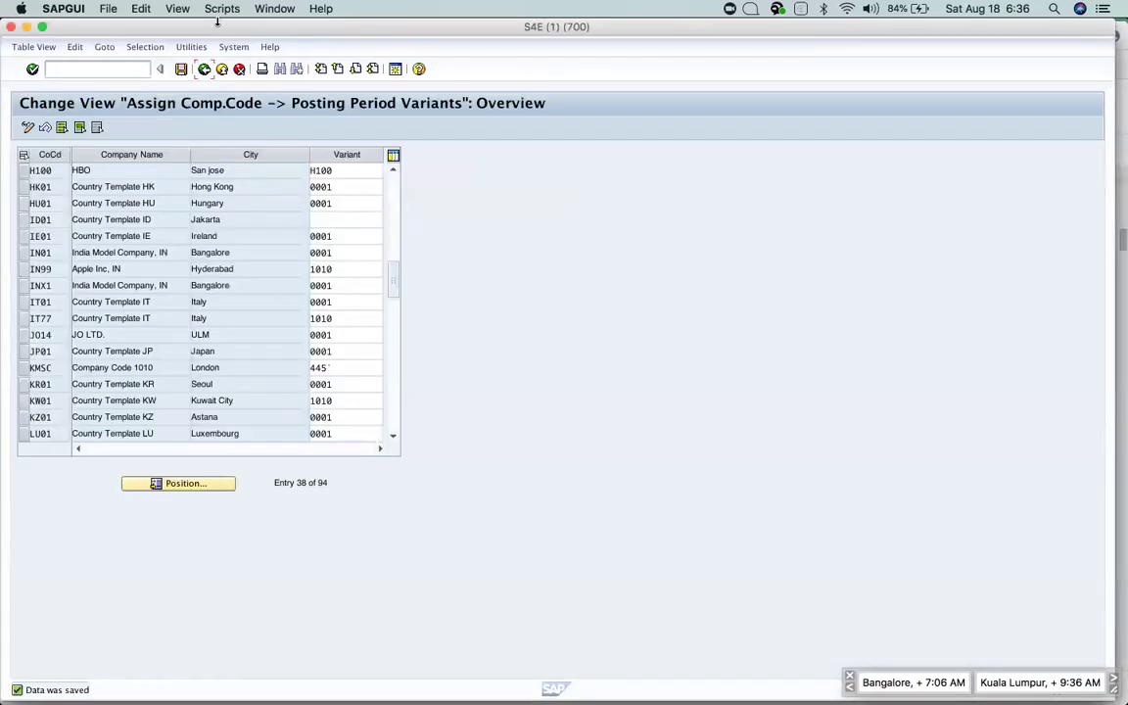
pyautogui.click(204, 68)
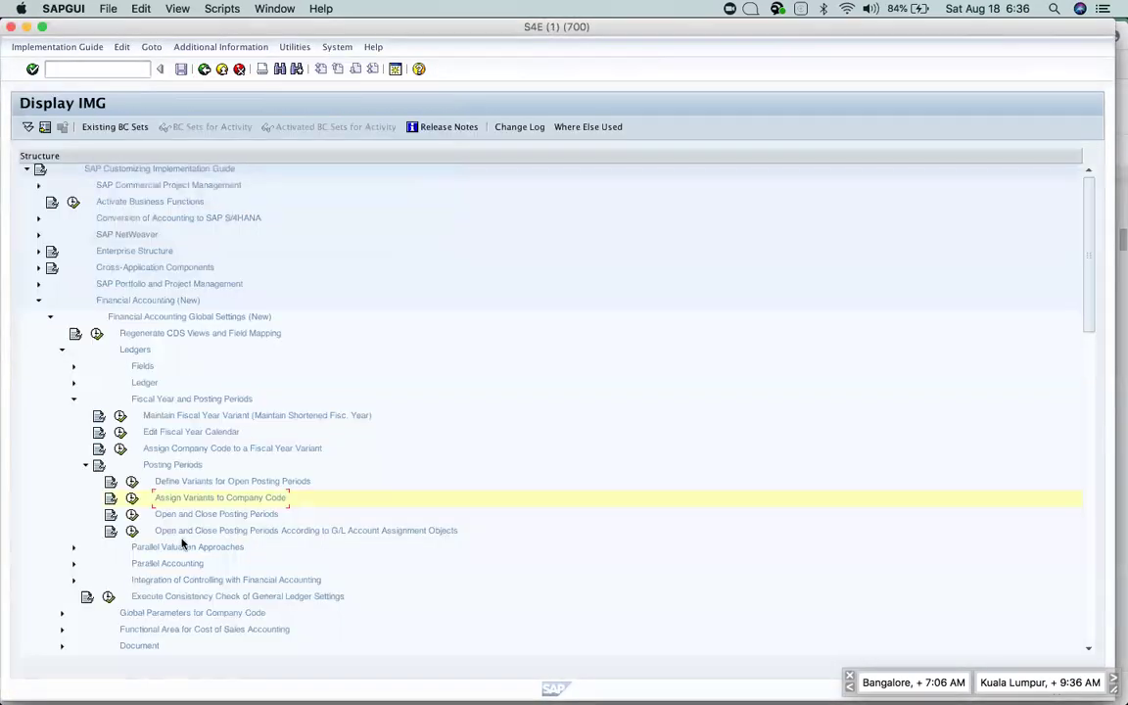
# Open the Open and Close Posting Periods activity for variant H100 and start new entries for its time intervals.
pyautogui.click(132, 514)
pyautogui.write('h1')
pyautogui.press('BackSpace')
pyautogui.press('BackSpace')
pyautogui.press('Down')
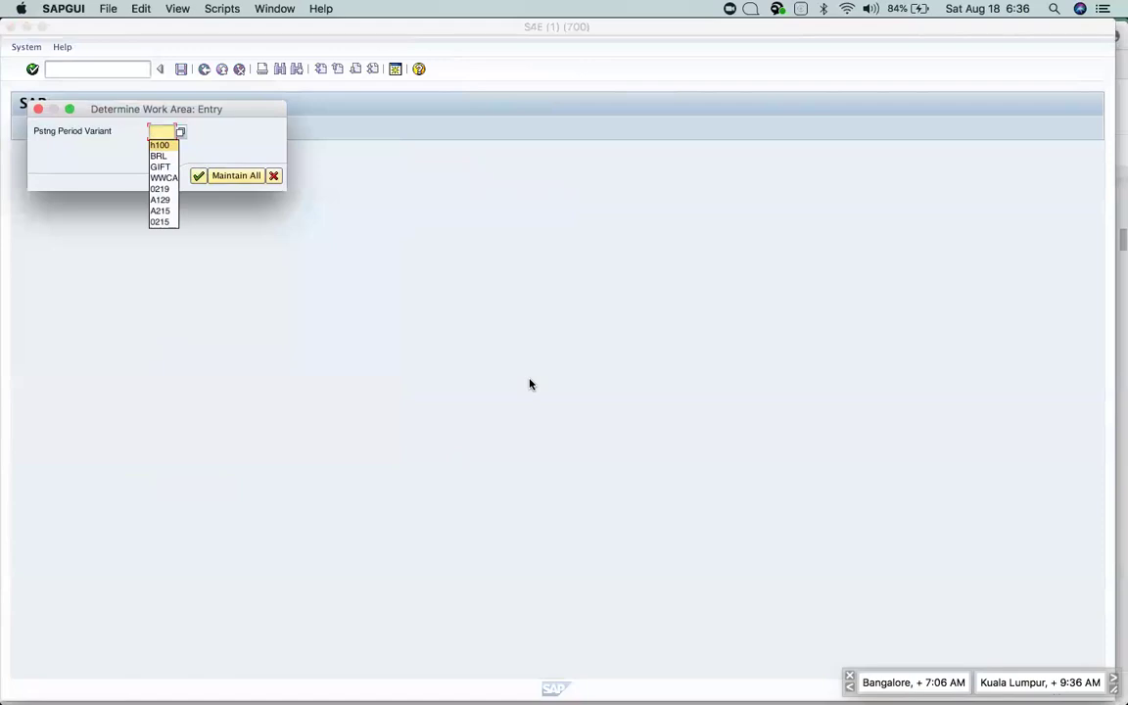
pyautogui.press('Return')
pyautogui.press('Return')
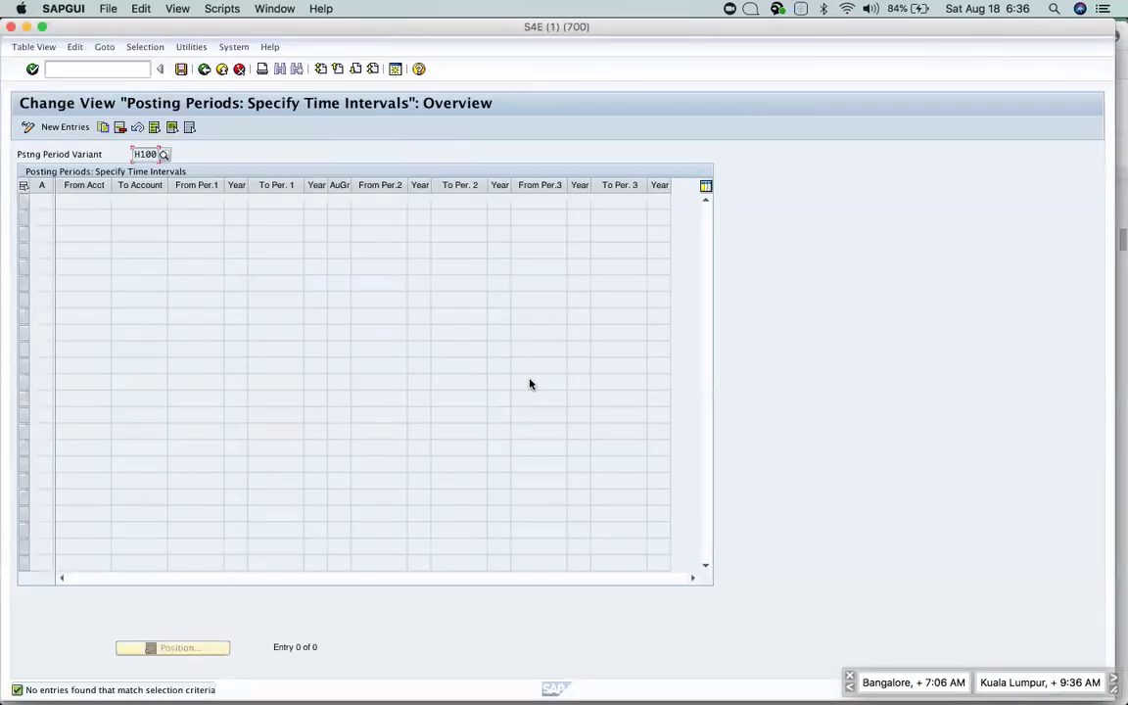
pyautogui.click(71, 128)
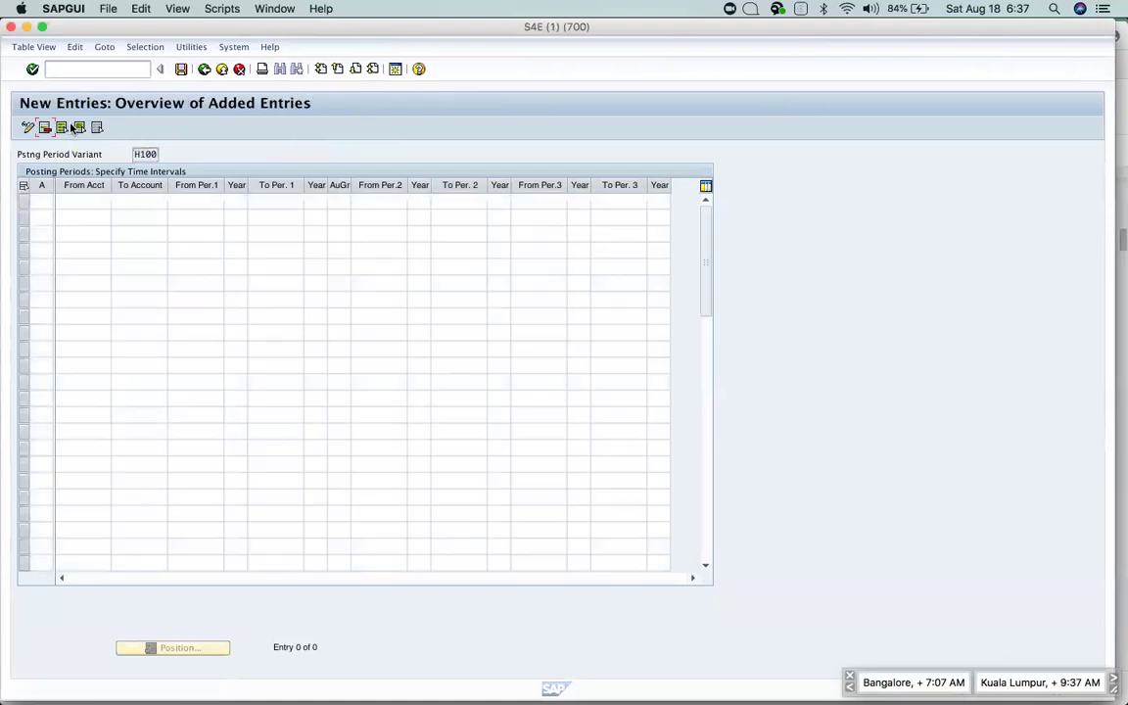
# Widen the account type column and set the first row's account type to + (valid for all account types).
pyautogui.click(39, 203)
pyautogui.moveTo(56, 186); pyautogui.dragTo(71, 187)
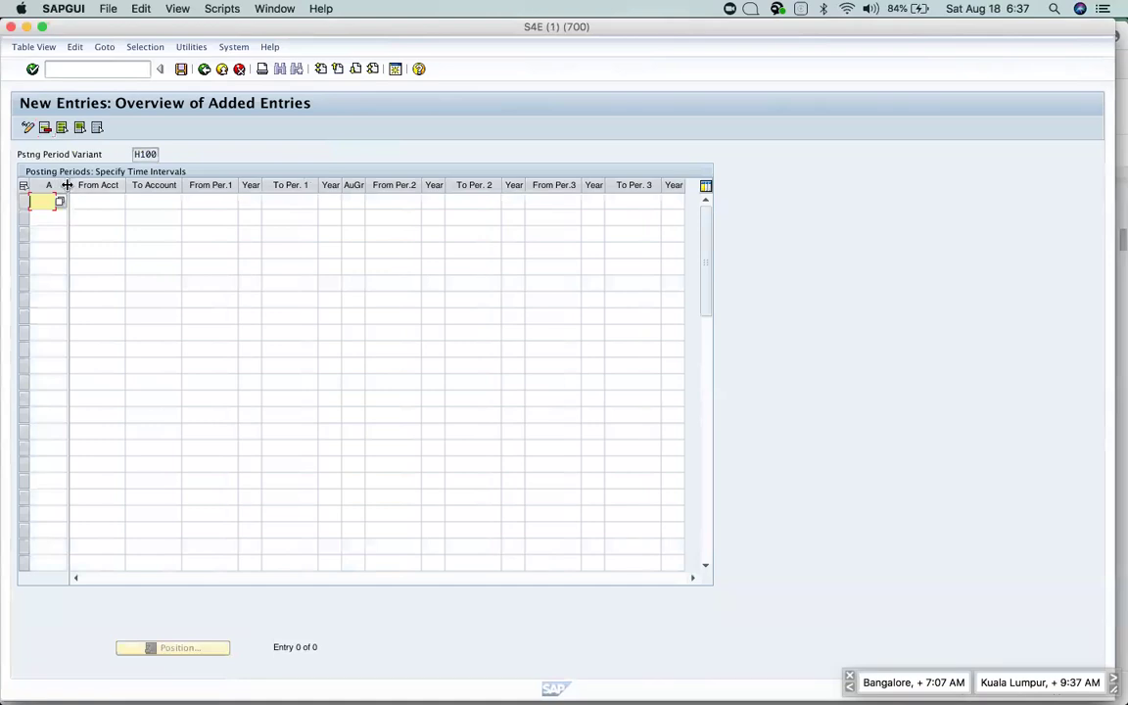
pyautogui.moveTo(69, 185); pyautogui.dragTo(95, 185)
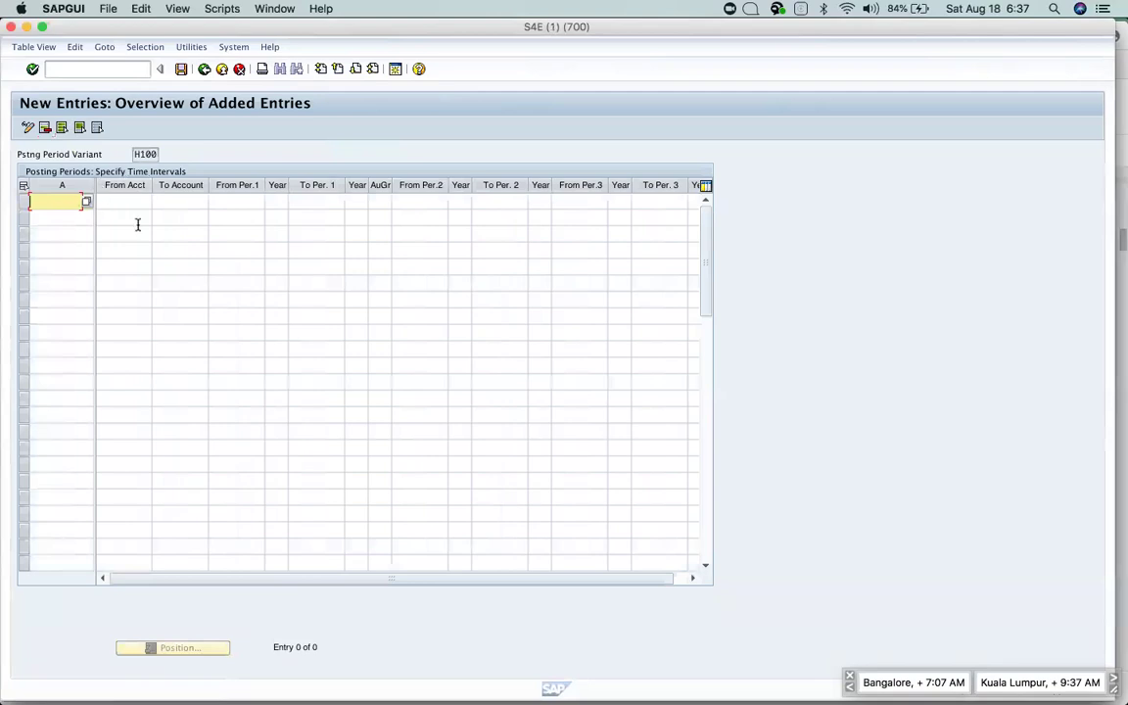
pyautogui.press('Tab')
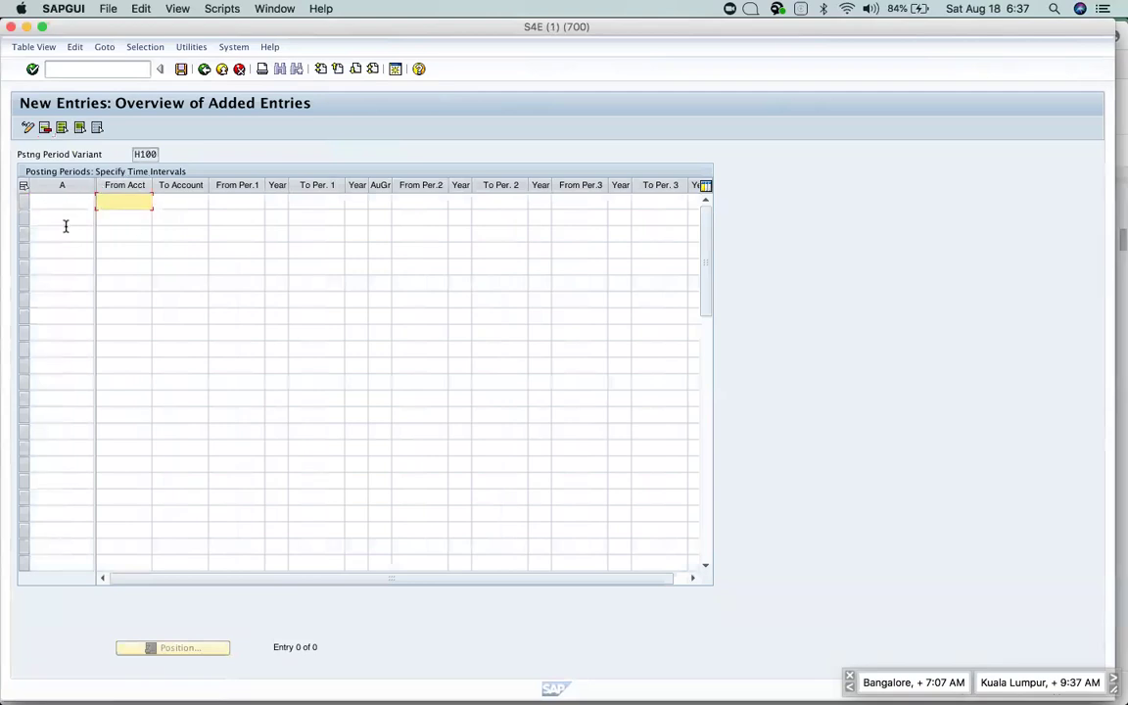
pyautogui.click(84, 202)
pyautogui.click(86, 202)
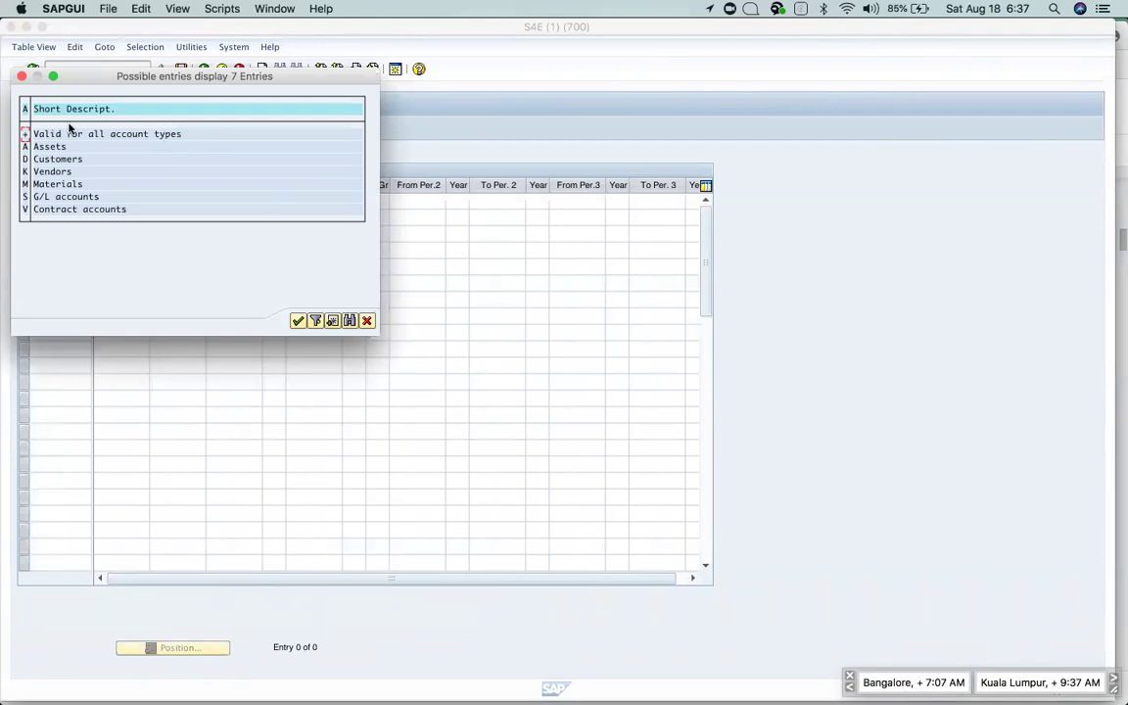
pyautogui.click(25, 133)
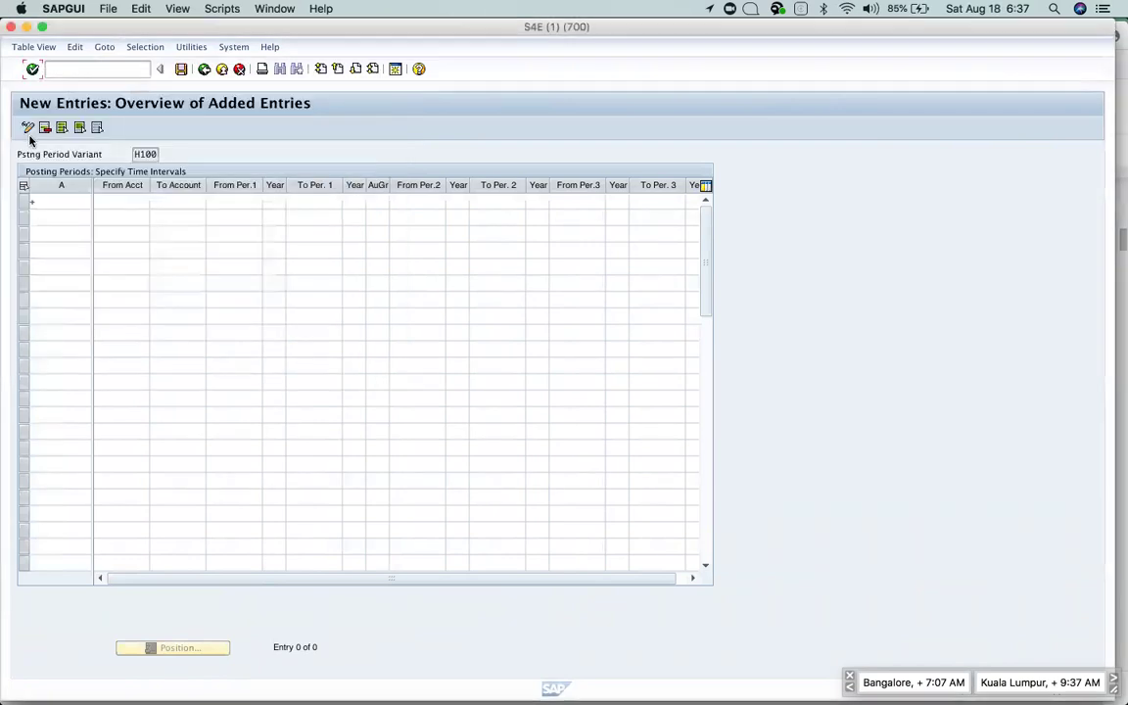
pyautogui.click(115, 200)
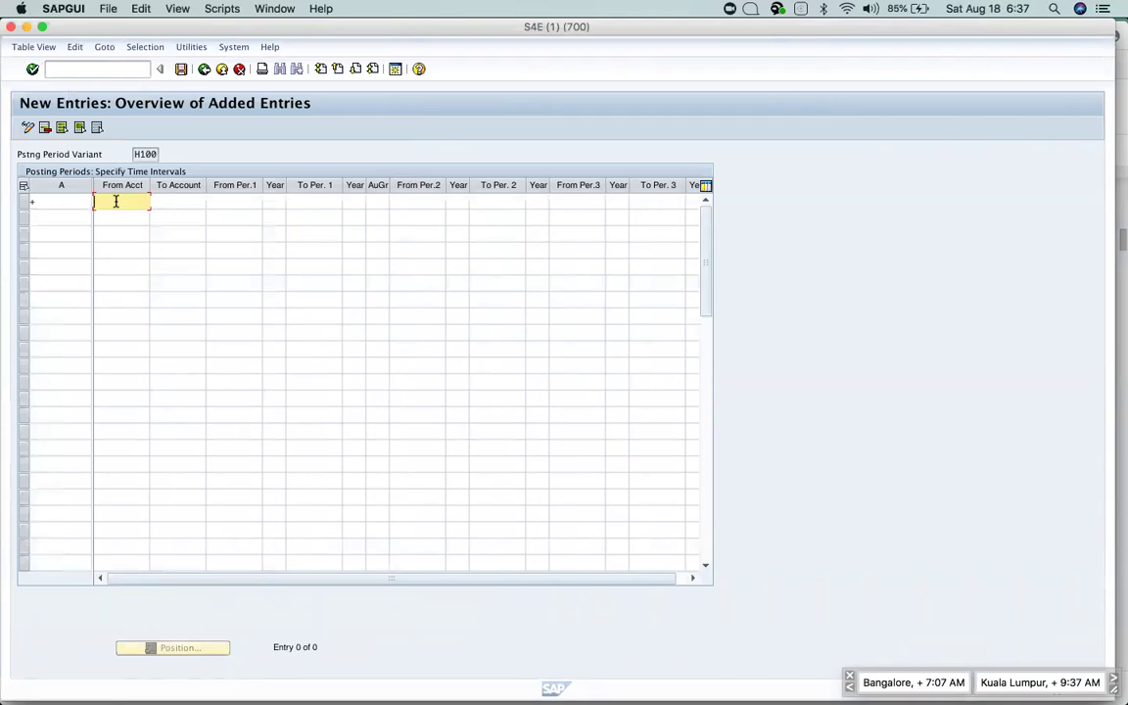
pyautogui.press('Tab')
pyautogui.press('Tab')
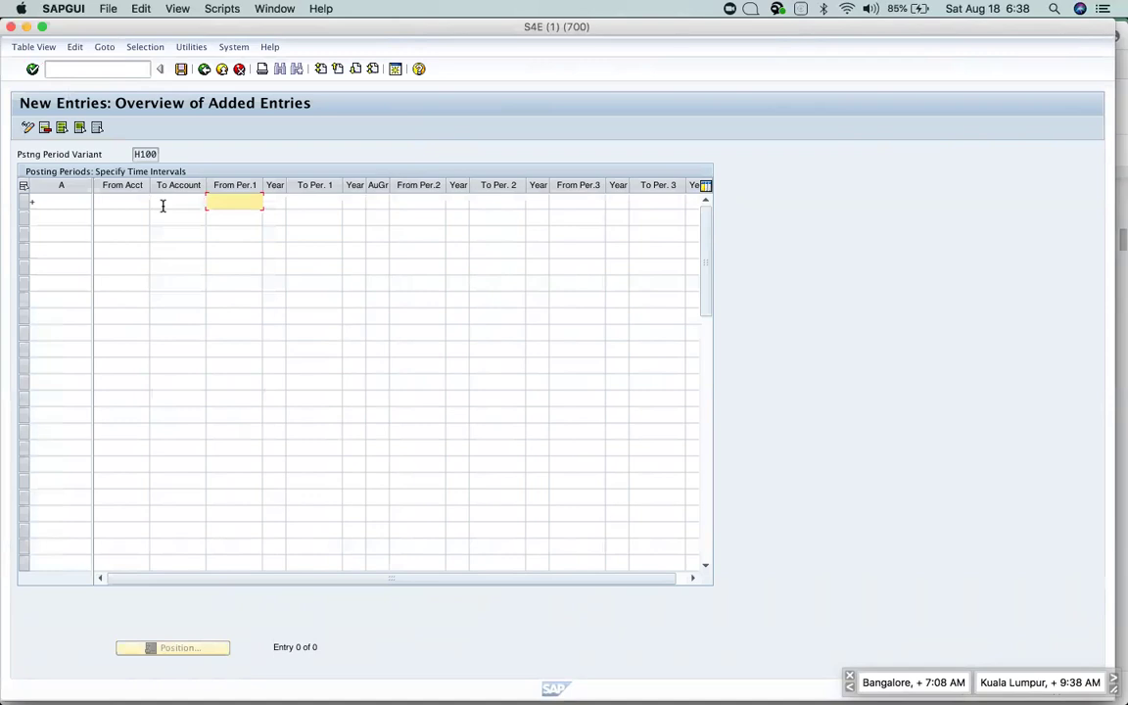
pyautogui.write('201')
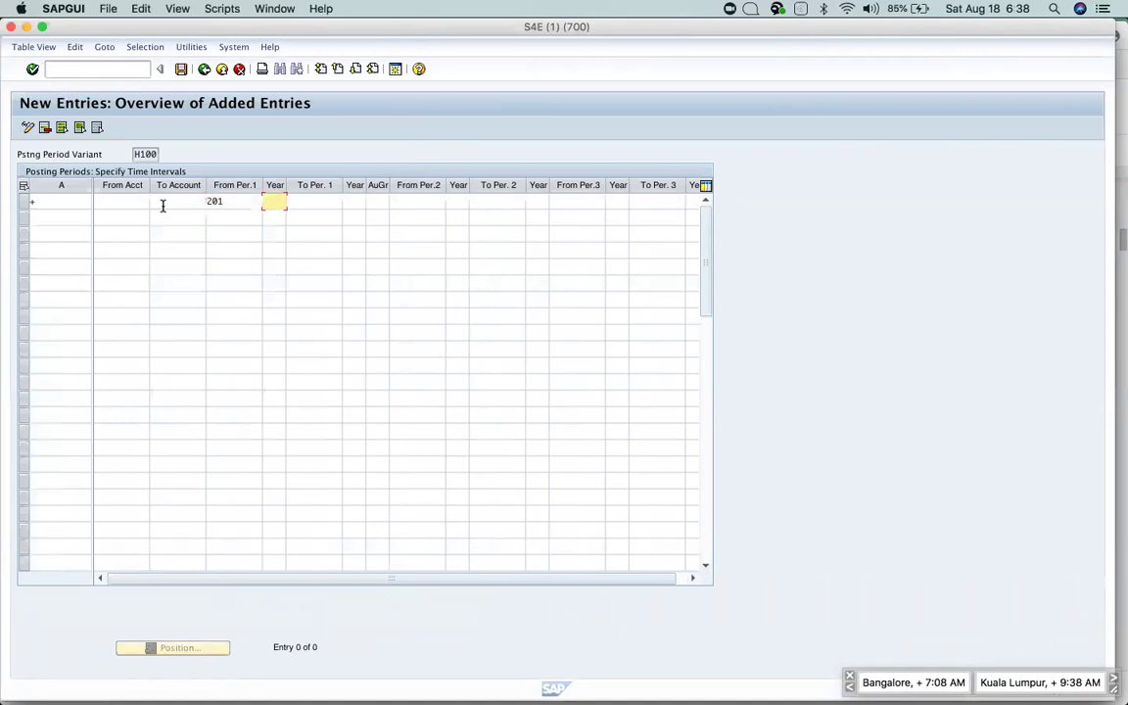
pyautogui.press('Return')
pyautogui.click(253, 204)
pyautogui.press('BackSpace')
pyautogui.press('BackSpace')
pyautogui.press('BackSpace')
# Set the first interval of the + row from period 1 of 2018 to period 12 of 2018.
pyautogui.write('1')
pyautogui.press('Tab')
pyautogui.write('2018')
pyautogui.press('Tab')
pyautogui.write('12')
pyautogui.press('Tab')
pyautogui.write('2018')
pyautogui.press('Tab')
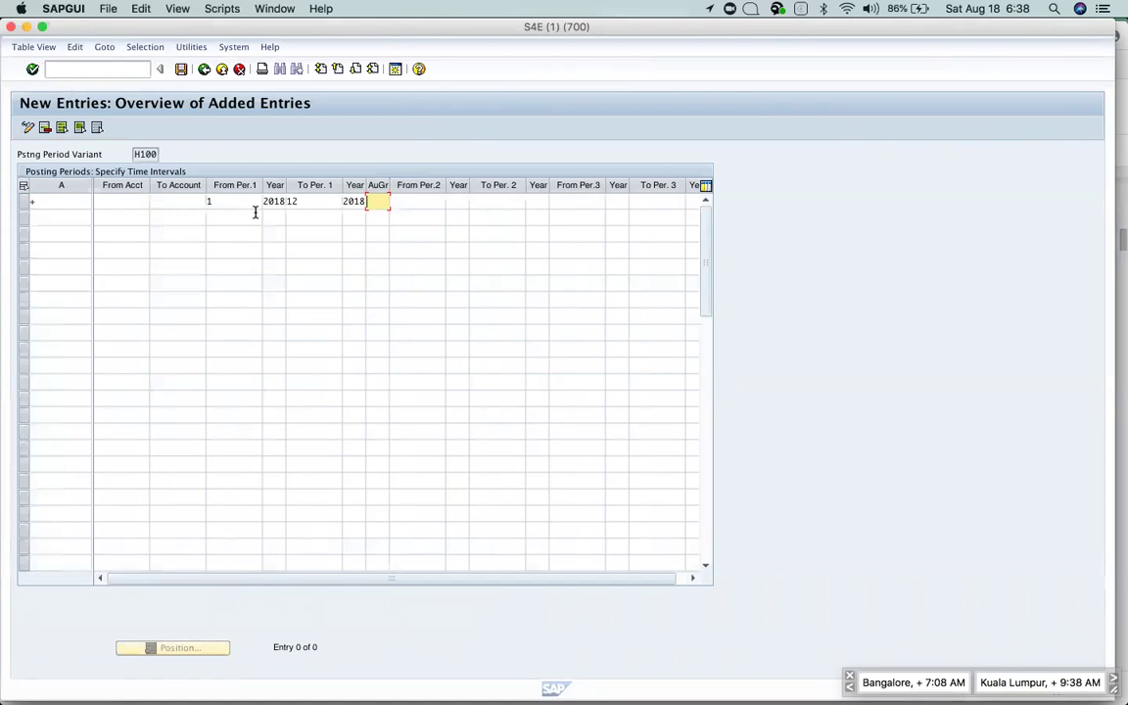
# Set the second interval of the + row to start at period 14 of 2018 and end at period 16.
pyautogui.click(415, 200)
pyautogui.write('14')
pyautogui.press('Tab')
pyautogui.press('Tab')
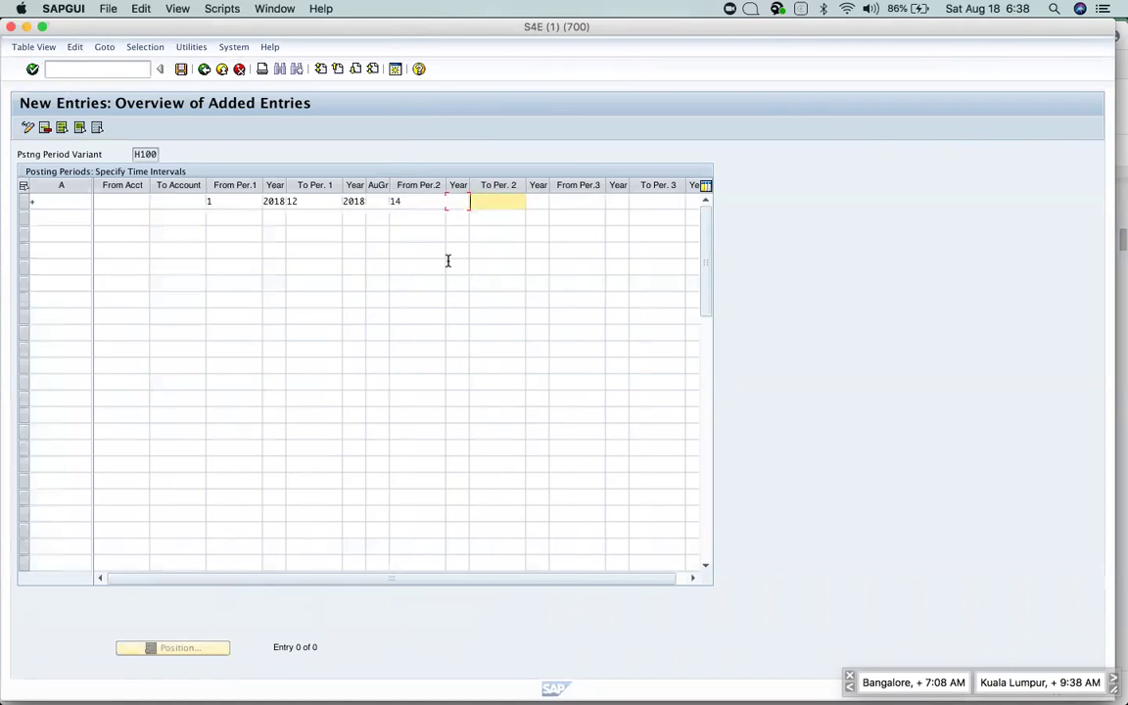
pyautogui.hotkey('shift', 'Tab')
pyautogui.write('201')
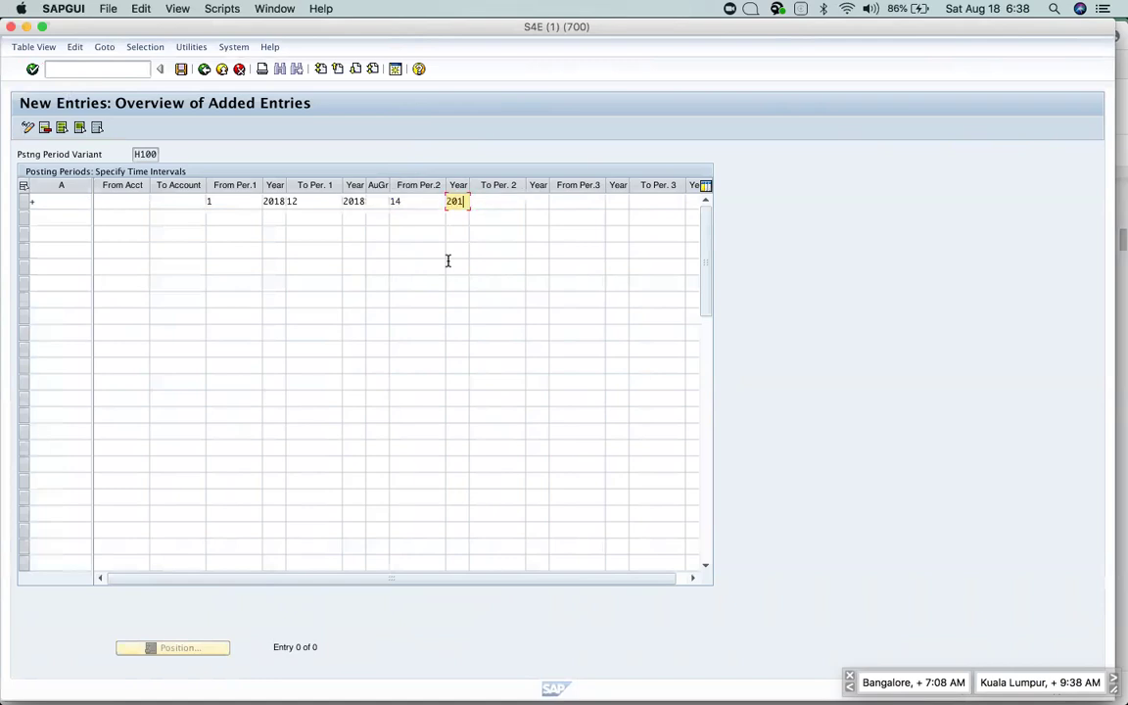
pyautogui.write('8')
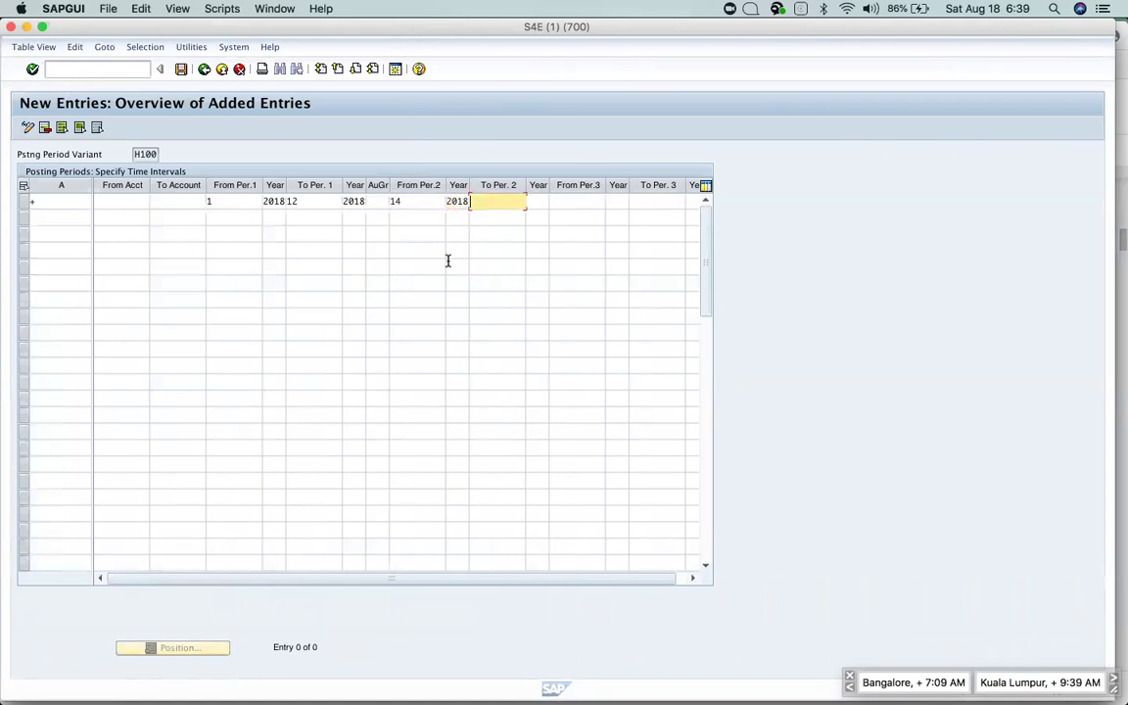
pyautogui.write('16')
pyautogui.press('Return')
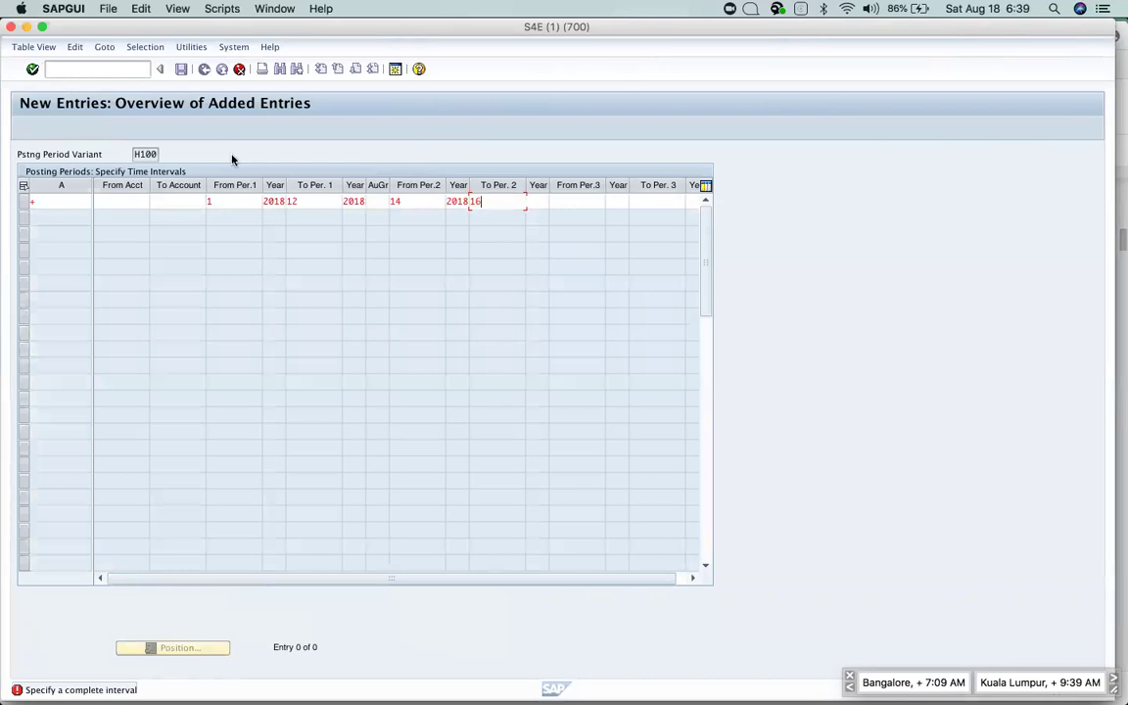
# Try to set To Account to ZZZZ in the + row, and clear that field again.
pyautogui.click(176, 202)
pyautogui.click(186, 203)
pyautogui.write('zzzz')
pyautogui.press('Return')
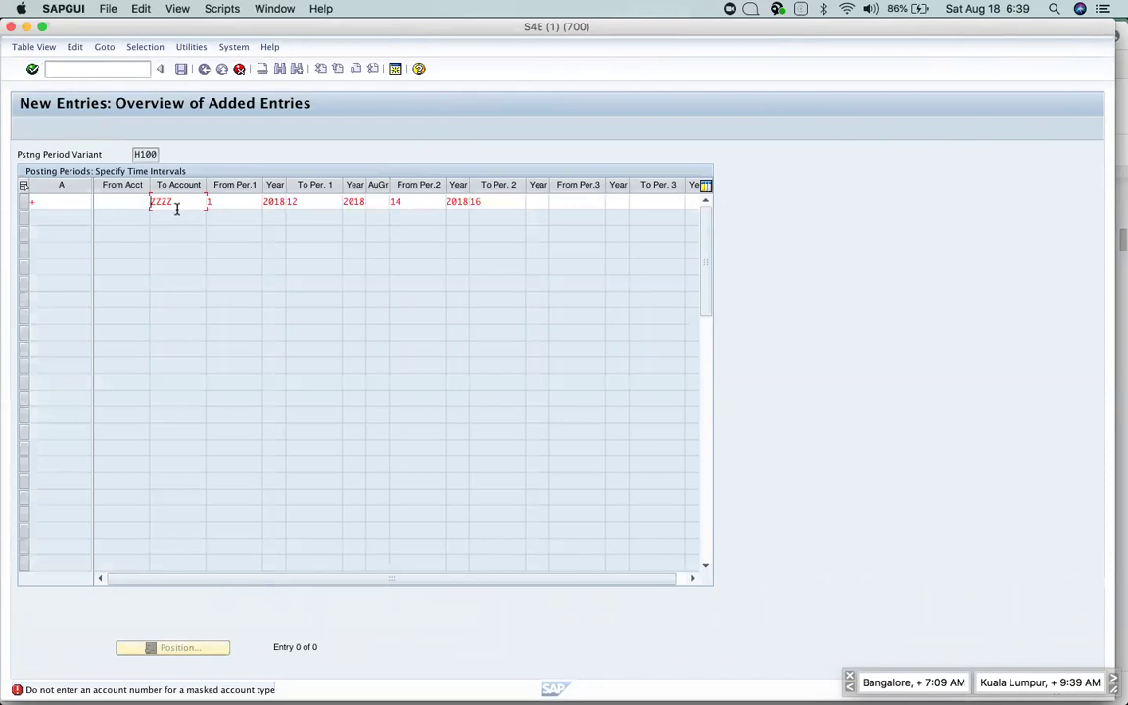
pyautogui.doubleClick(160, 201)
pyautogui.press('BackSpace')
pyautogui.press('Return')
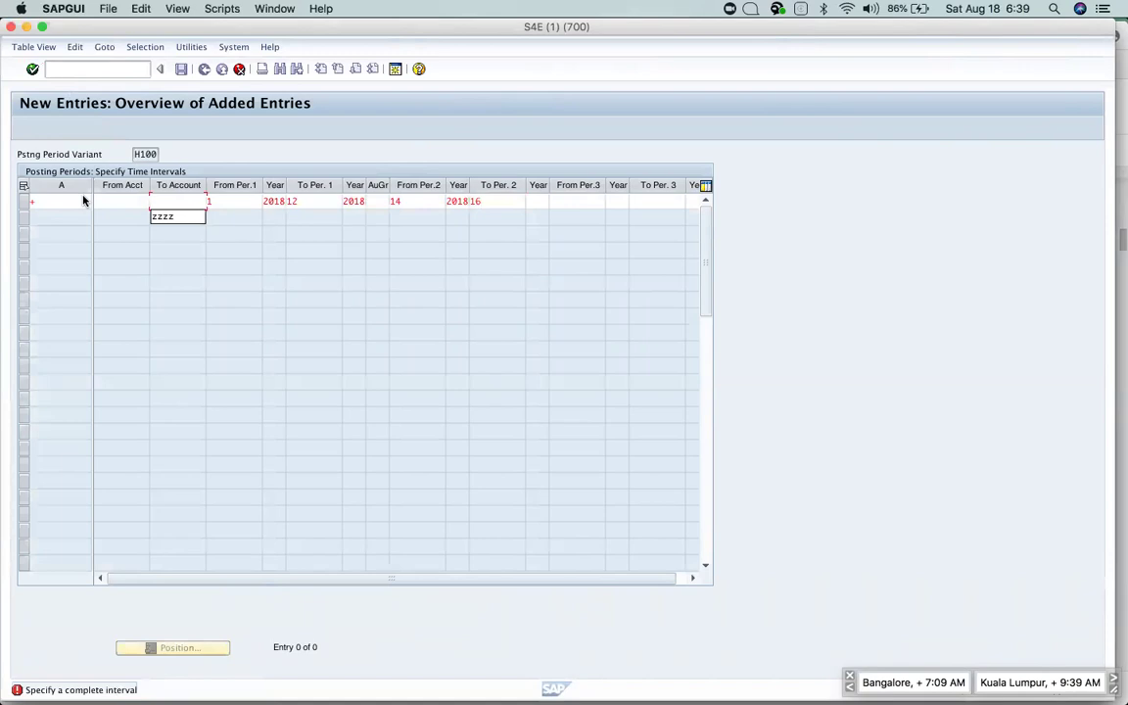
# Set the end year of the + row's second interval to 2018 and validate the entry.
pyautogui.click(535, 202)
pyautogui.write('2018')
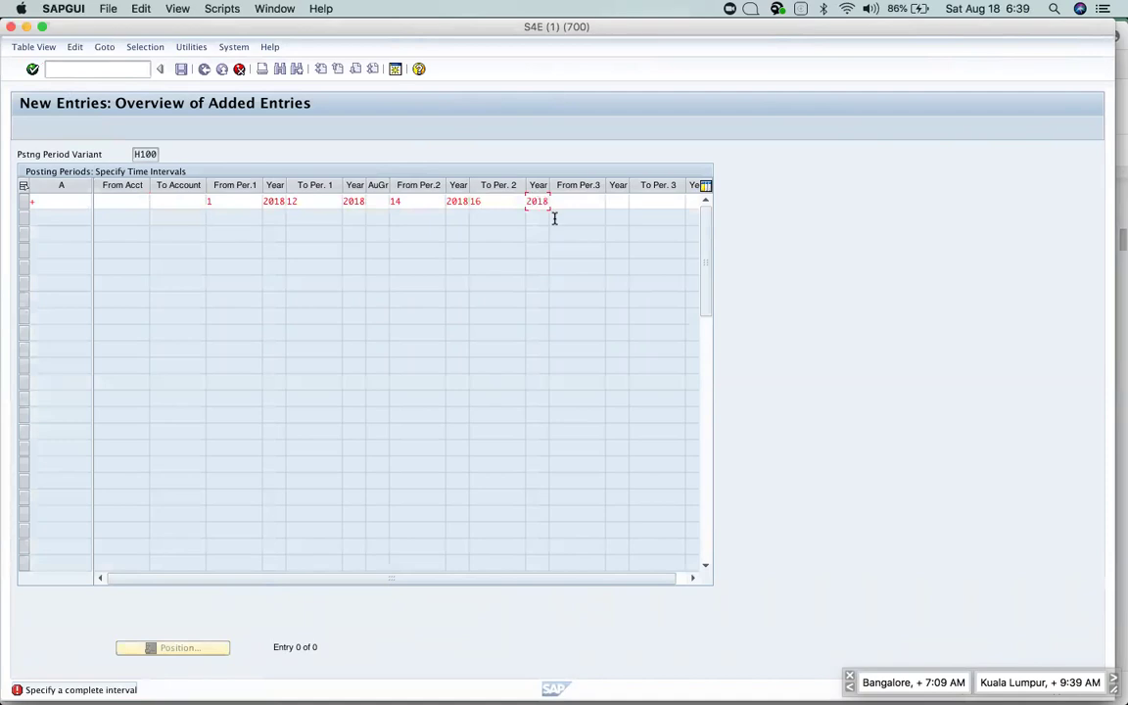
pyautogui.press('Return')
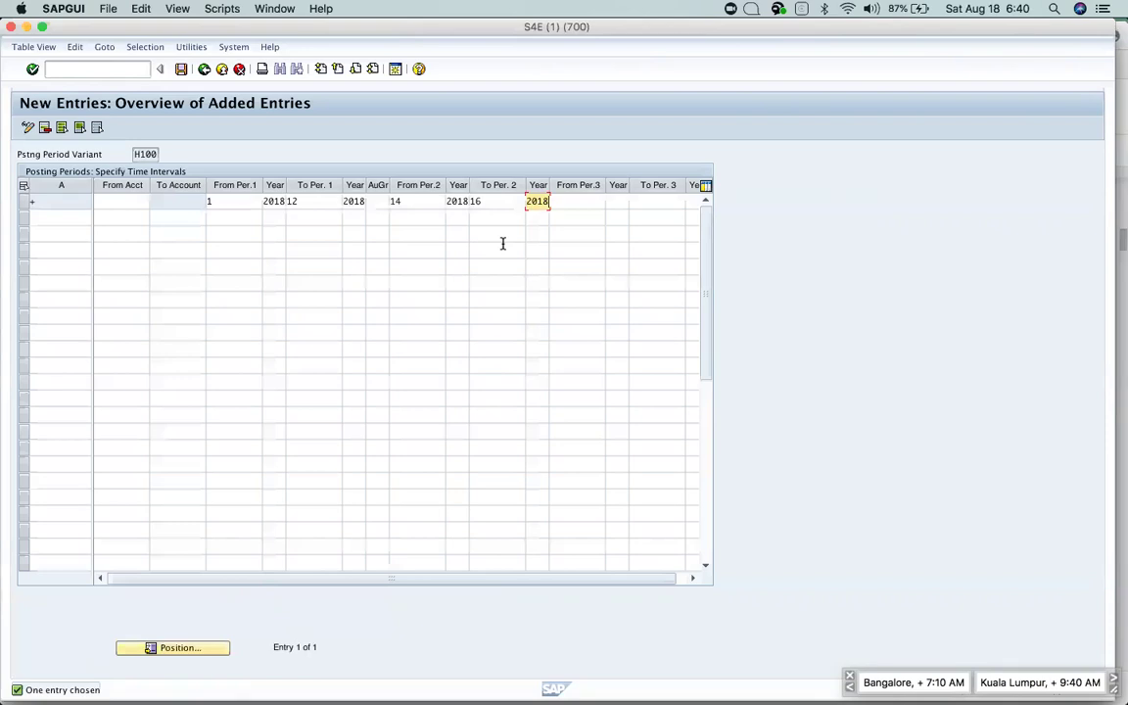
# Add a second row for account type A (Assets) with To Account zzzz.
pyautogui.click(49, 218)
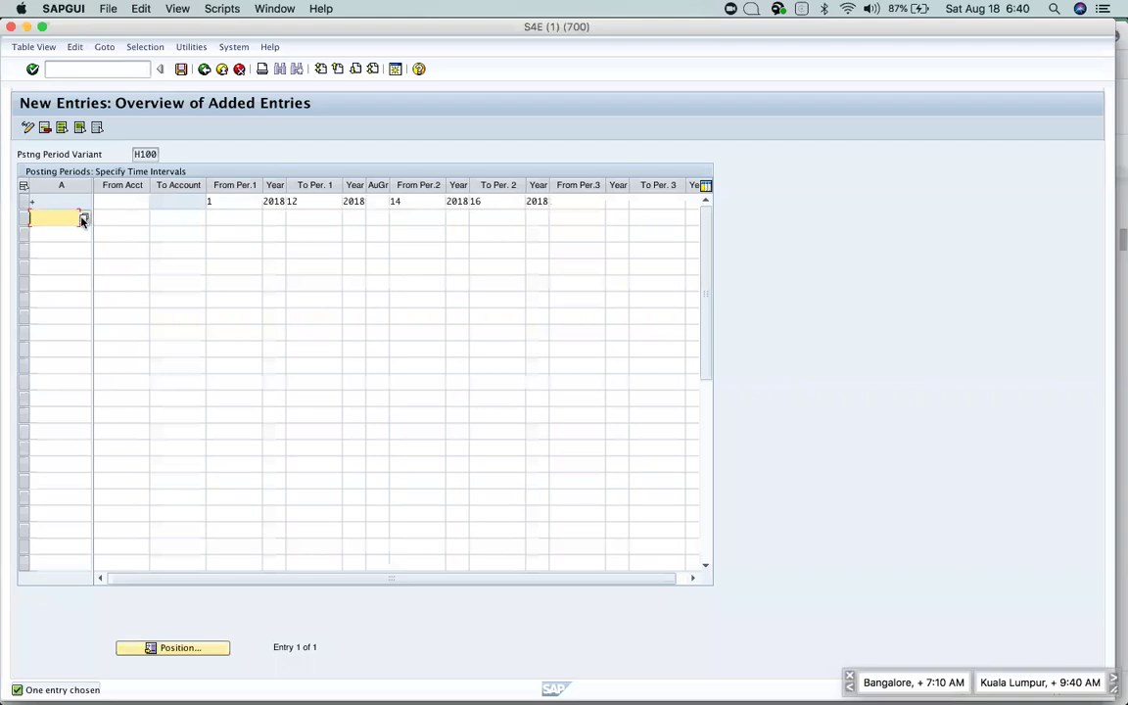
pyautogui.click(84, 219)
pyautogui.doubleClick(46, 147)
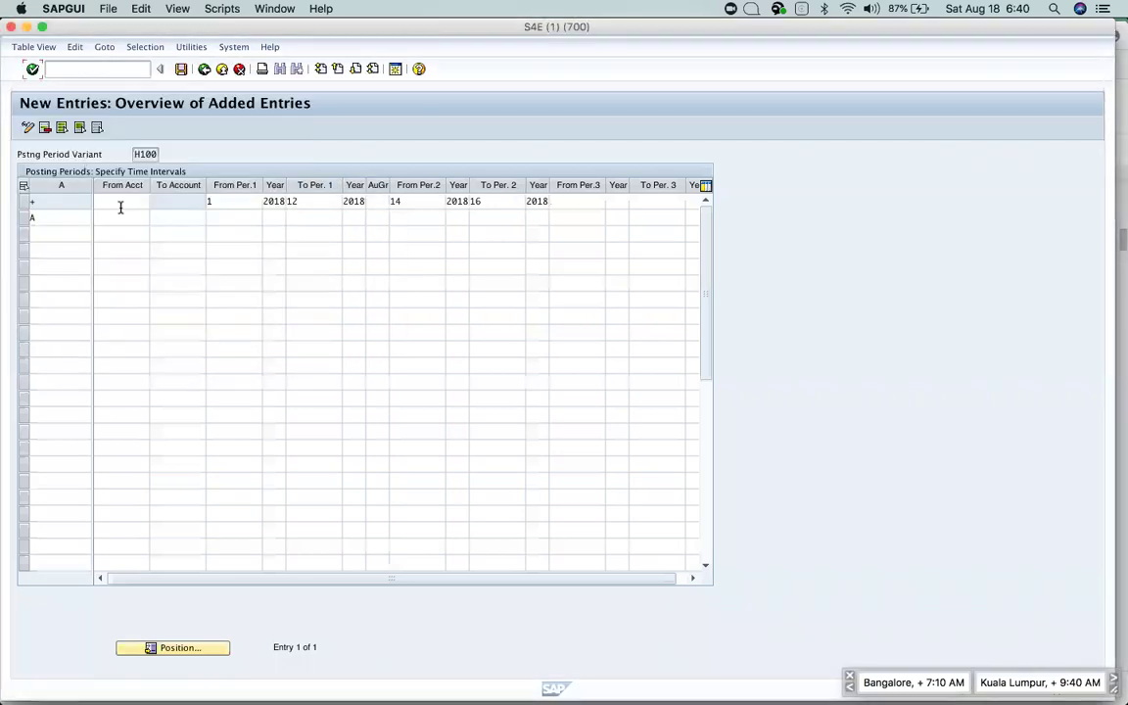
pyautogui.click(114, 217)
pyautogui.press('Tab')
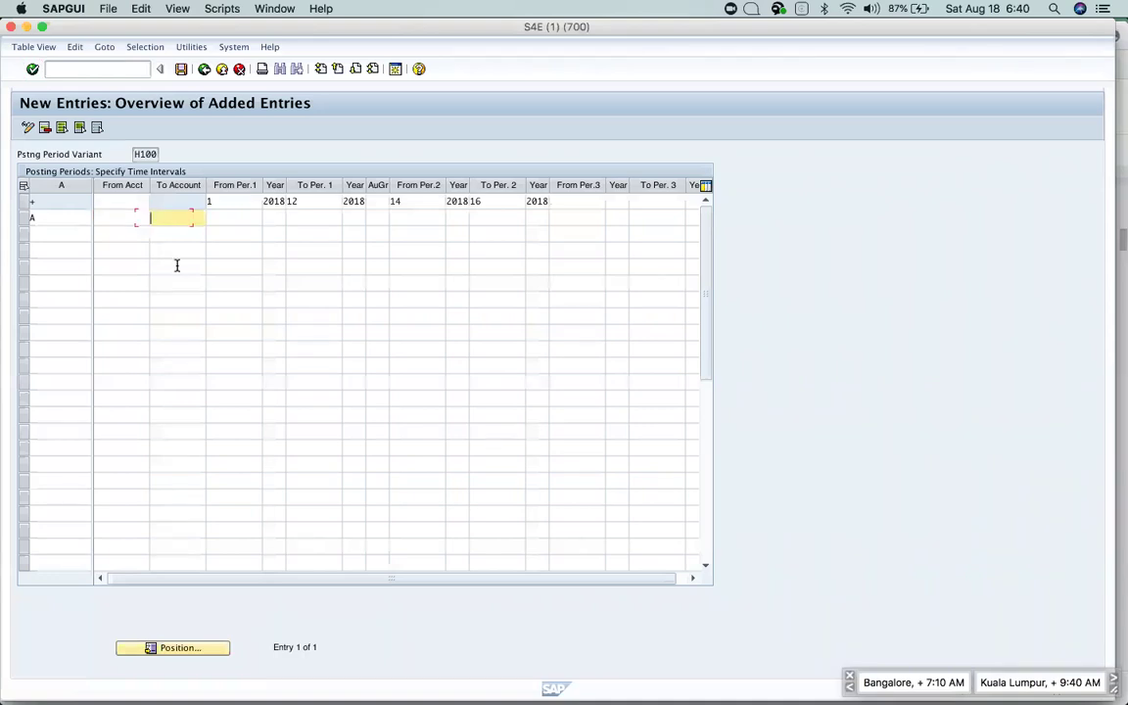
pyautogui.write('zzzz')
pyautogui.press('Tab')
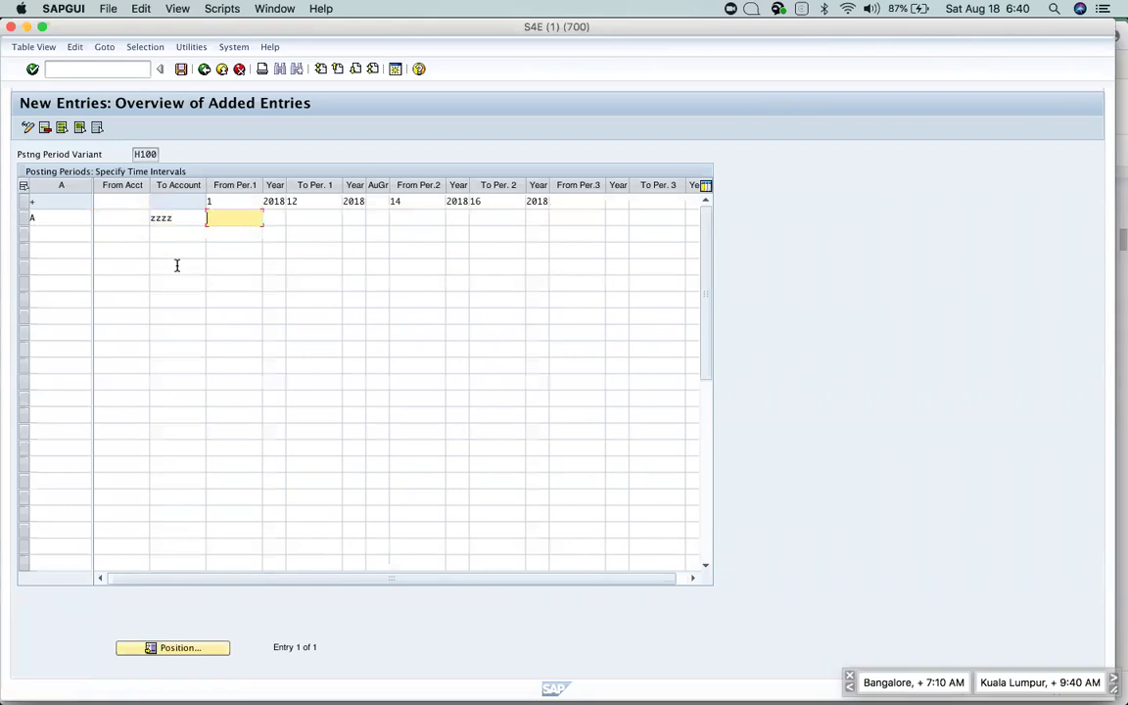
pyautogui.hotkey('shift', 'Tab')
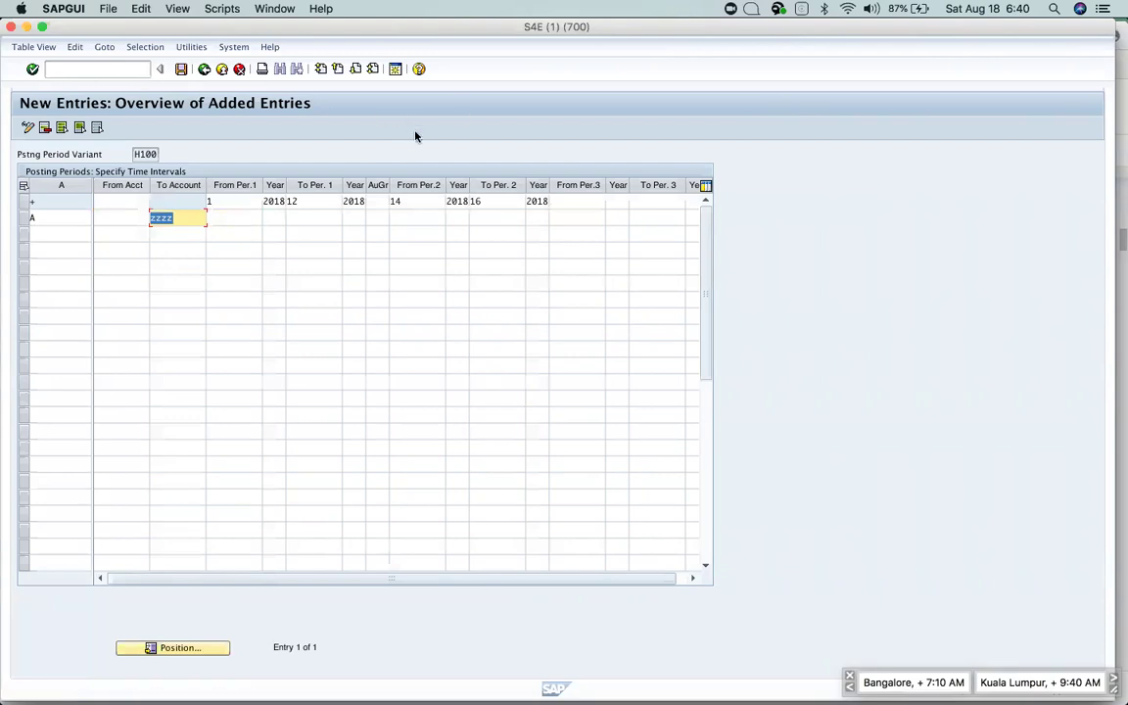
# Fill the Assets row's first interval with From period 1, year 20, and To period 12, year 2018.
pyautogui.press('Tab')
pyautogui.write('1')
pyautogui.press('Tab')
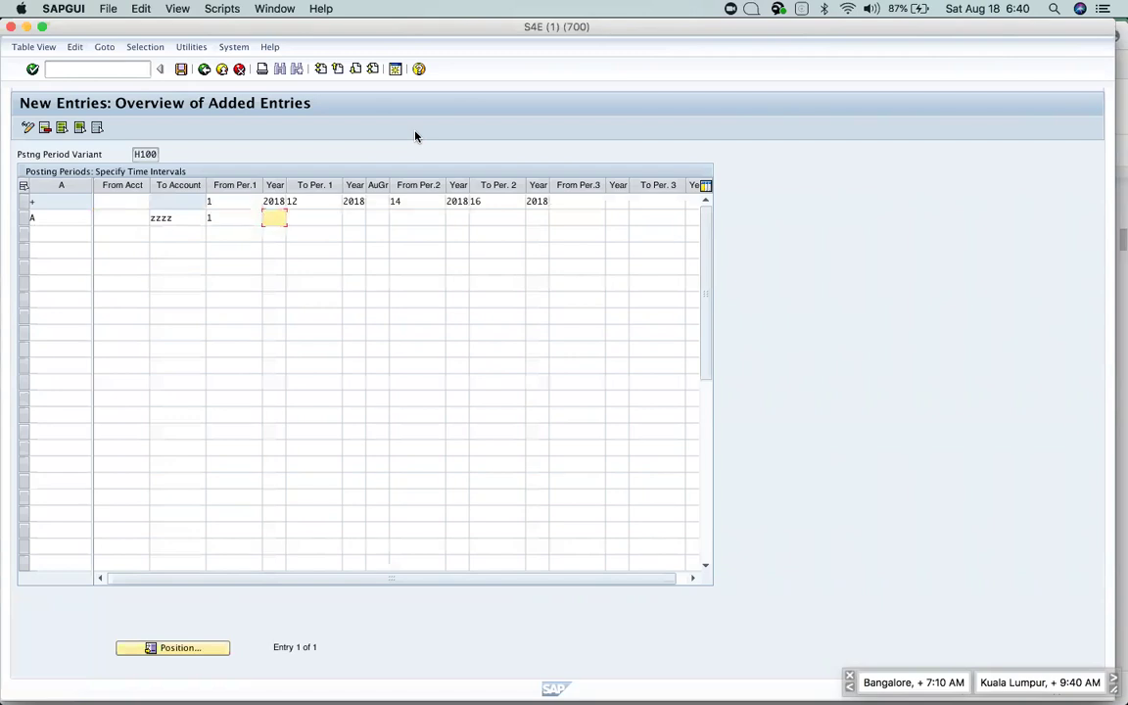
pyautogui.write('20')
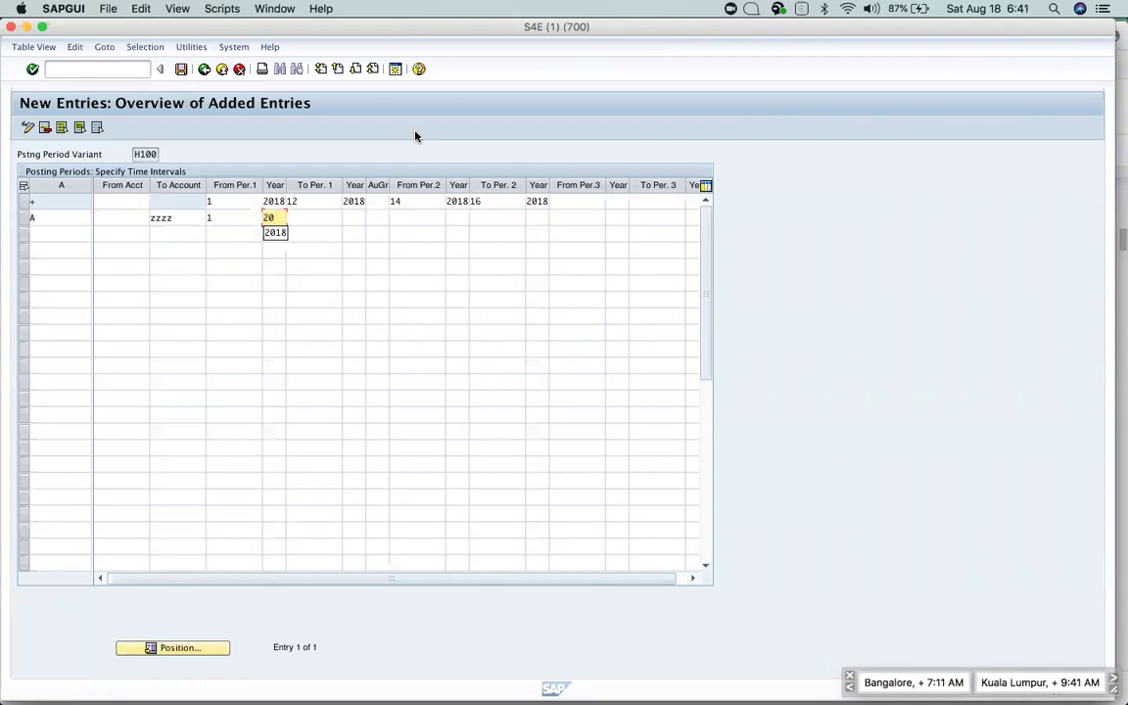
pyautogui.press('Escape')
pyautogui.click(24, 202)
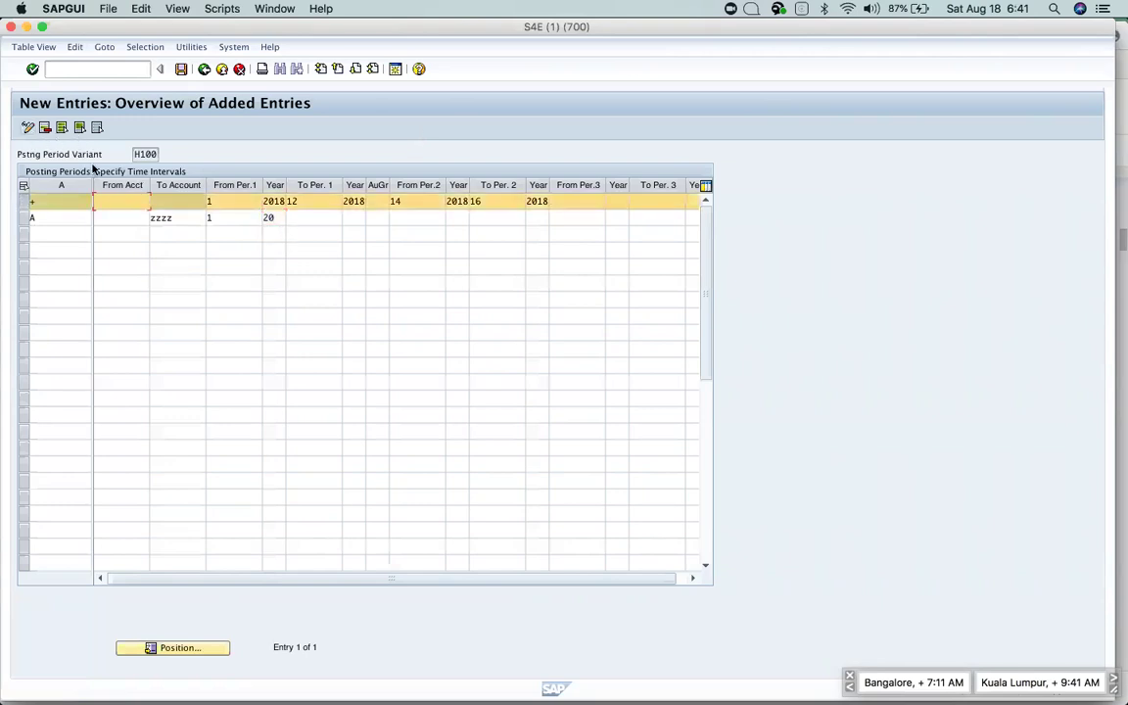
pyautogui.click(296, 218)
pyautogui.write('12')
pyautogui.press('Tab')
pyautogui.write('2018')
# Set the Assets row's second interval from period 14 of 2018 to period 16 of 2018.
pyautogui.click(410, 218)
pyautogui.write('14')
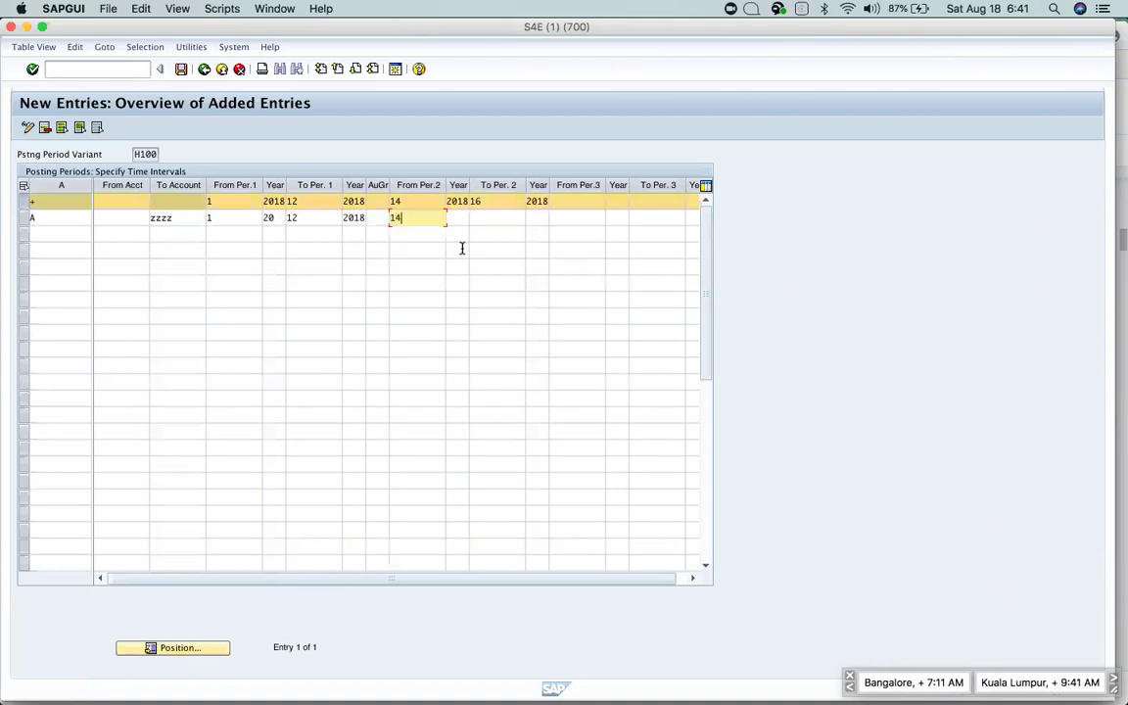
pyautogui.click(455, 221)
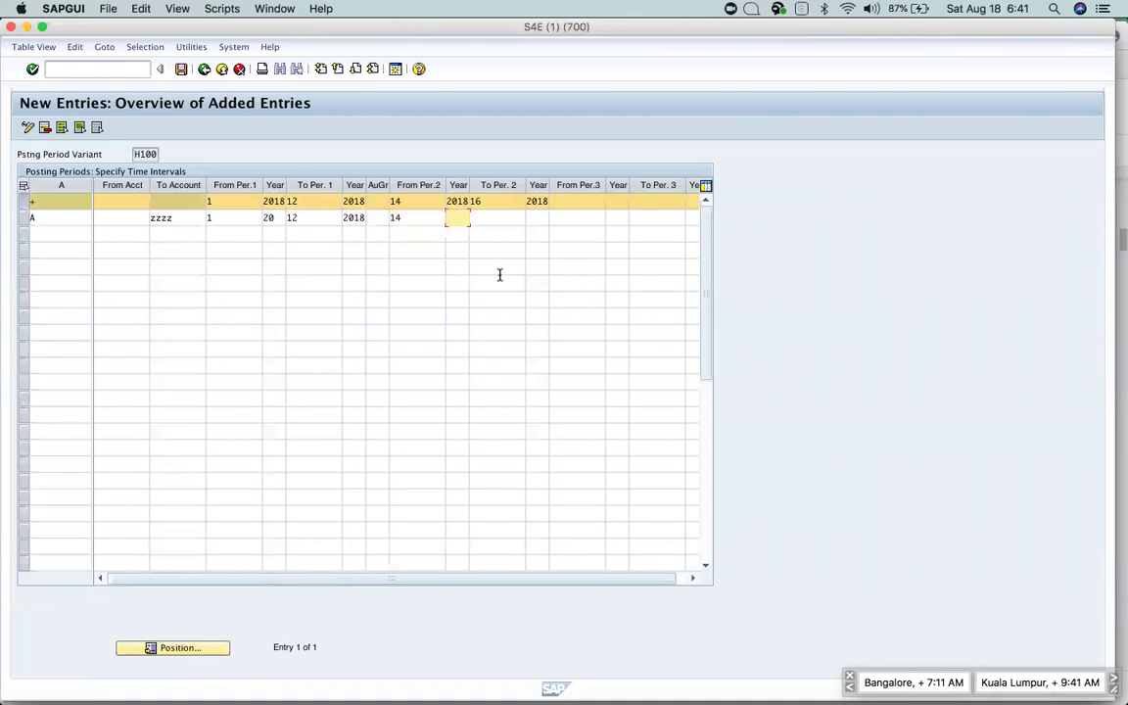
pyautogui.write('2018')
pyautogui.click(493, 219)
pyautogui.write('16')
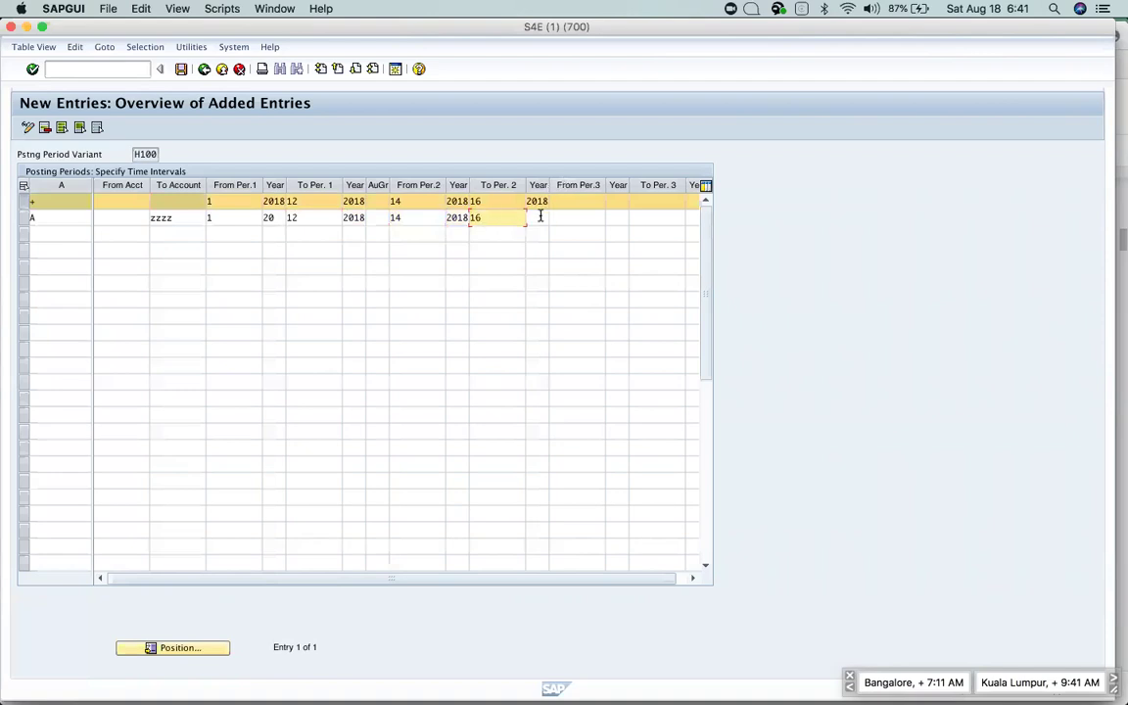
pyautogui.click(539, 216)
pyautogui.write('2018')
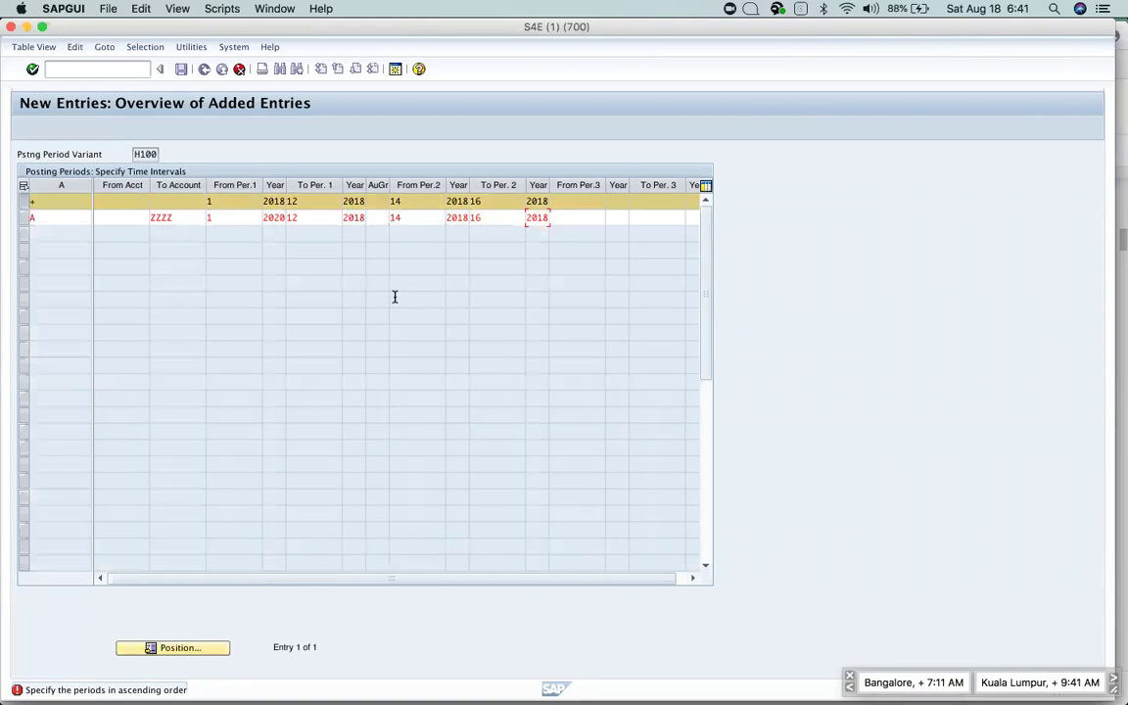
# Set the Assets row's From Account to AAA and its first From year to 2018, and validate the entry.
pyautogui.click(129, 218)
pyautogui.write('AAA')
pyautogui.click(274, 217)
pyautogui.hotkey('shift', 'End')
pyautogui.write('18')
pyautogui.press('Return')
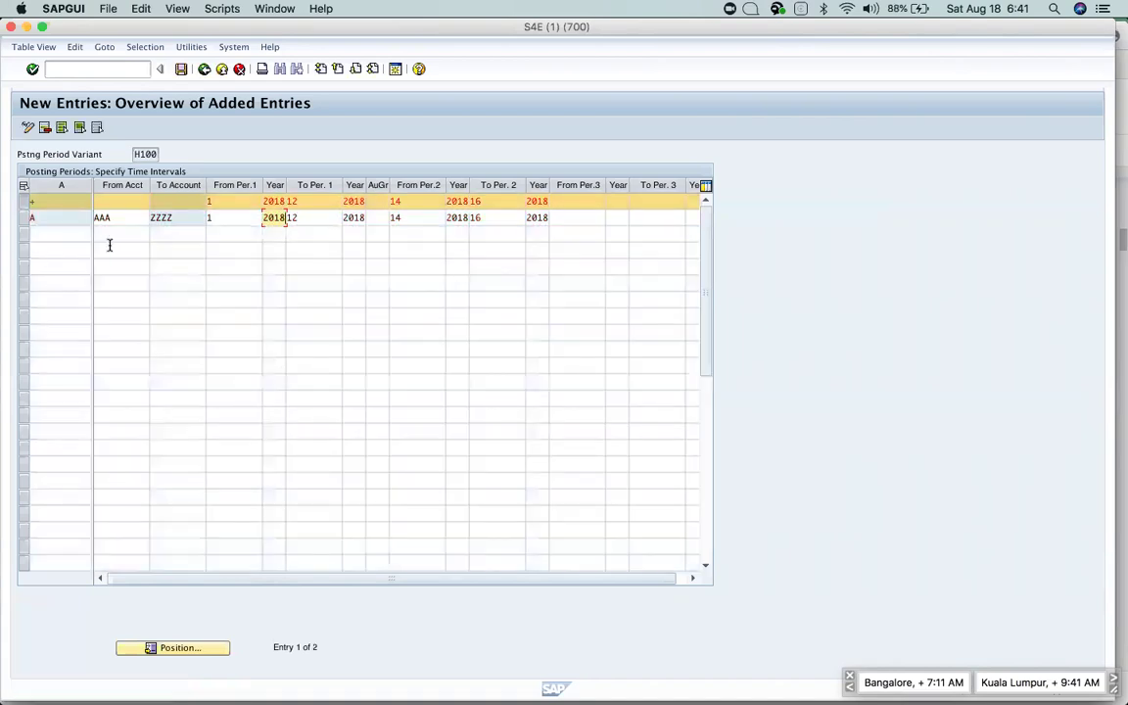
# Add a third row for account type D (Customers) with To Account zzzz.
pyautogui.click(58, 234)
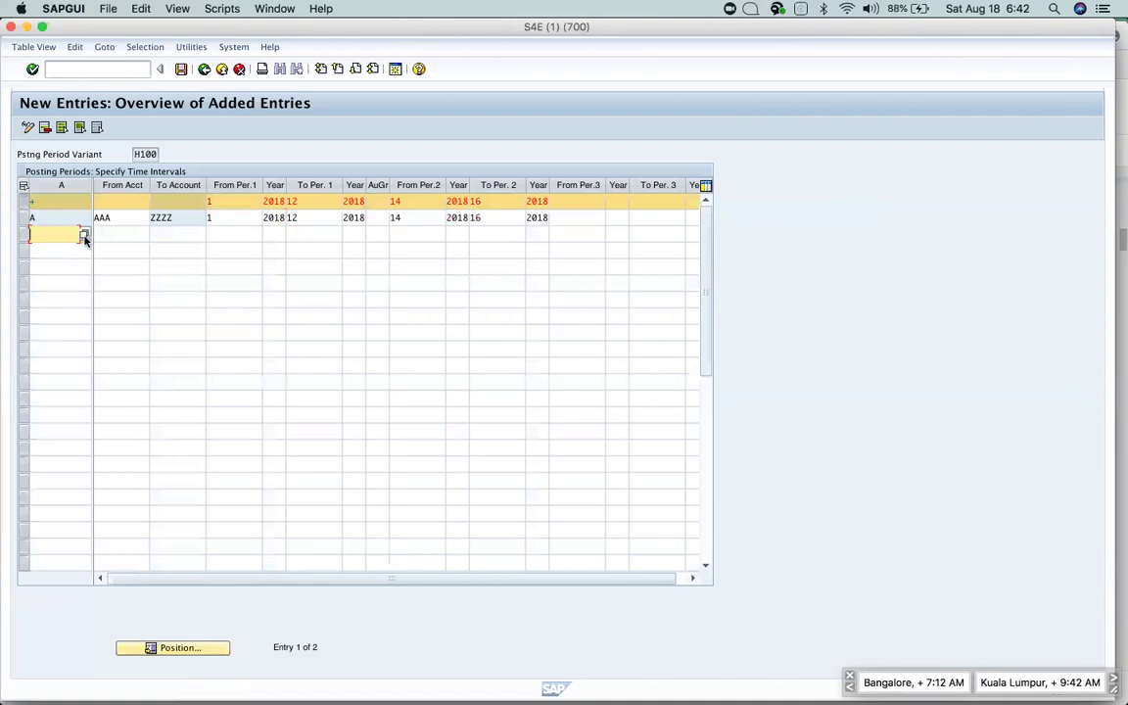
pyautogui.click(84, 239)
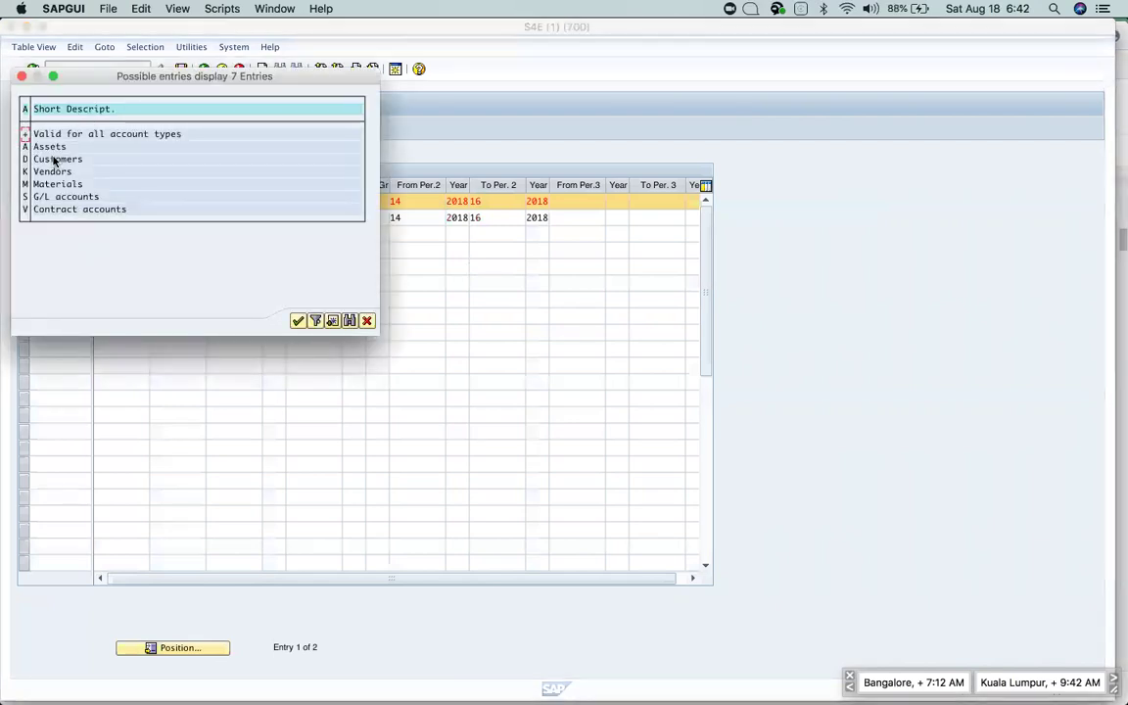
pyautogui.doubleClick(54, 159)
pyautogui.click(106, 233)
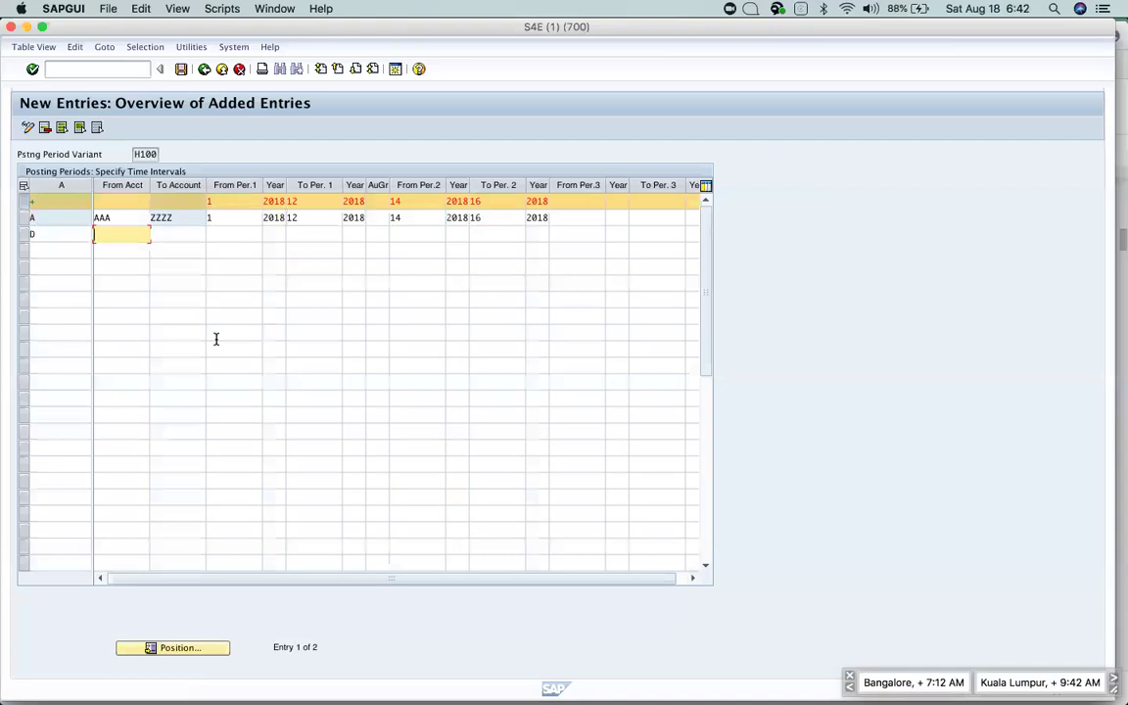
pyautogui.press('Tab')
pyautogui.write('zzzz')
# Set the Customers row's first interval from period 1 of 2018 to period 12 of 2018.
pyautogui.press('Tab')
pyautogui.write('1')
pyautogui.press('Tab')
pyautogui.write('2')
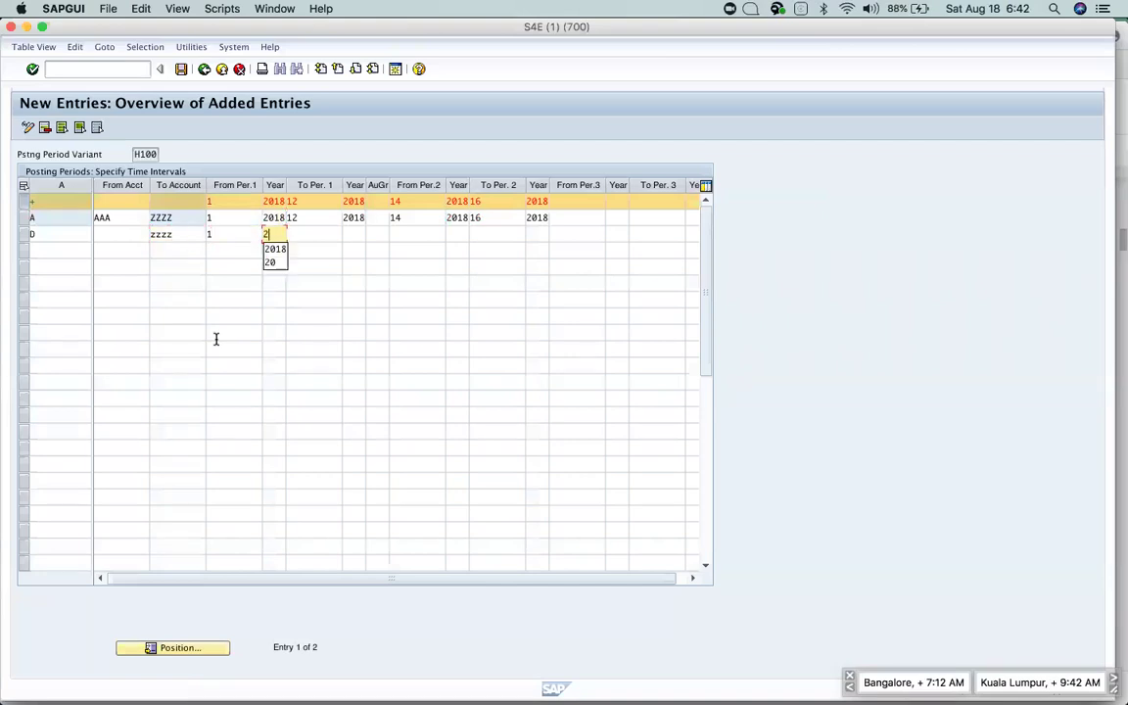
pyautogui.write('018')
pyautogui.press('Tab')
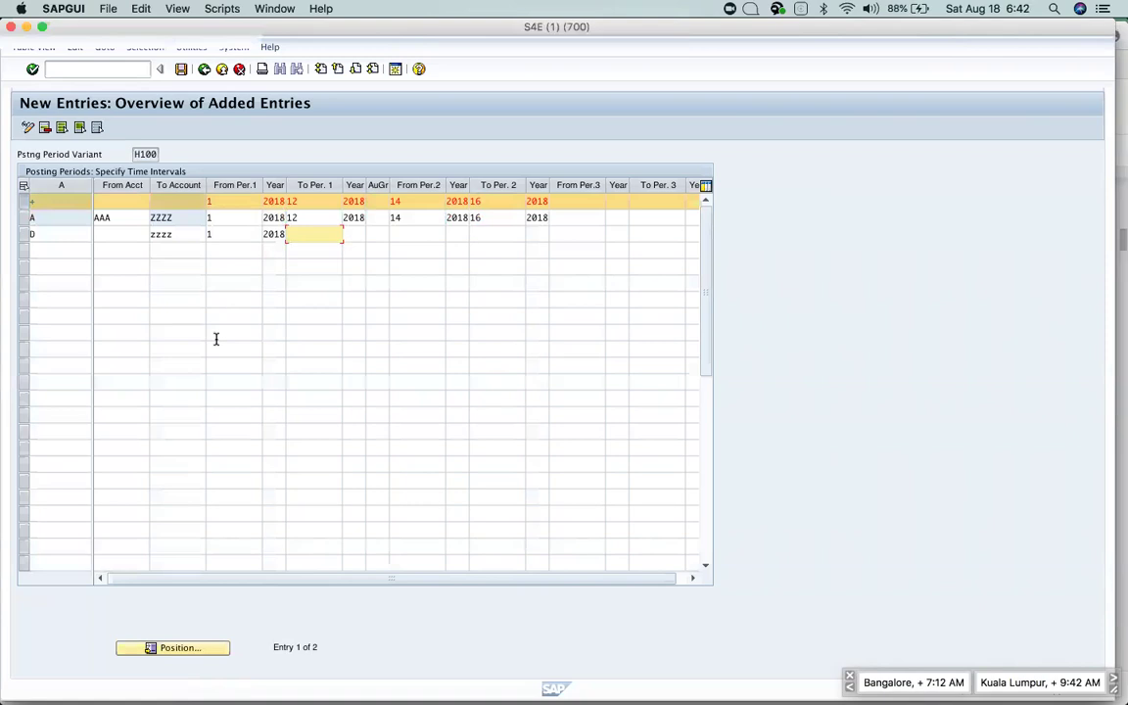
pyautogui.write('12')
pyautogui.press('Tab')
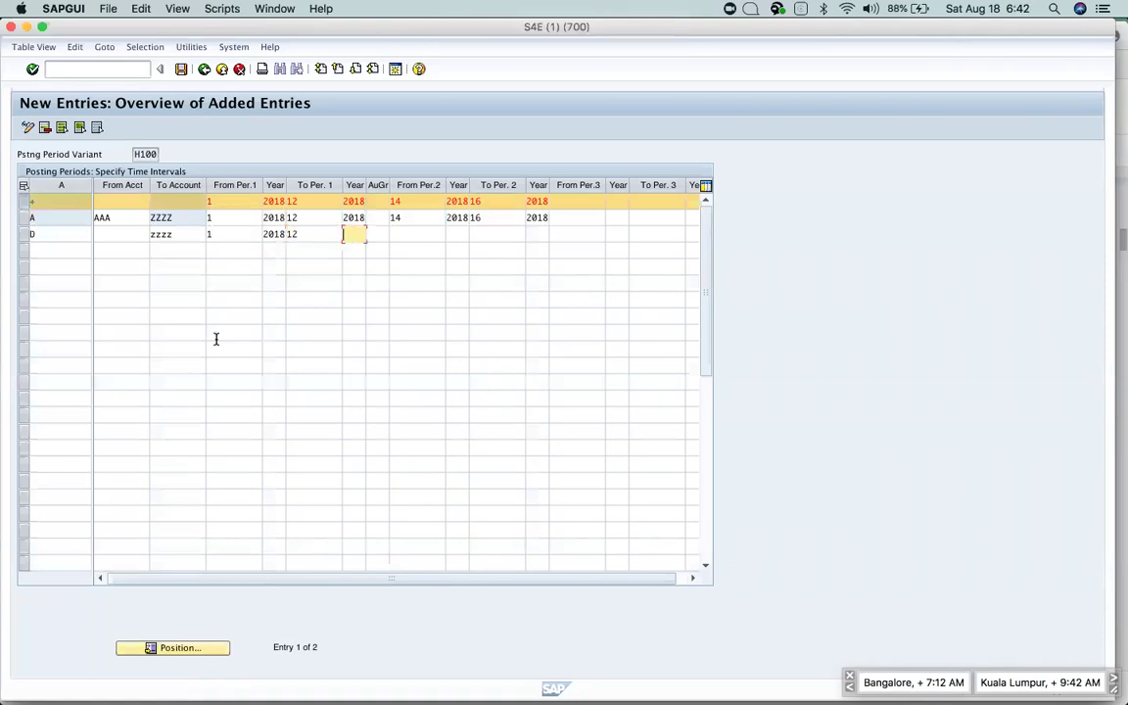
pyautogui.write('2018')
pyautogui.press('Tab')
# Set the Customers row's second interval from period 14 of 2018 to period 16 of 2018, and validate the entry.
pyautogui.write('1')
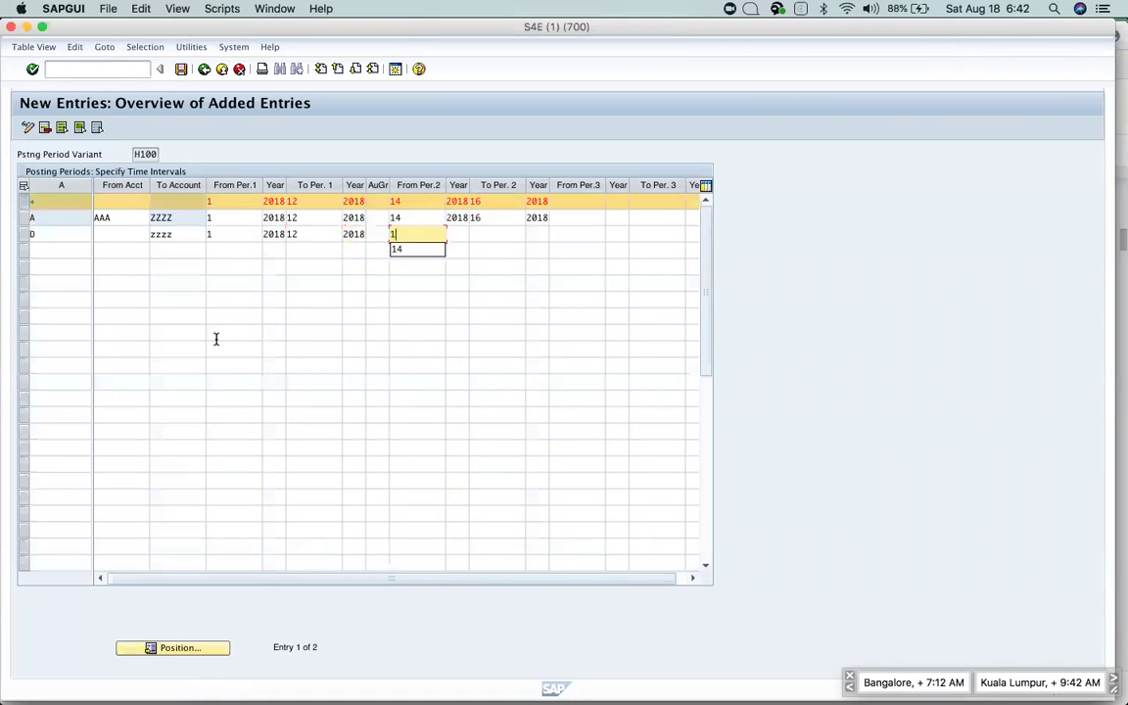
pyautogui.write('4')
pyautogui.press('Tab')
pyautogui.write('2018')
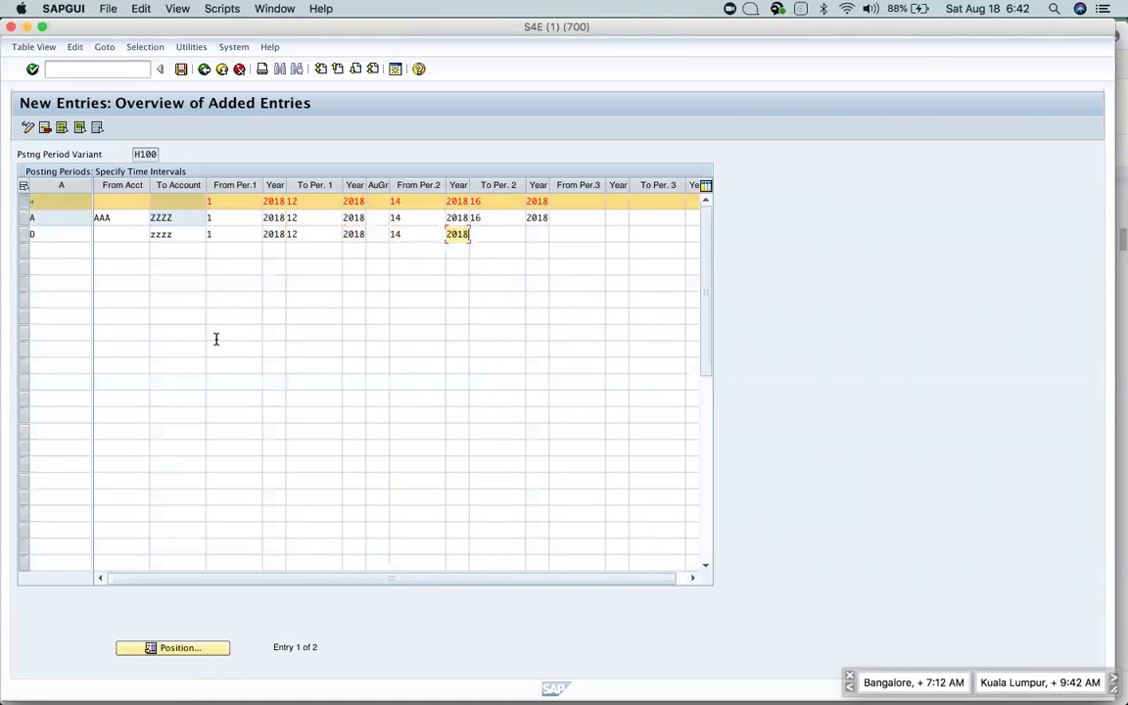
pyautogui.press('Tab')
pyautogui.write('16')
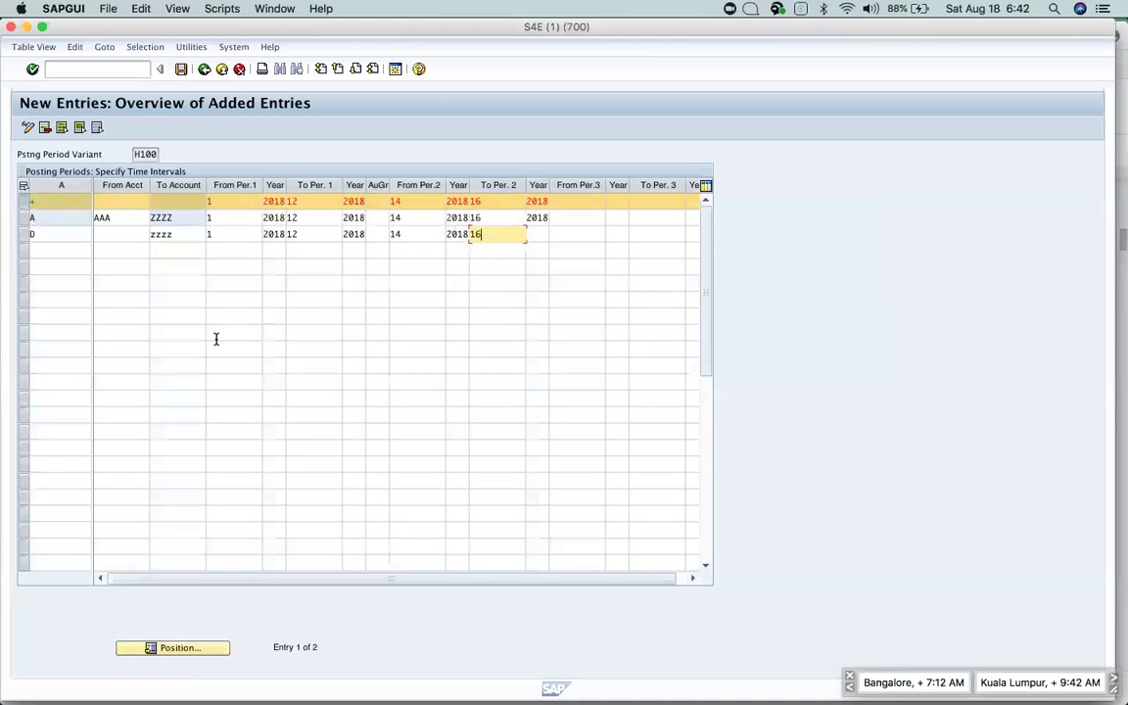
pyautogui.press('Tab')
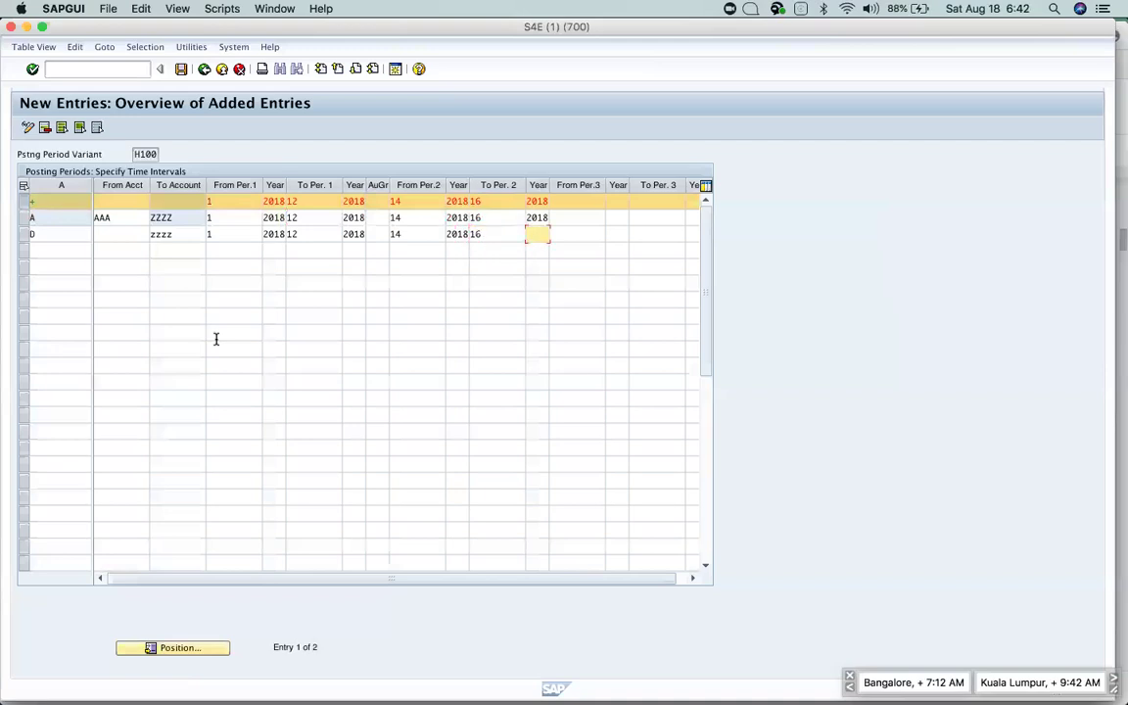
pyautogui.write('2018')
pyautogui.press('Return')
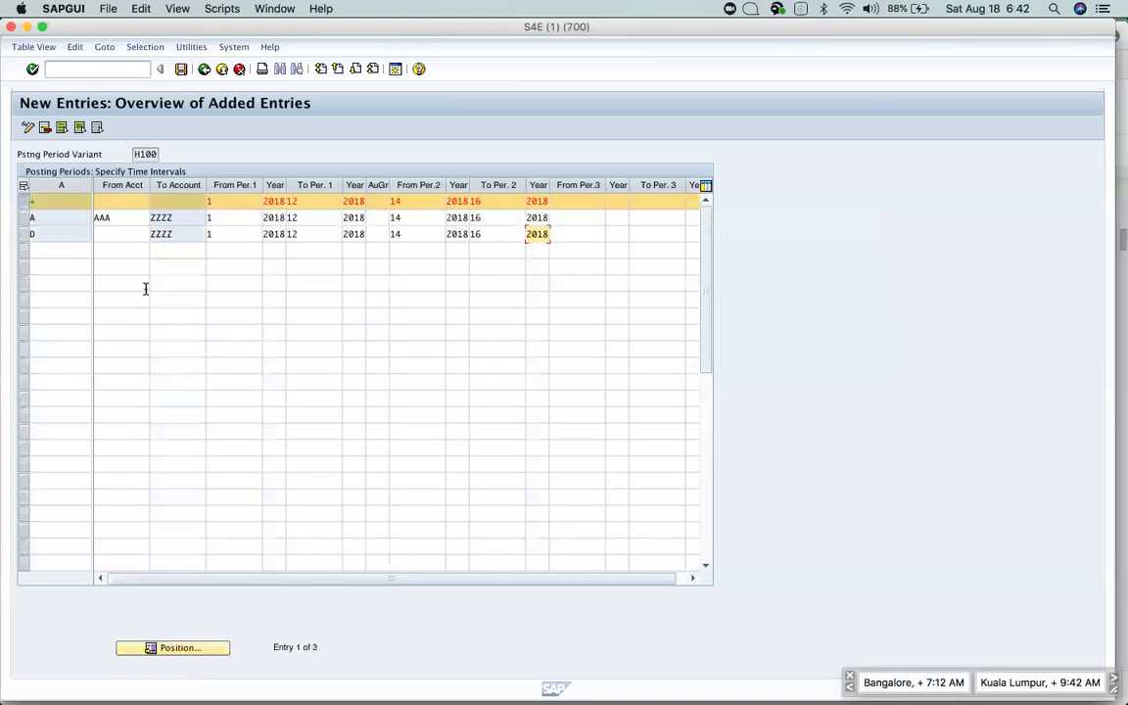
# Add a fourth row for account type K (Vendors) with To Account zzzz.
pyautogui.click(46, 253)
pyautogui.click(83, 251)
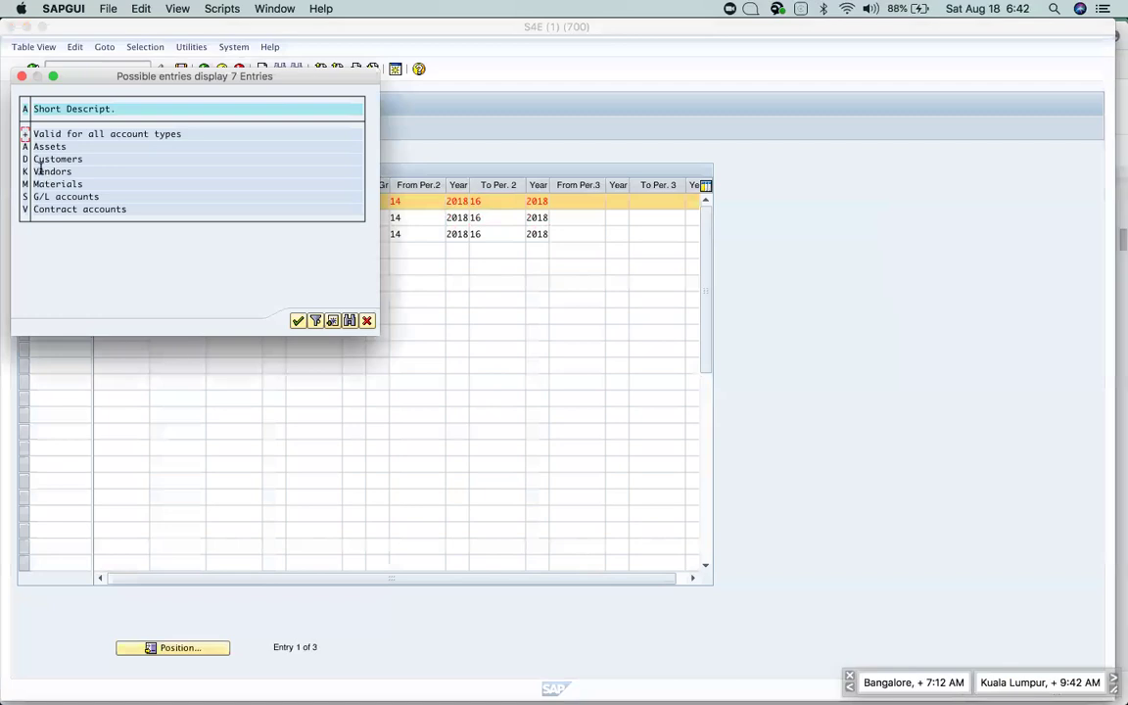
pyautogui.doubleClick(42, 172)
pyautogui.click(116, 253)
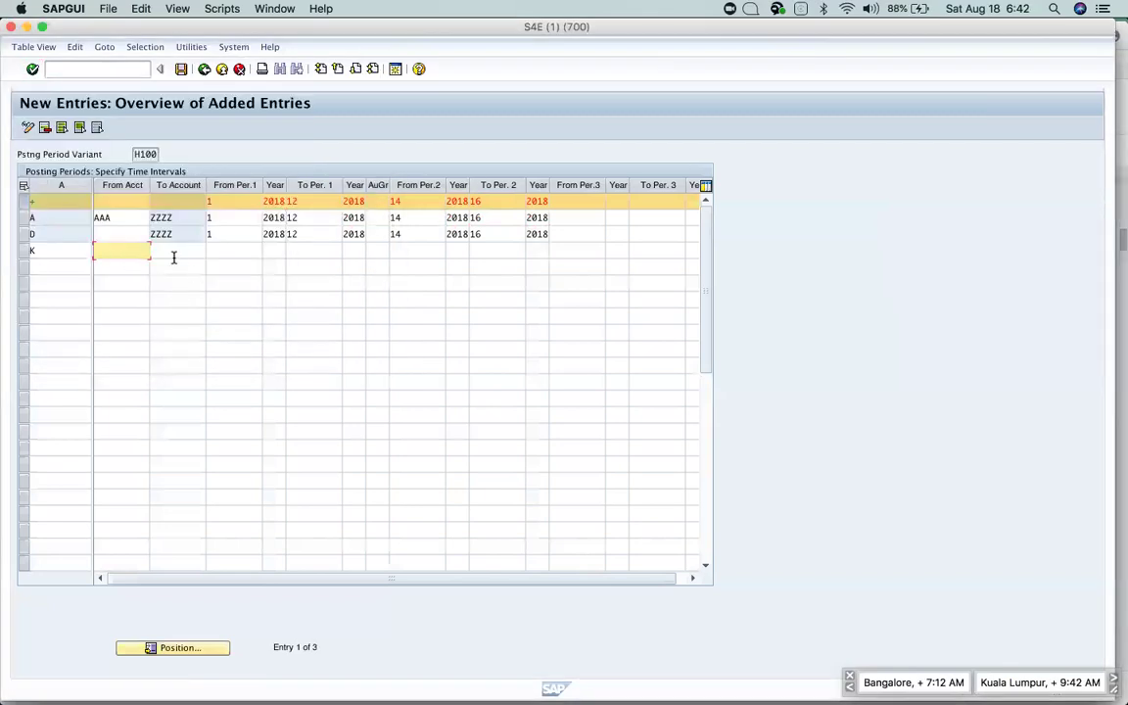
pyautogui.click(170, 249)
pyautogui.write('zzzz')
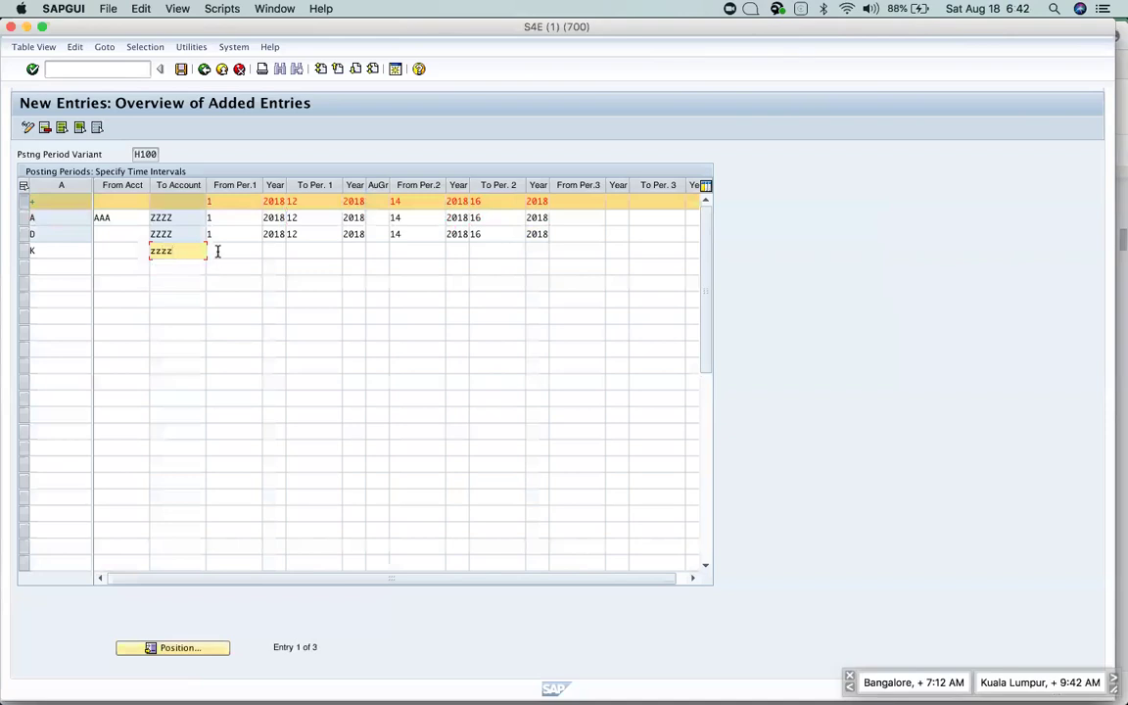
# Set the Vendors row's first interval from period 1 of 2018 to period 12 of 2018.
pyautogui.click(217, 251)
pyautogui.write('1')
pyautogui.click(275, 250)
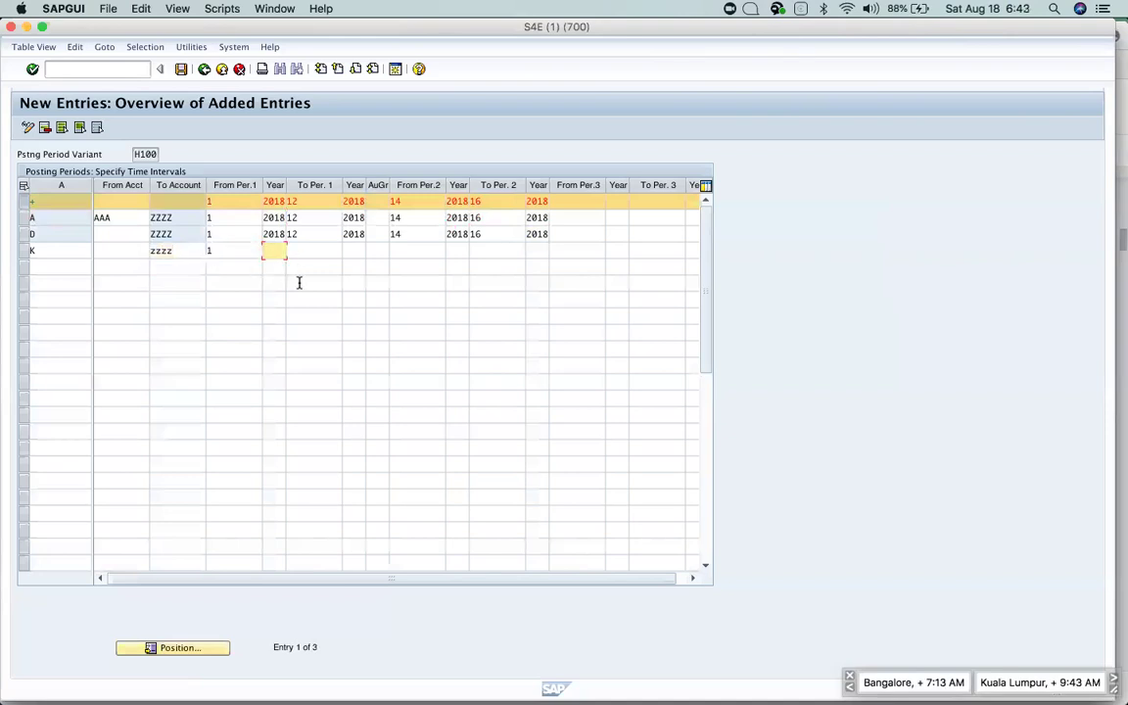
pyautogui.write('2018')
pyautogui.write('12')
pyautogui.press('Tab')
pyautogui.write('2018')
pyautogui.press('Tab')
pyautogui.press('Tab')
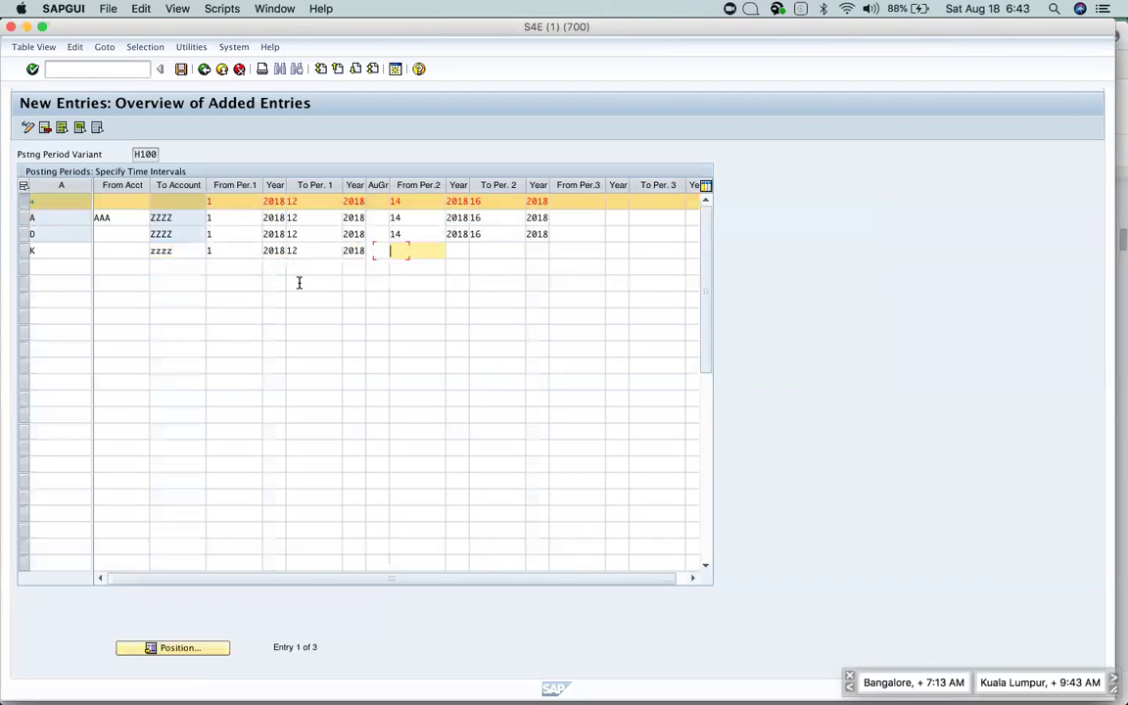
# Set the Vendors row's second interval from period 14 of 2018 to period 16 of 2018, and validate the entry.
pyautogui.write('14')
pyautogui.press('Tab')
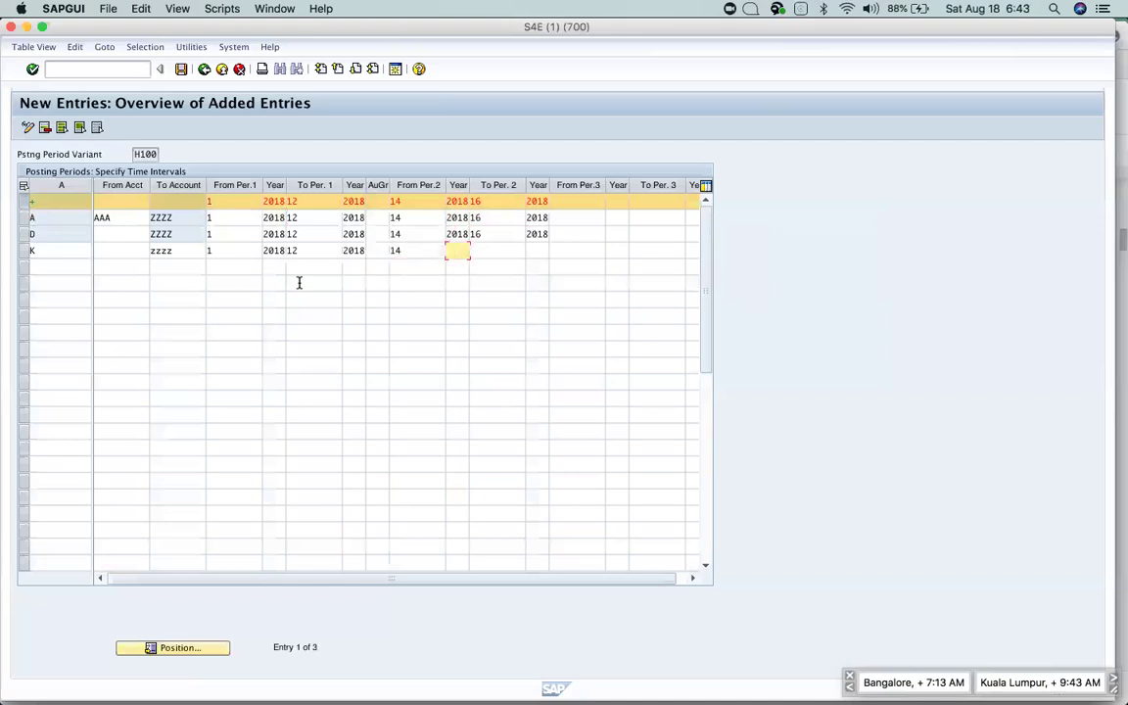
pyautogui.write('2018')
pyautogui.press('Tab')
pyautogui.write('16')
pyautogui.press('Tab')
pyautogui.write('2018')
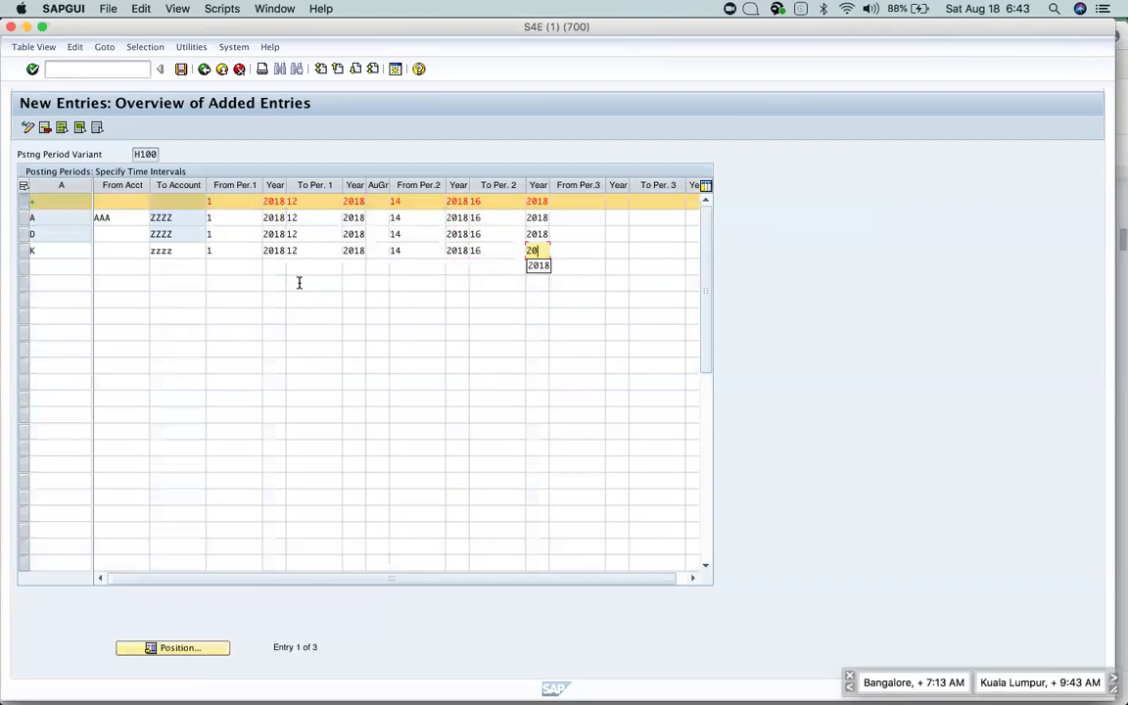
pyautogui.press('Return')
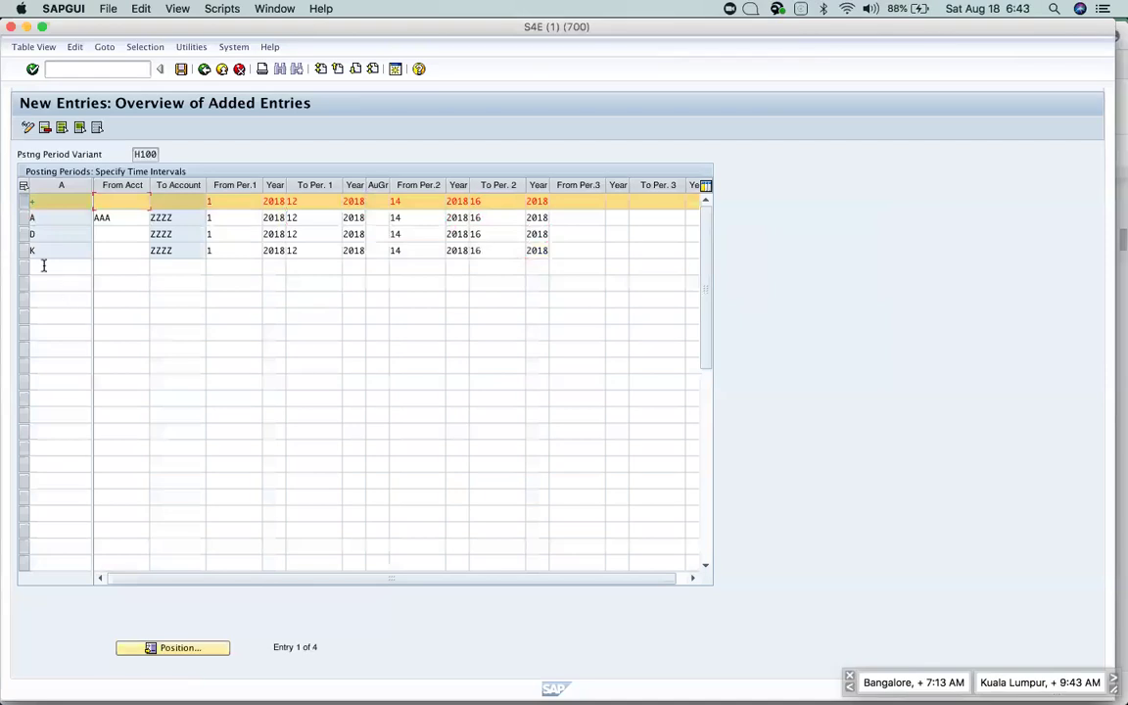
# Add a fifth row for account type S (G/L accounts) with To Account zzzz.
pyautogui.click(43, 266)
pyautogui.click(84, 269)
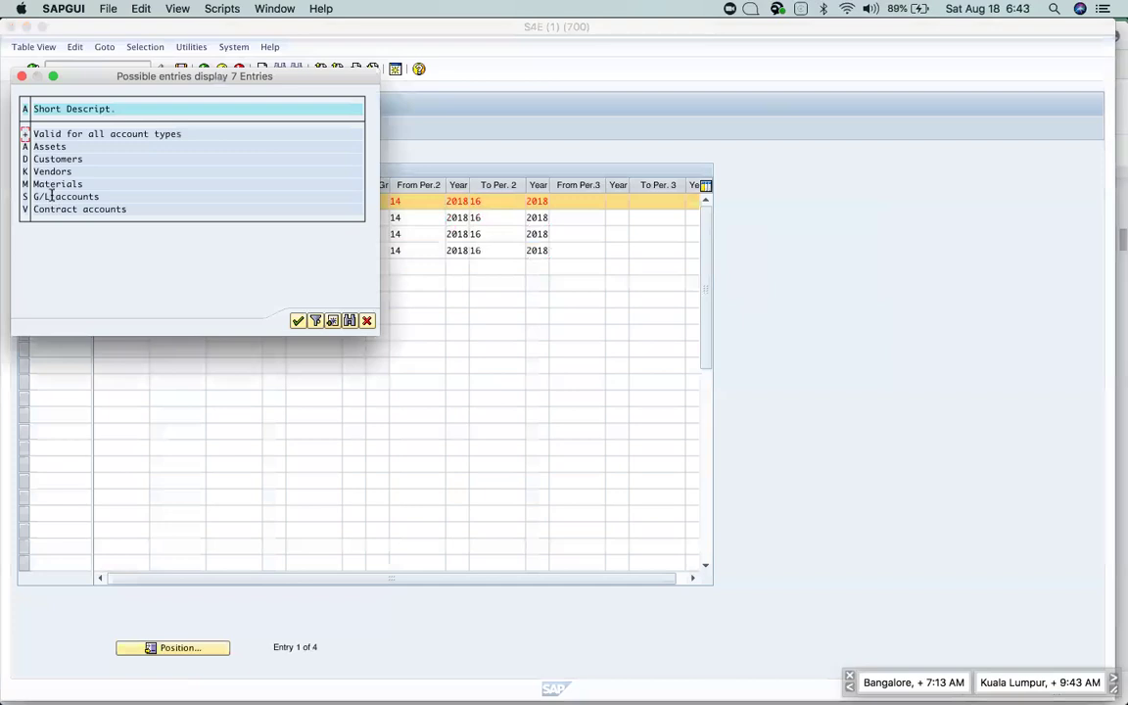
pyautogui.doubleClick(52, 198)
pyautogui.click(170, 266)
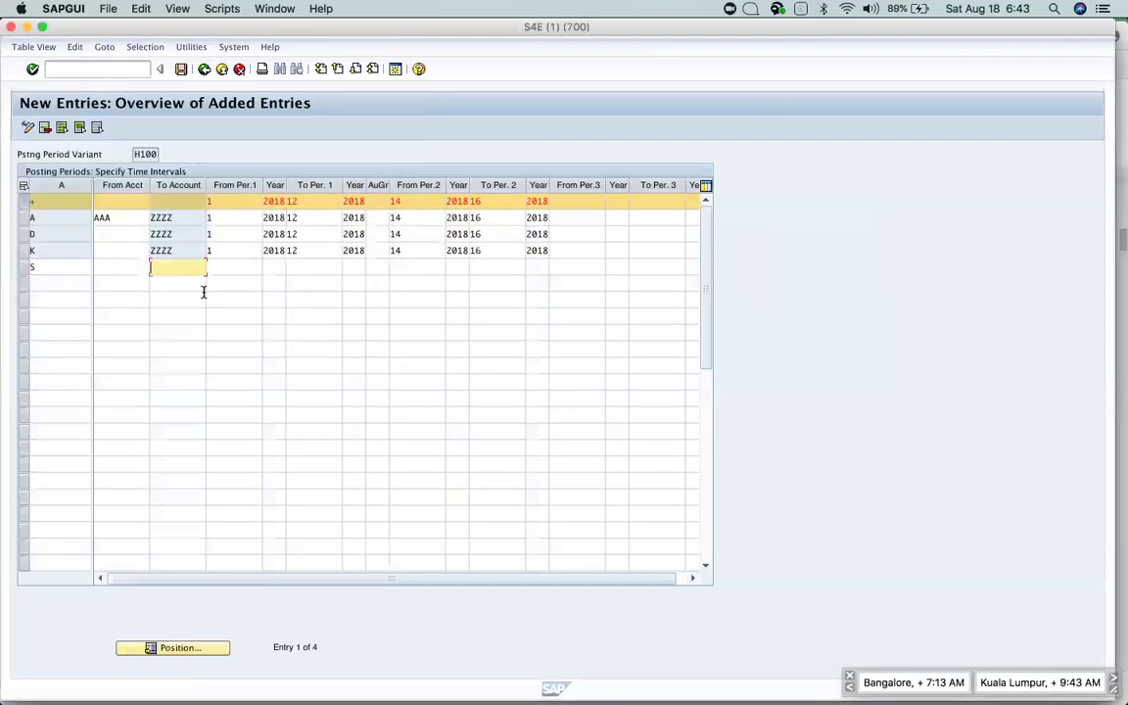
pyautogui.write('zzzz')
# Set the G/L accounts row's first interval from period 1 of 2018 to period 12 of 2018.
pyautogui.click(228, 269)
pyautogui.write('1')
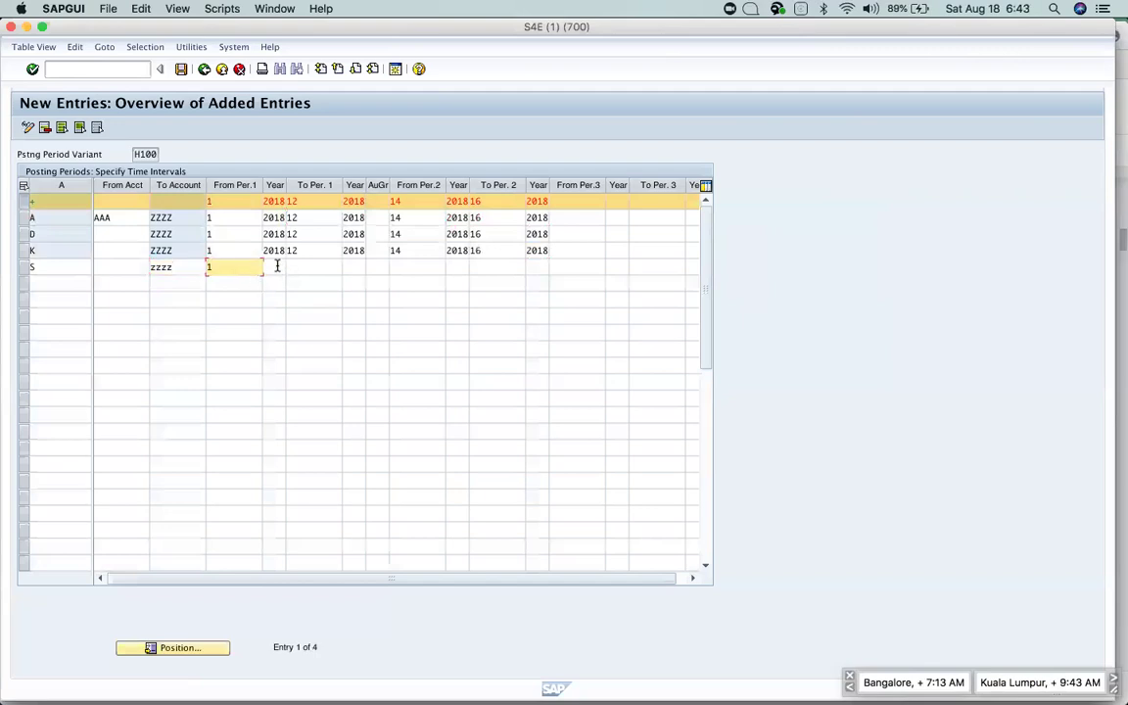
pyautogui.click(275, 266)
pyautogui.write('20')
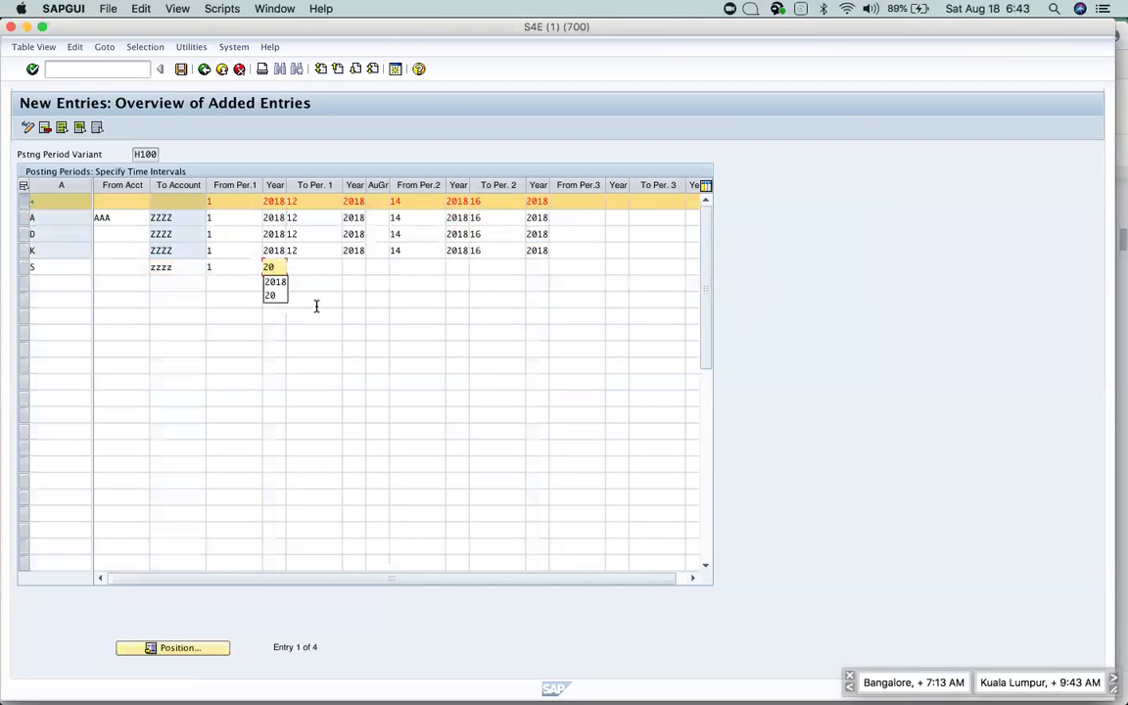
pyautogui.write('1812')
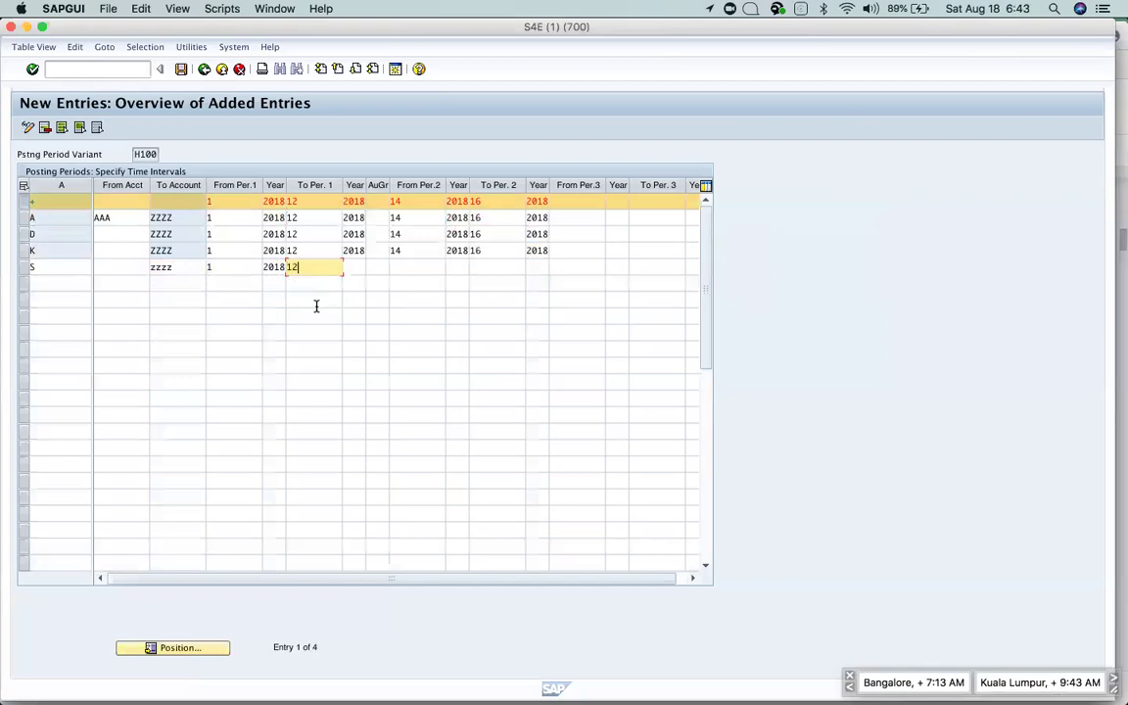
pyautogui.press('Tab')
pyautogui.write('20')
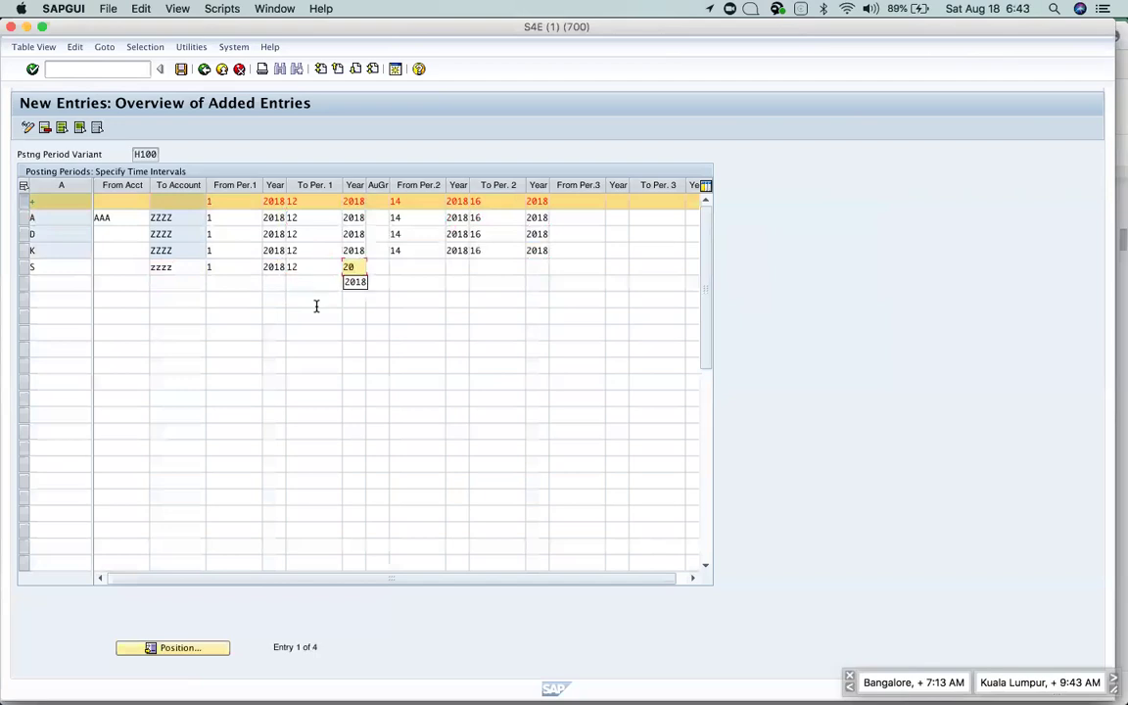
pyautogui.write('18')
pyautogui.press('Tab')
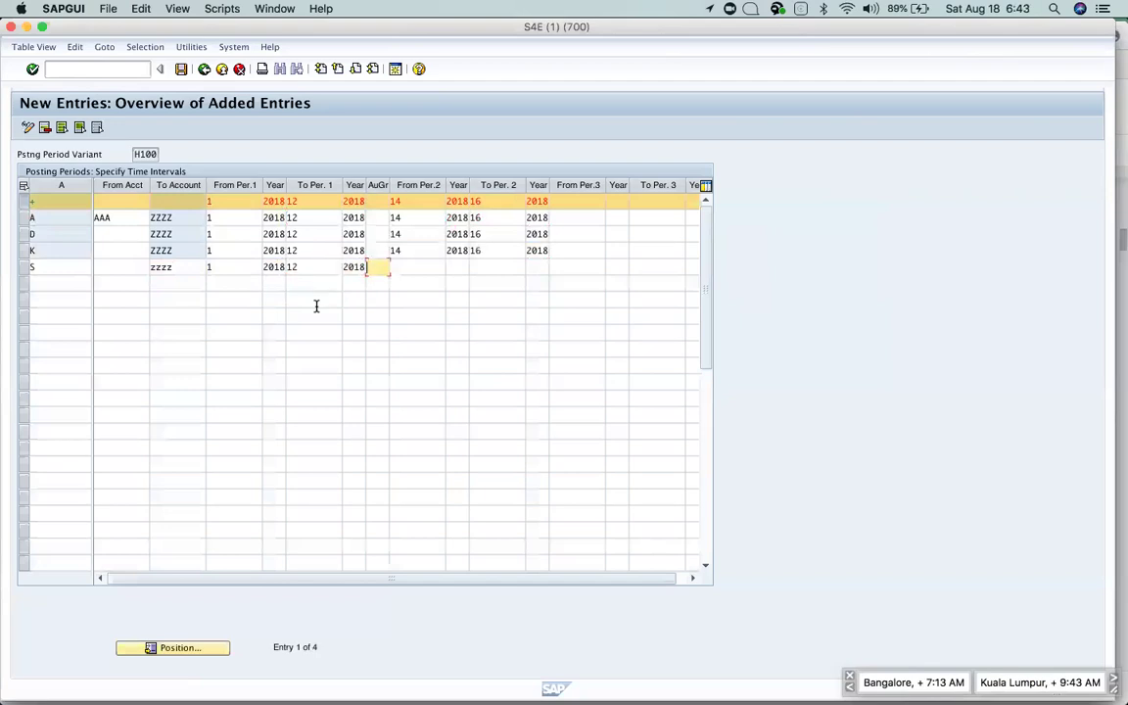
# Set the G/L accounts row's second interval from period 14 of 2018 to period 16 of 2018, and validate the entry.
pyautogui.press('Tab')
pyautogui.write('14')
pyautogui.press('Tab')
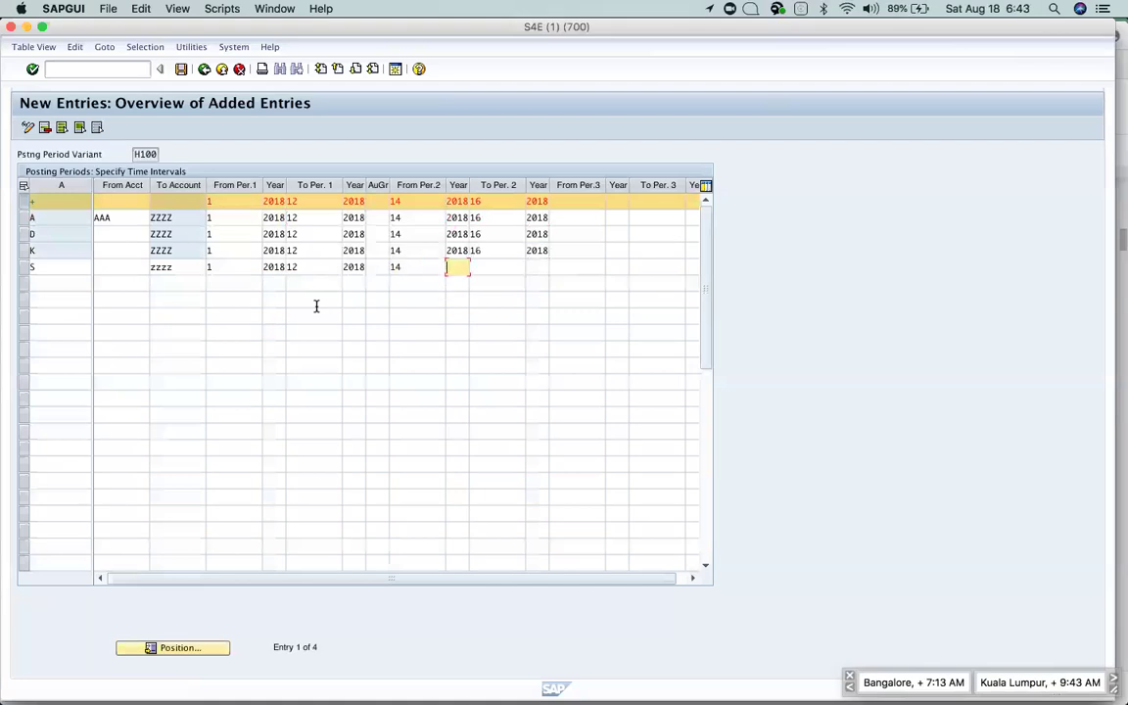
pyautogui.write('2018')
pyautogui.press('Tab')
pyautogui.write('12')
pyautogui.press('BackSpace')
pyautogui.write('6')
pyautogui.press('Tab')
pyautogui.write('2018')
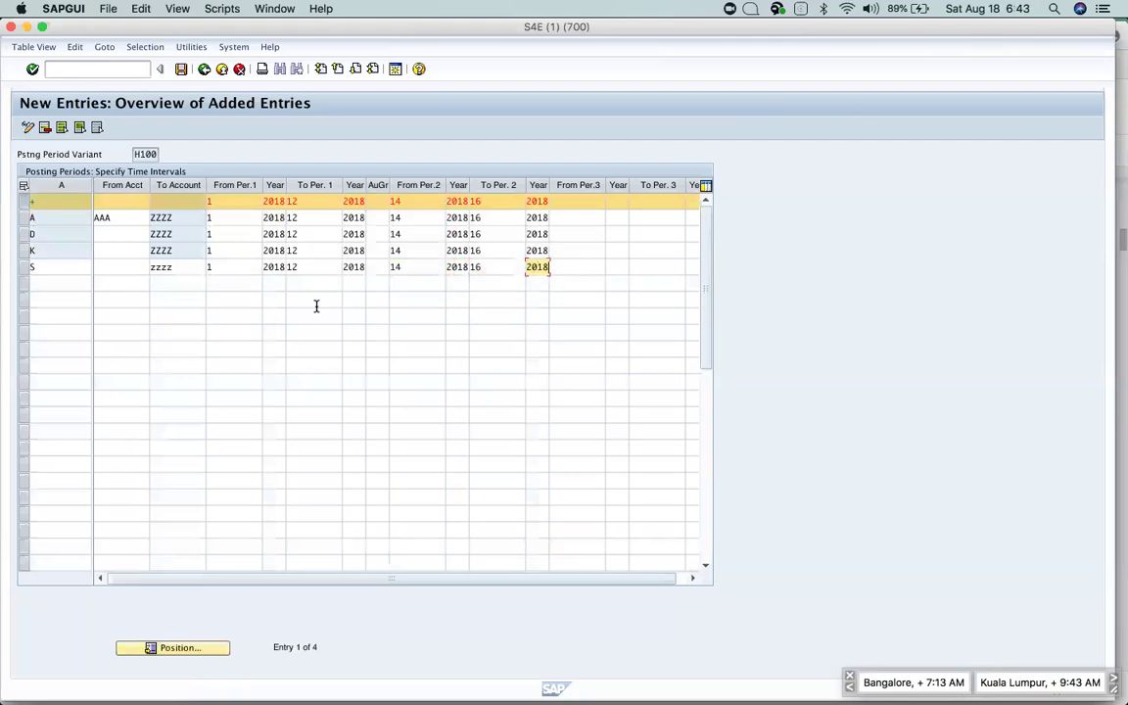
pyautogui.press('Return')
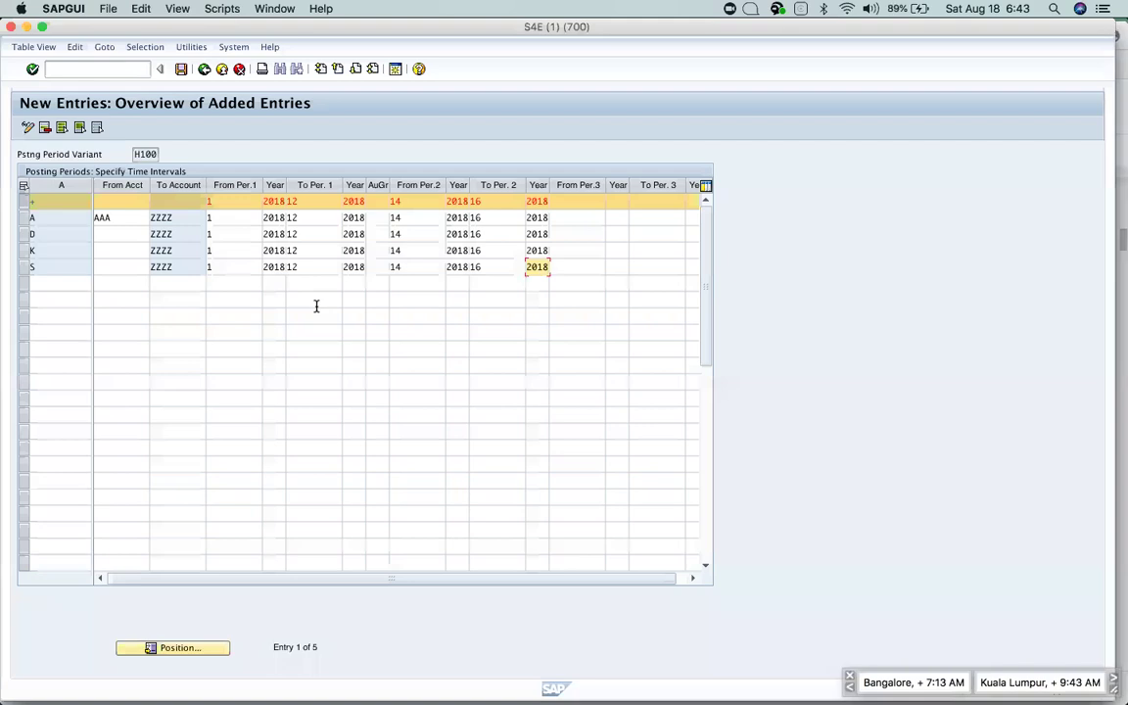
pyautogui.click(65, 282)
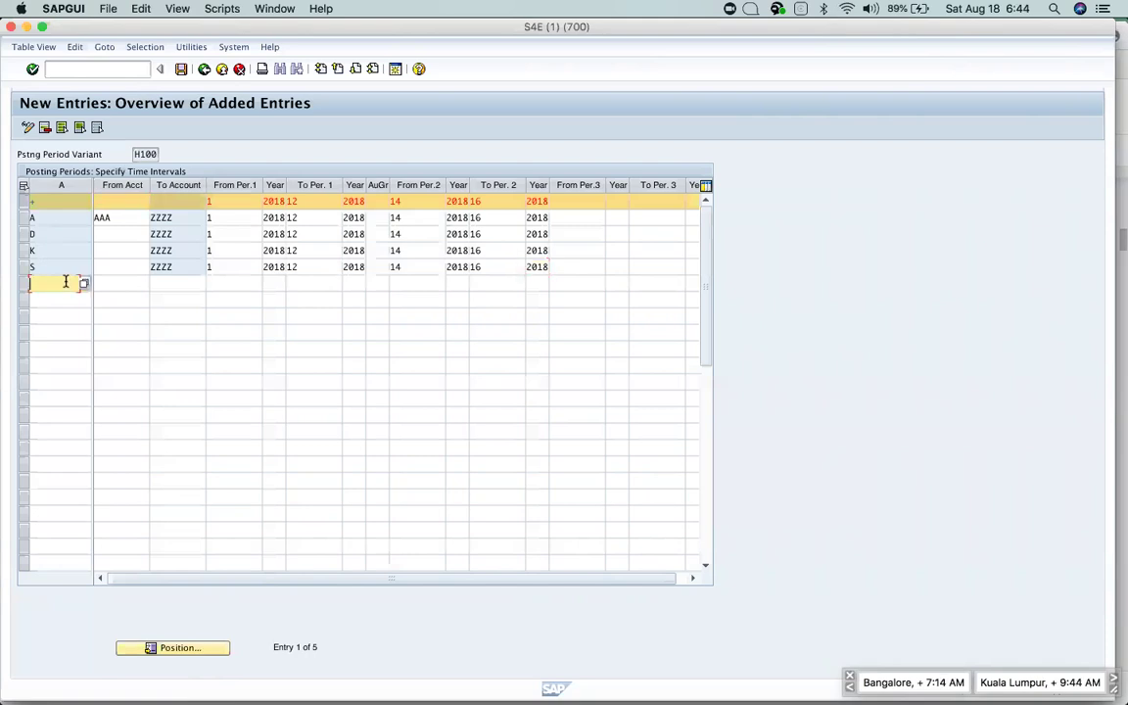
pyautogui.click(84, 287)
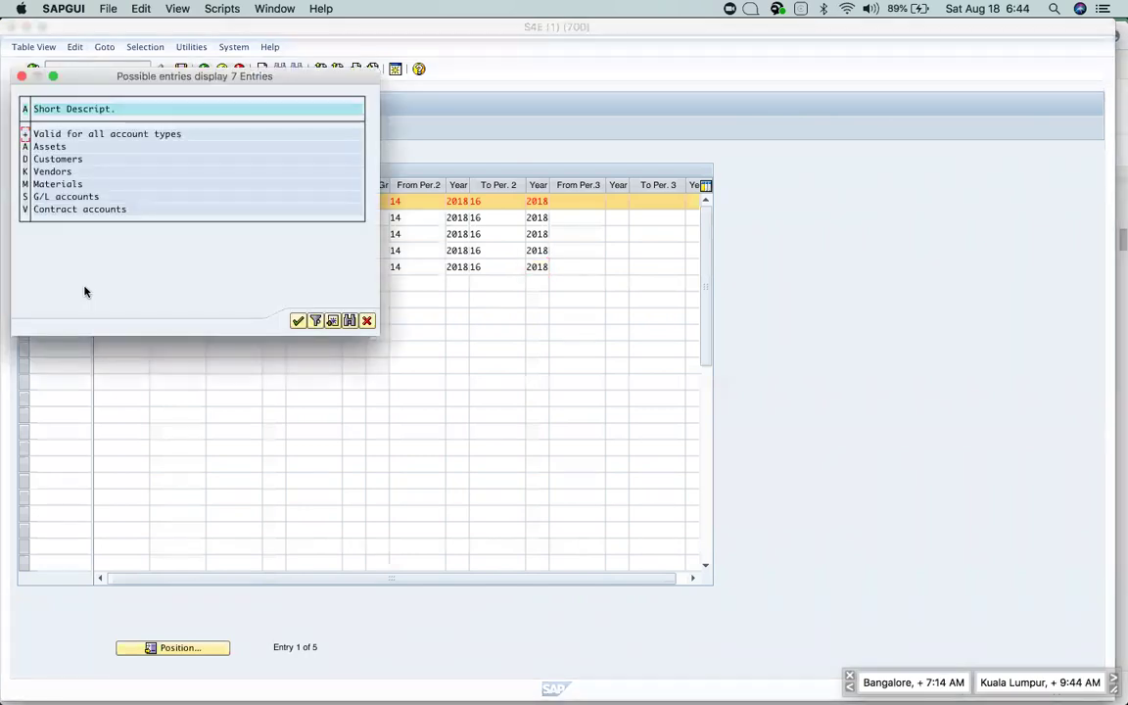
pyautogui.click(367, 321)
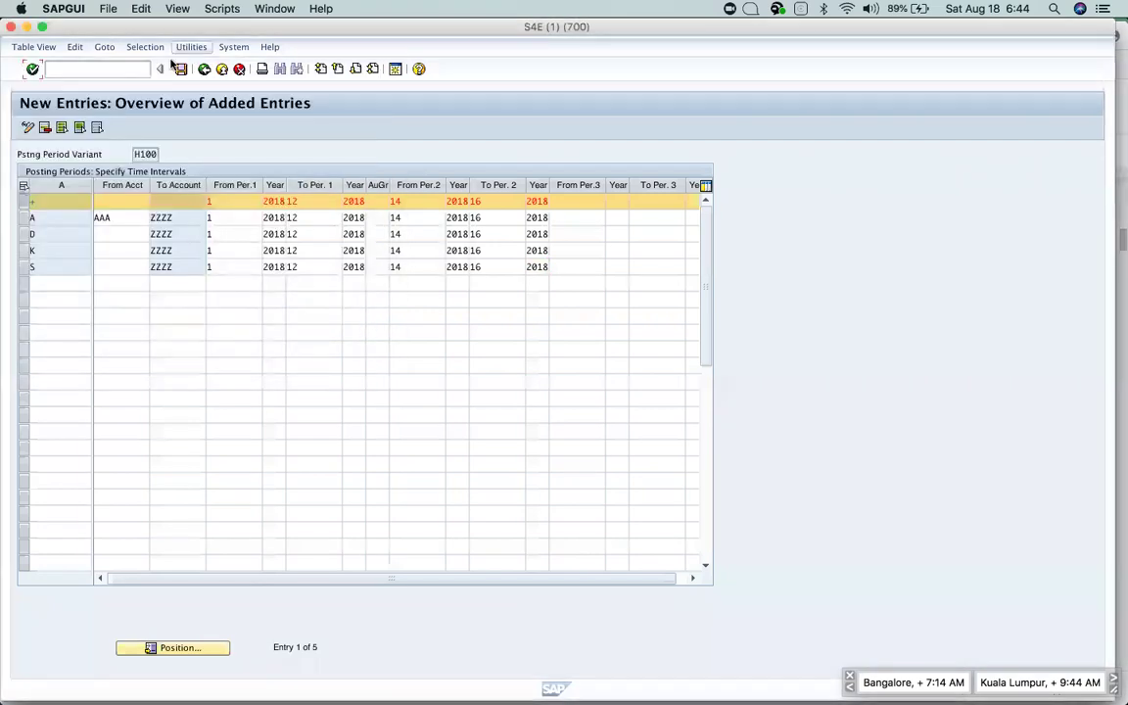
# Save the H100 posting period entries under the HBO company code customizing request and return to the IMG structure.
pyautogui.click(180, 69)
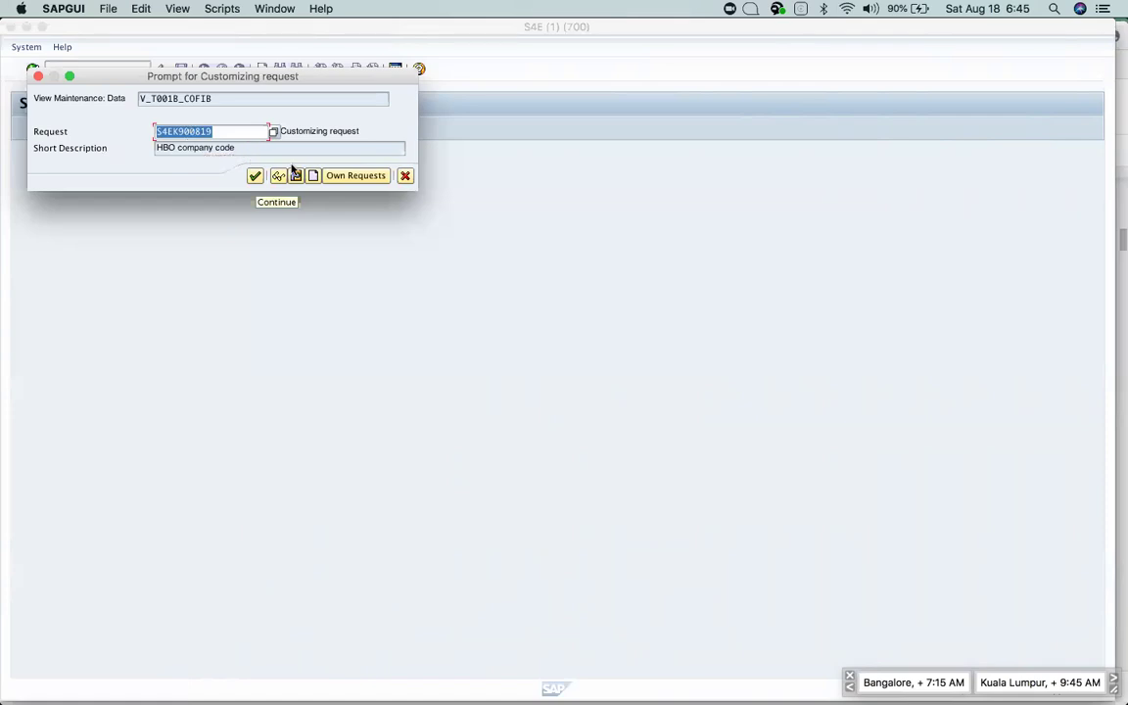
pyautogui.click(255, 176)
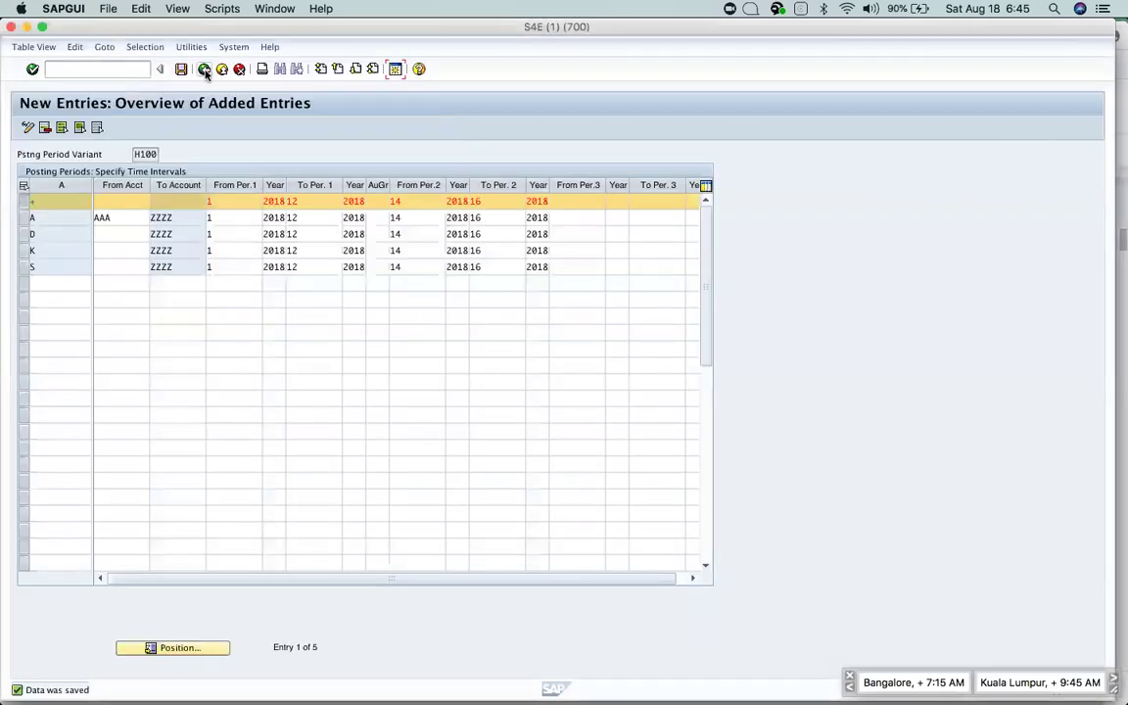
pyautogui.click(205, 69)
pyautogui.click(205, 69)
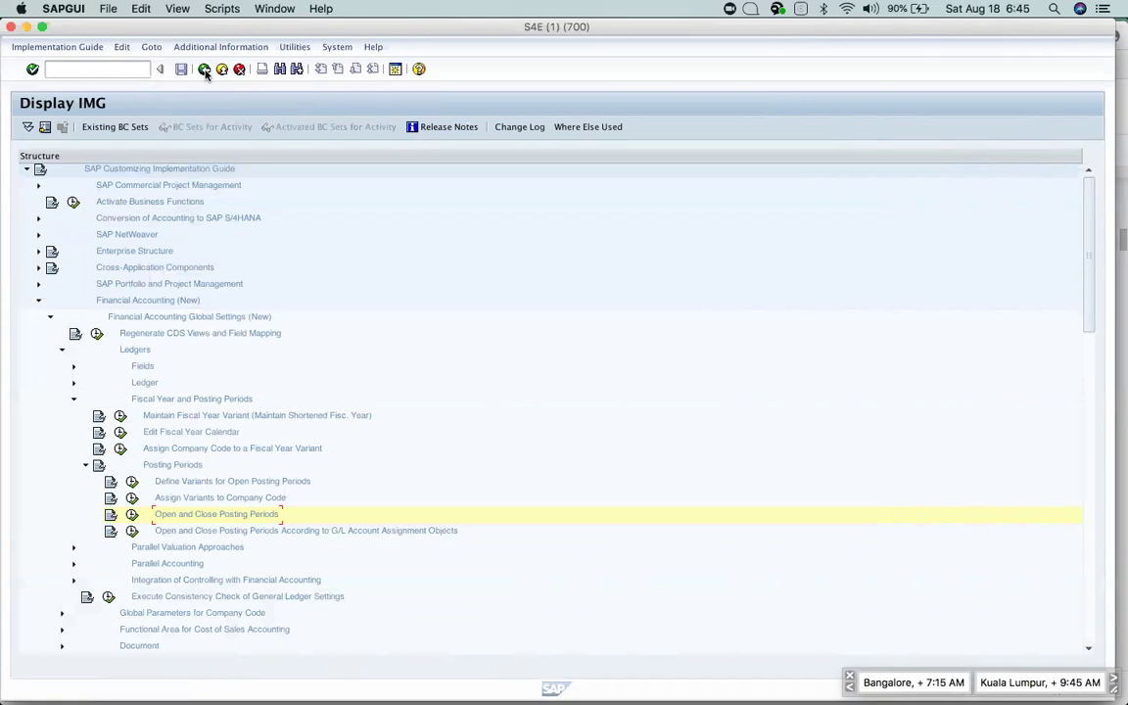
# Switch to the SAP notes in Chrome and review the fiscal year variant and Define variants for open posting periods sections.
pyautogui.press('super+Tab')
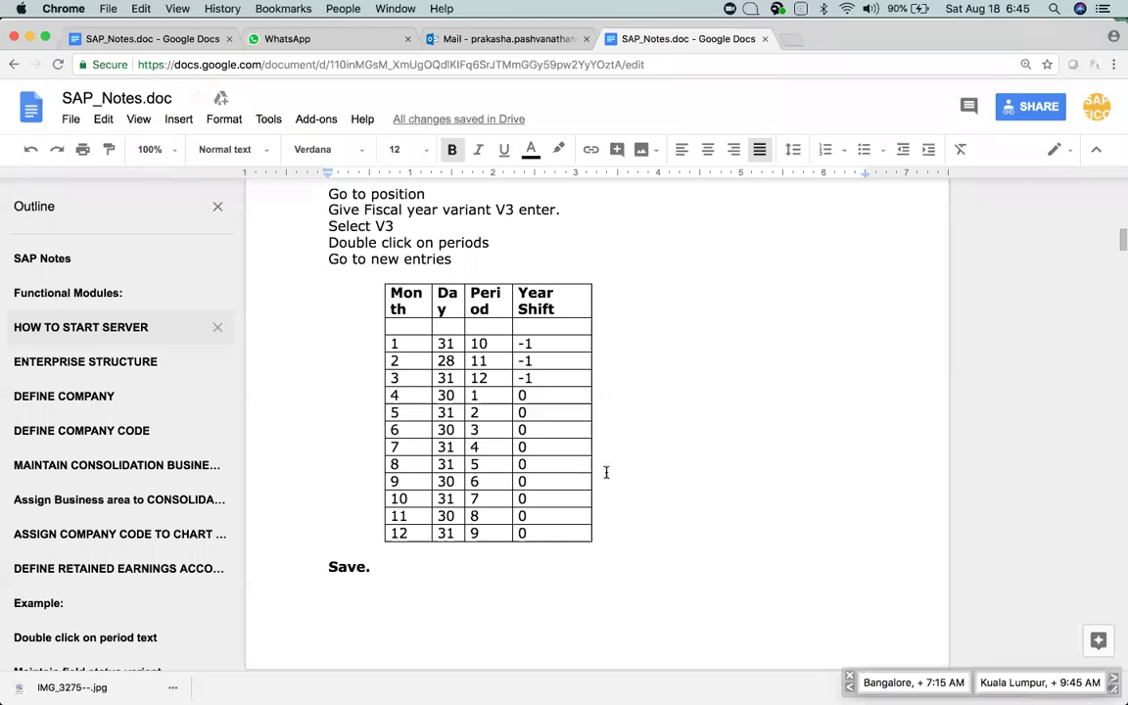
pyautogui.scroll(-2, 604, 471)
pyautogui.scroll(-8, 606, 472)
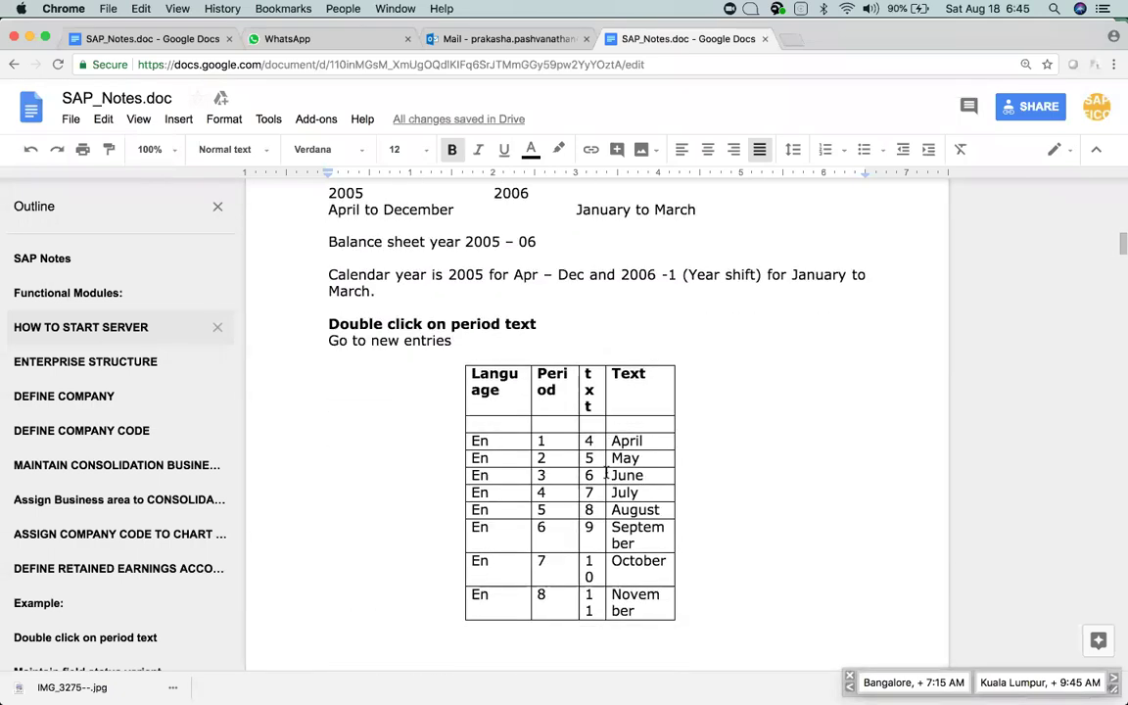
pyautogui.scroll(-6, 606, 472)
pyautogui.scroll(-10, 606, 472)
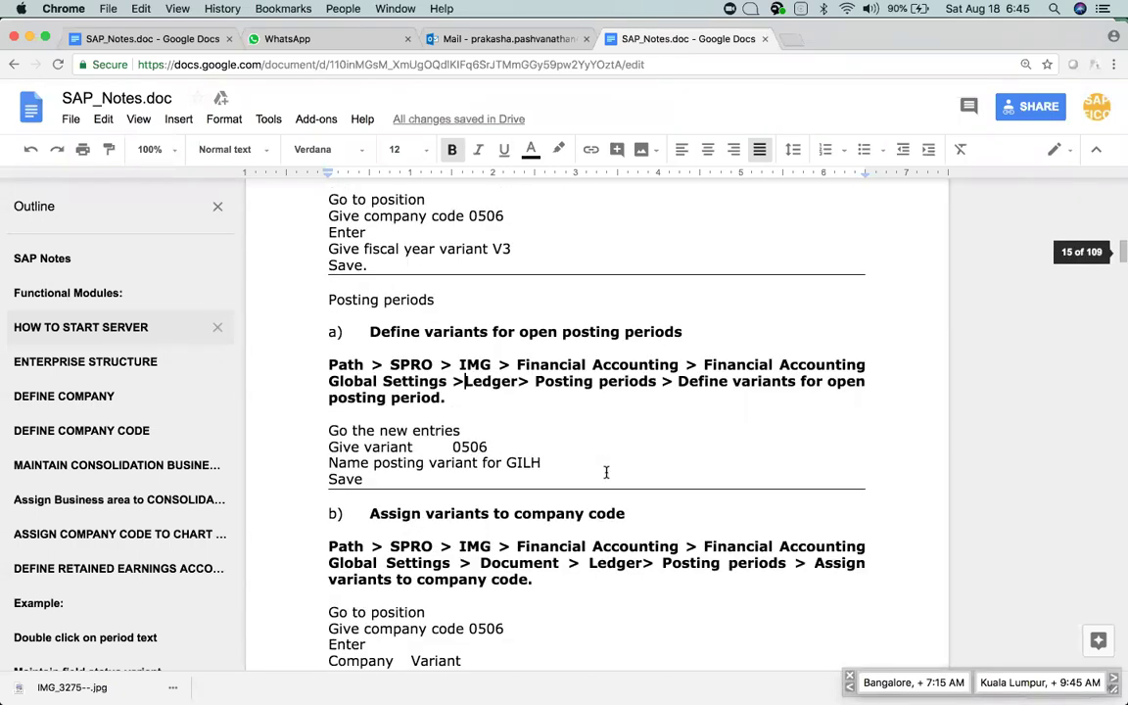
pyautogui.scroll(1, 606, 472)
pyautogui.scroll(3, 606, 472)
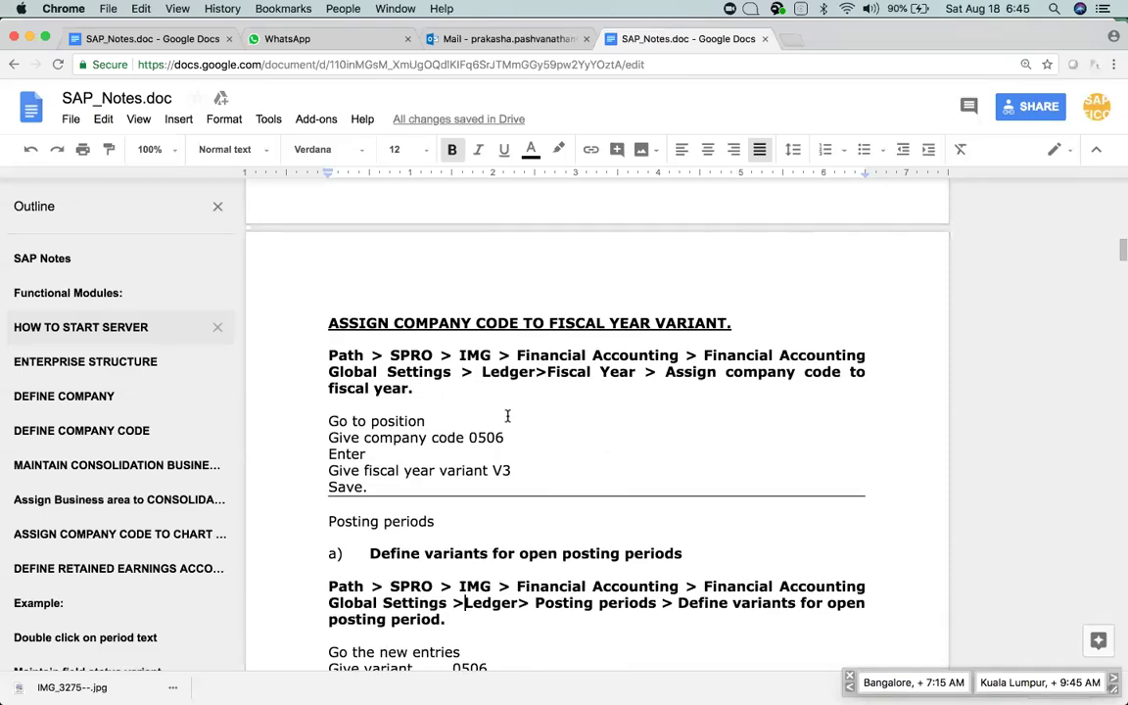
pyautogui.scroll(5, 512, 423)
pyautogui.scroll(-4, 512, 423)
pyautogui.scroll(-4, 512, 423)
pyautogui.scroll(-1, 512, 423)
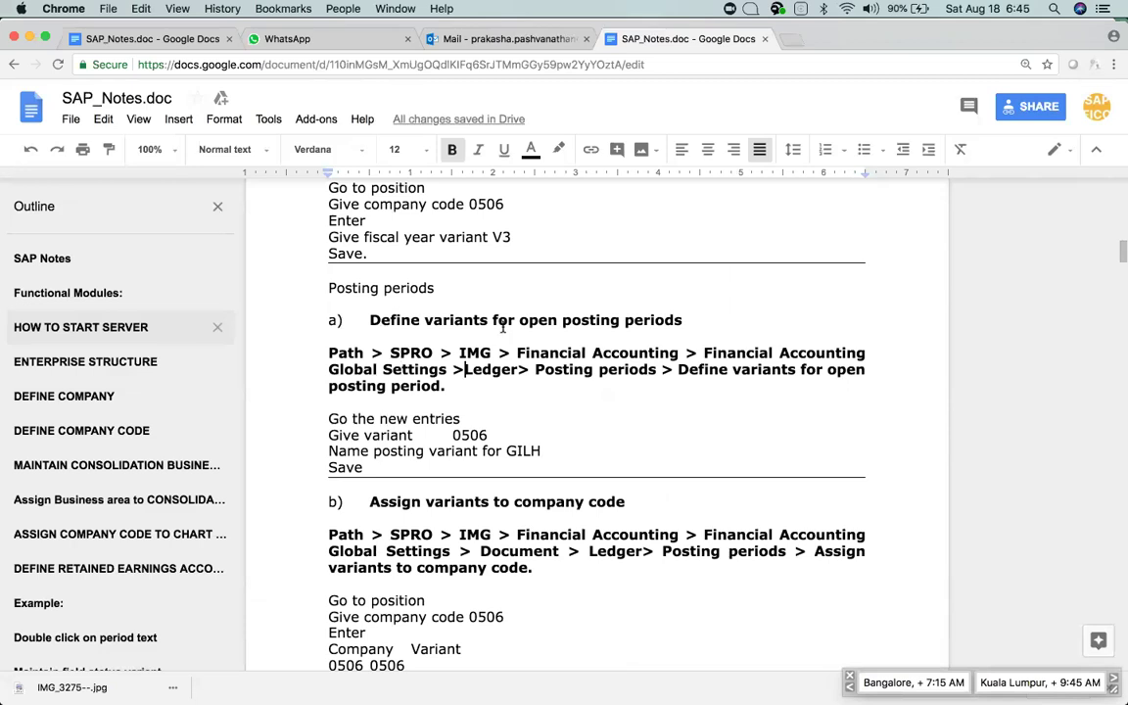
# Read the notes on assigning variants to company code, Open and Close posting period (OB52) and the start of the field status variant section.
pyautogui.click(532, 502)
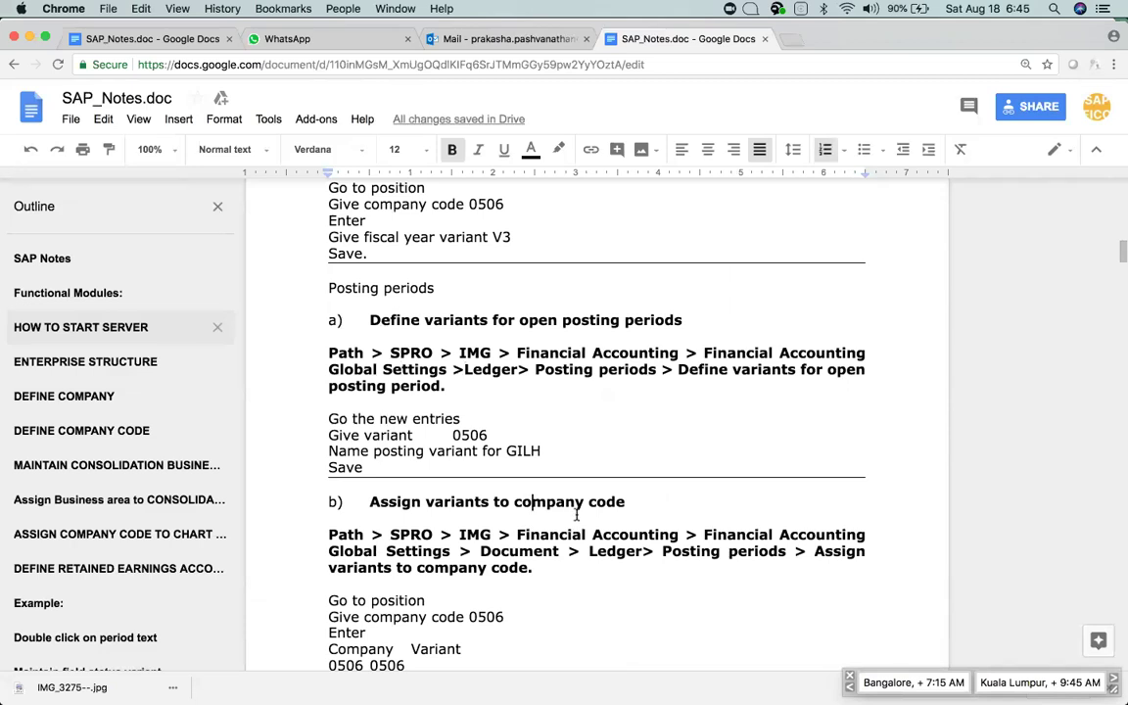
pyautogui.scroll(-2, 576, 515)
pyautogui.scroll(-4, 576, 515)
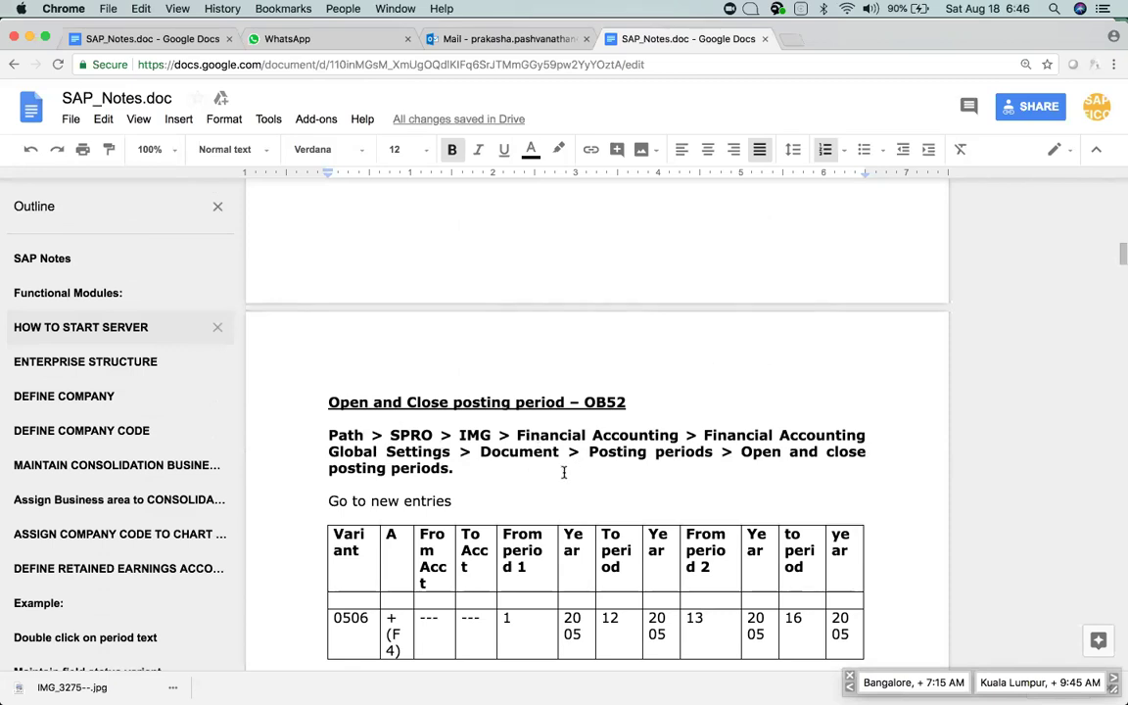
pyautogui.scroll(-1, 564, 470)
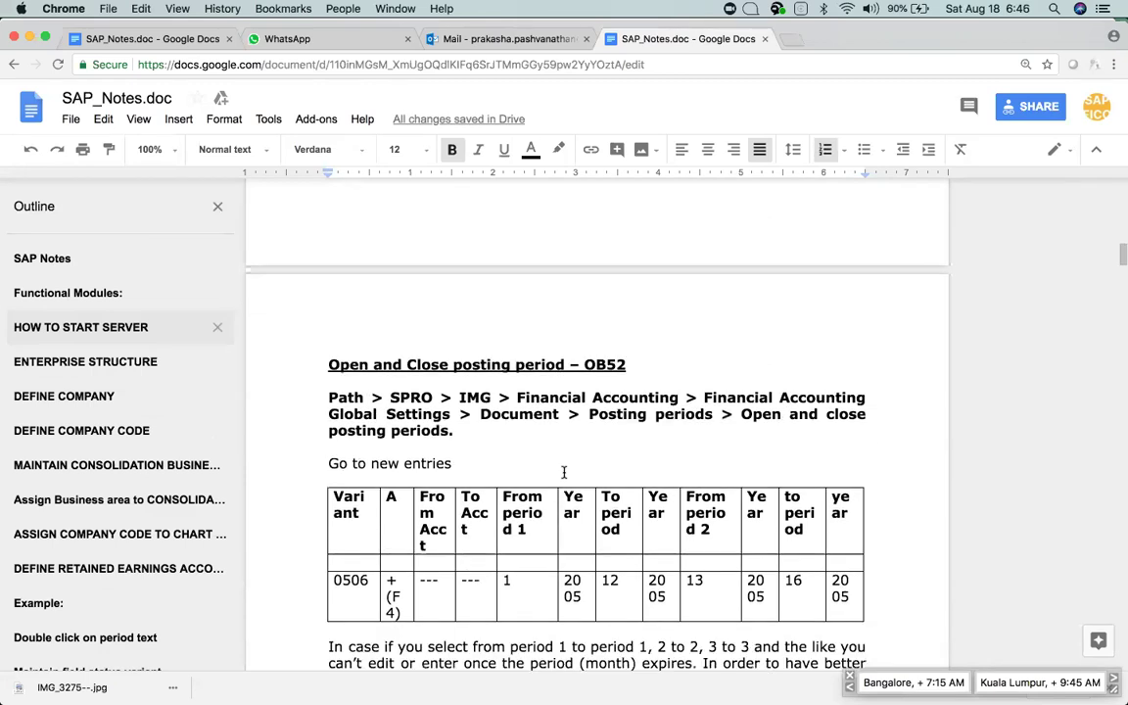
pyautogui.moveTo(627, 327); pyautogui.dragTo(585, 326)
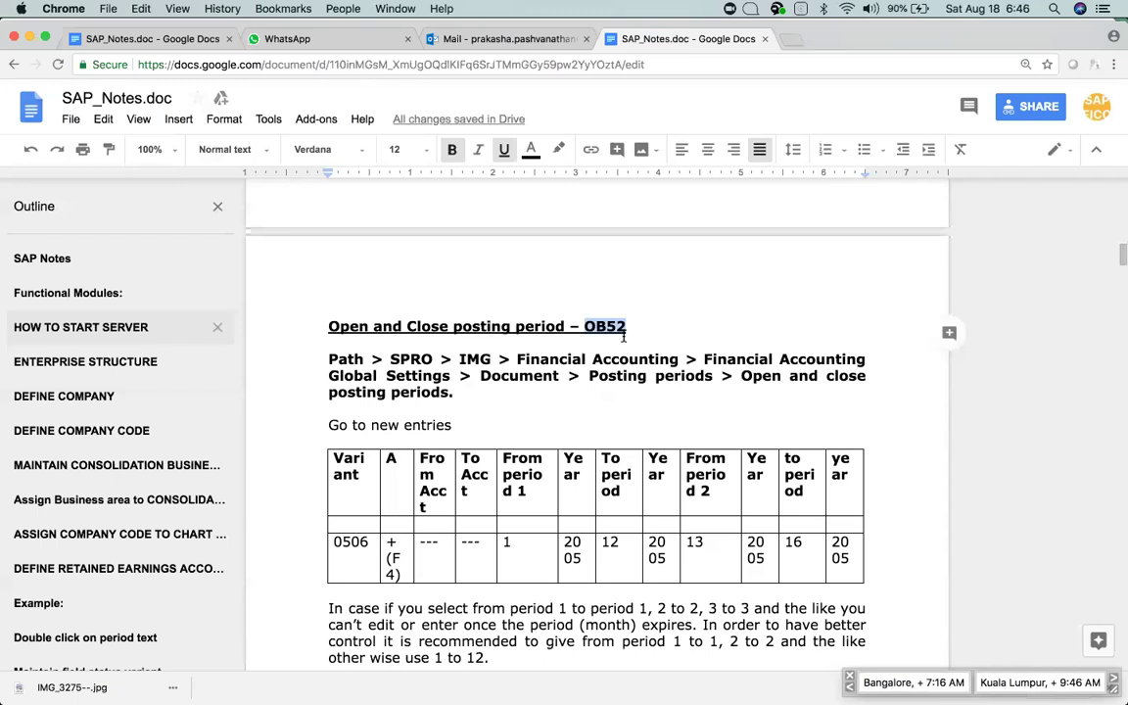
pyautogui.scroll(-7, 623, 336)
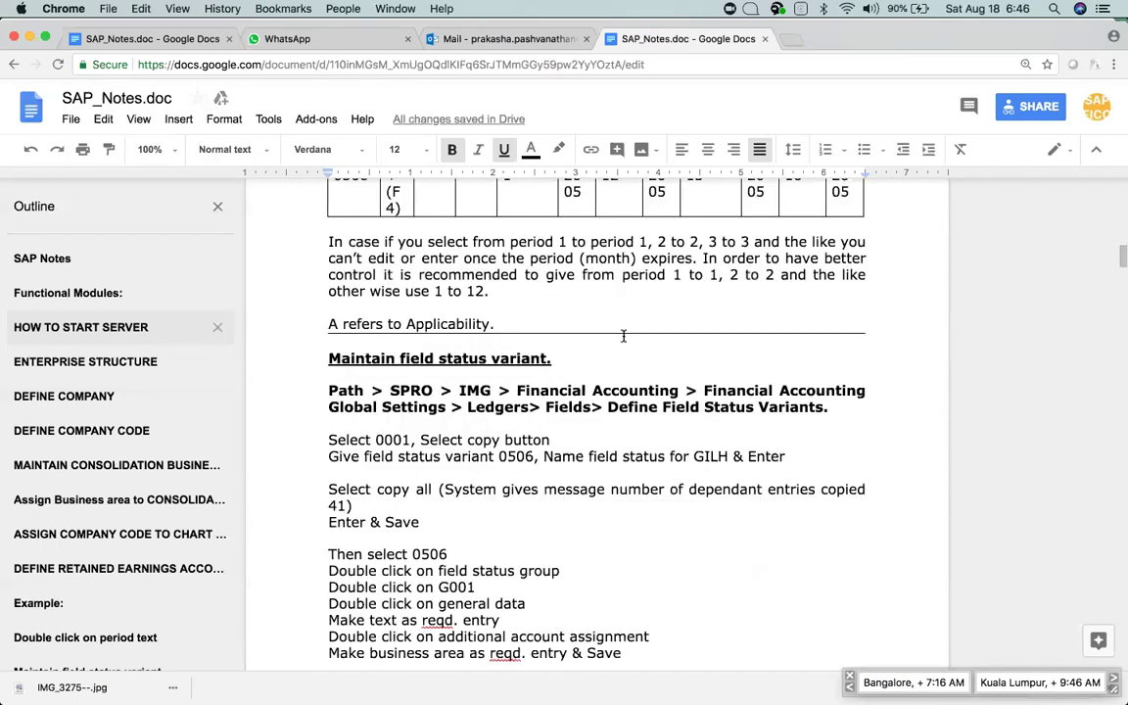
pyautogui.scroll(3, 623, 336)
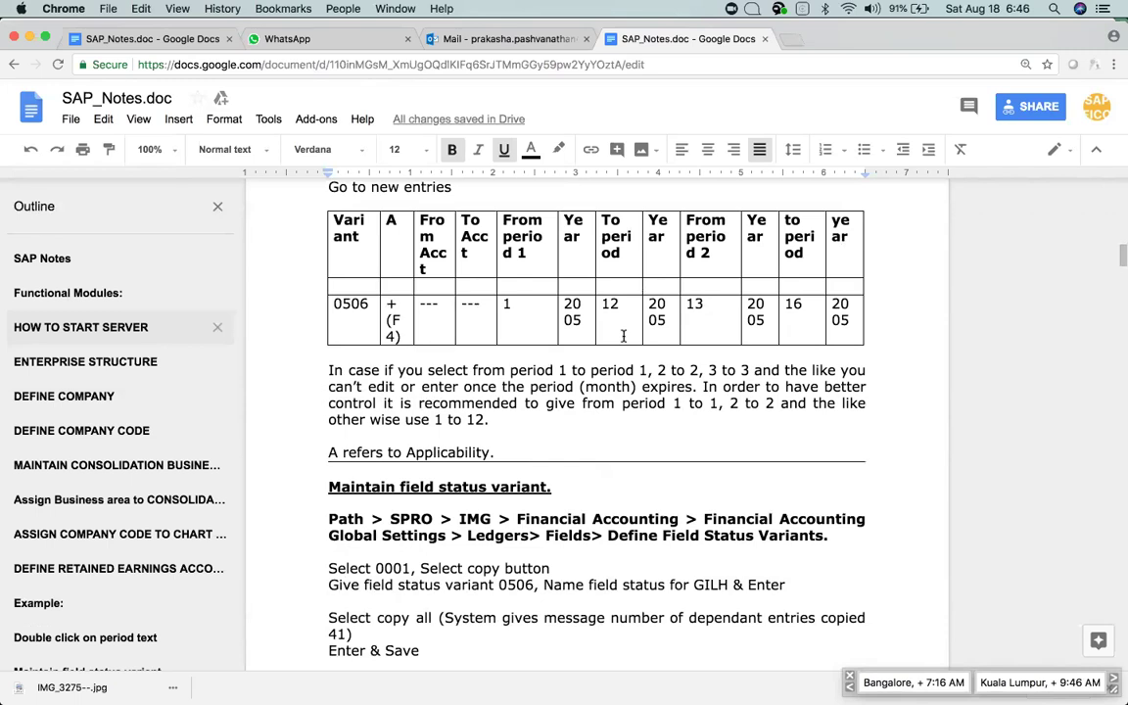
pyautogui.scroll(-3, 622, 336)
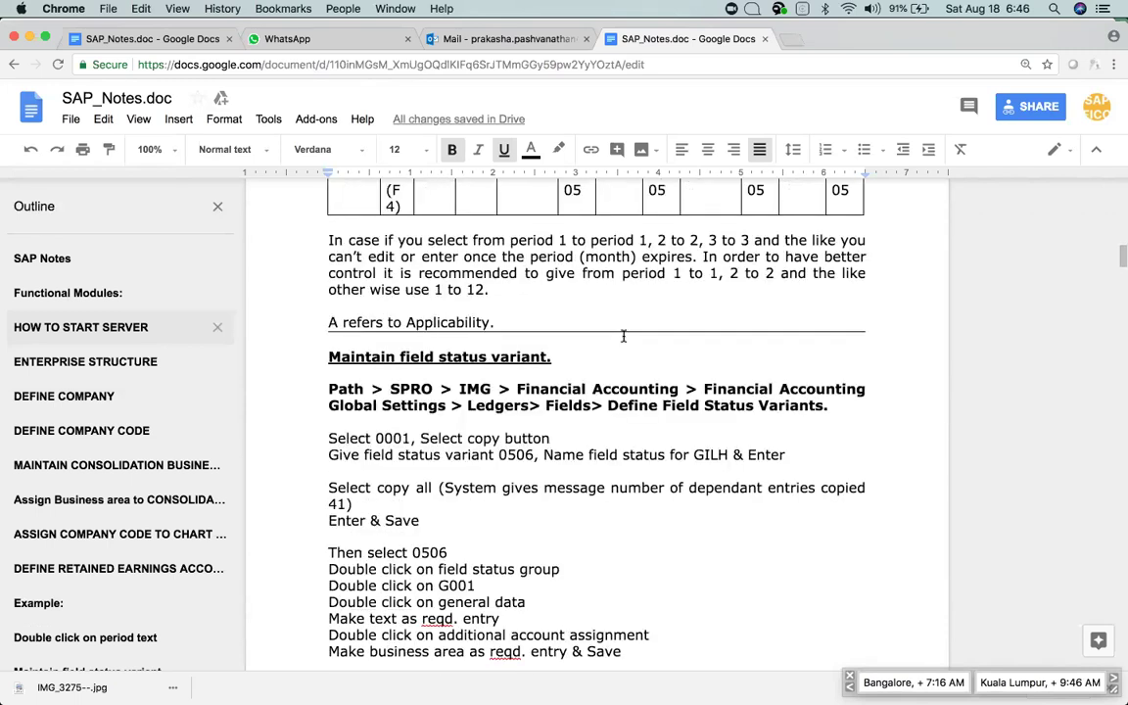
pyautogui.scroll(3, 623, 336)
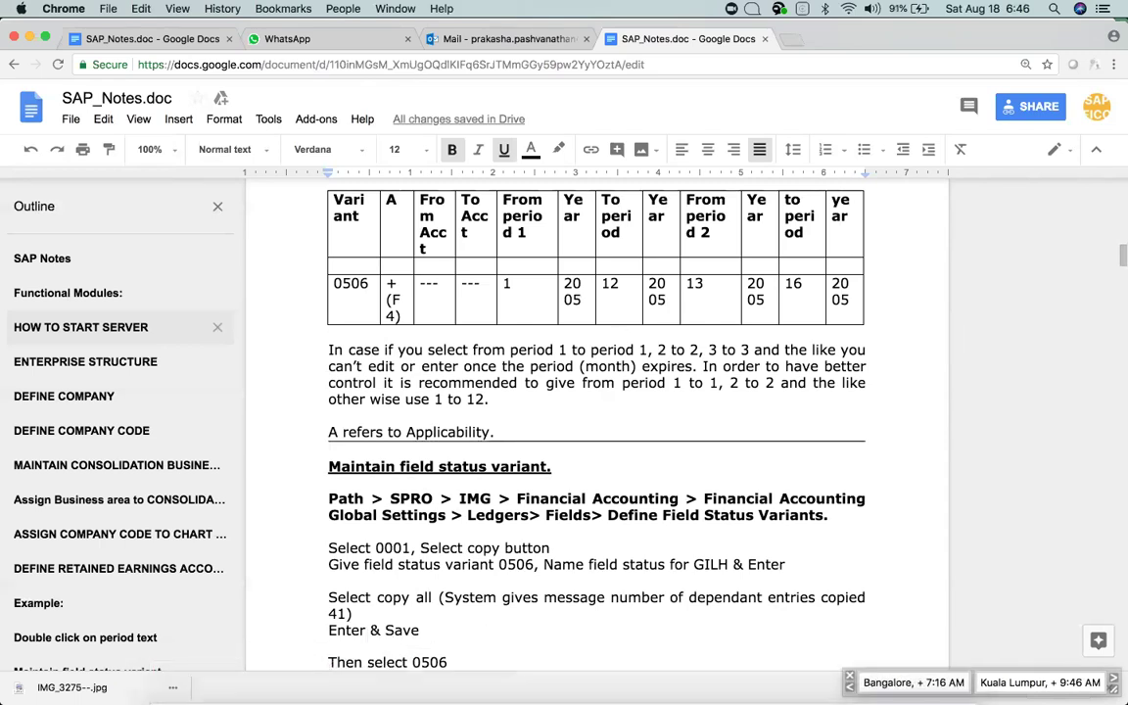
# Switch to SAPGUI, open the Open and Close Posting Periods activity for all variants, and position the list at variant H100.
pyautogui.click(586, 682)
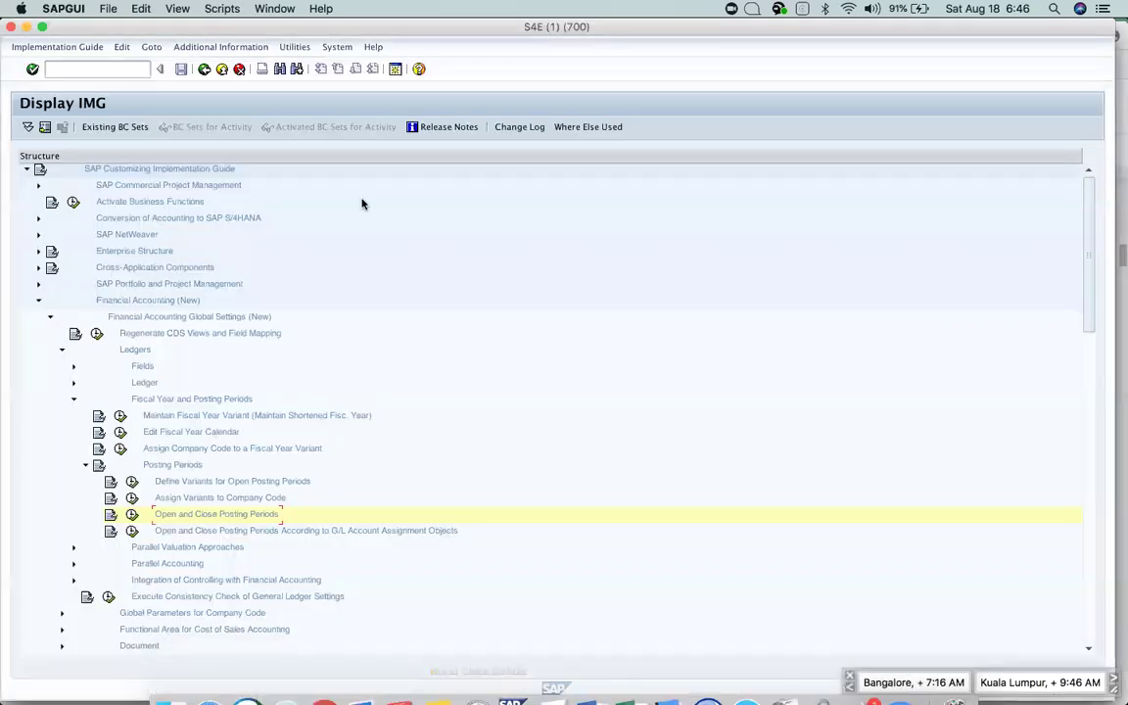
pyautogui.click(132, 514)
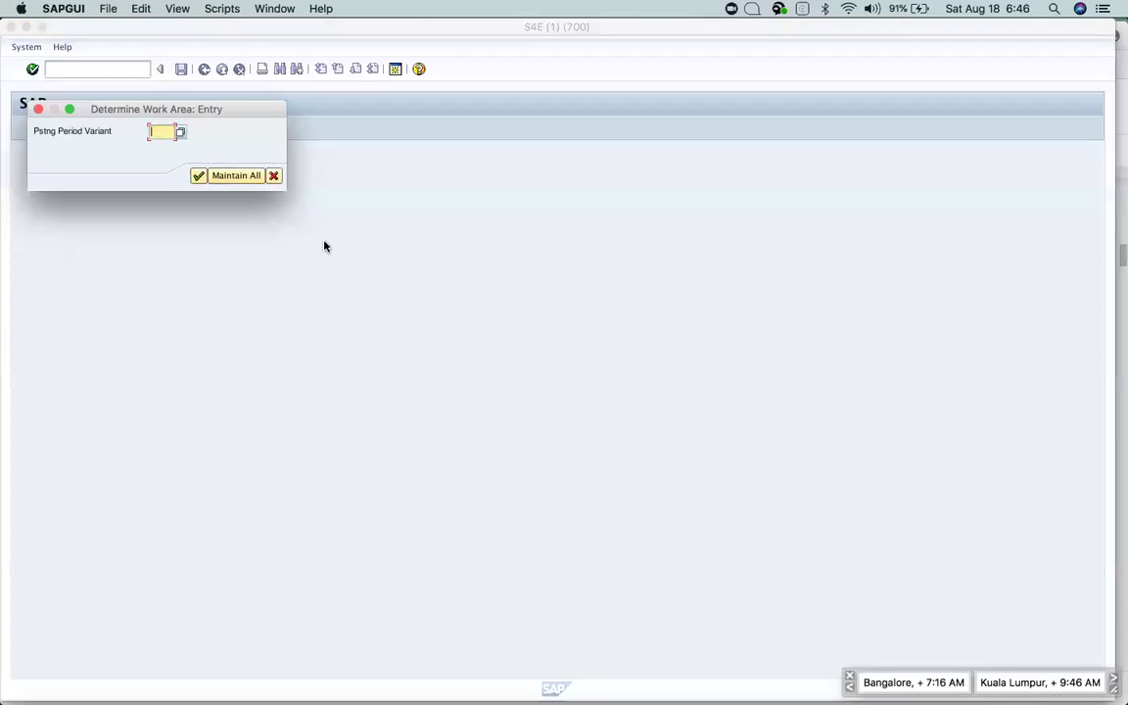
pyautogui.press('Return')
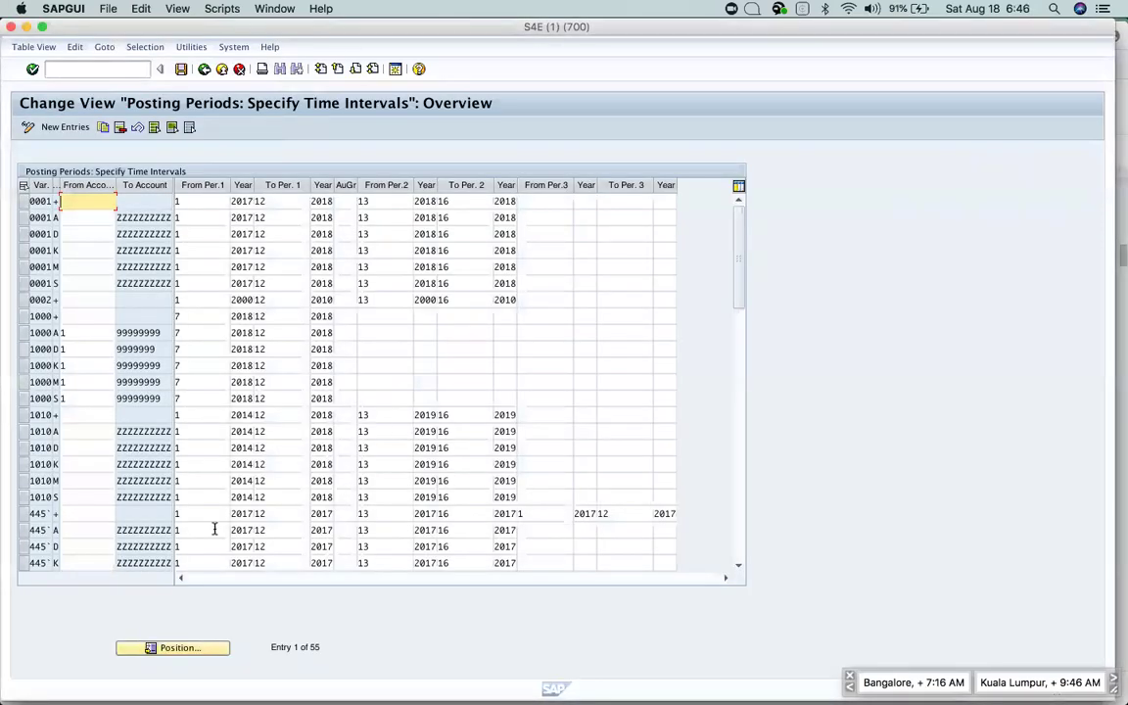
pyautogui.click(168, 646)
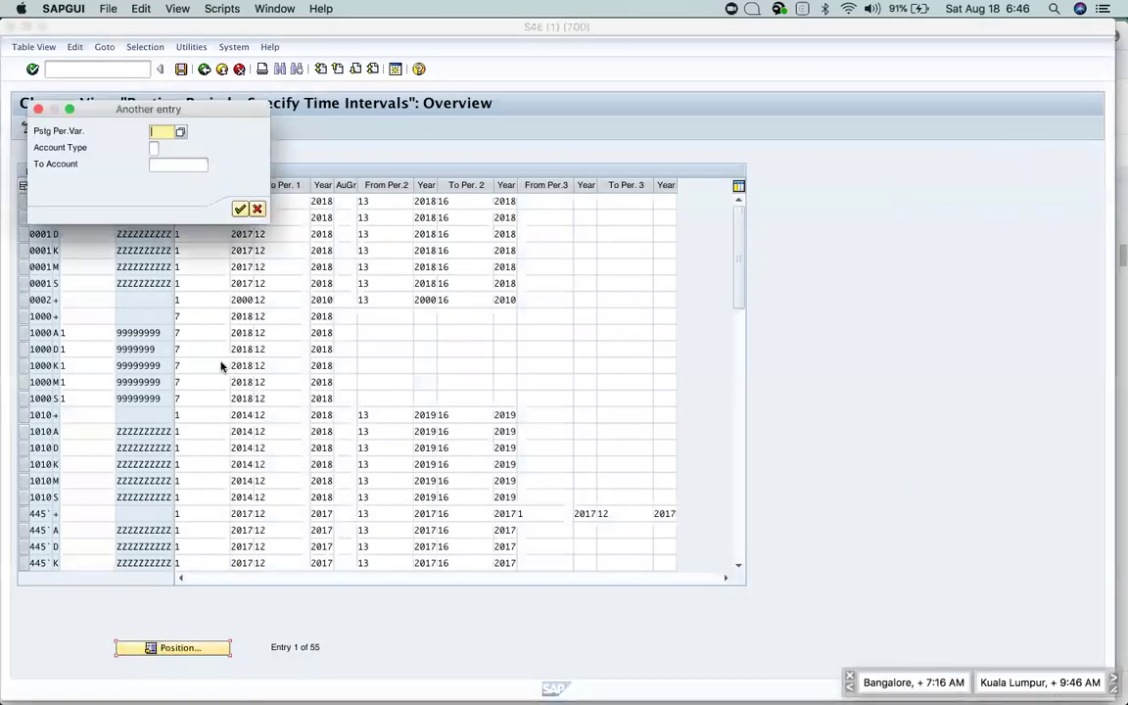
pyautogui.write('h')
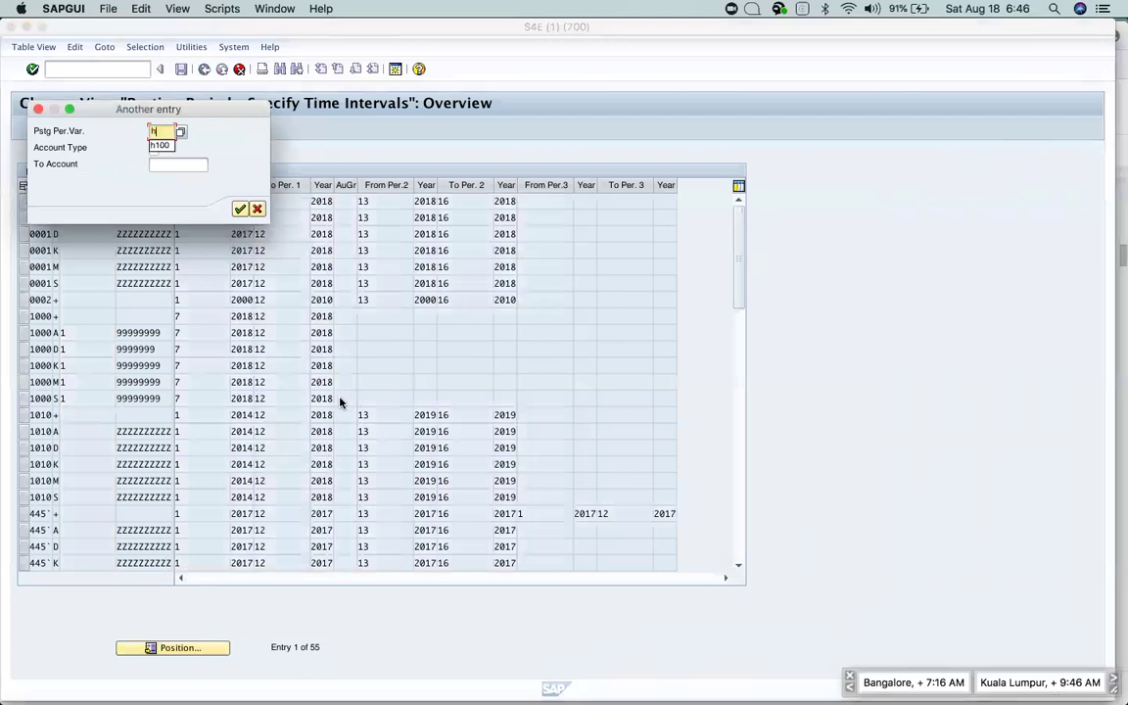
pyautogui.write('100')
pyautogui.press('Return')
# Set From Per.2 to 13 in the H100 rows for account types + and A.
pyautogui.click(380, 202)
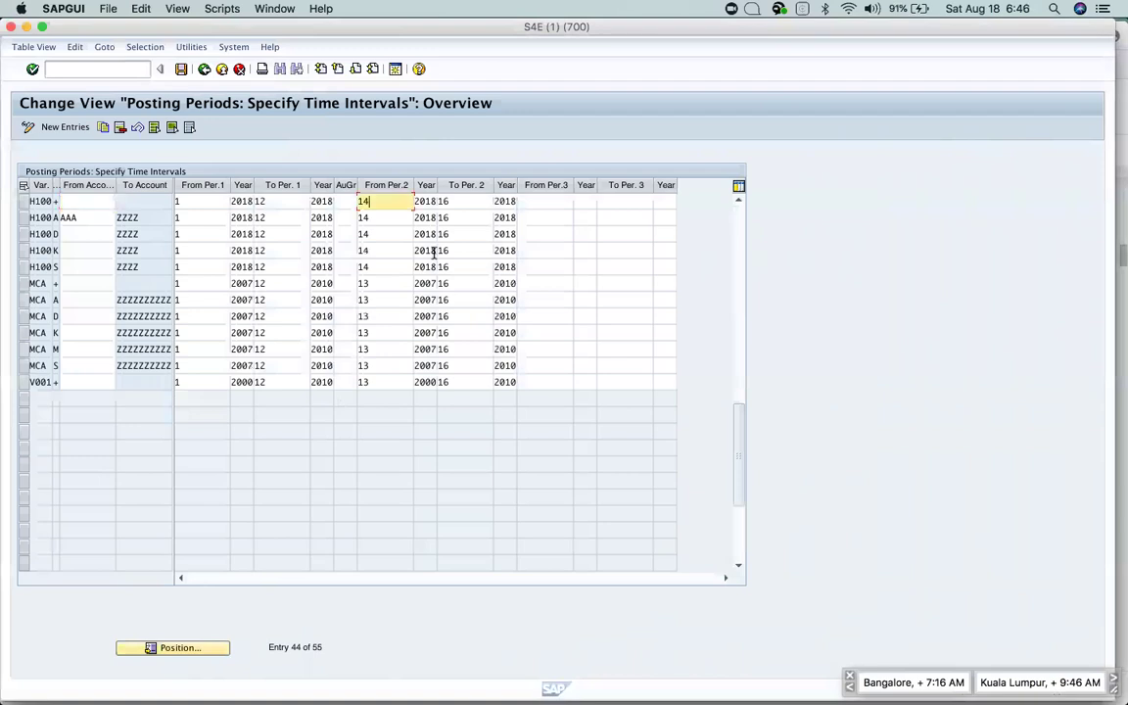
pyautogui.press('BackSpace')
pyautogui.write('3')
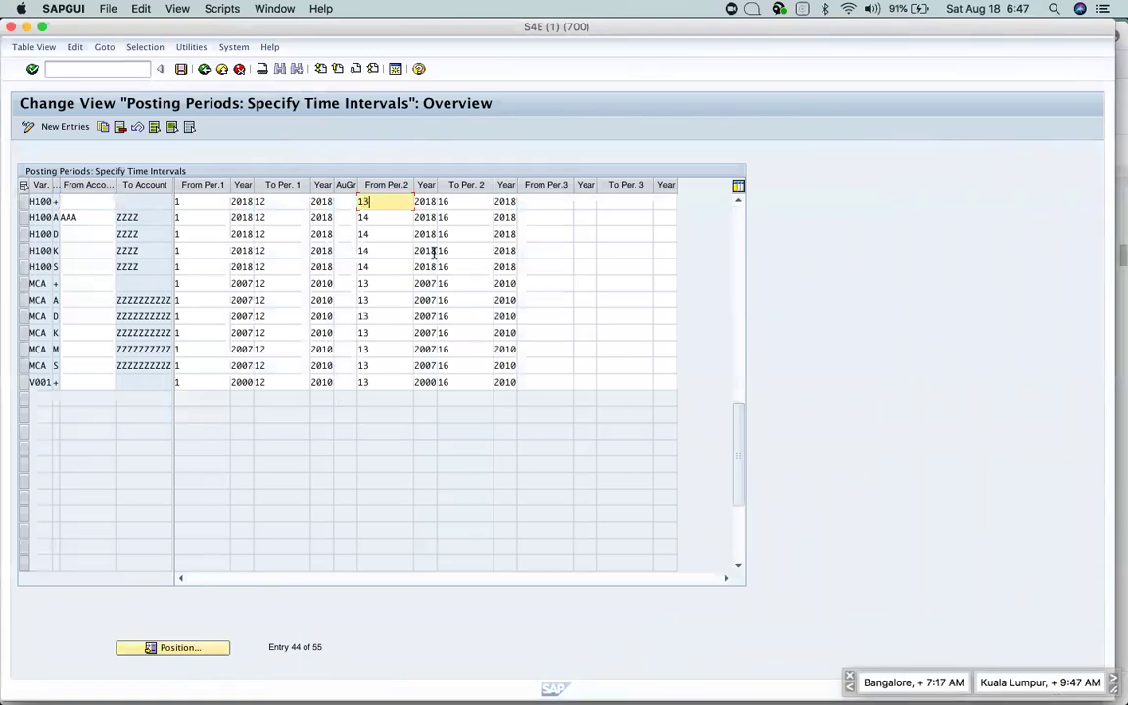
pyautogui.press('Down')
pyautogui.press('BackSpace')
pyautogui.write('3')
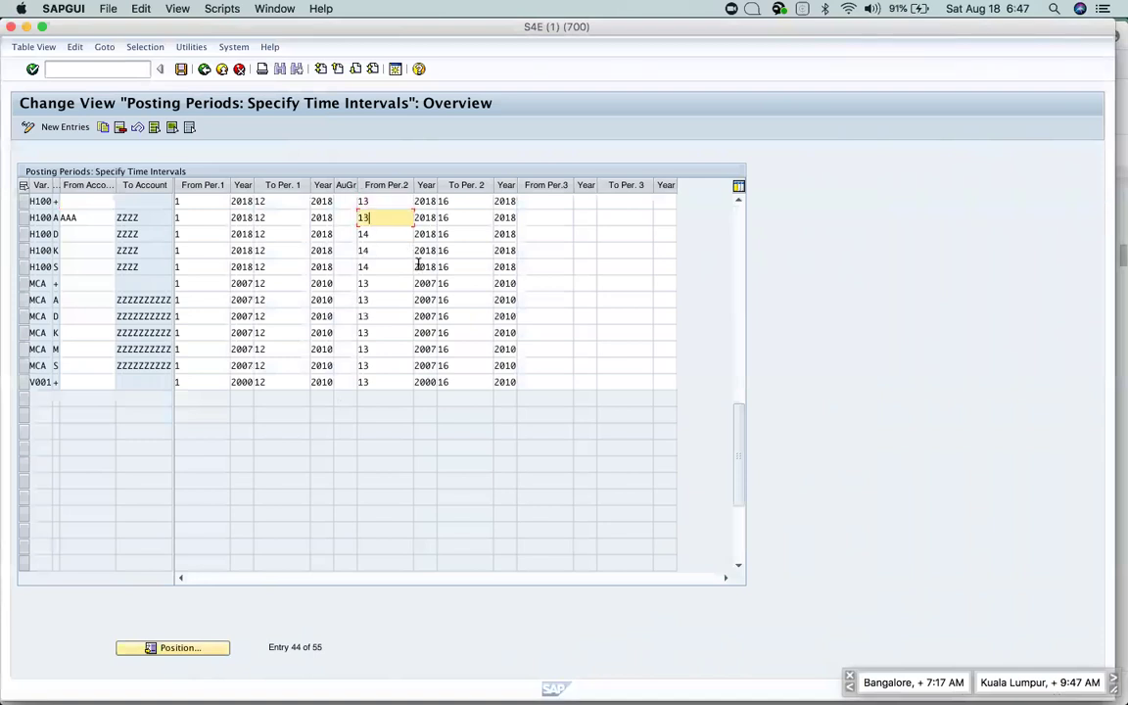
# Set From Per.2 to 13 in the H100 rows for account types D, K and S, and validate the entries.
pyautogui.click(272, 200)
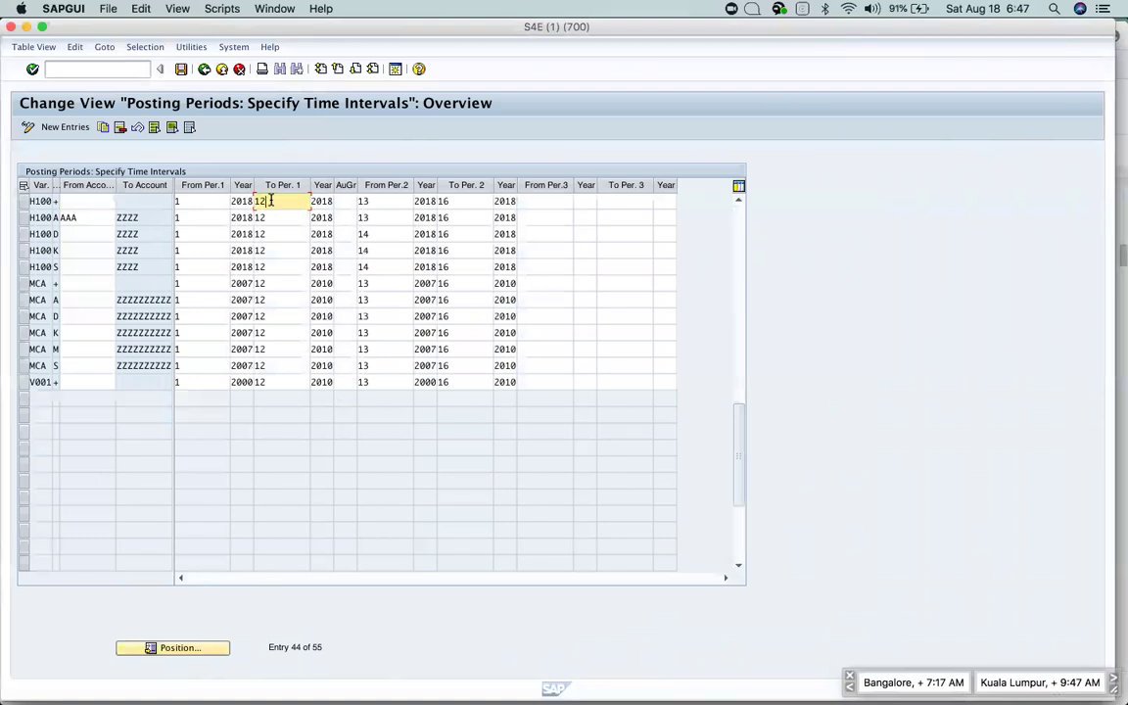
pyautogui.click(374, 235)
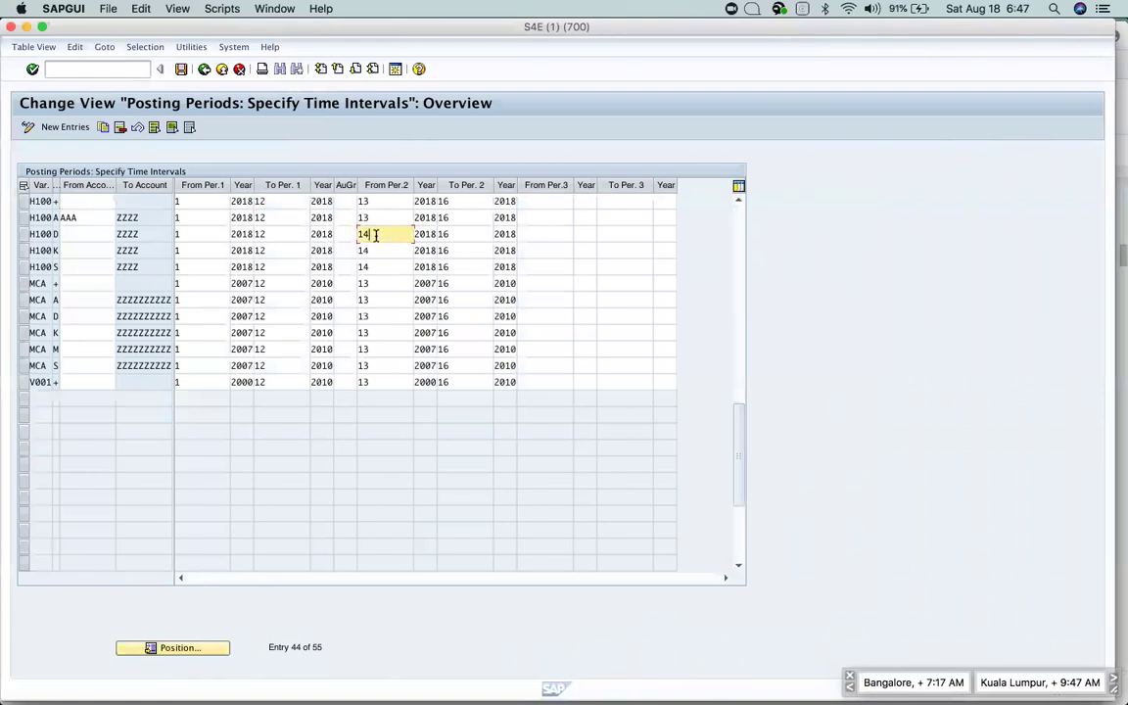
pyautogui.press('BackSpace')
pyautogui.write('3')
pyautogui.click(375, 251)
pyautogui.write('3')
pyautogui.press('BackSpace')
pyautogui.press('BackSpace')
pyautogui.write('3')
pyautogui.press('Down')
pyautogui.press('Return')
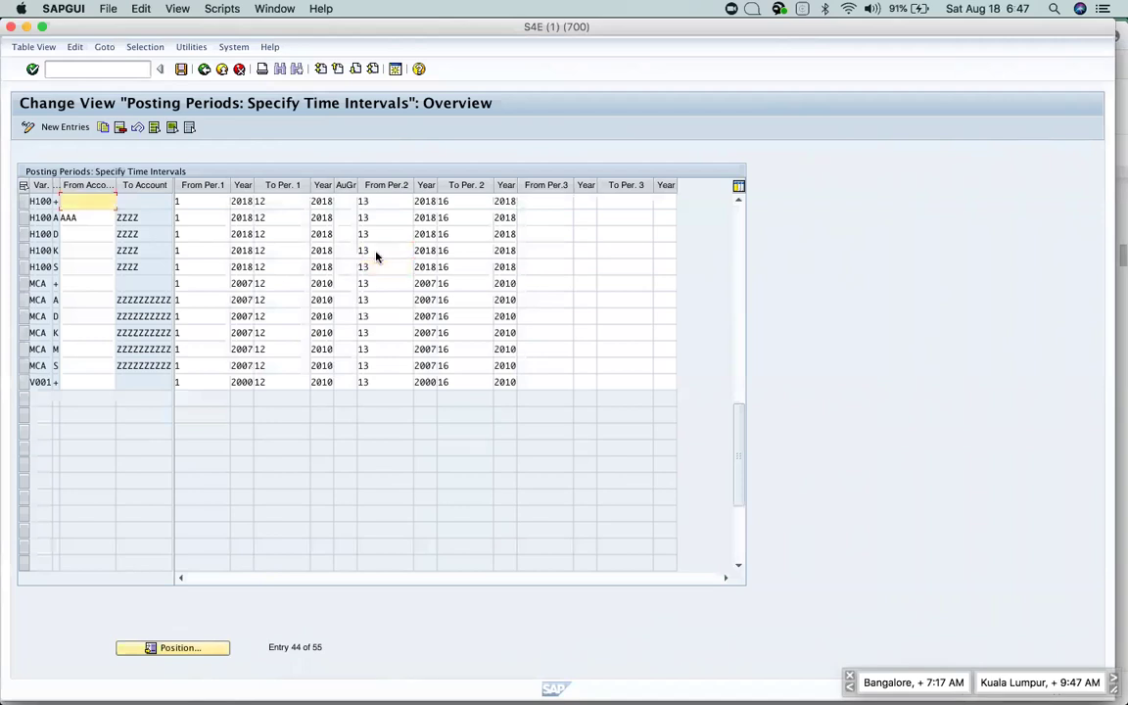
# Save the changed H100 posting periods and return to the IMG structure.
pyautogui.click(181, 70)
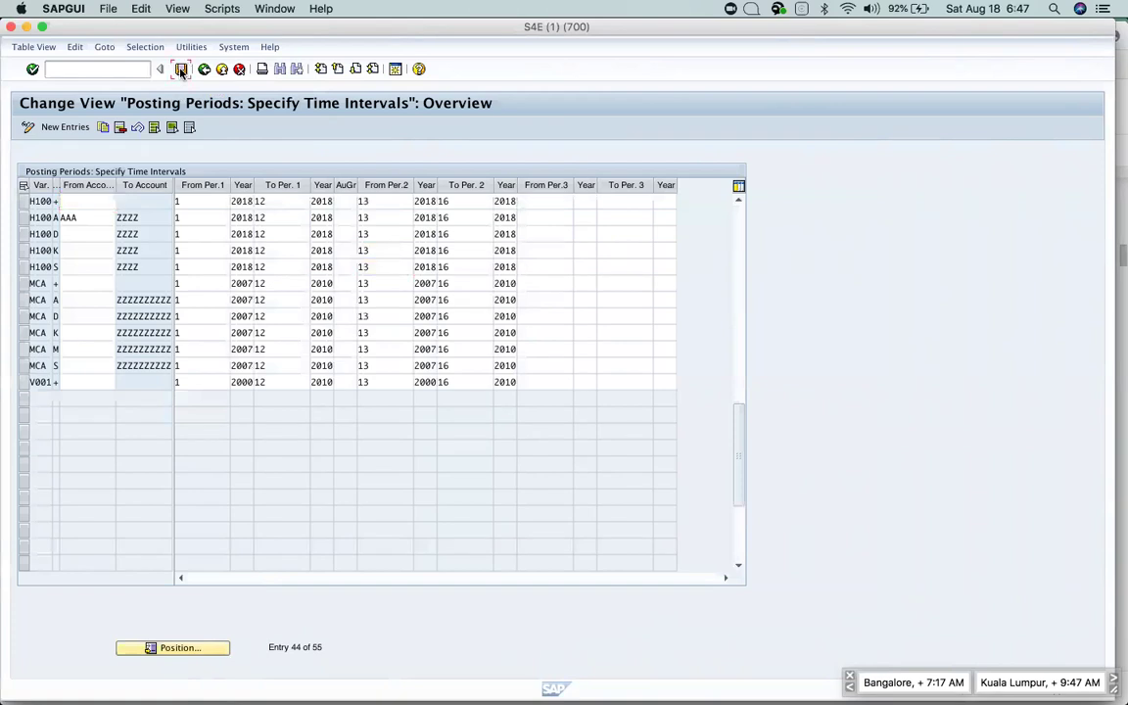
pyautogui.click(253, 177)
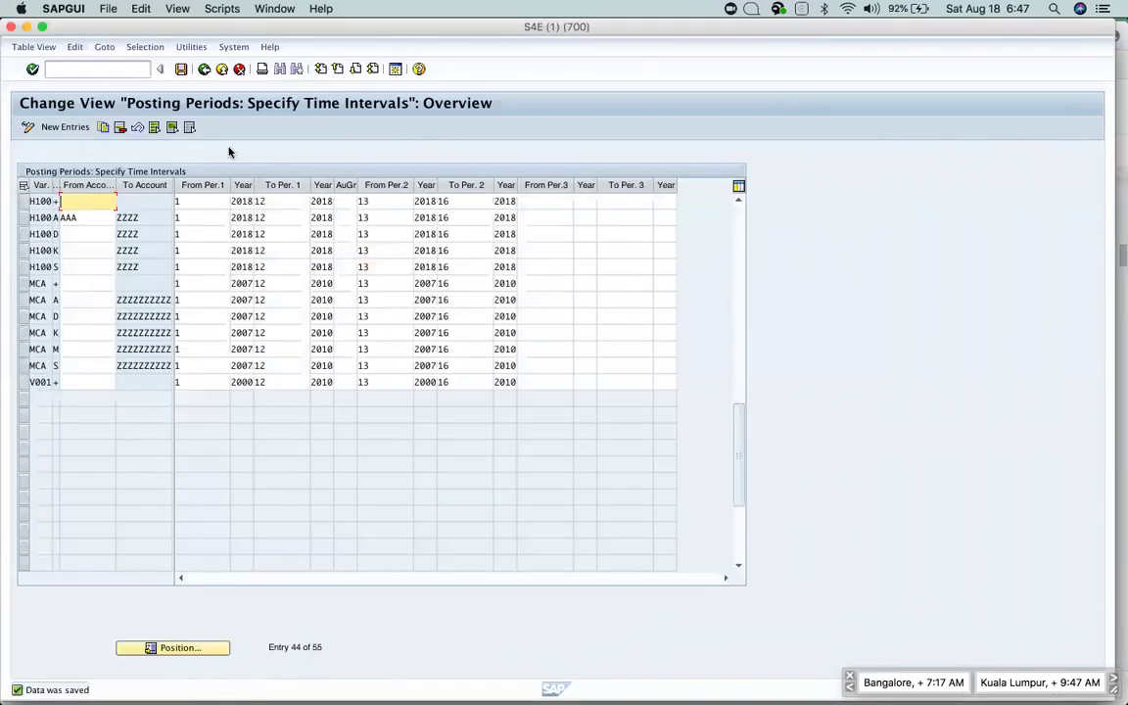
pyautogui.click(224, 72)
# Switch to the SAP notes in Chrome and read the Maintain field status variant section, including its IMG path and copy instructions.
pyautogui.press('super+Tab')
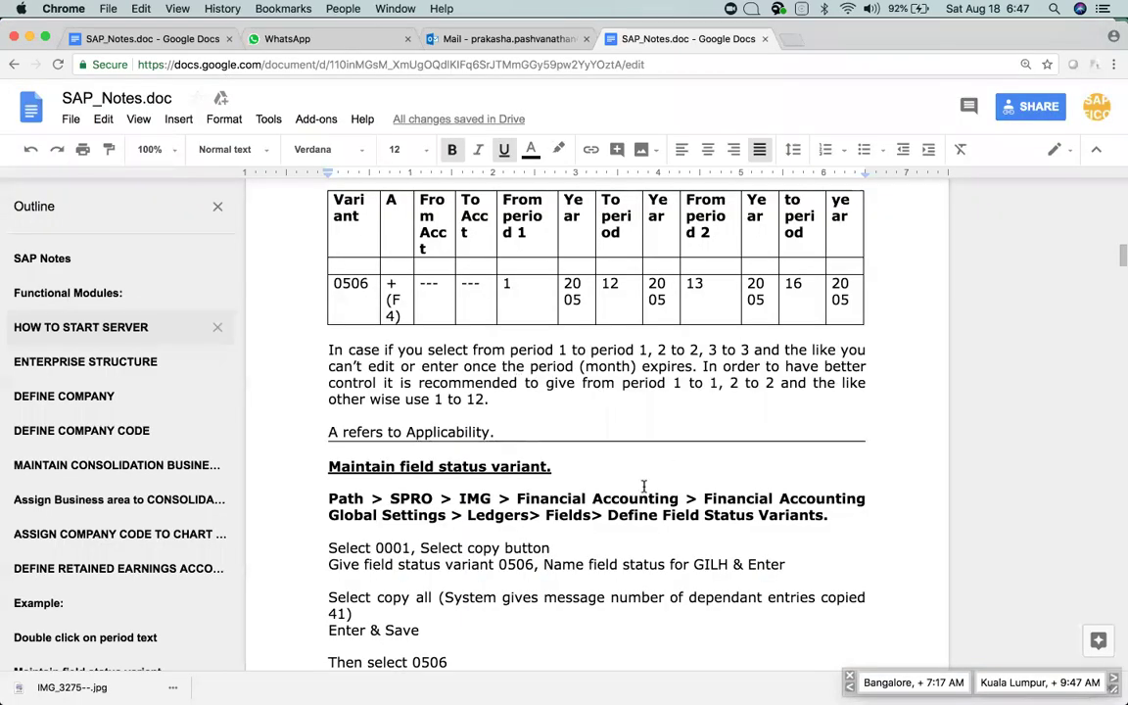
pyautogui.scroll(-5, 643, 486)
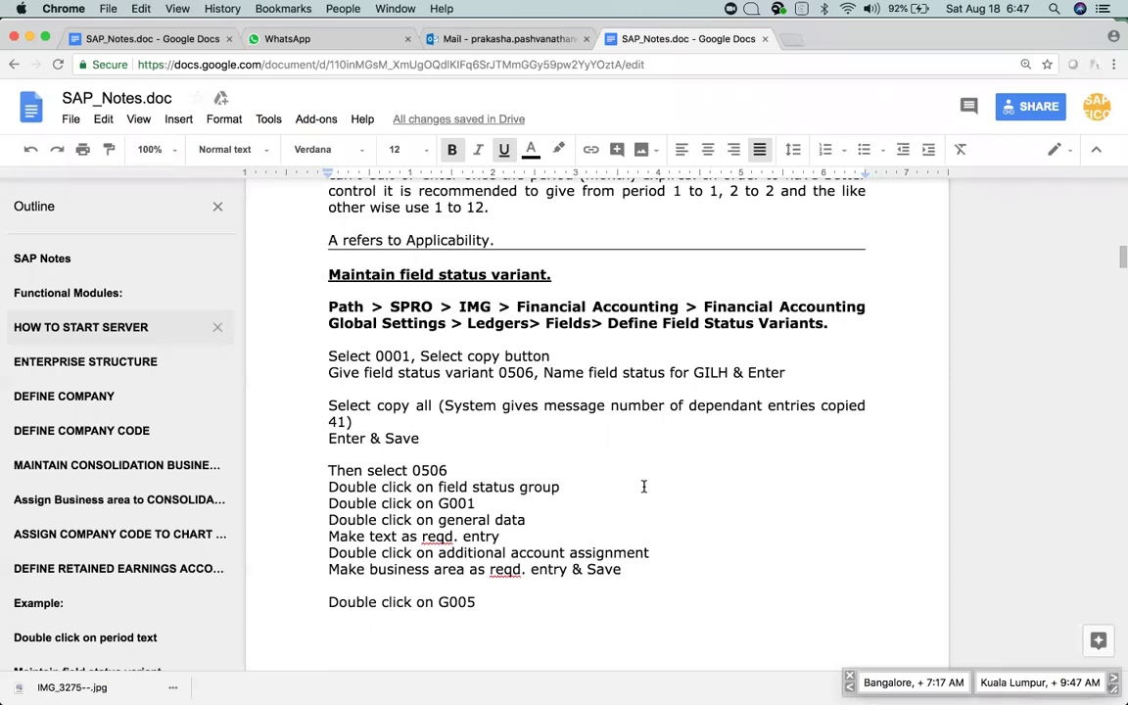
pyautogui.scroll(-1, 643, 486)
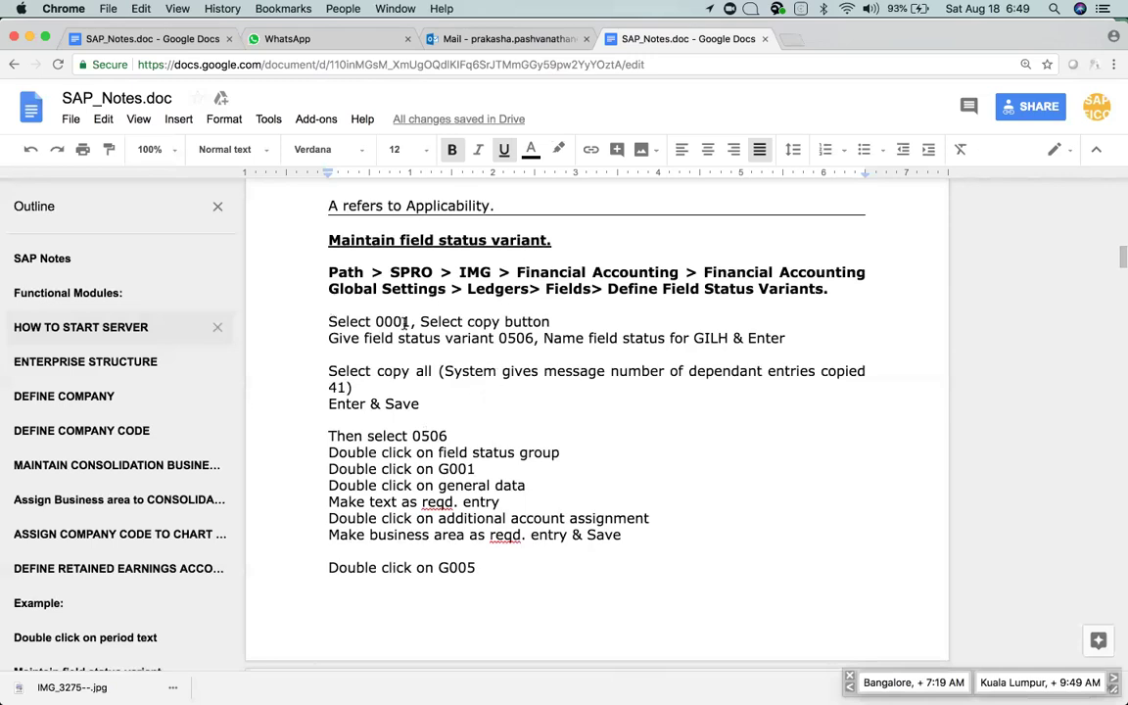
pyautogui.press('super+Tab')
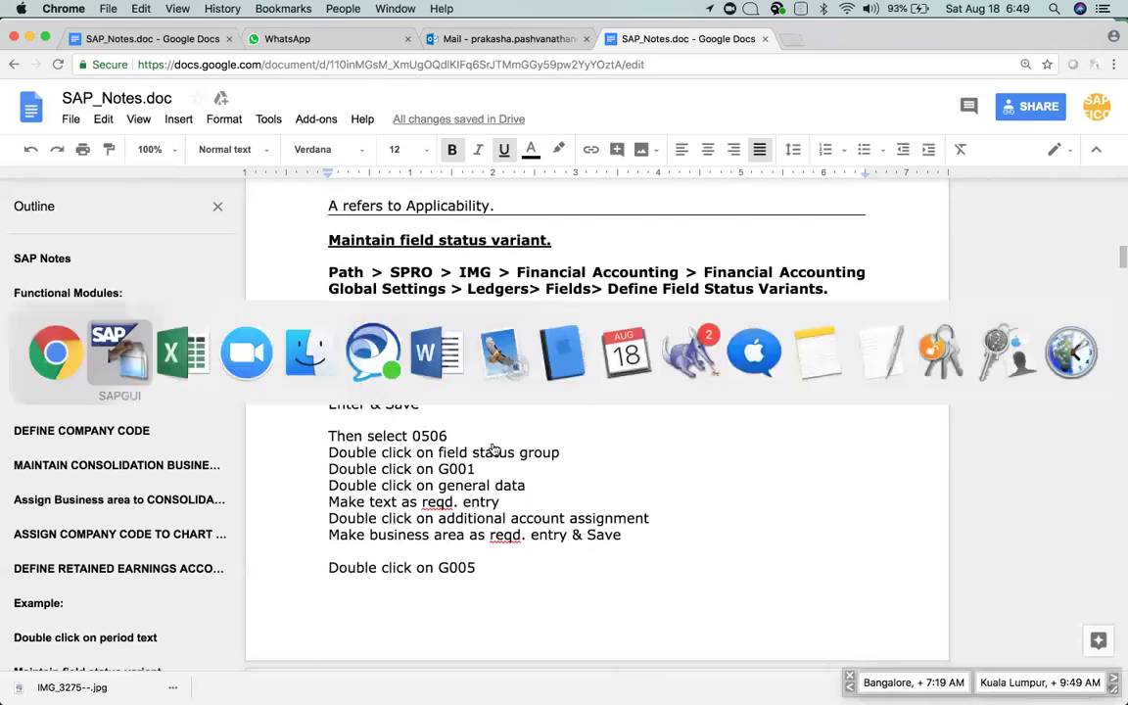
pyautogui.press('super+Tab')
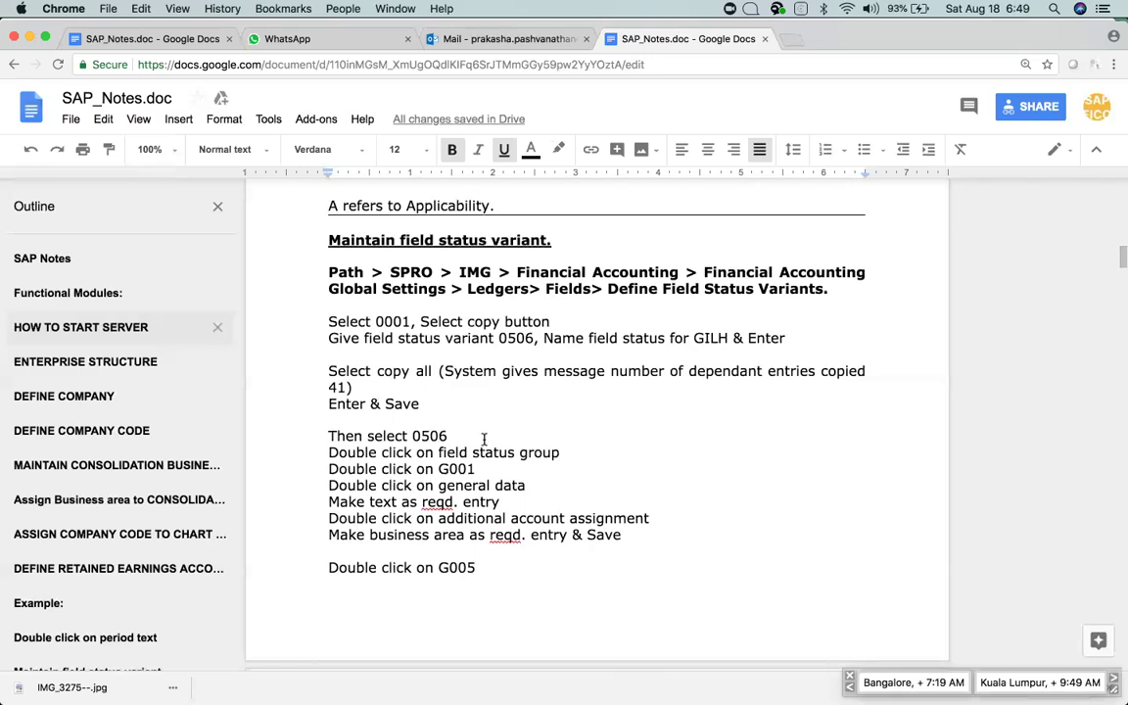
# Switch to SAP, reopen the IMG and expand Financial Accounting (New) > Financial Accounting Global Settings (New) > Ledgers.
pyautogui.press('super+Tab')
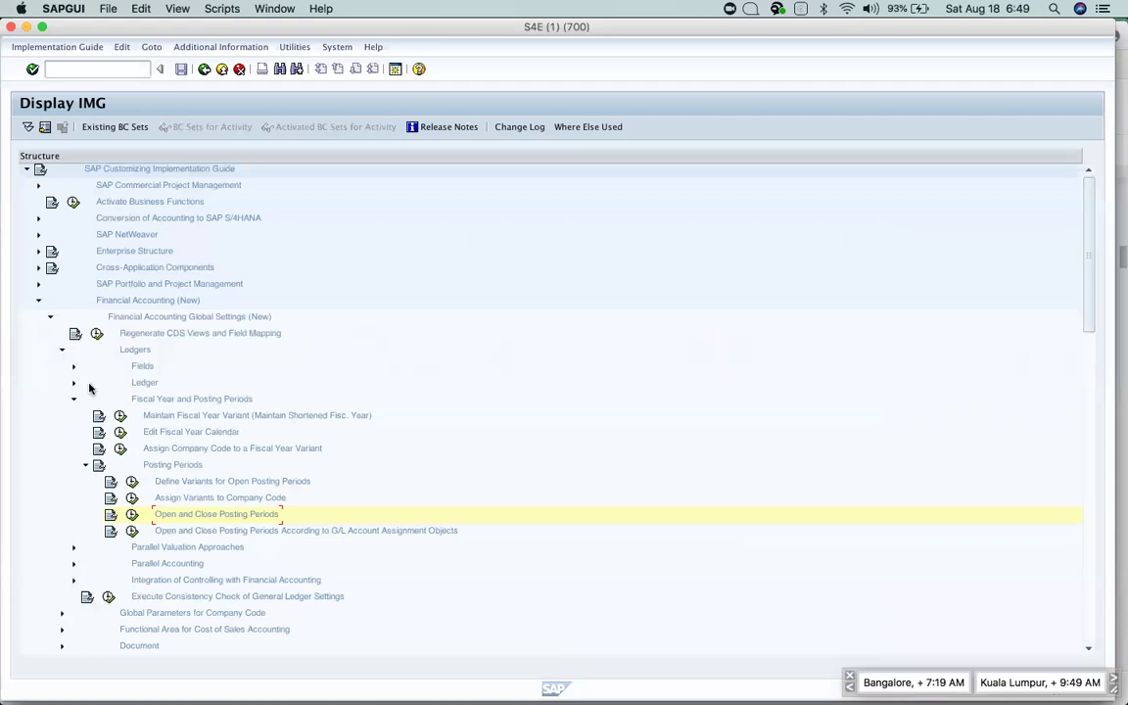
pyautogui.click(204, 69)
pyautogui.click(69, 126)
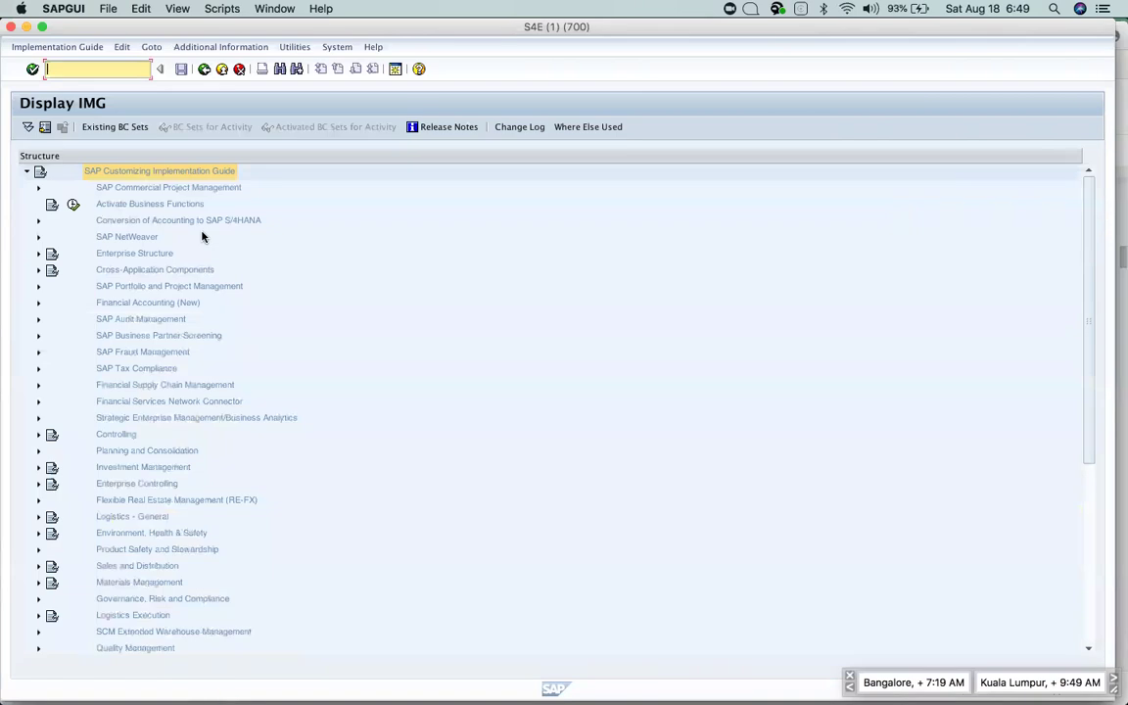
pyautogui.click(39, 302)
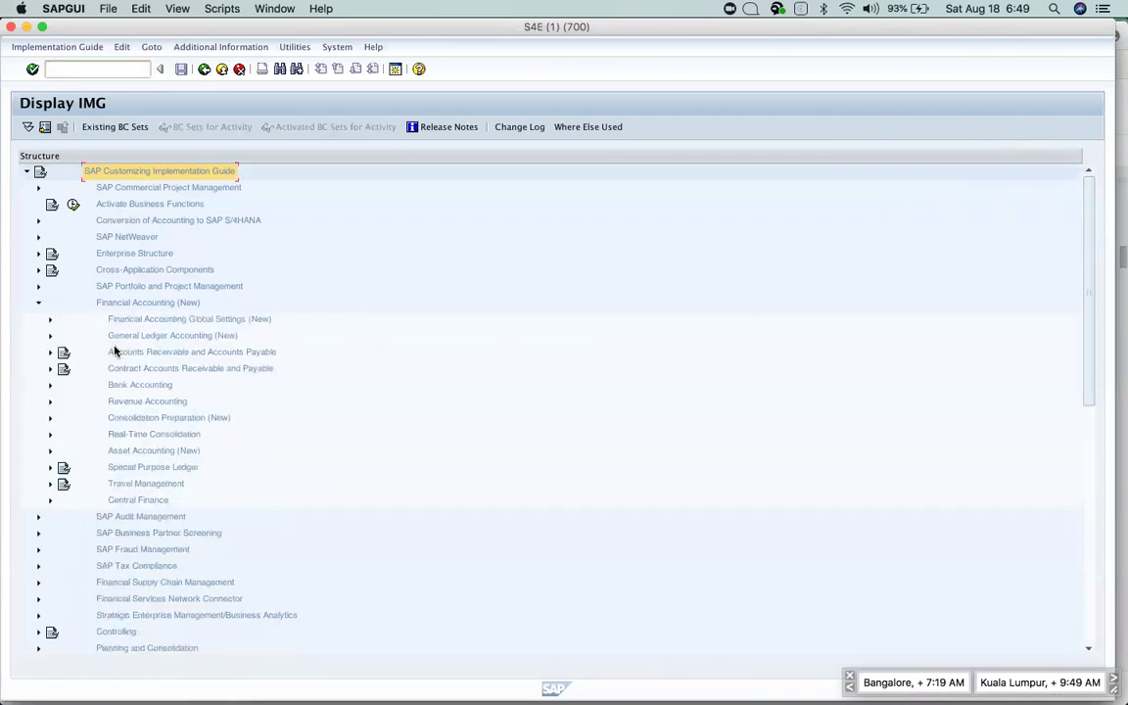
pyautogui.click(50, 319)
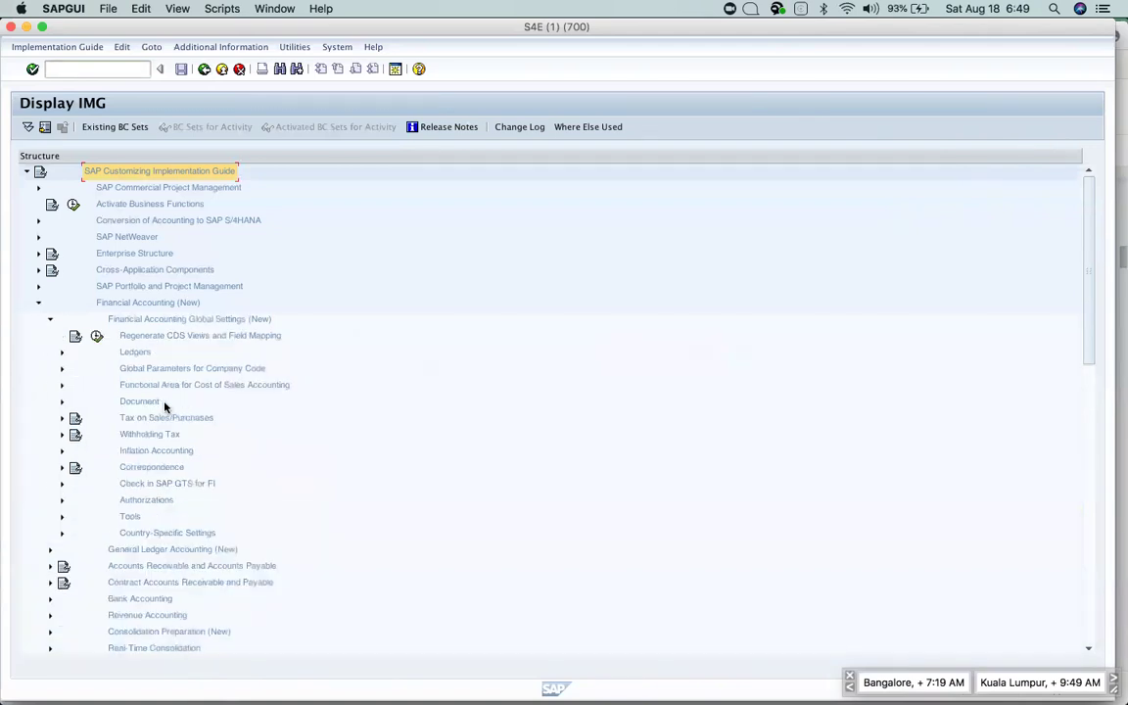
pyautogui.click(62, 352)
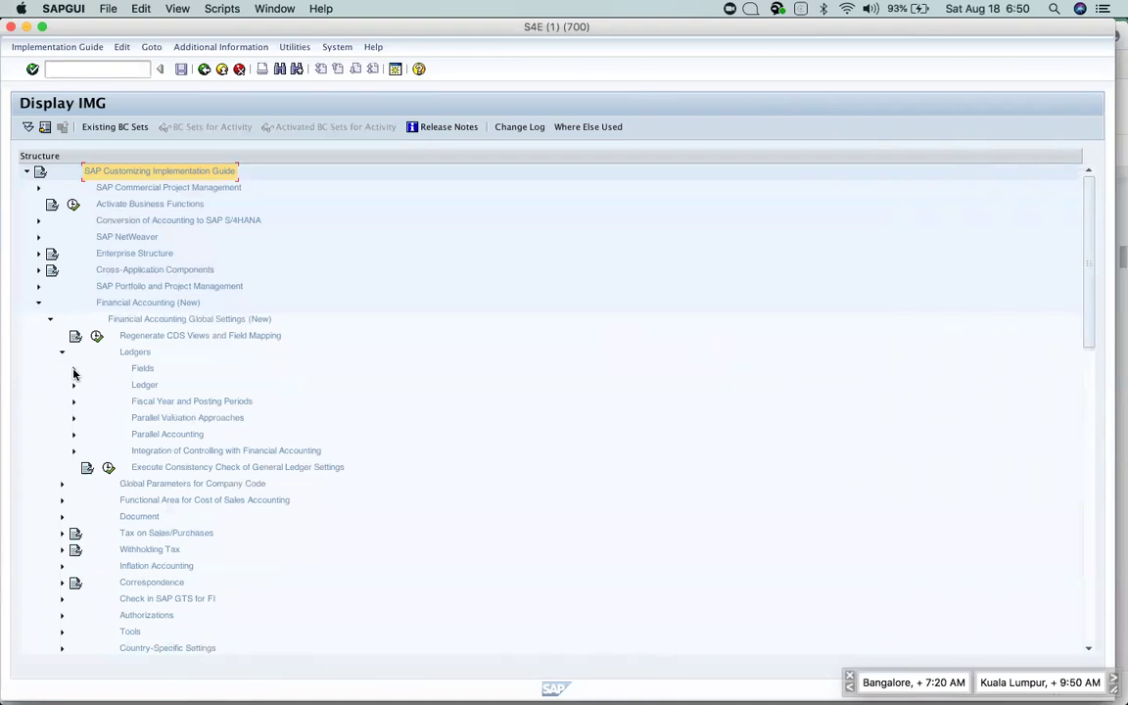
# Check the path in the Chrome notes, return to SAP and open Define Field Status Variants under Ledgers > Fields.
pyautogui.press('super+Tab')
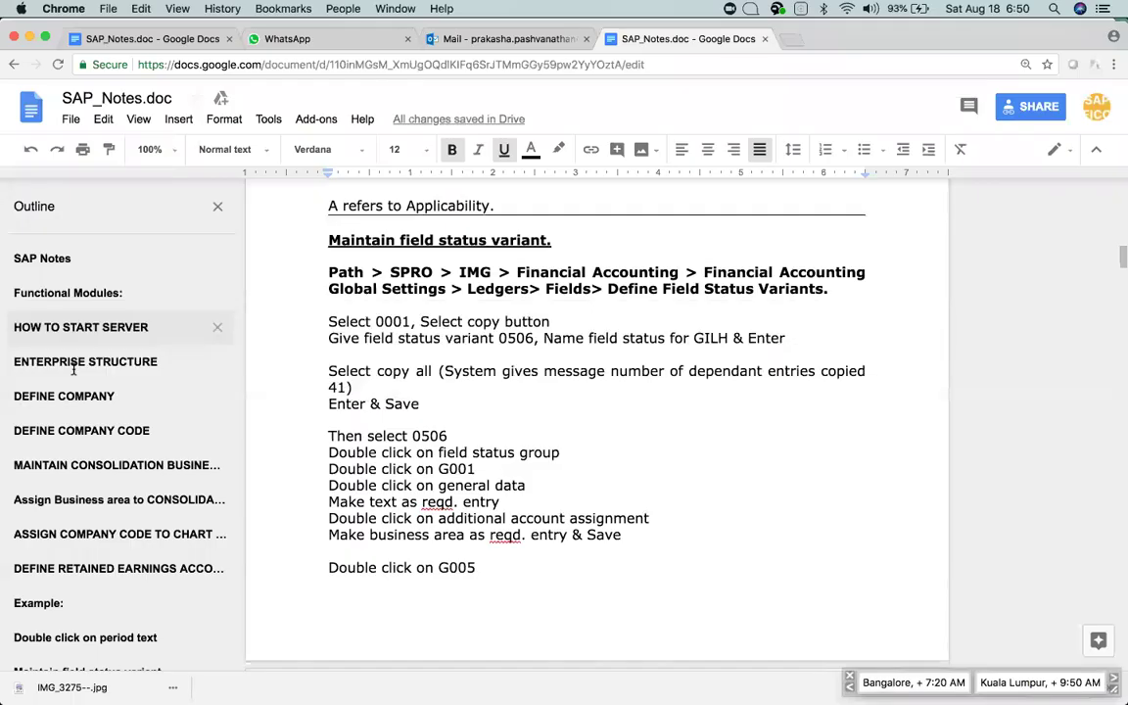
pyautogui.press('super+Tab')
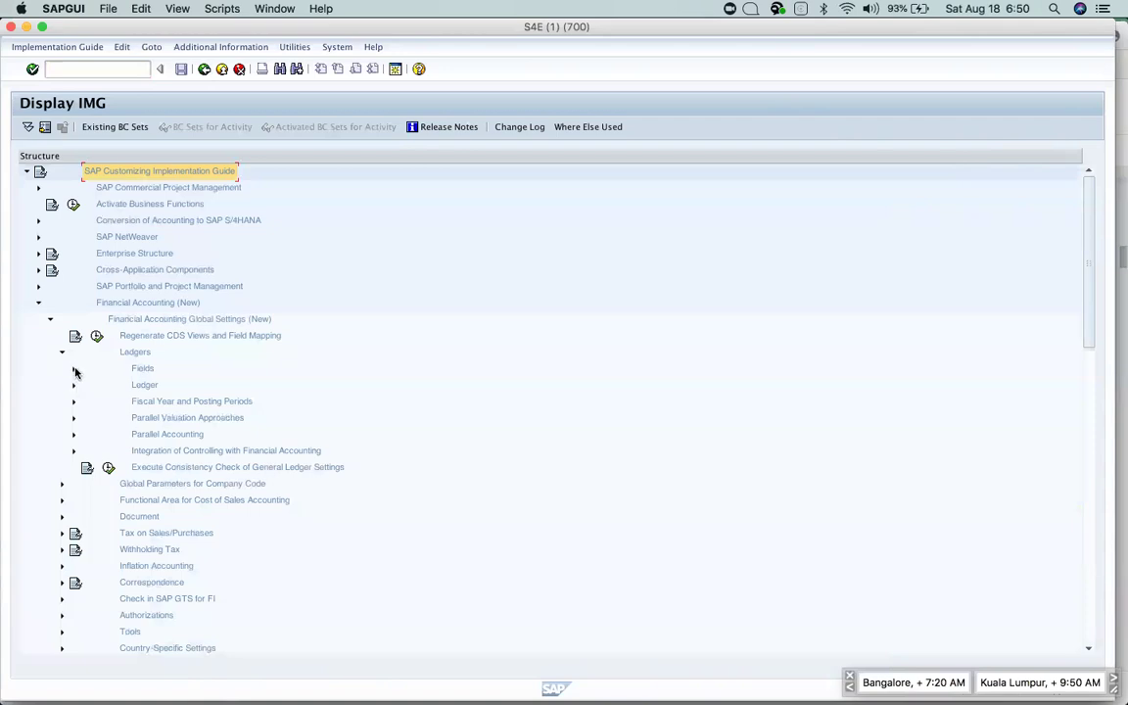
pyautogui.click(74, 369)
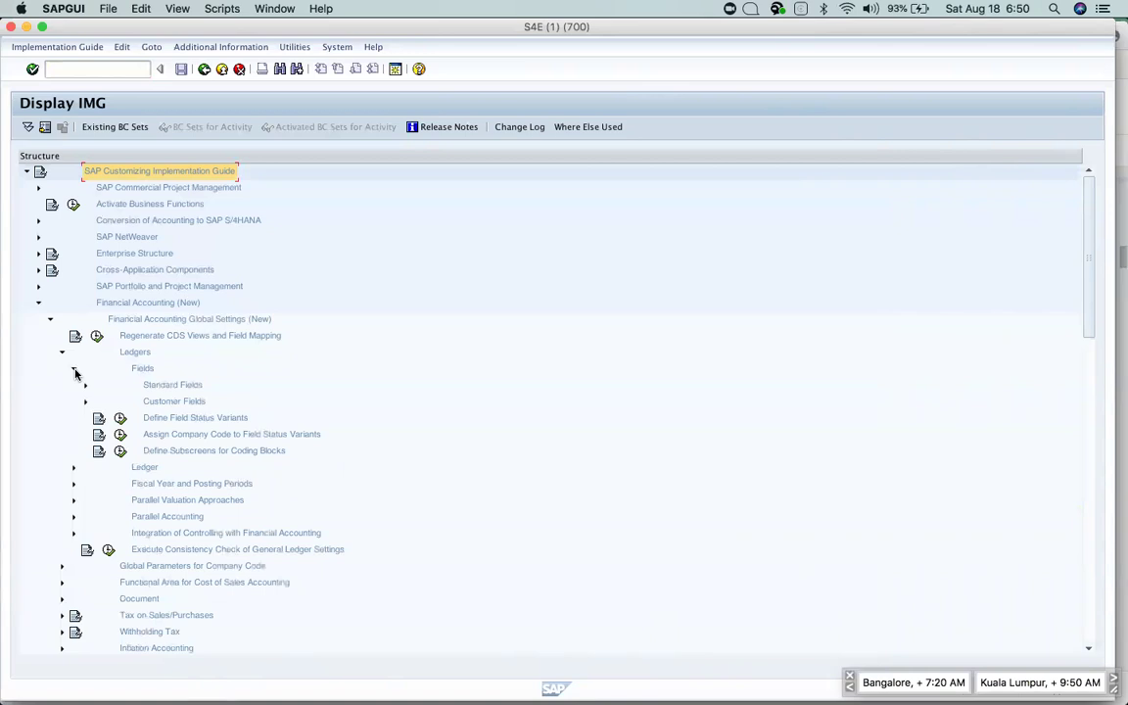
pyautogui.click(119, 418)
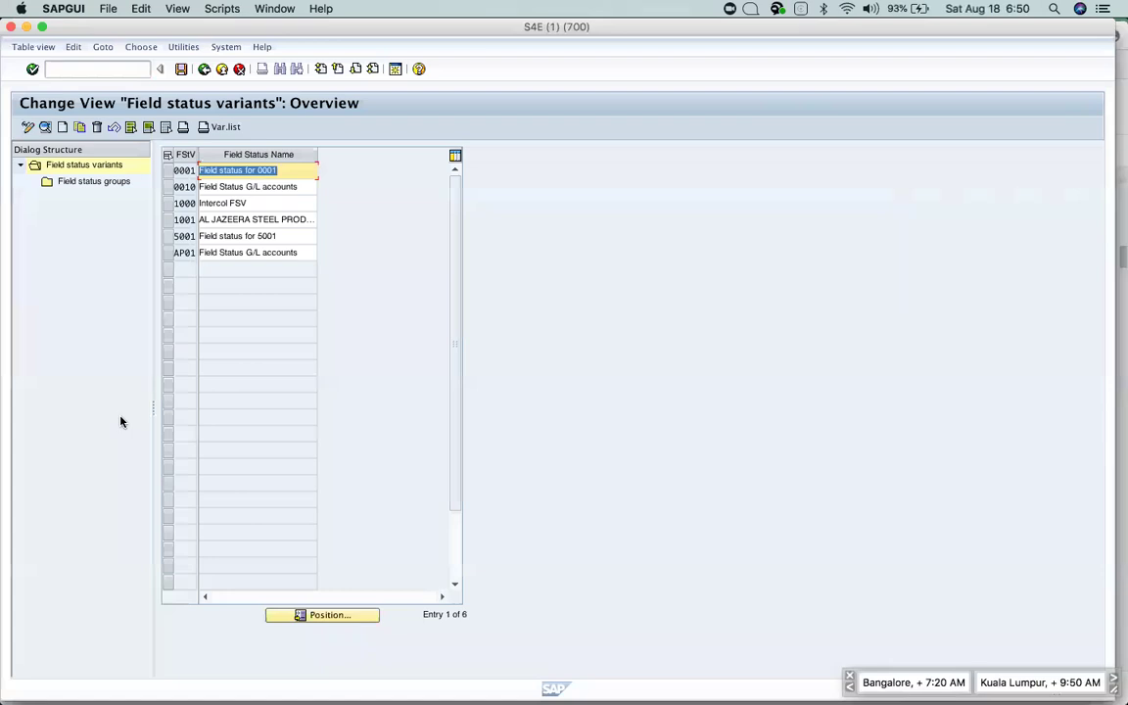
# Open the field status groups of variant 0001 and look through the list.
pyautogui.click(175, 170)
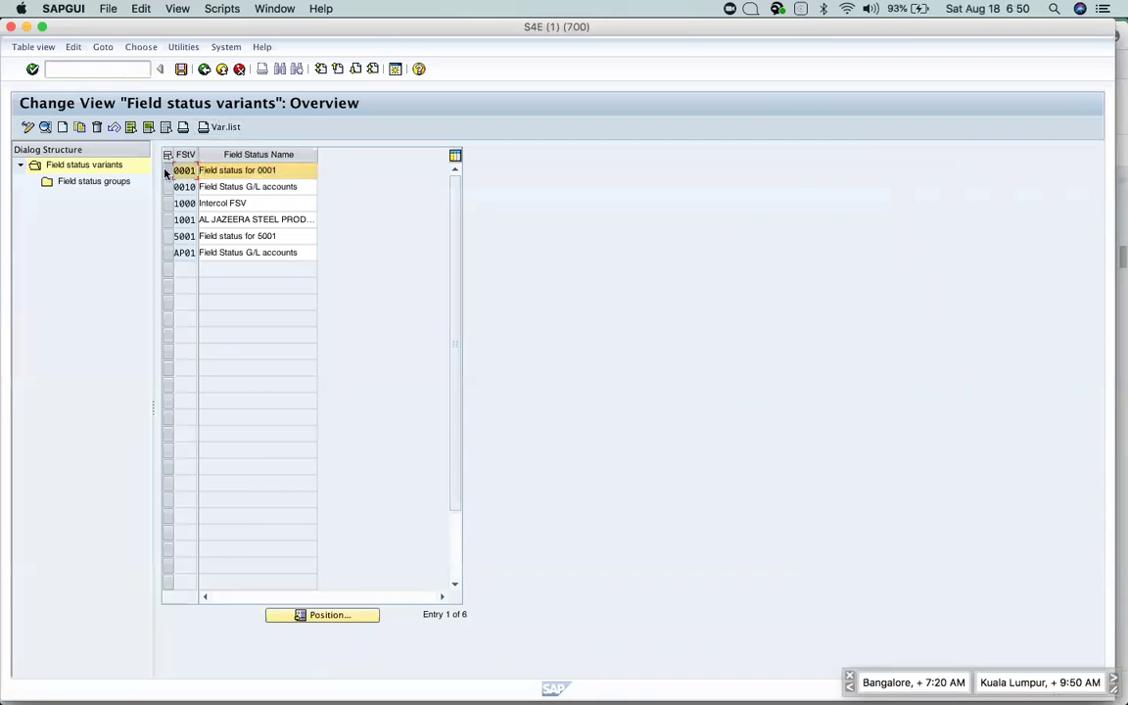
pyautogui.doubleClick(93, 184)
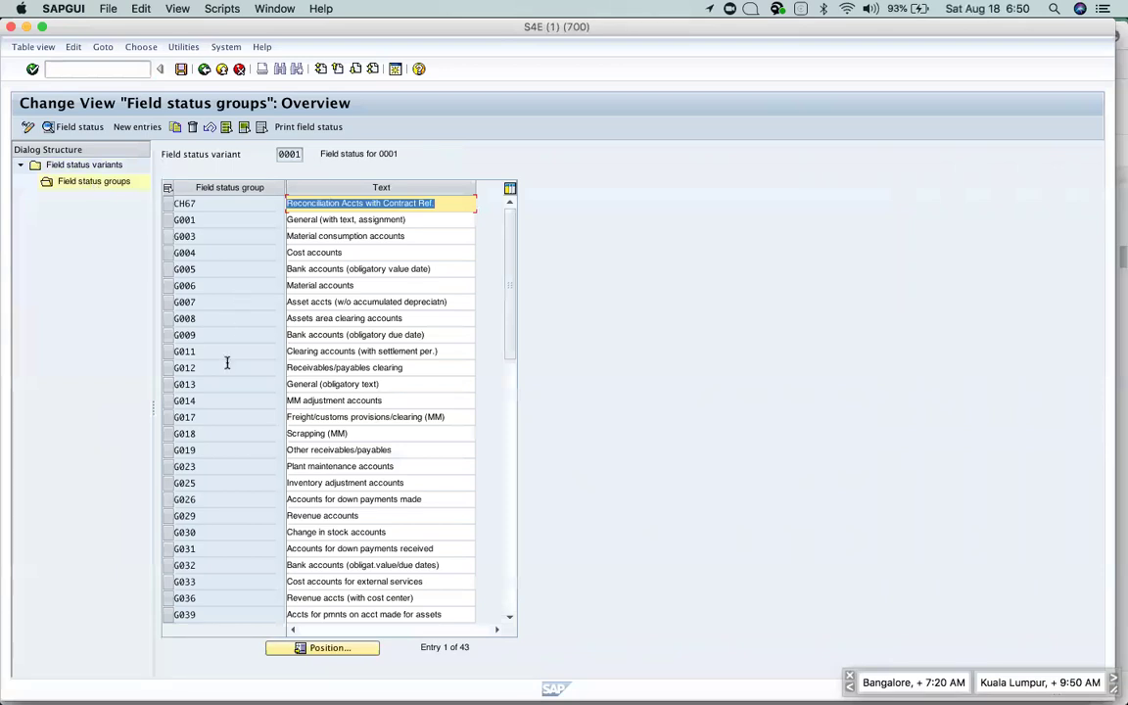
pyautogui.scroll(-6, 226, 365)
pyautogui.scroll(6, 226, 367)
# Open the General data of group G001, switch Text to required entry and set it back to optional entry.
pyautogui.click(166, 220)
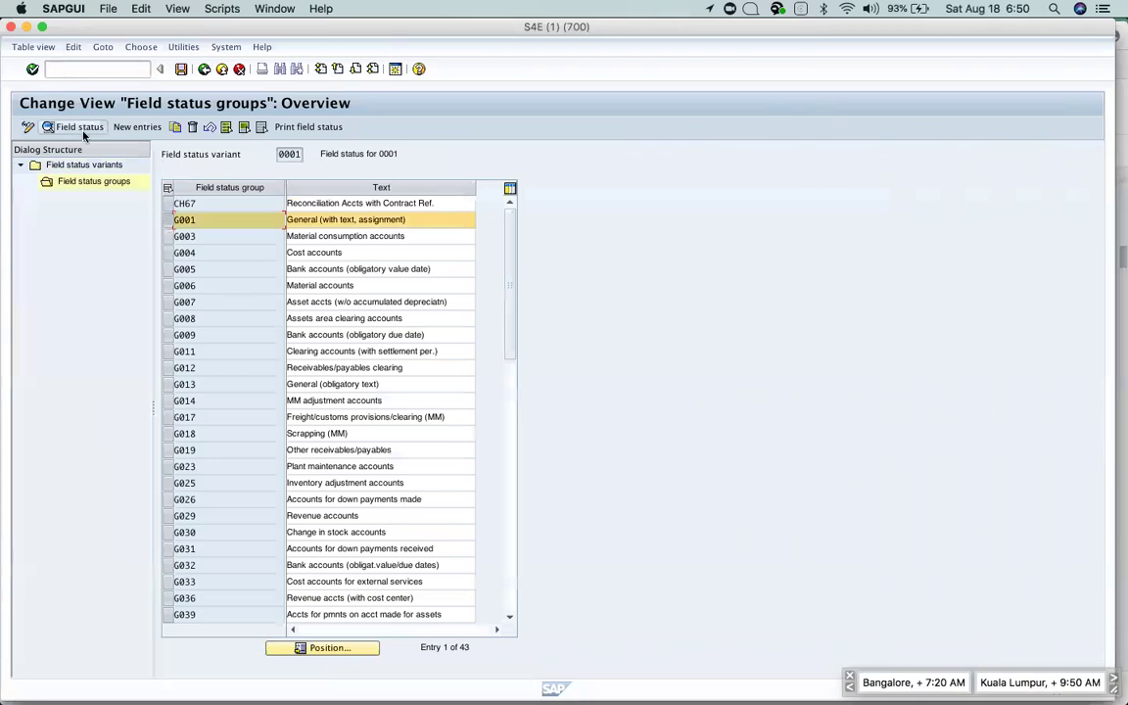
pyautogui.click(85, 134)
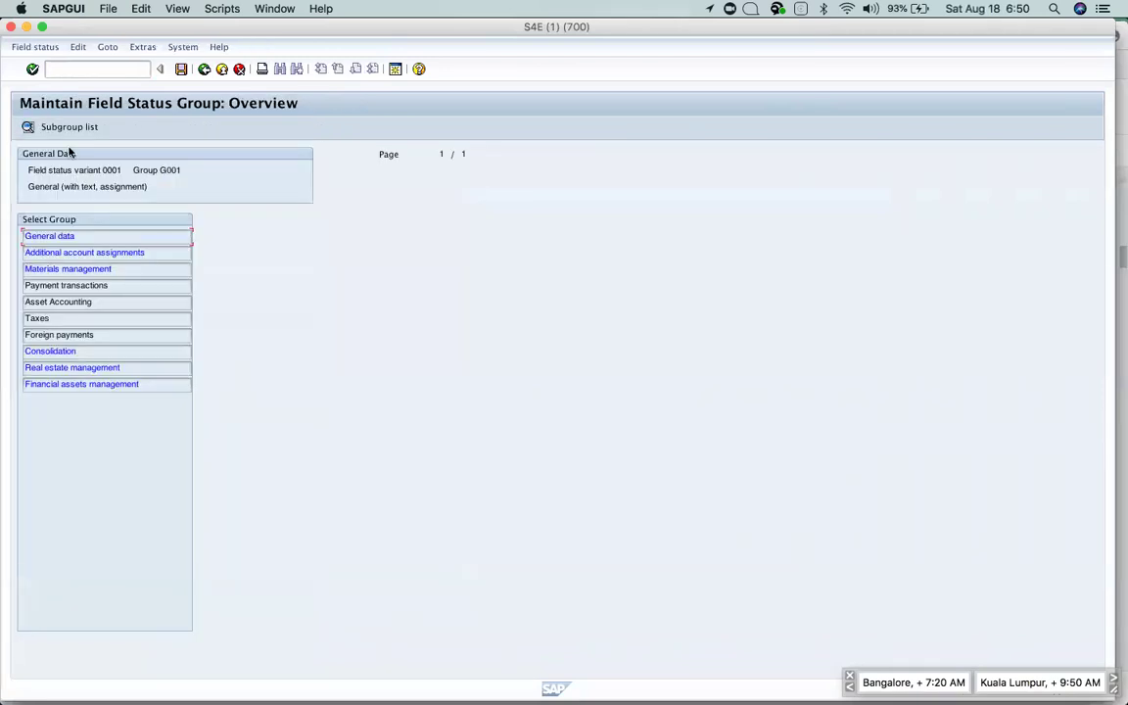
pyautogui.doubleClick(53, 236)
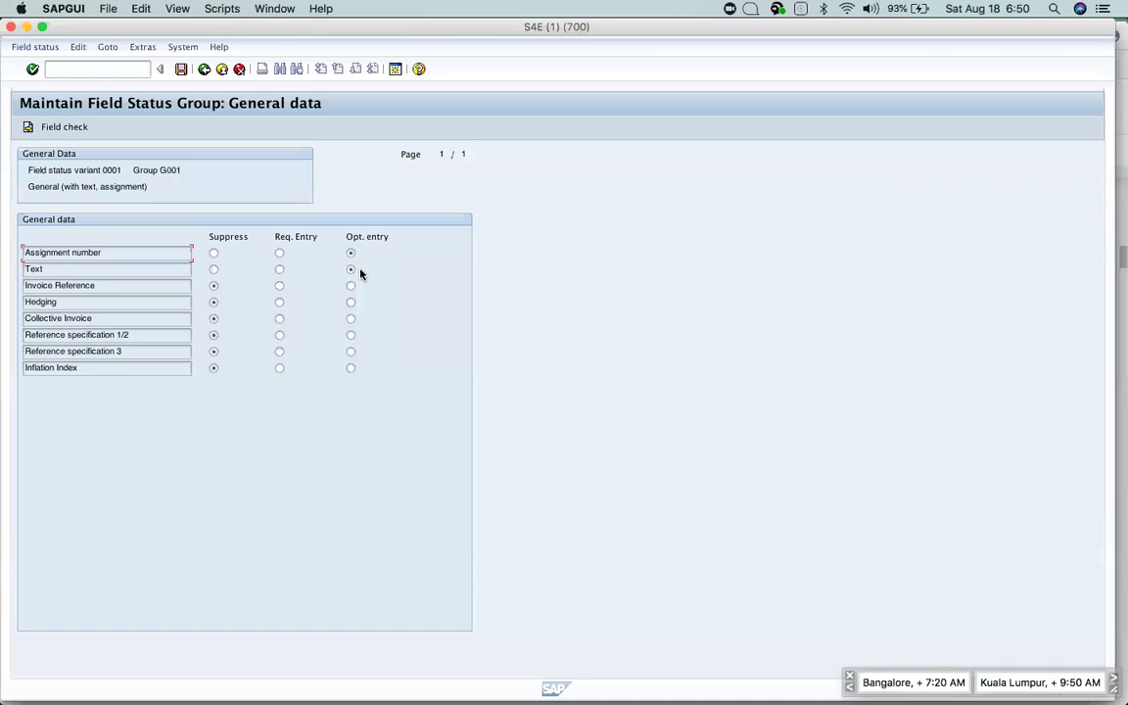
pyautogui.click(280, 270)
pyautogui.click(349, 270)
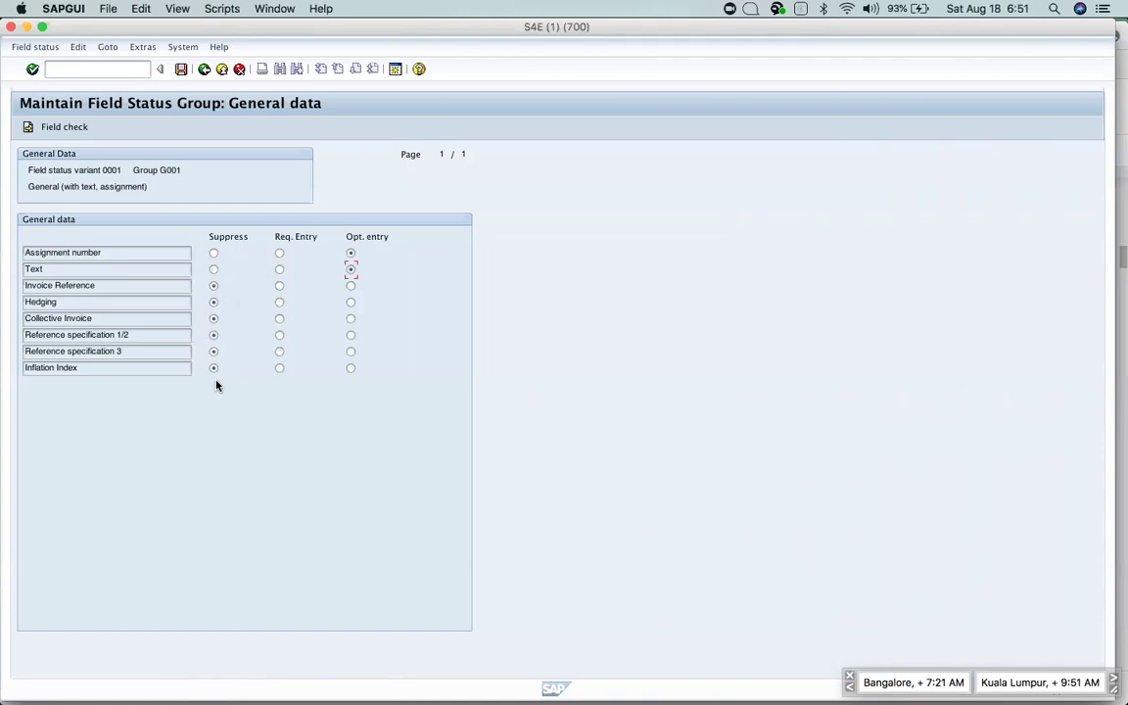
# View the Materials management field statuses of group G001 and return to the field status group list.
pyautogui.click(203, 69)
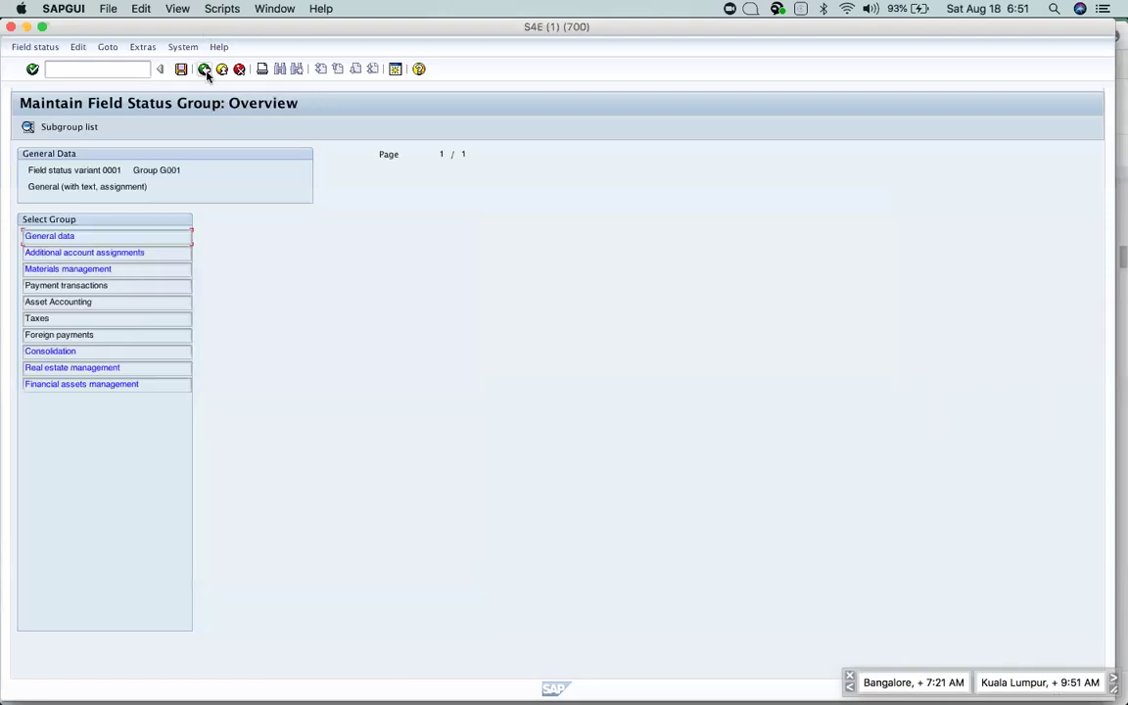
pyautogui.click(48, 269)
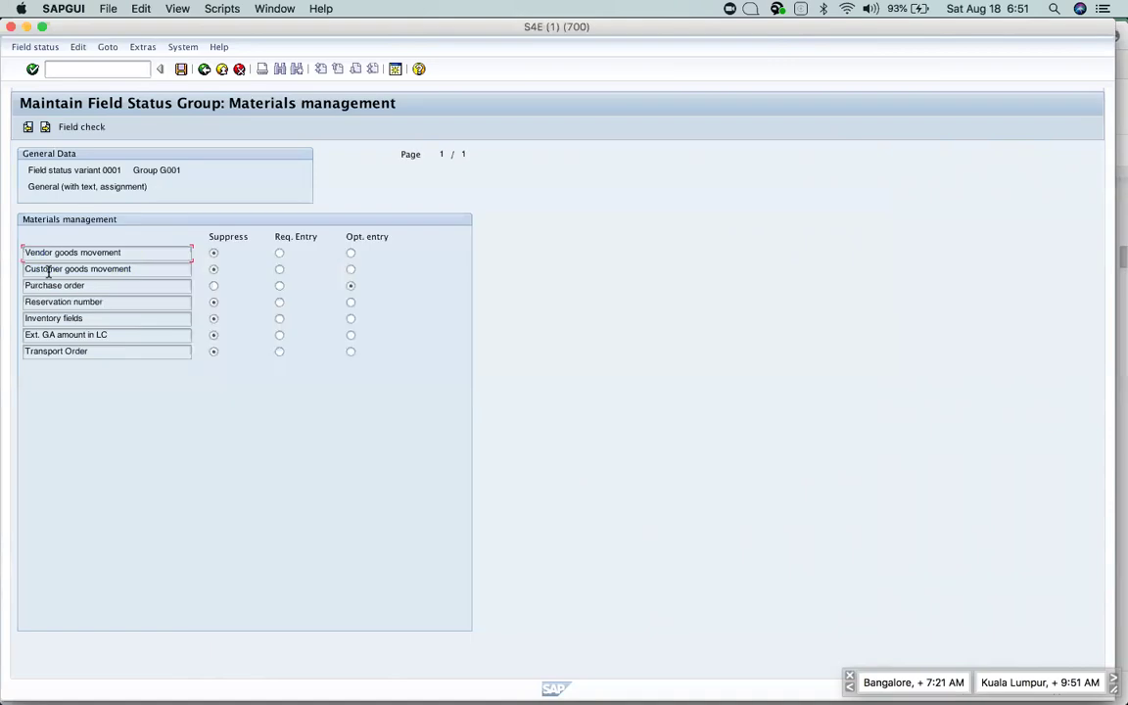
pyautogui.click(205, 70)
pyautogui.click(205, 70)
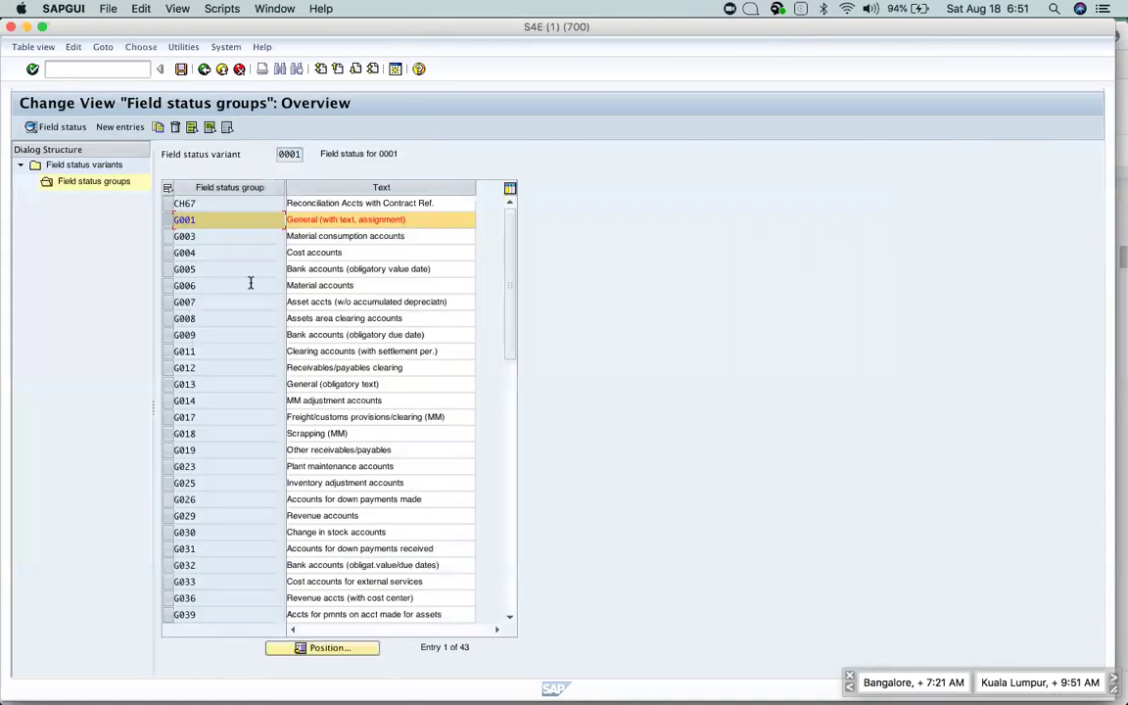
# Examine the General data and Payment transactions field statuses of bank accounts group G005, especially the value date, and return to the group list.
pyautogui.click(167, 269)
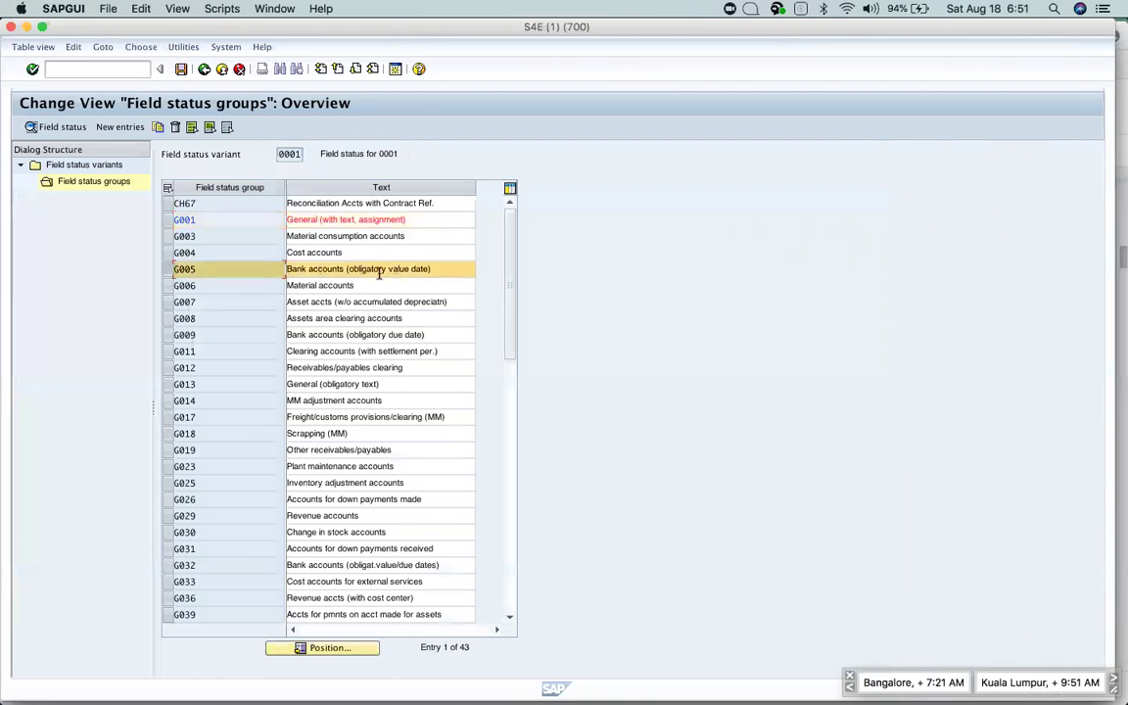
pyautogui.doubleClick(212, 269)
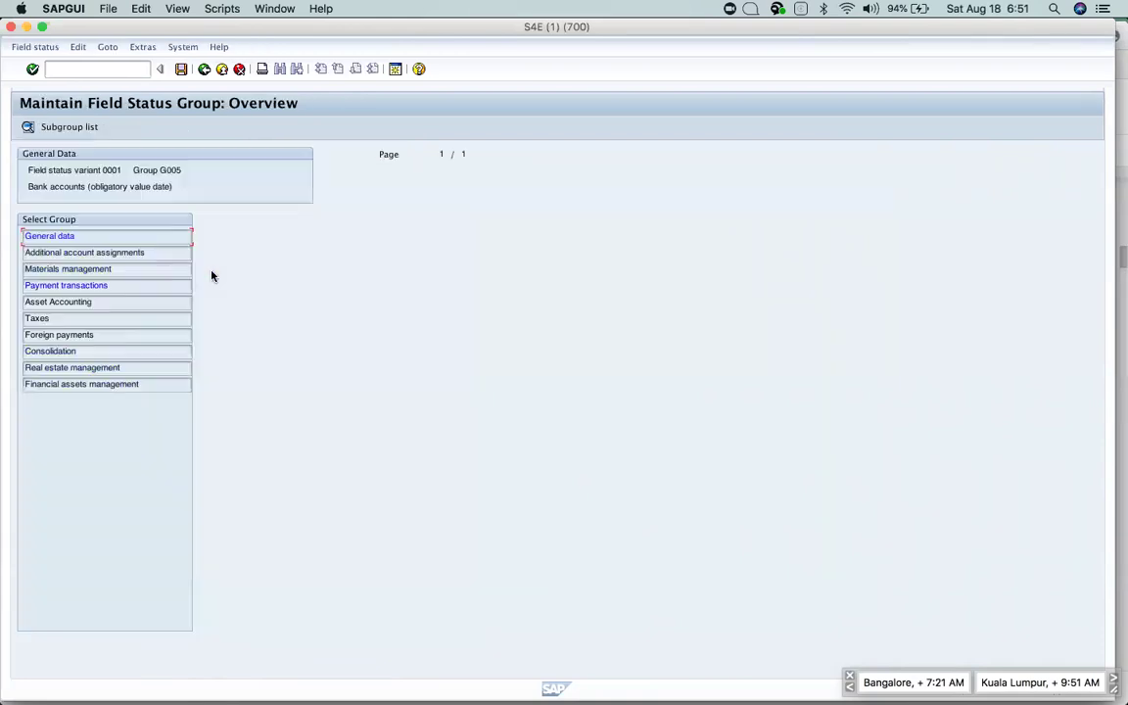
pyautogui.click(48, 237)
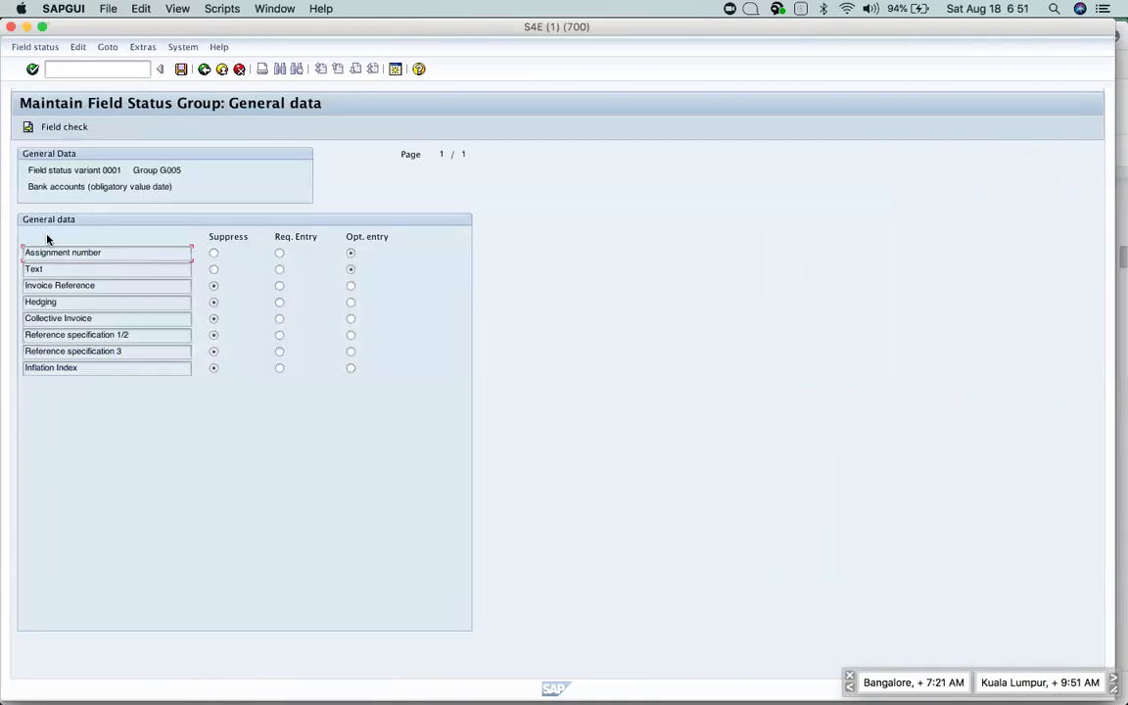
pyautogui.click(204, 69)
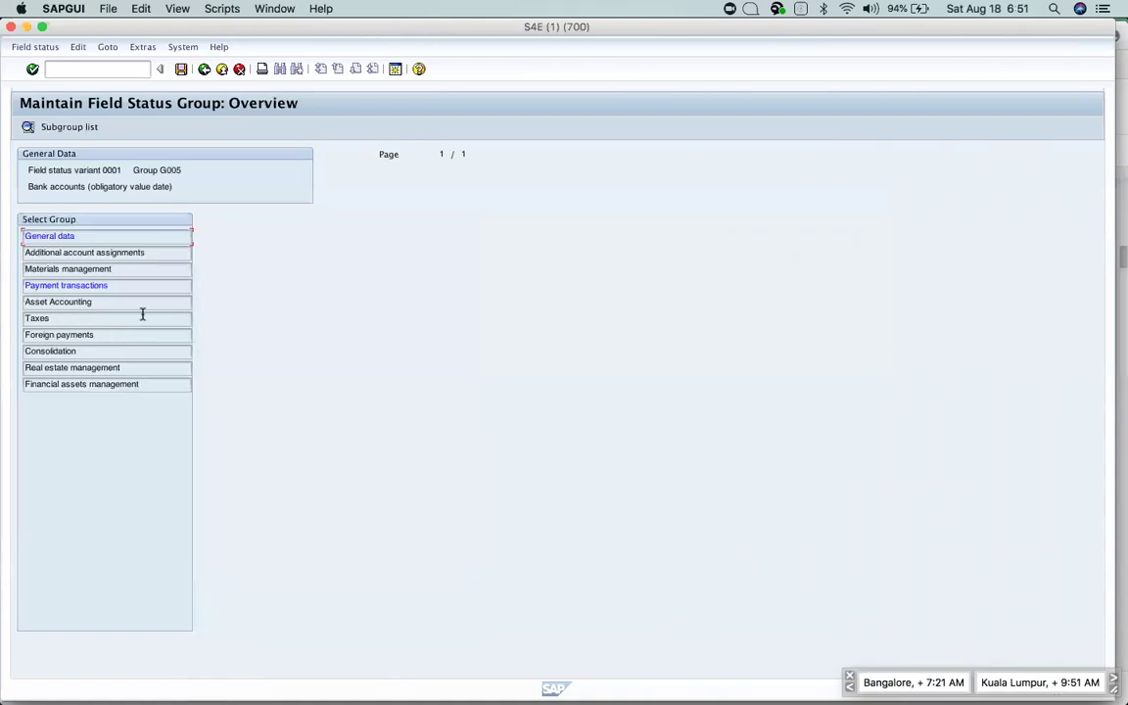
pyautogui.click(82, 284)
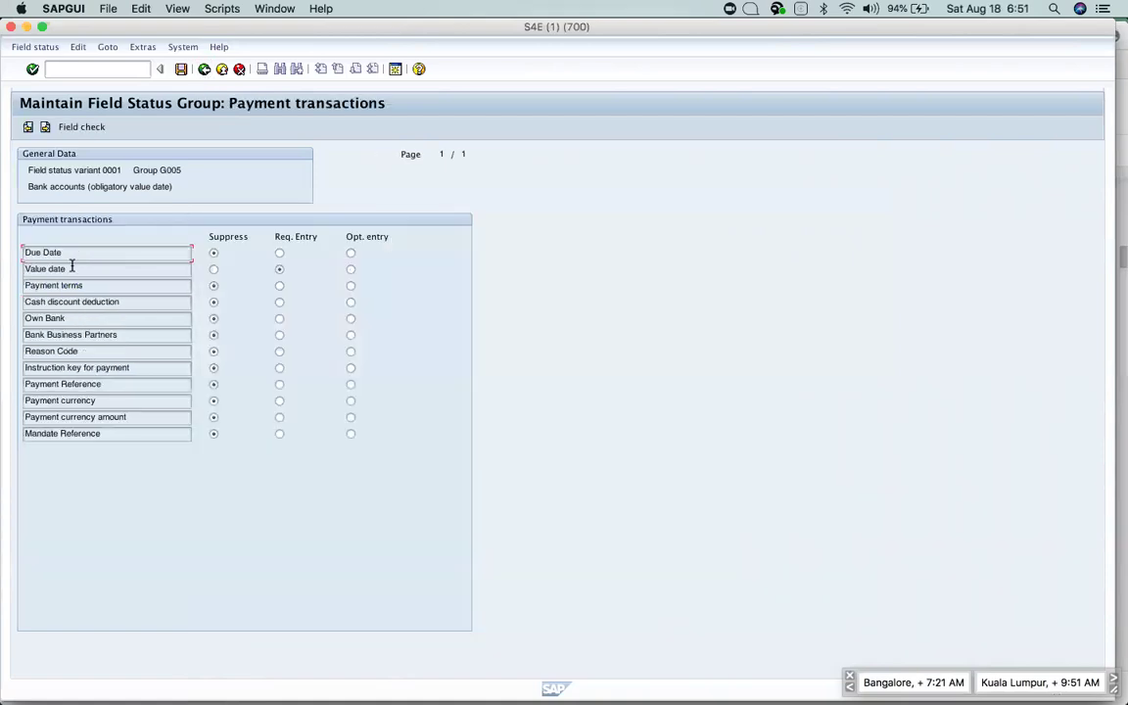
pyautogui.press('Down')
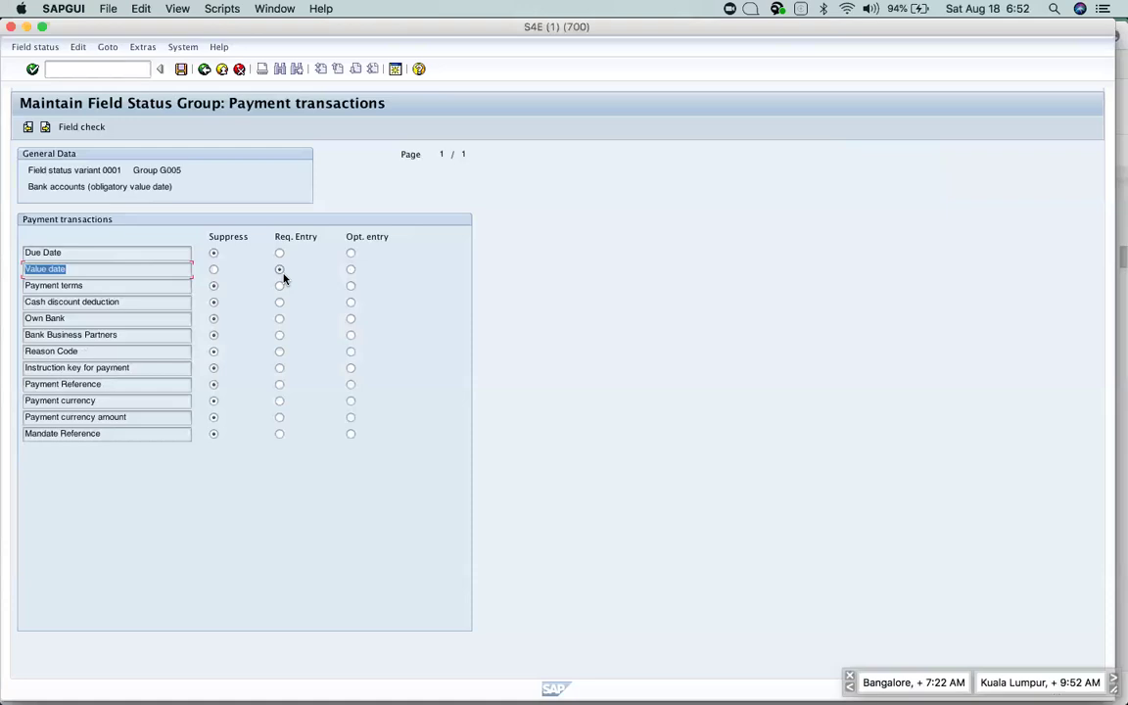
pyautogui.click(204, 69)
pyautogui.click(204, 70)
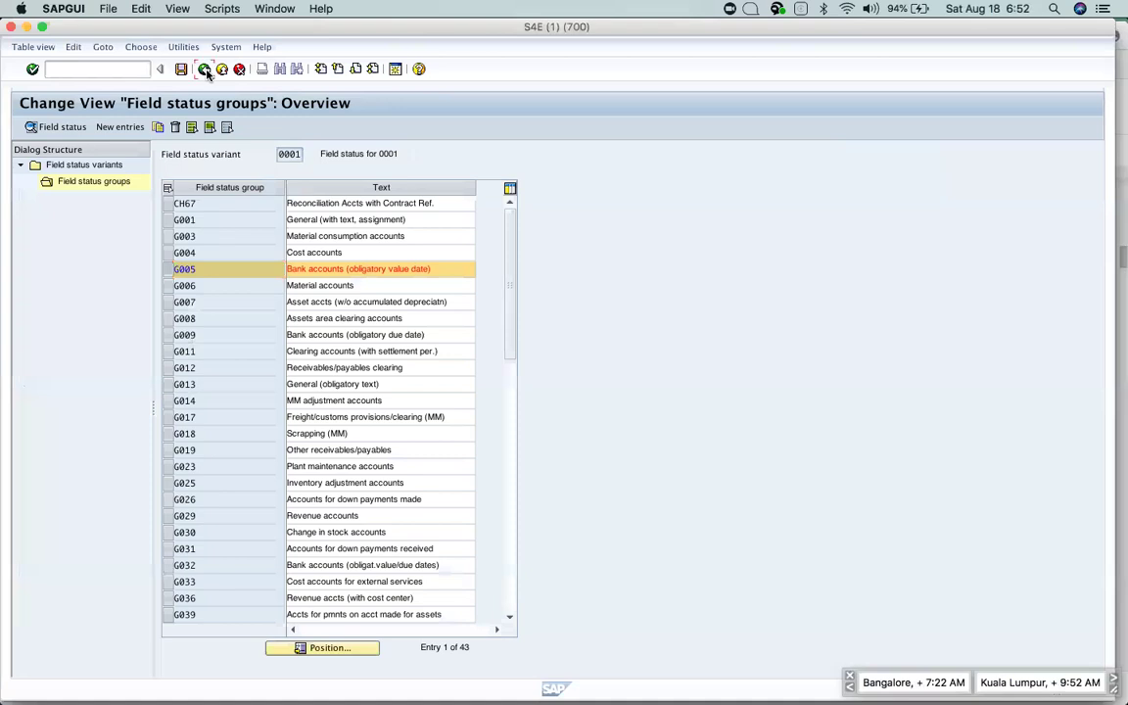
# Return to the field status variants, view the groups of variant 0001 once more and go back to the variant list.
pyautogui.click(205, 69)
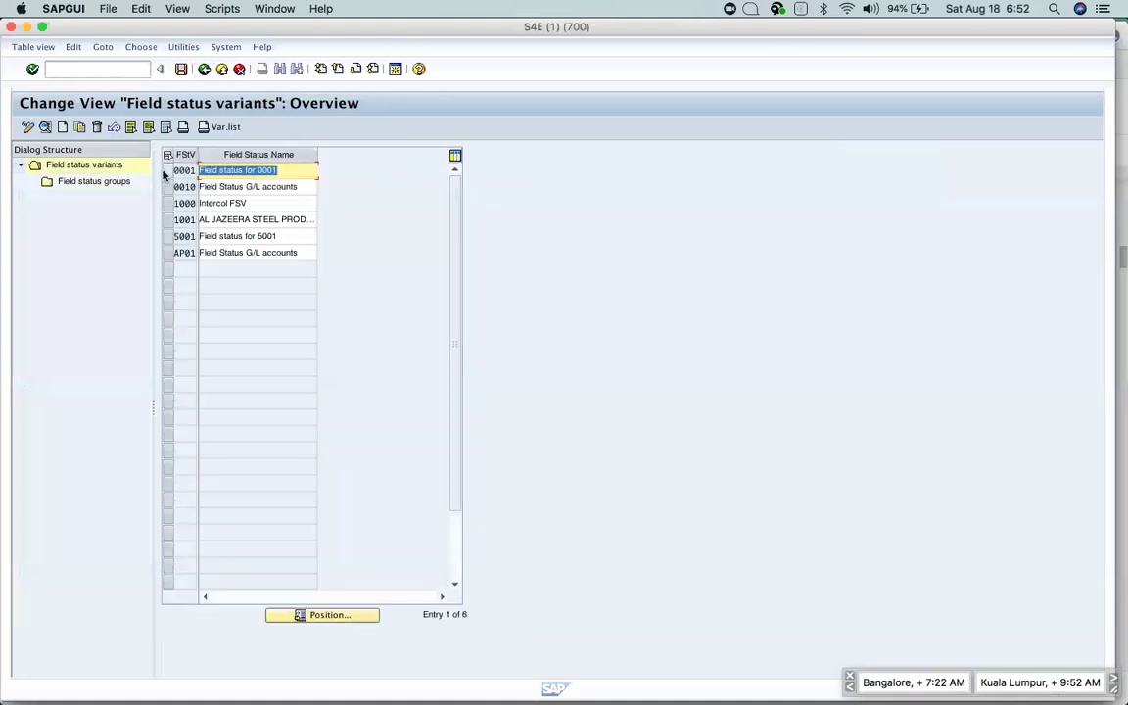
pyautogui.click(94, 182)
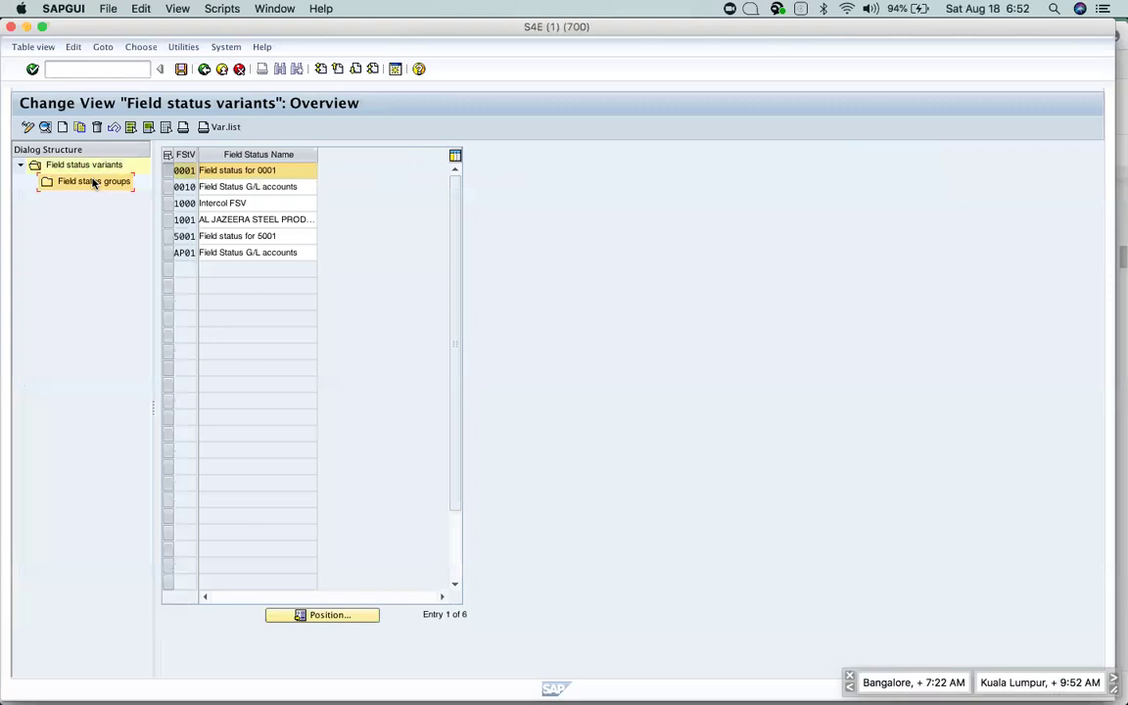
pyautogui.doubleClick(94, 183)
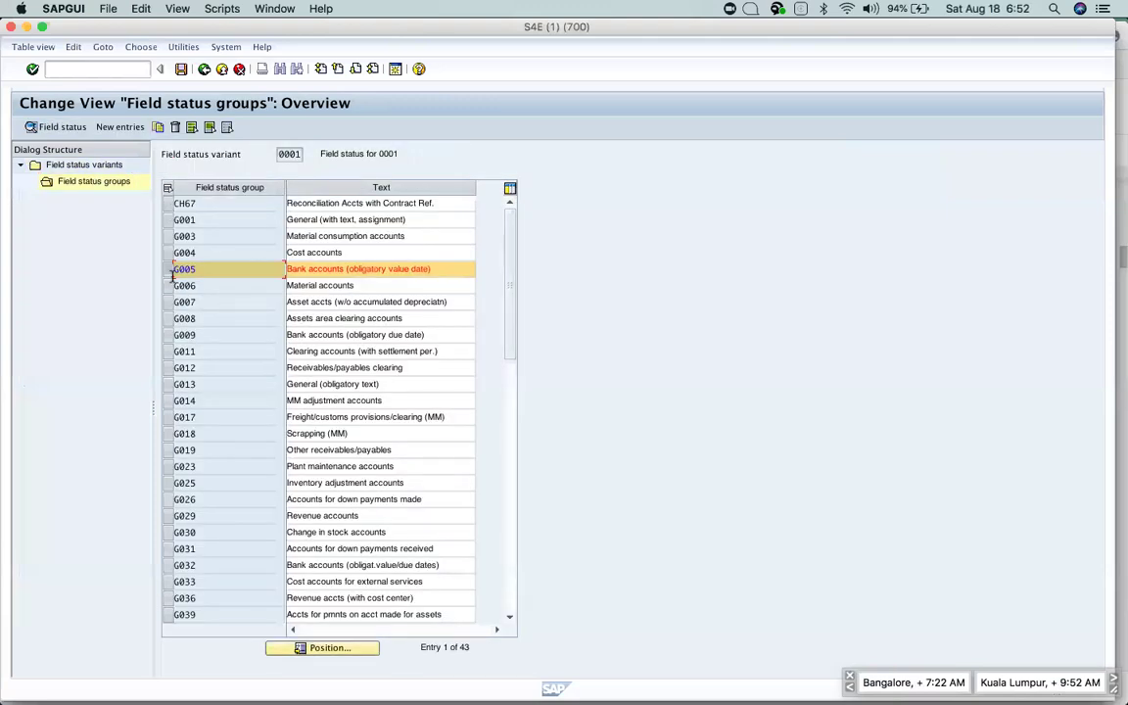
pyautogui.click(204, 69)
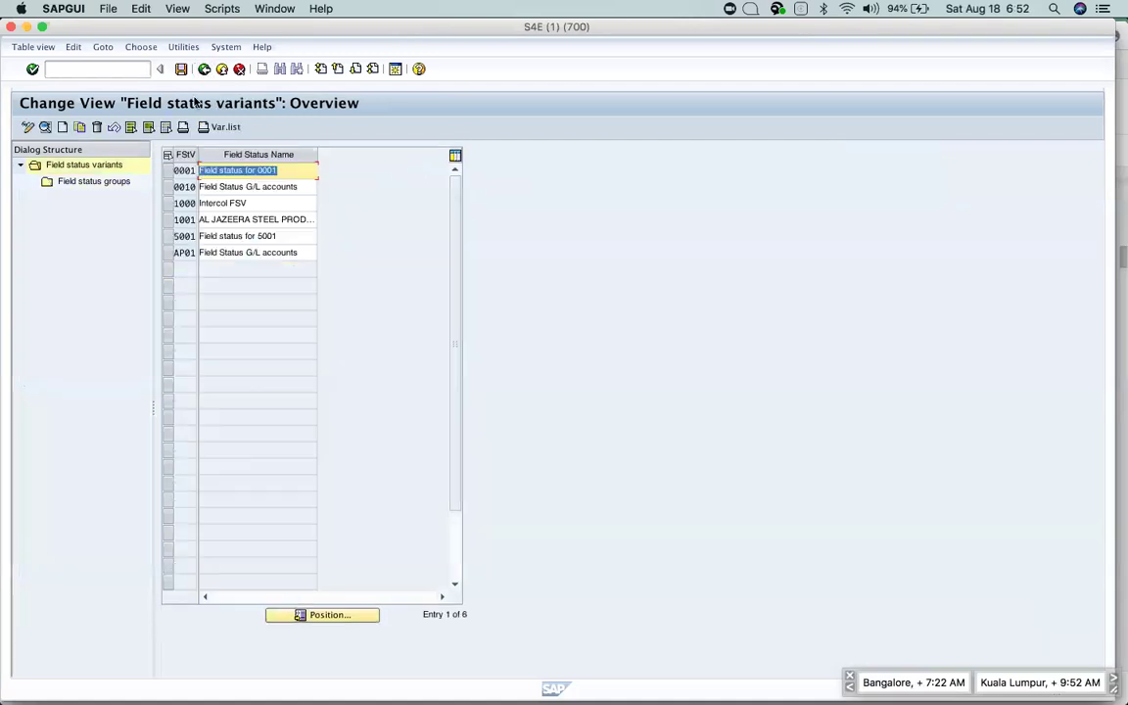
# Start a copy of field status variant 0001 and enter H100 as the new variant key.
pyautogui.click(170, 172)
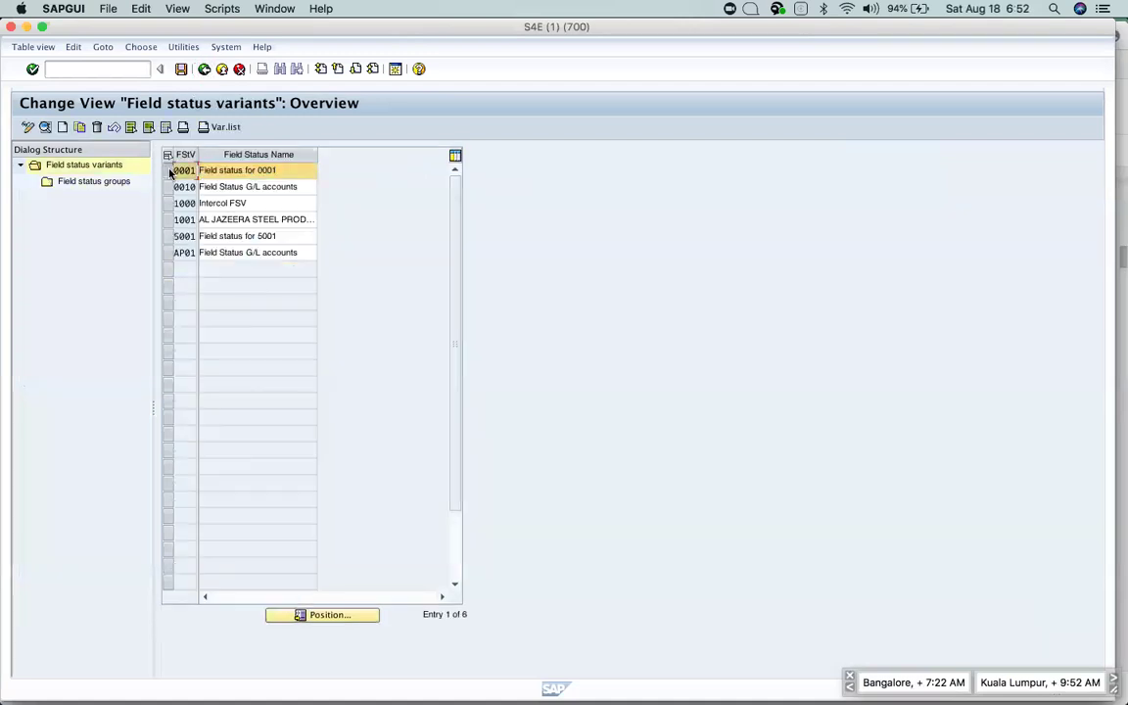
pyautogui.click(79, 129)
pyautogui.write('H')
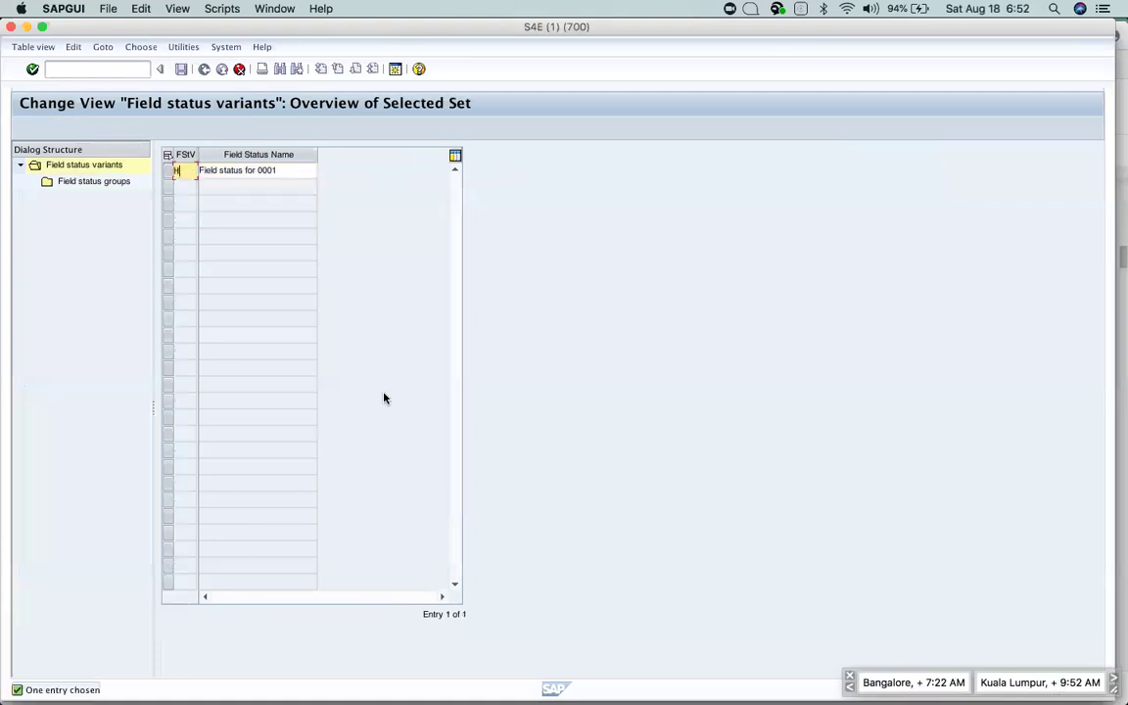
pyautogui.write('100')
pyautogui.press('Tab')
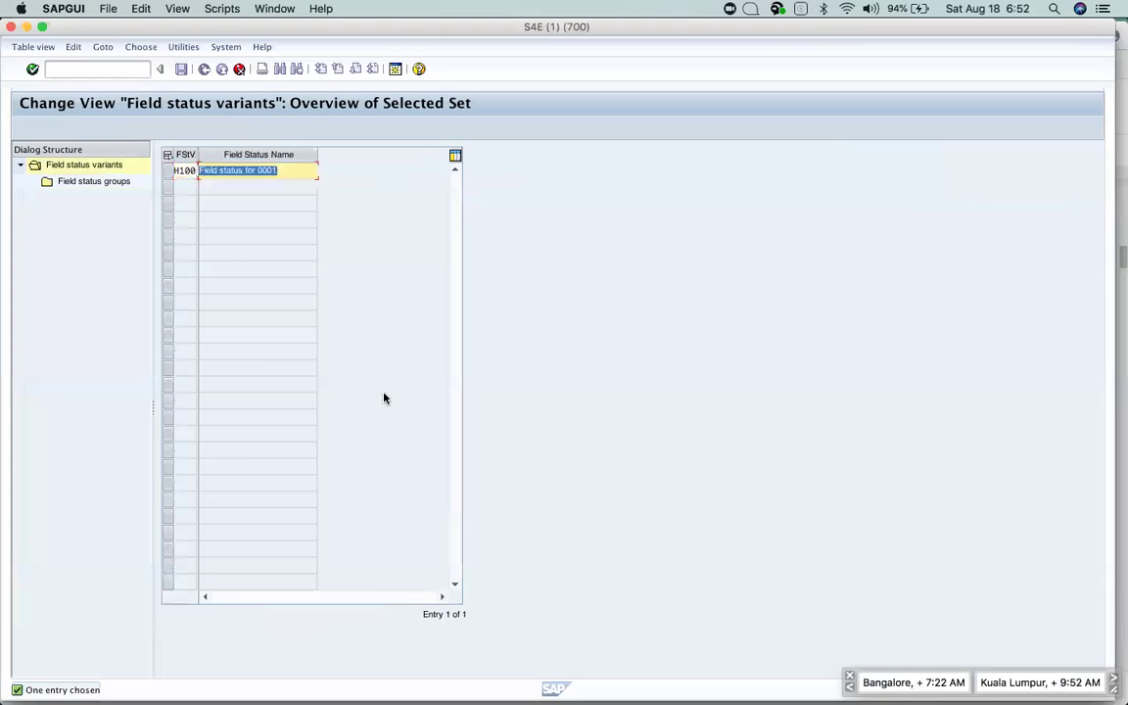
# Name variant H100 "HBO FSV" and copy it with all dependent entries.
pyautogui.write('B')
pyautogui.press('BackSpace')
pyautogui.write('HBO')
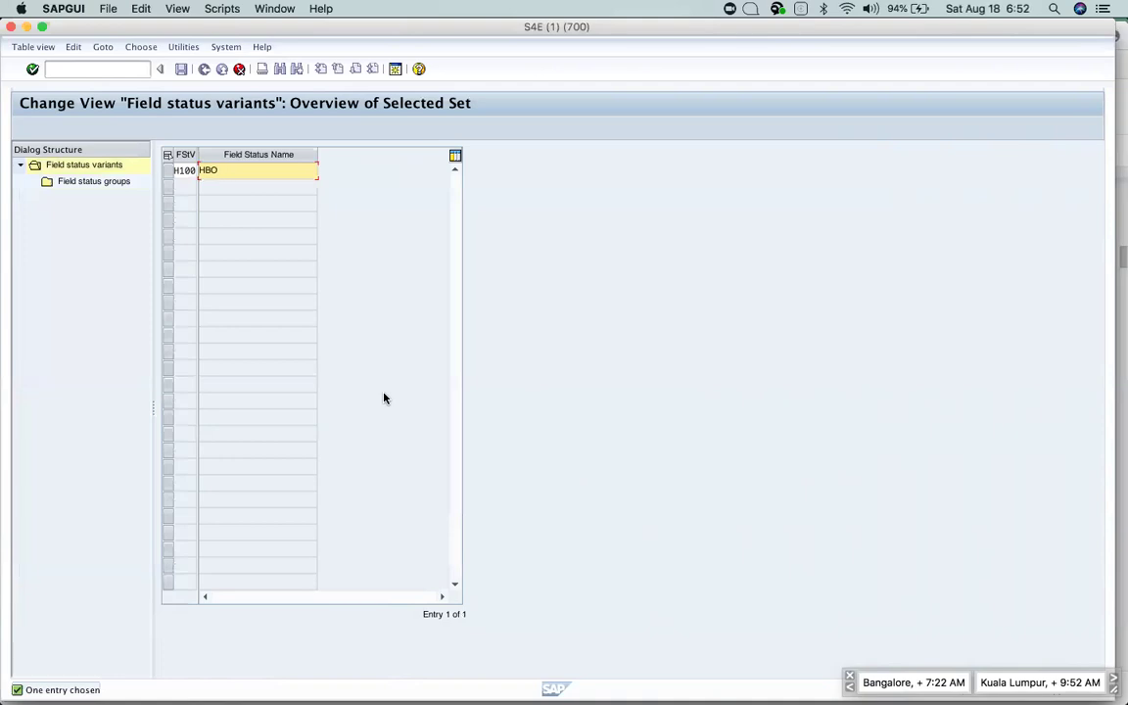
pyautogui.write('FSV')
pyautogui.press('Return')
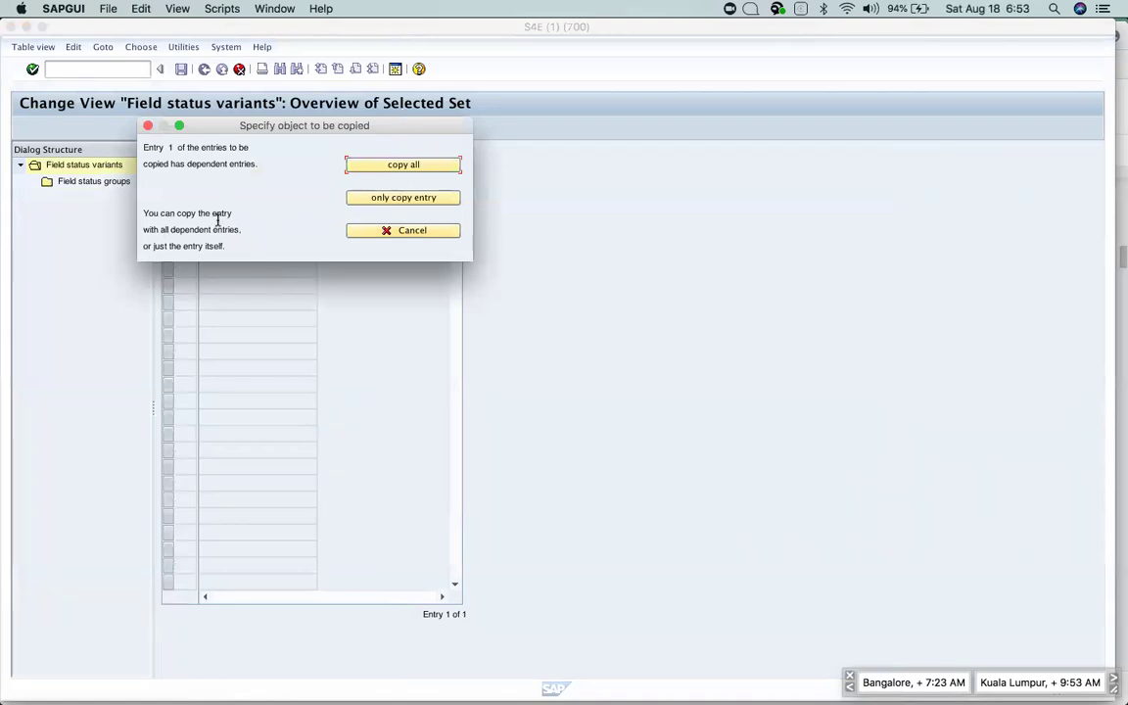
pyautogui.click(392, 166)
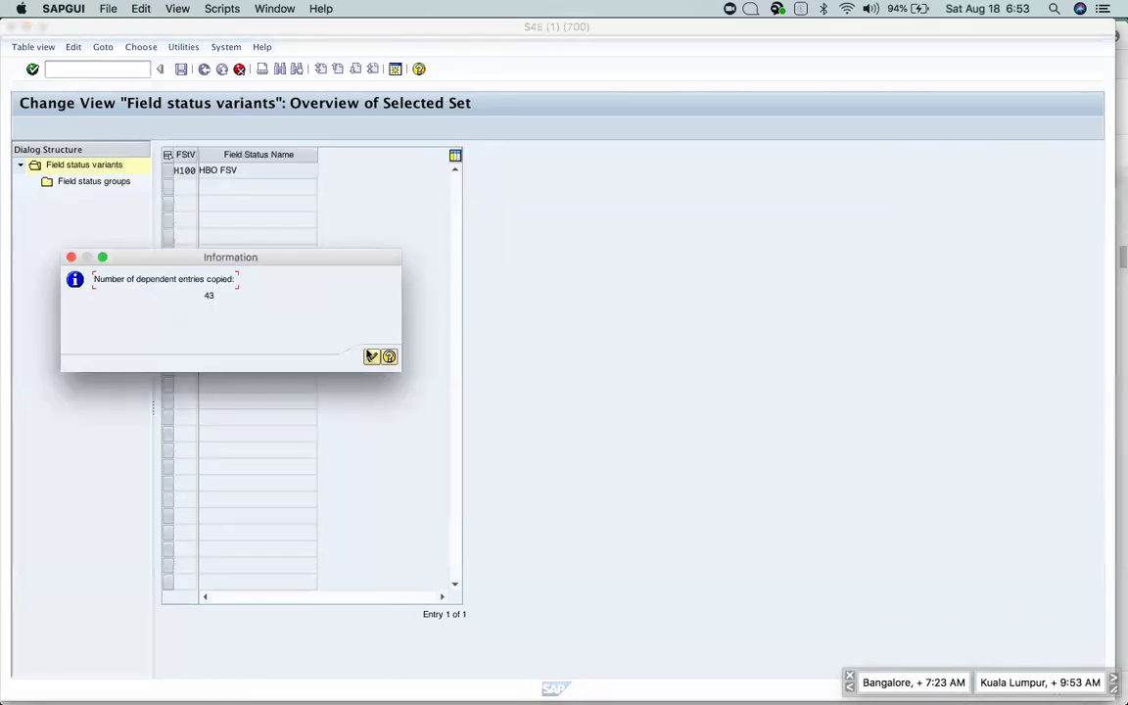
# Acknowledge the copied dependent entries, view the field status groups of variant H100 and return to the variant list.
pyautogui.click(371, 356)
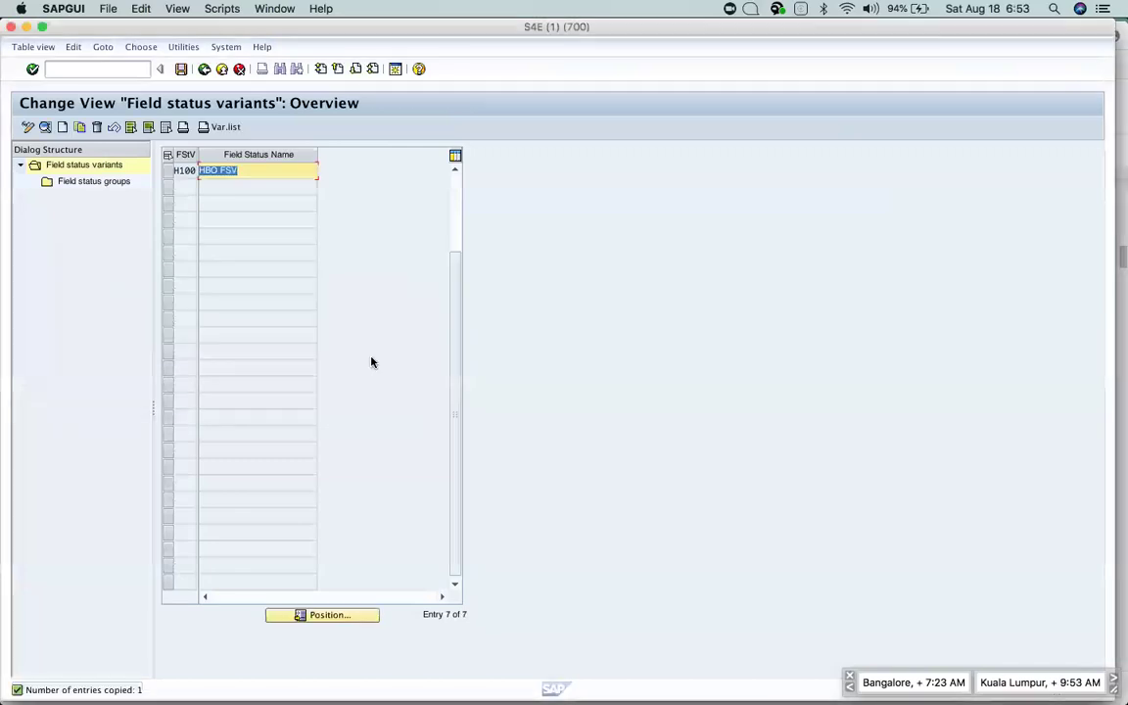
pyautogui.click(167, 173)
pyautogui.doubleClick(114, 184)
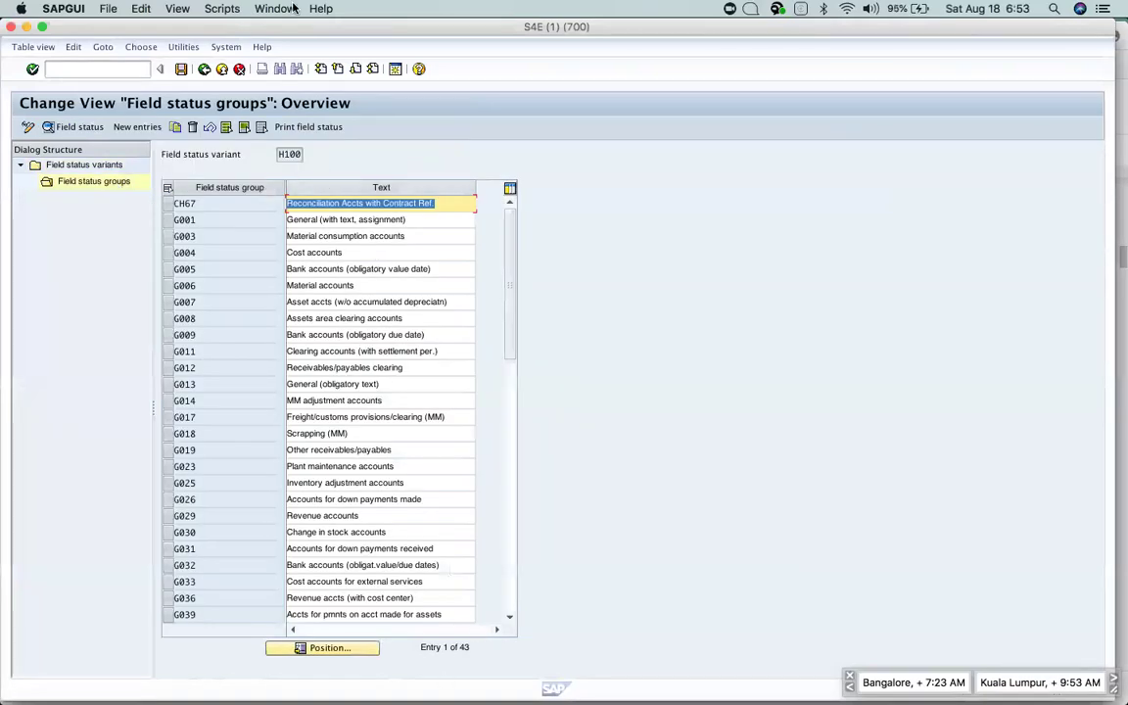
pyautogui.click(204, 70)
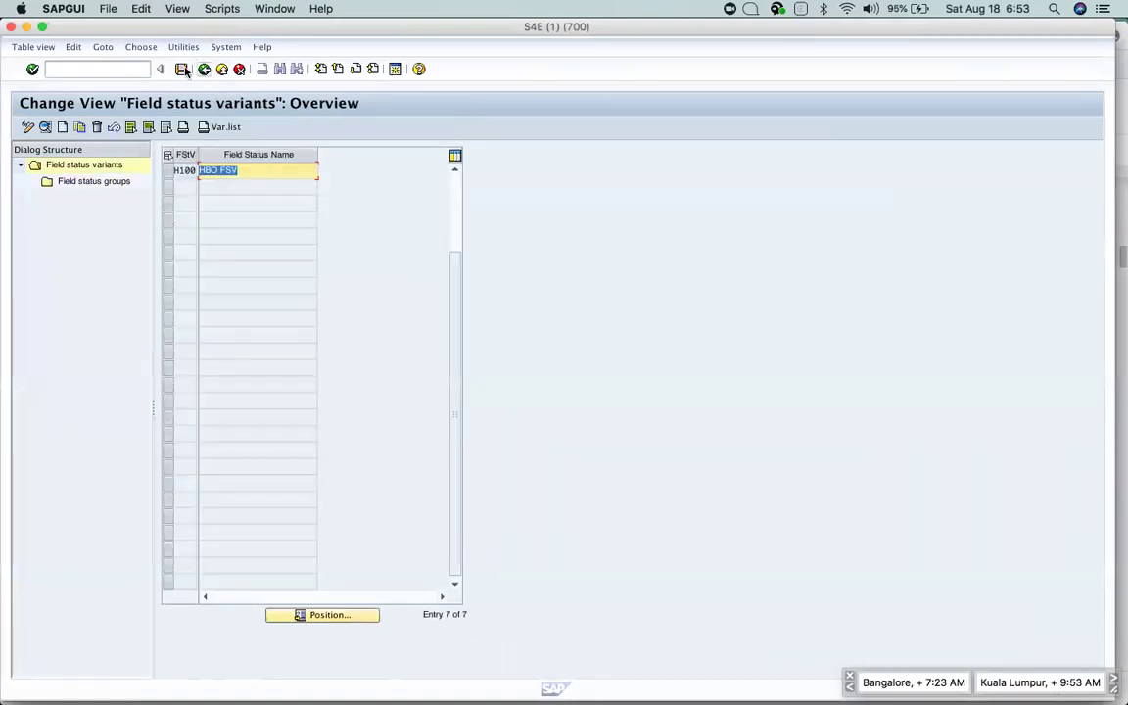
# Save field status variant H100 in the "HBO company code" customizing request and return to the IMG structure.
pyautogui.click(183, 71)
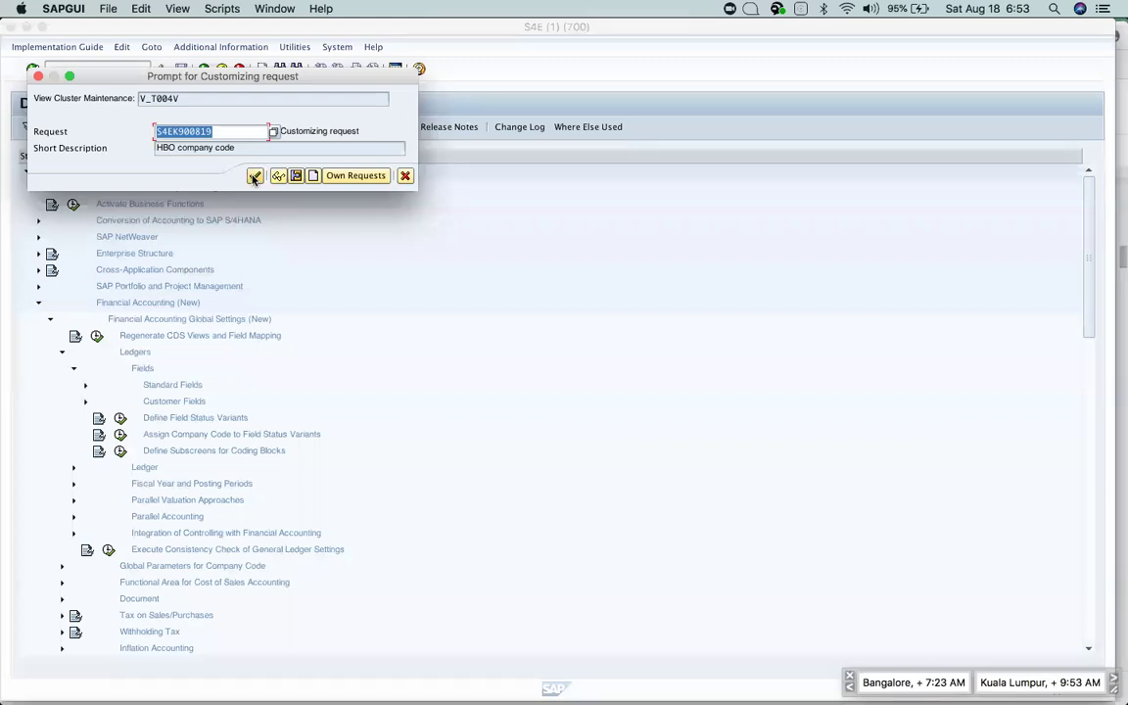
pyautogui.click(254, 177)
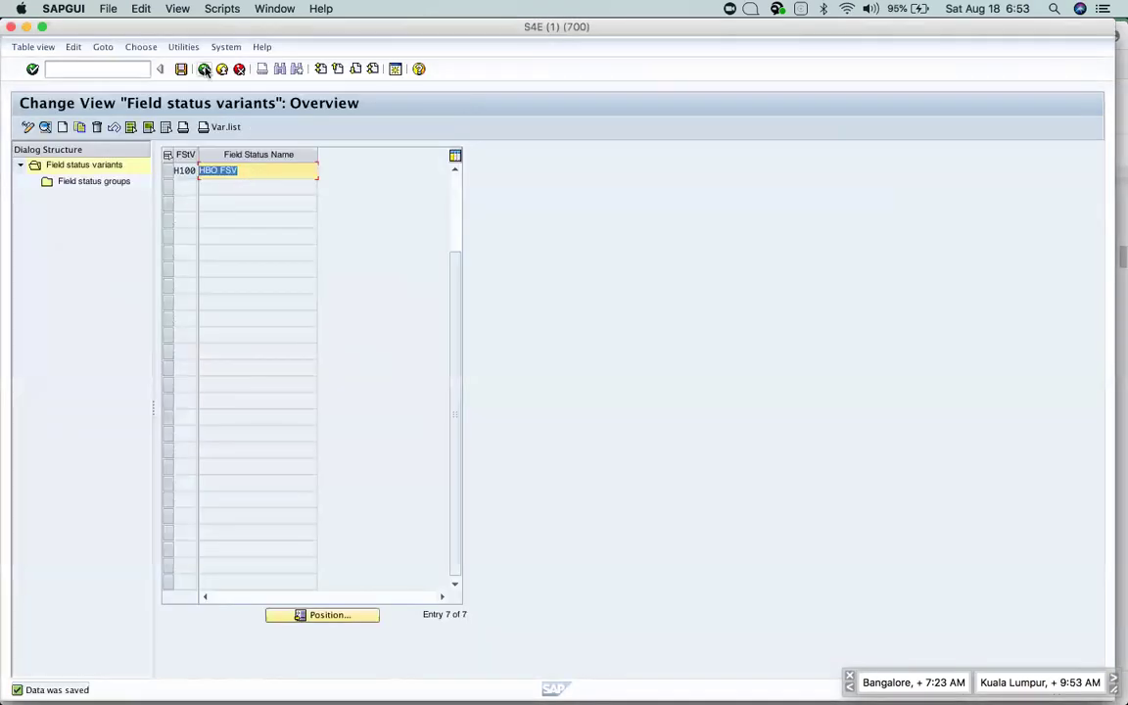
pyautogui.click(205, 70)
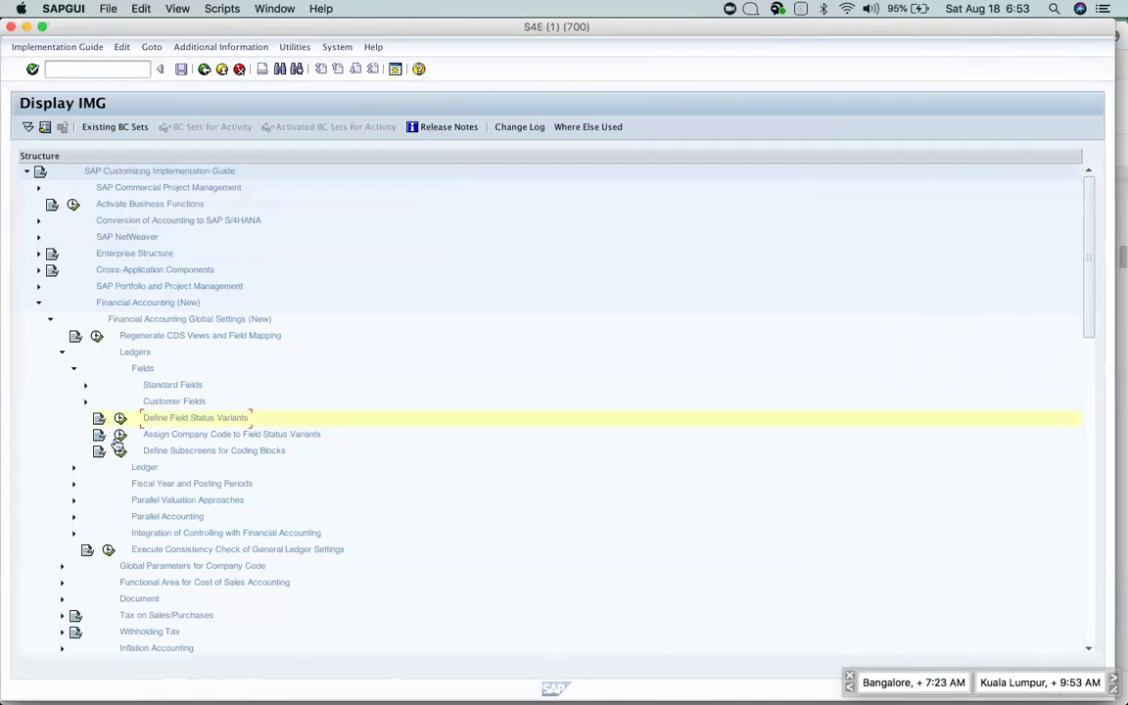
# Switch to the SAP_Notes document in Chrome and read the section on assigning the company code to the field status variant.
pyautogui.press('super+Tab')
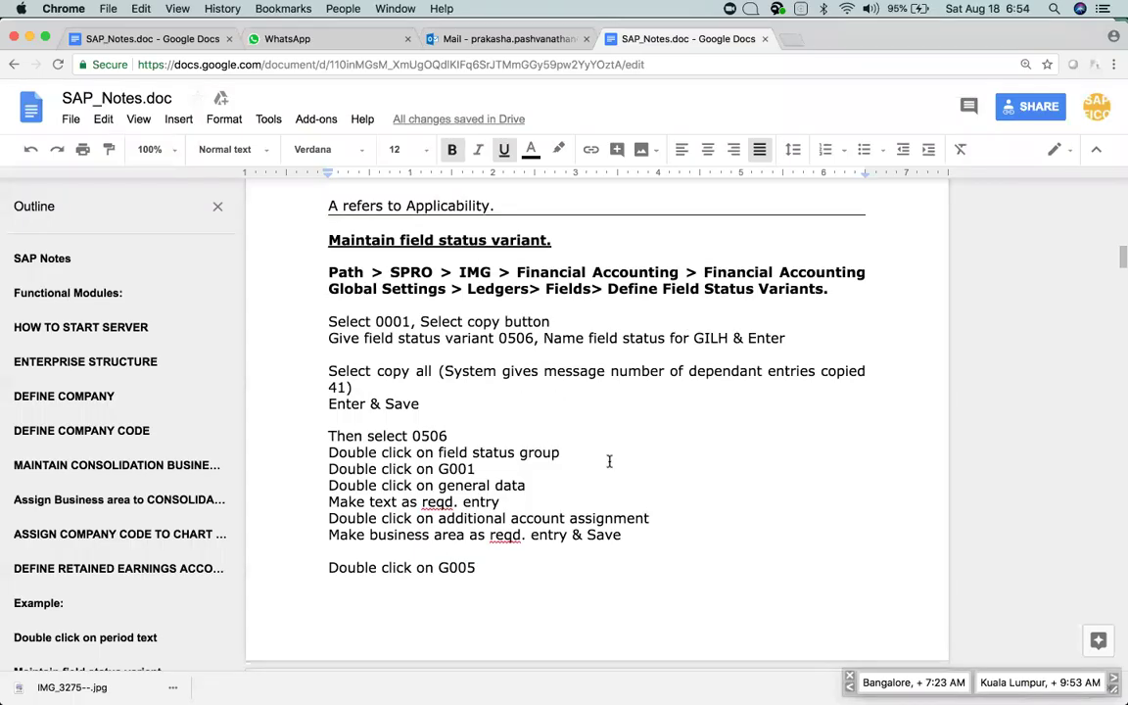
pyautogui.scroll(-5, 609, 461)
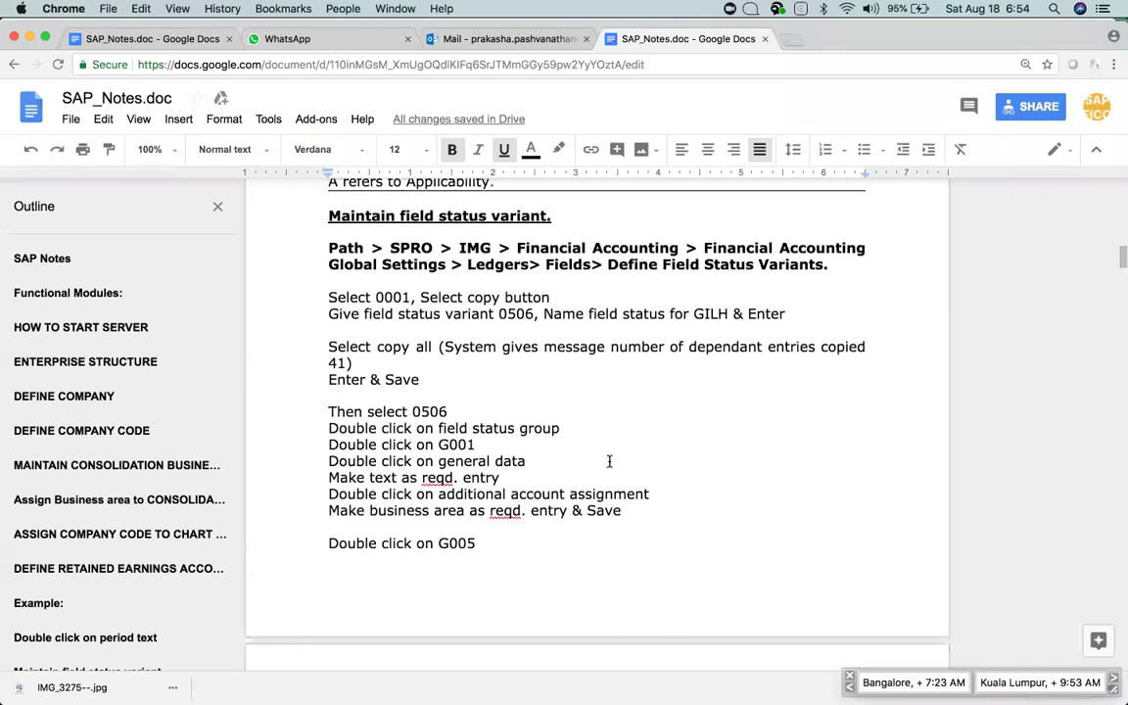
pyautogui.scroll(-5, 609, 461)
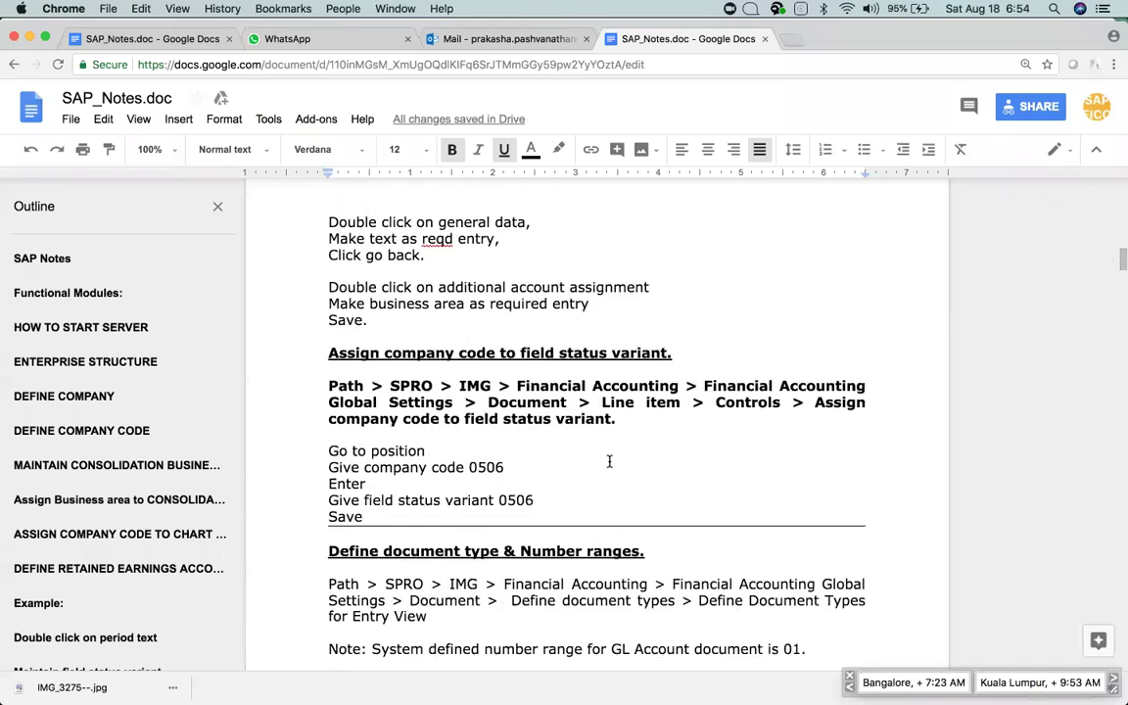
pyautogui.moveTo(327, 352); pyautogui.dragTo(646, 401)
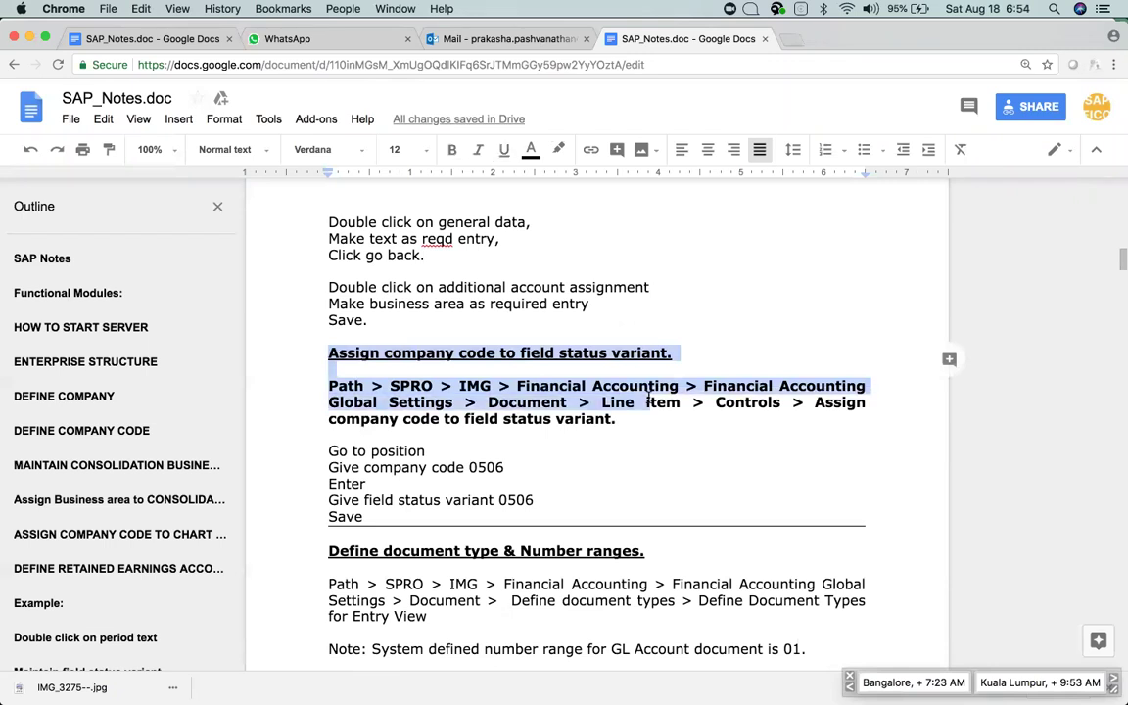
# Switch back to SAP, open Assign Company Code to Field Status Variants and position the list at company code H100.
pyautogui.press('super+Tab')
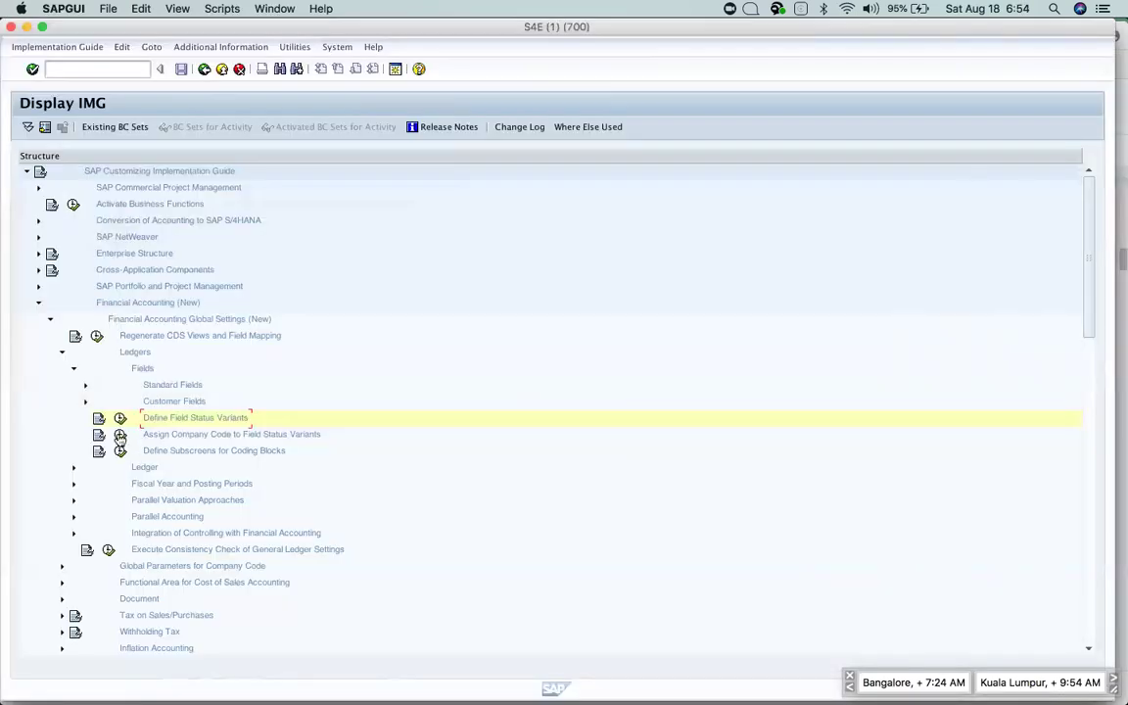
pyautogui.click(119, 434)
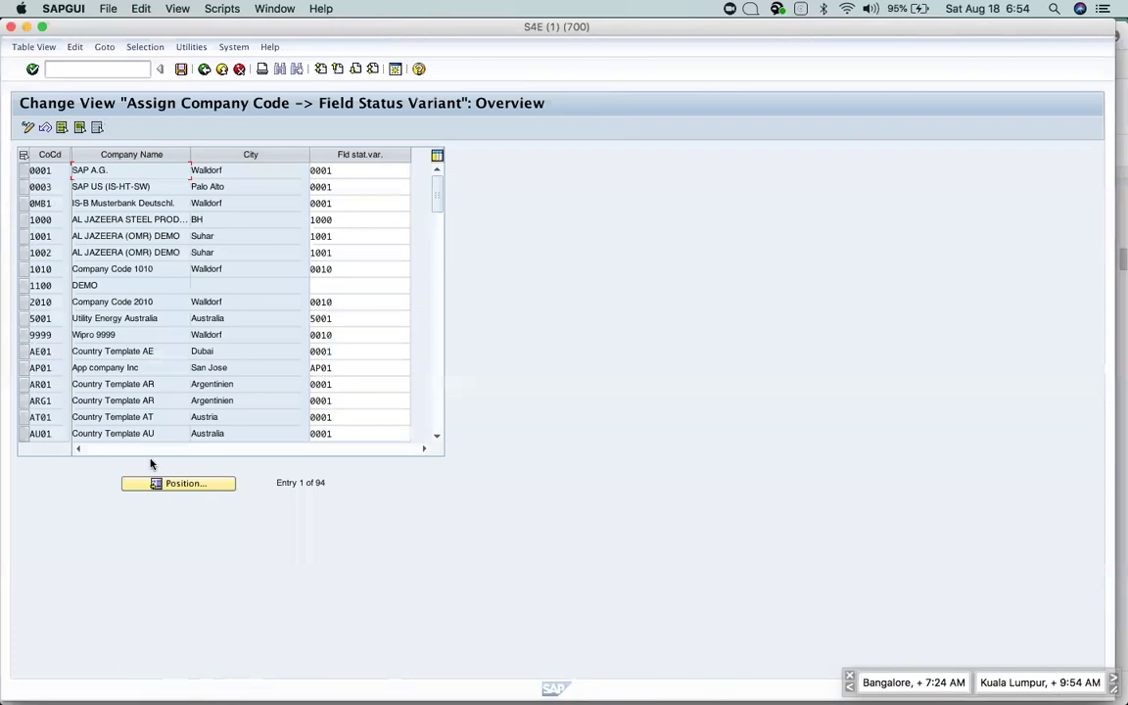
pyautogui.click(163, 483)
pyautogui.write('H100')
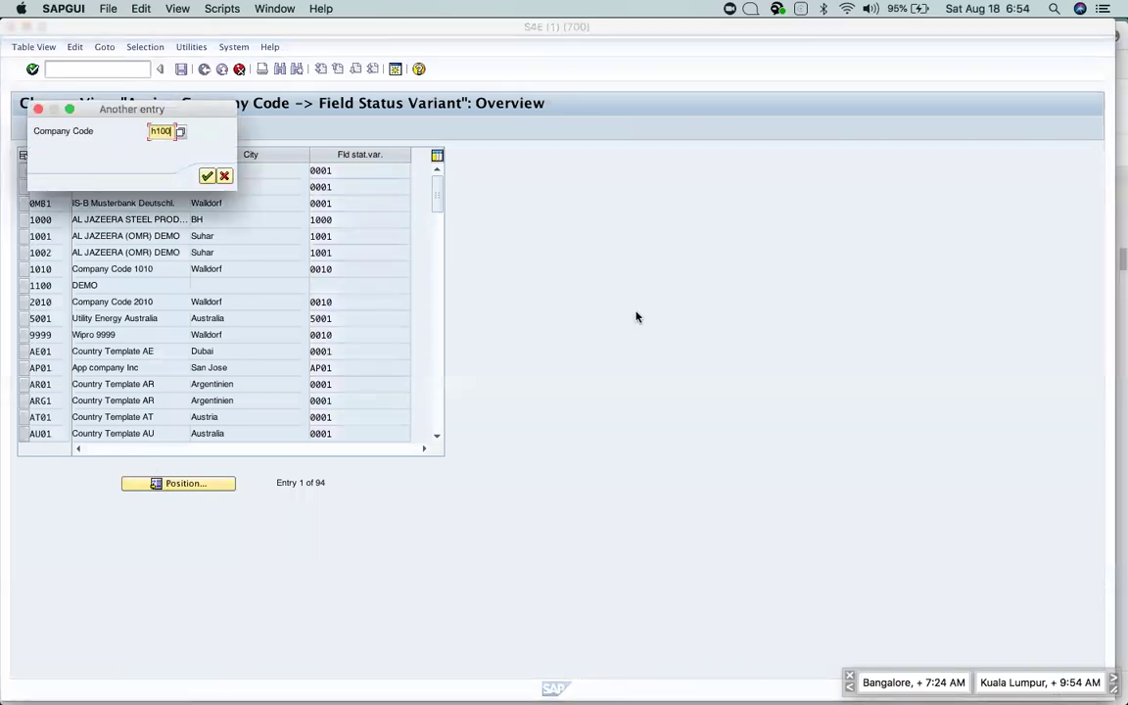
pyautogui.press('Return')
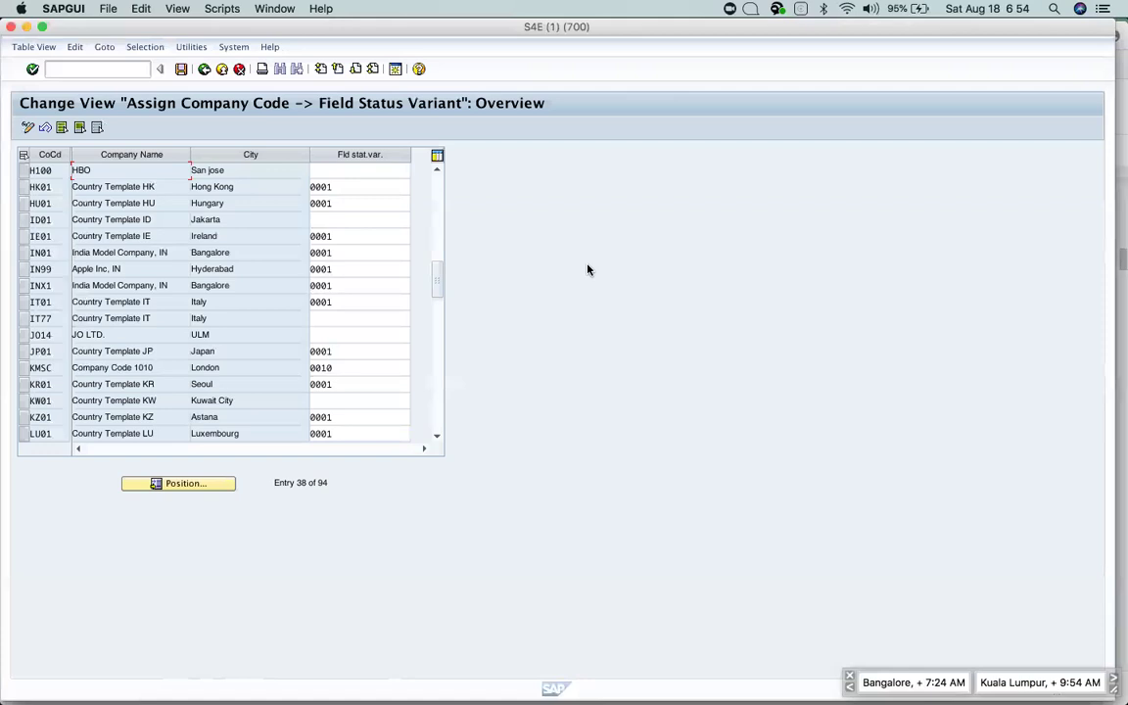
# Assign field status variant H100 to company code H100, save it in the "HBO company code" request and return to the IMG.
pyautogui.click(323, 172)
pyautogui.write('H')
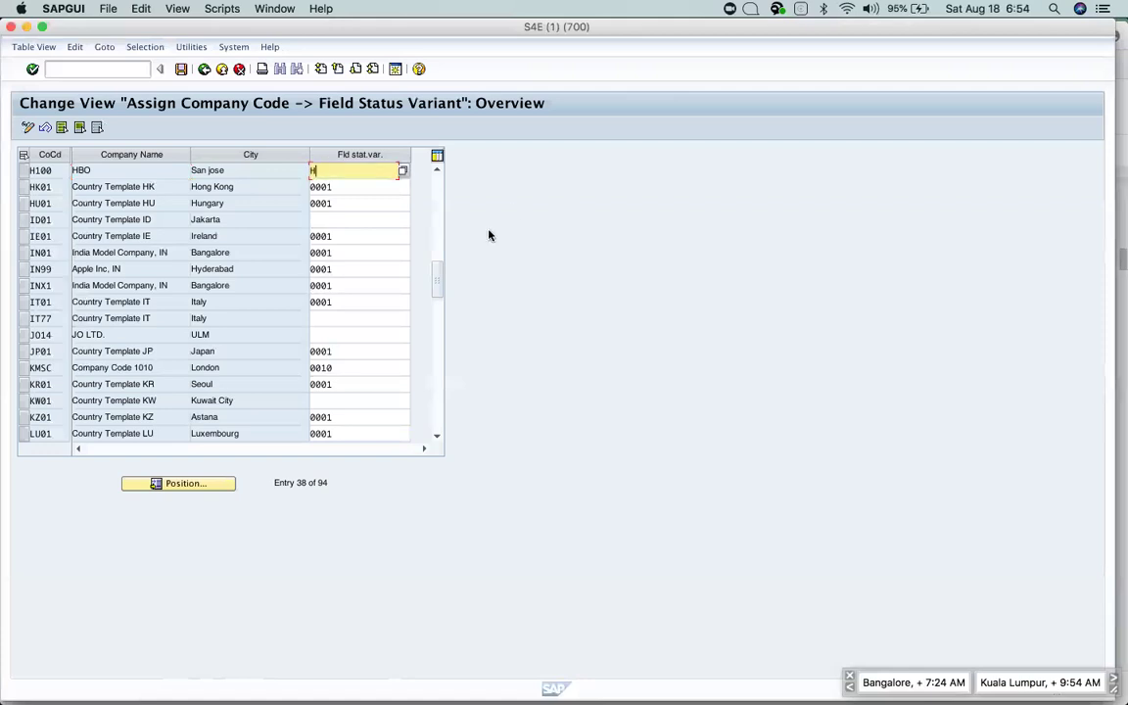
pyautogui.write('100')
pyautogui.click(181, 68)
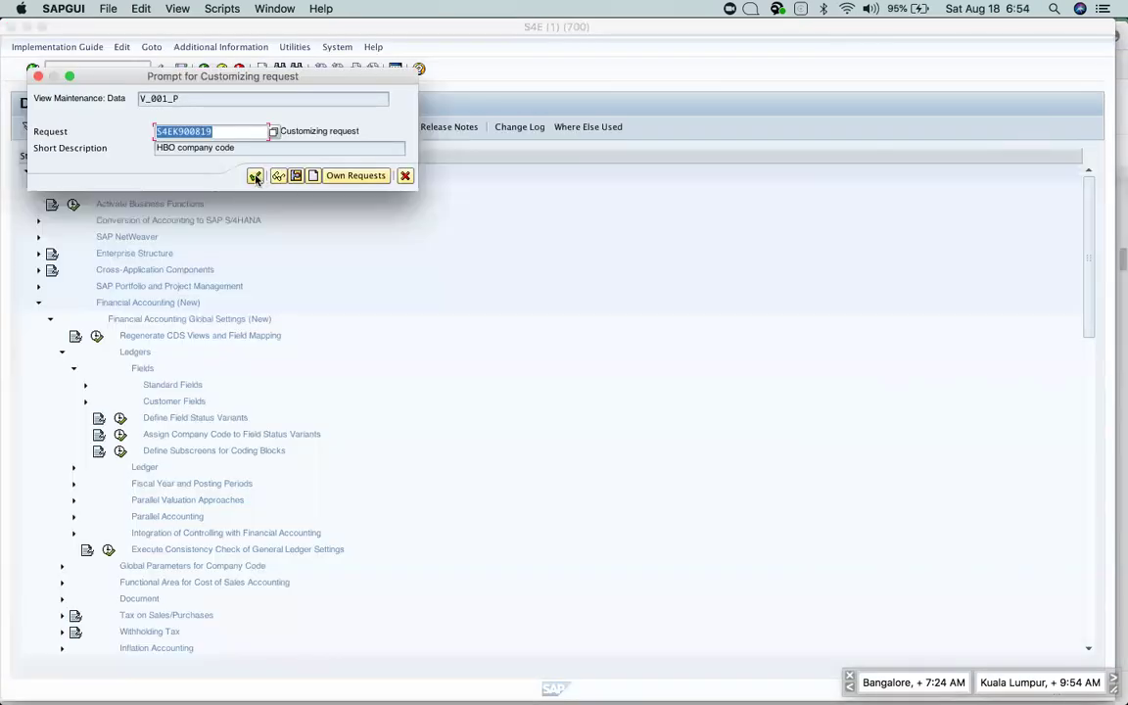
pyautogui.click(256, 176)
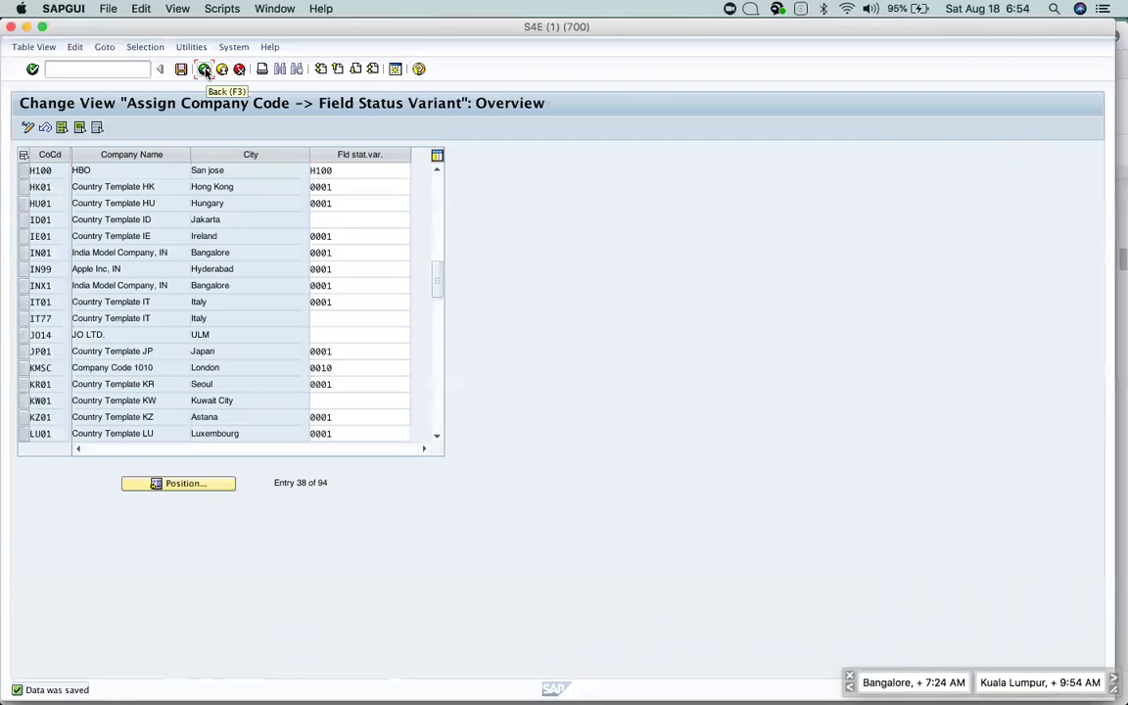
pyautogui.click(205, 69)
pyautogui.click(205, 71)
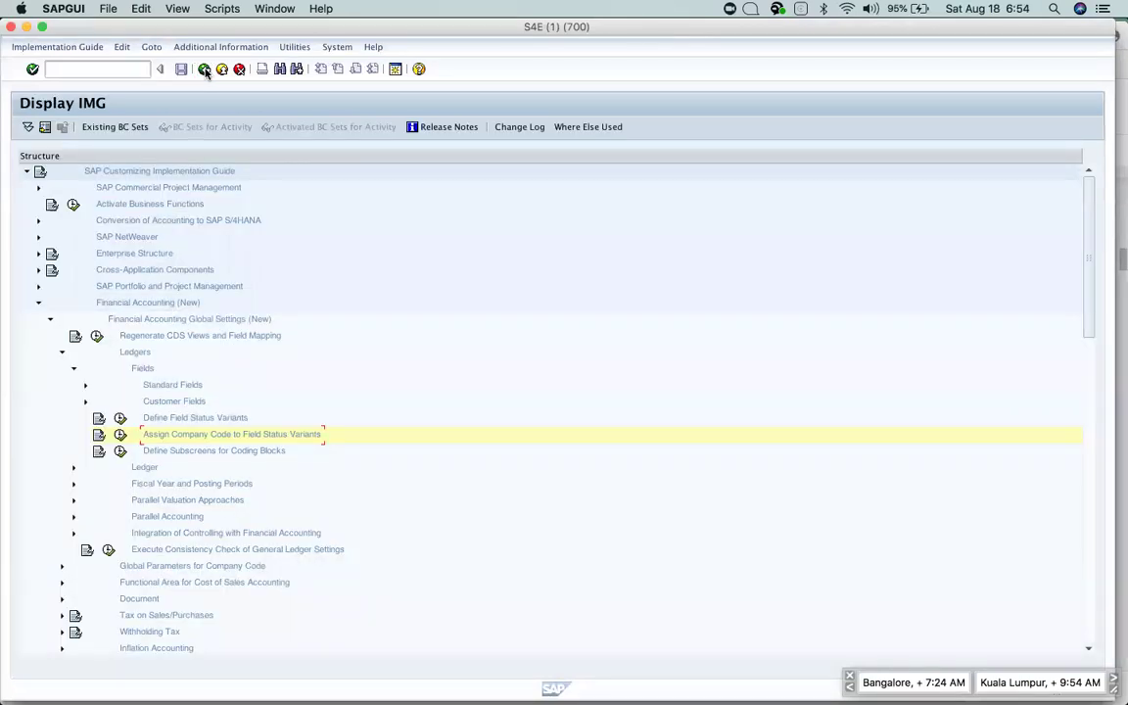
# Switch to the SAP_Notes document and read the "Define document type & Number ranges" section, including its configuration path.
pyautogui.press('super+Tab')
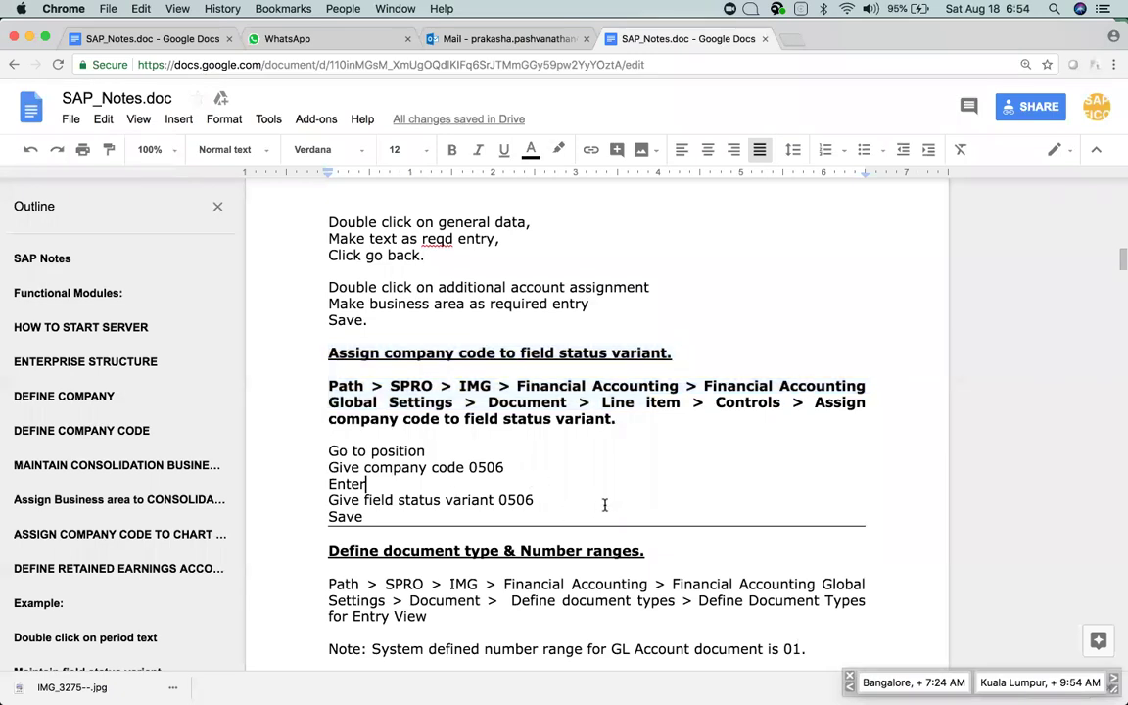
pyautogui.scroll(-3, 604, 505)
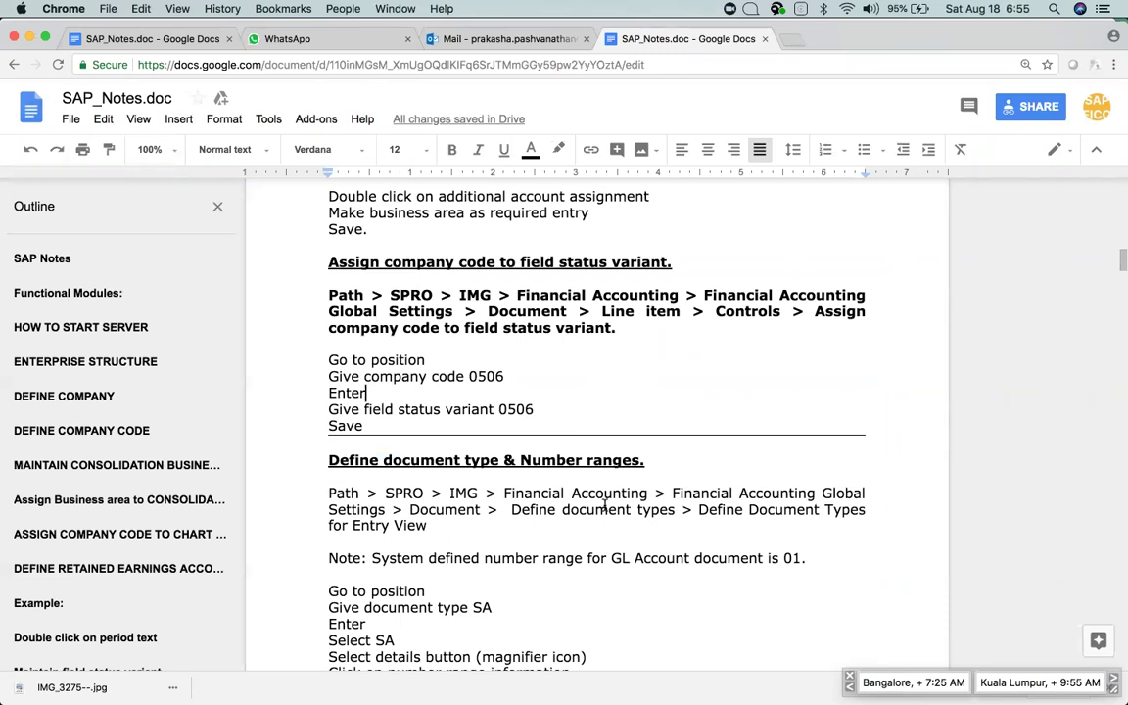
pyautogui.scroll(-3, 605, 505)
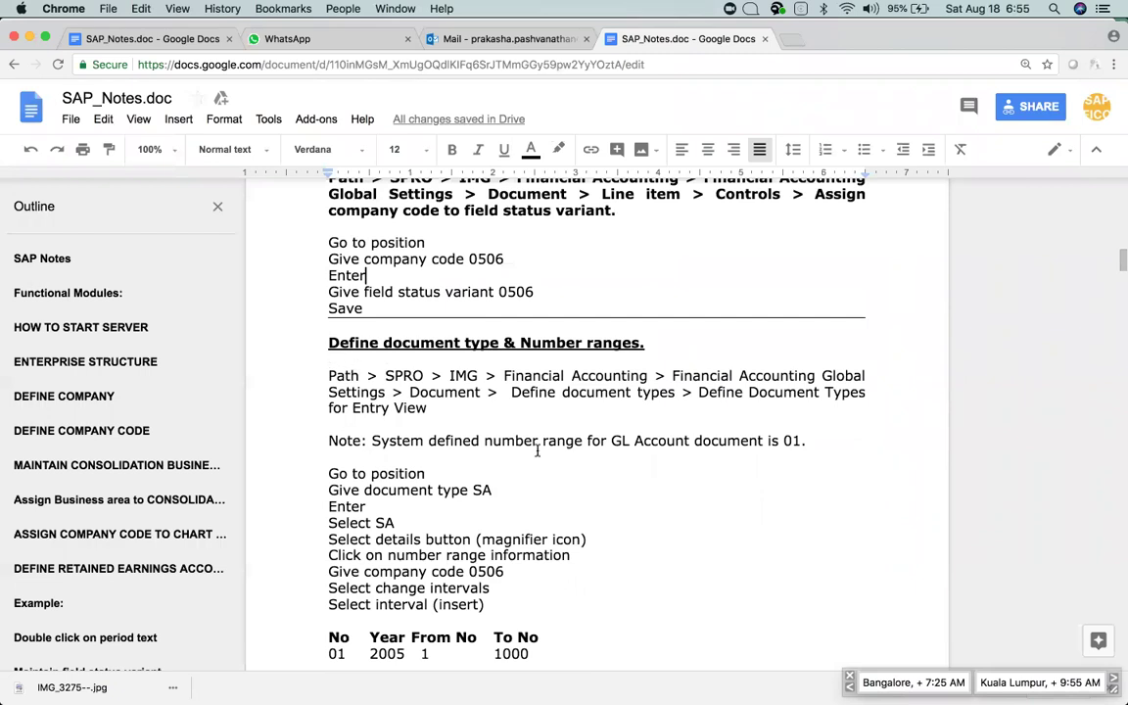
pyautogui.scroll(-2, 664, 472)
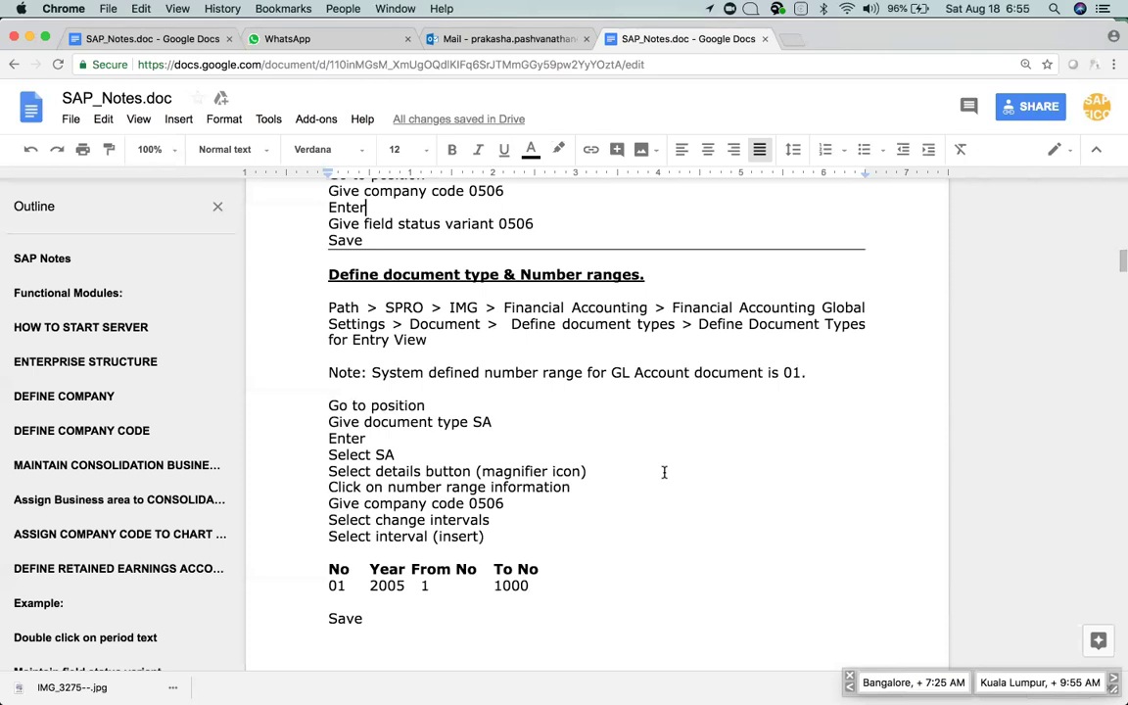
pyautogui.scroll(-10, 631, 494)
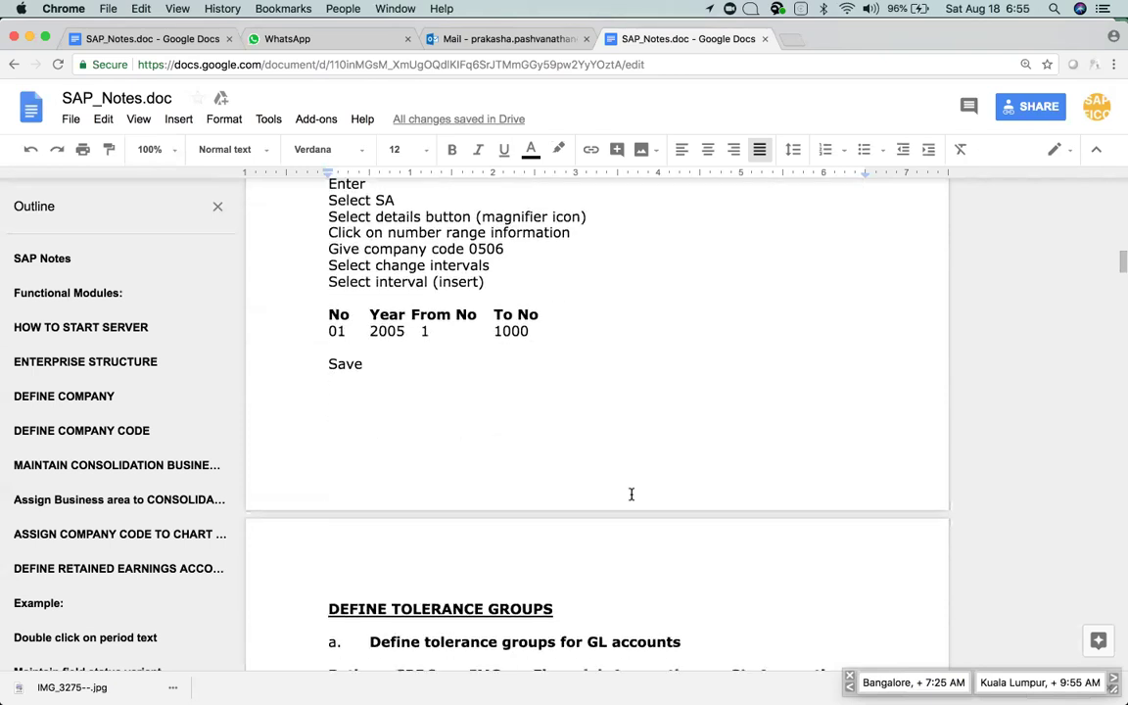
pyautogui.scroll(10, 631, 494)
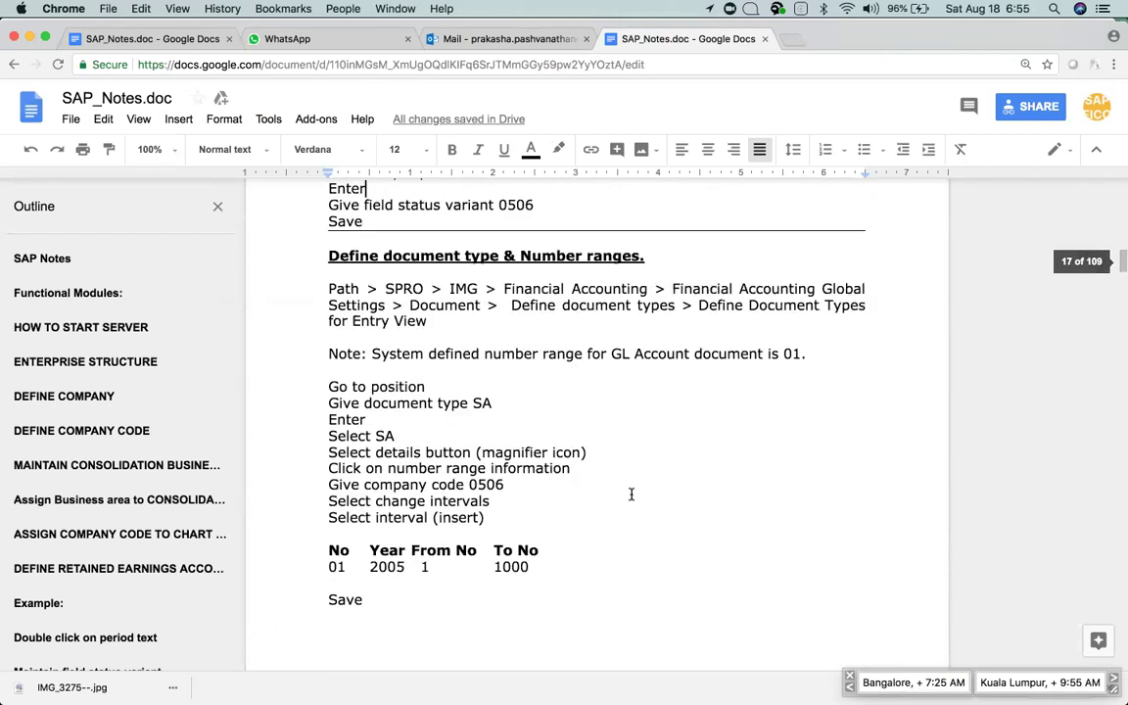
pyautogui.click(328, 254)
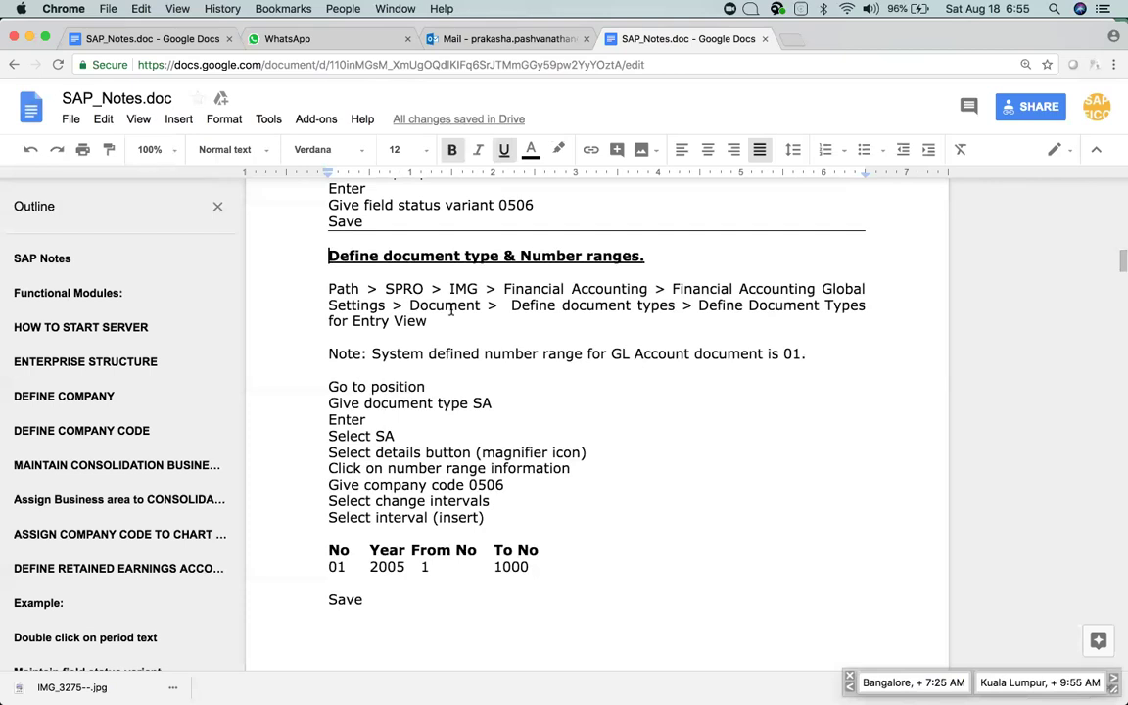
pyautogui.click(507, 354)
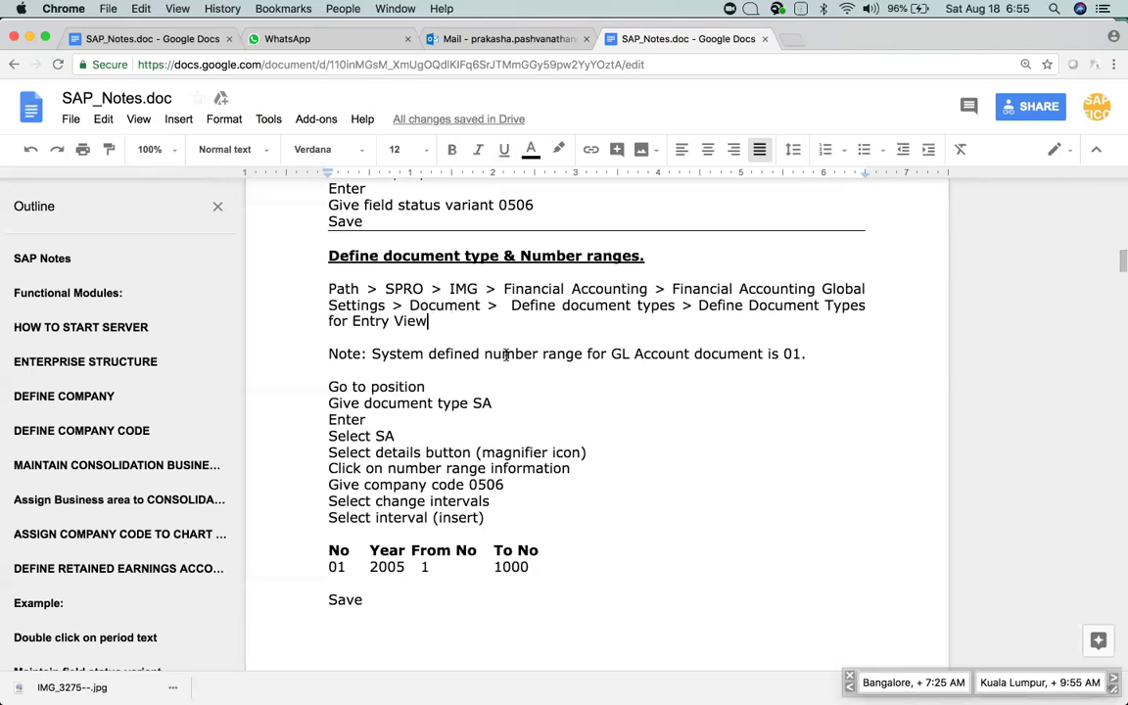
# Switch to SAP, leave the current IMG structure and reopen the SAP Reference IMG.
pyautogui.press('super+Tab')
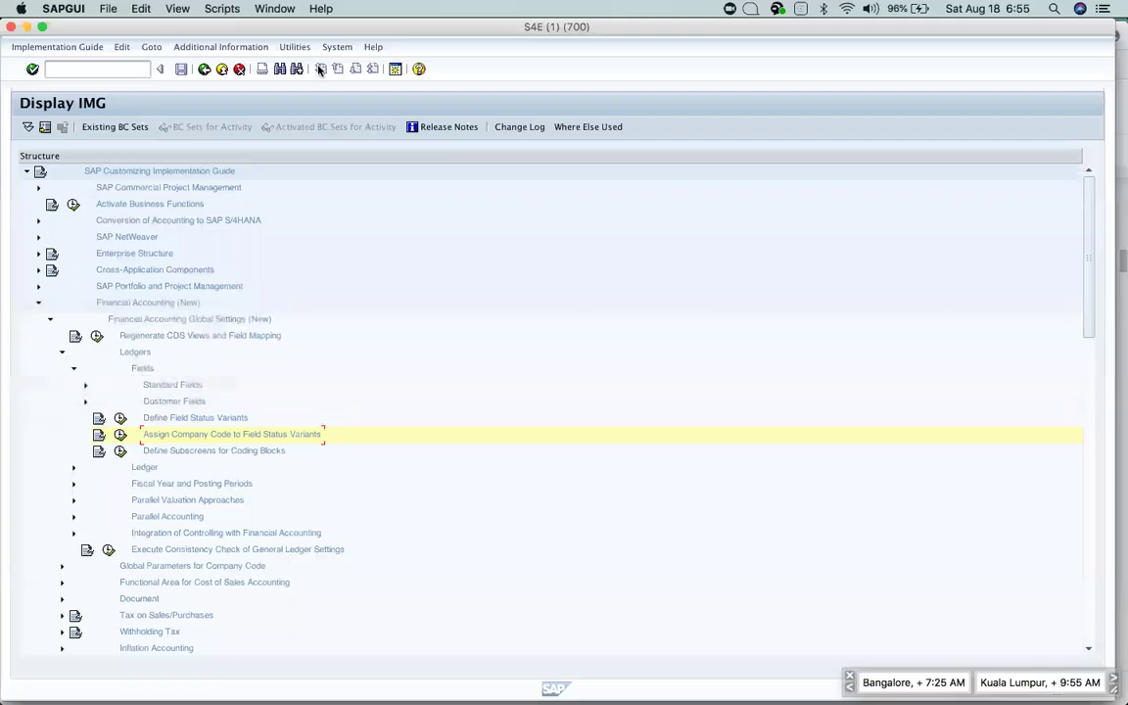
pyautogui.click(203, 69)
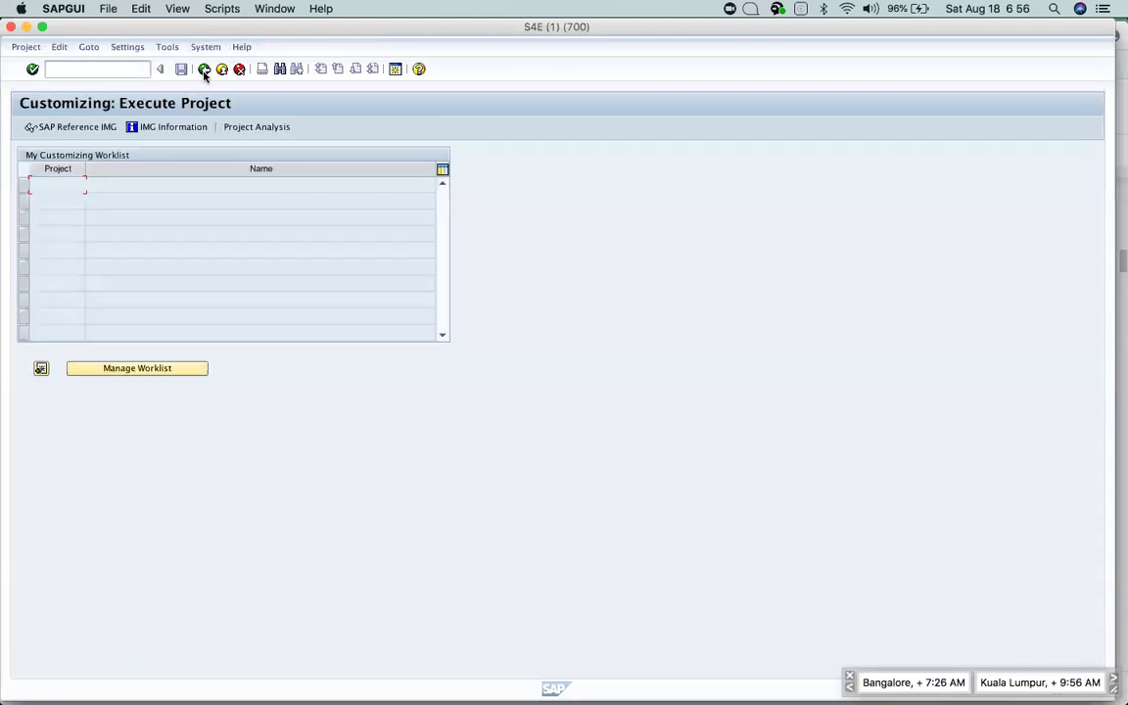
pyautogui.click(73, 131)
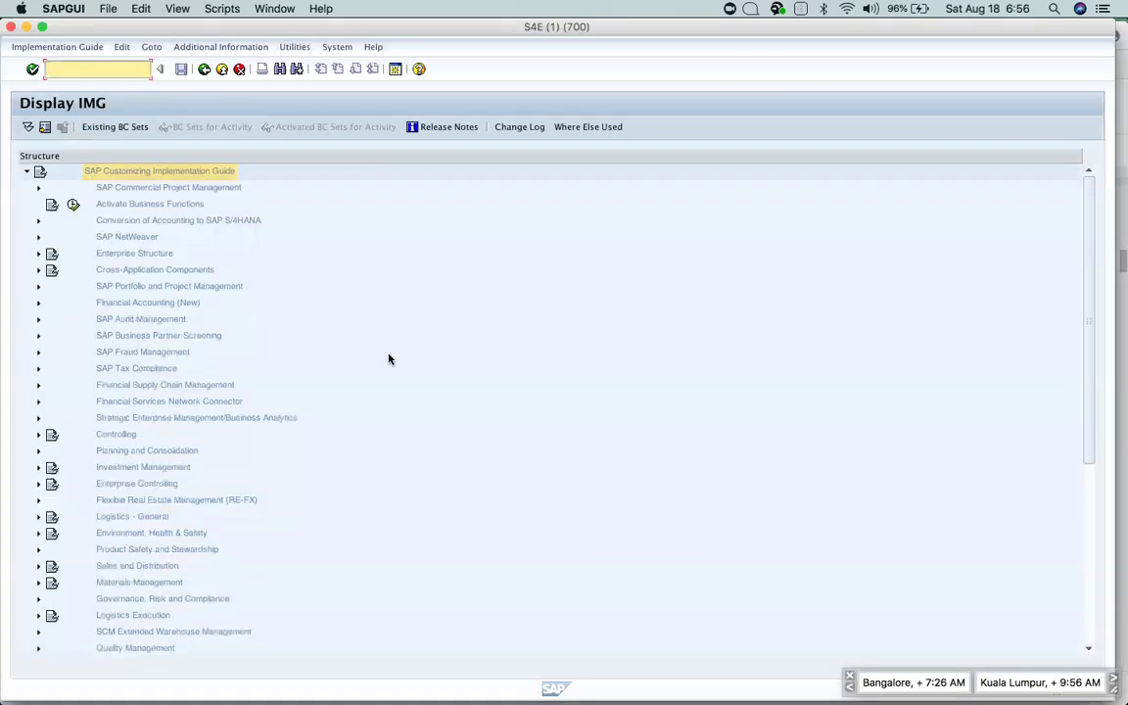
# Return to SAP_Notes and check the document type SA instruction and the path to Define Document Types for Entry View.
pyautogui.press('super+Tab')
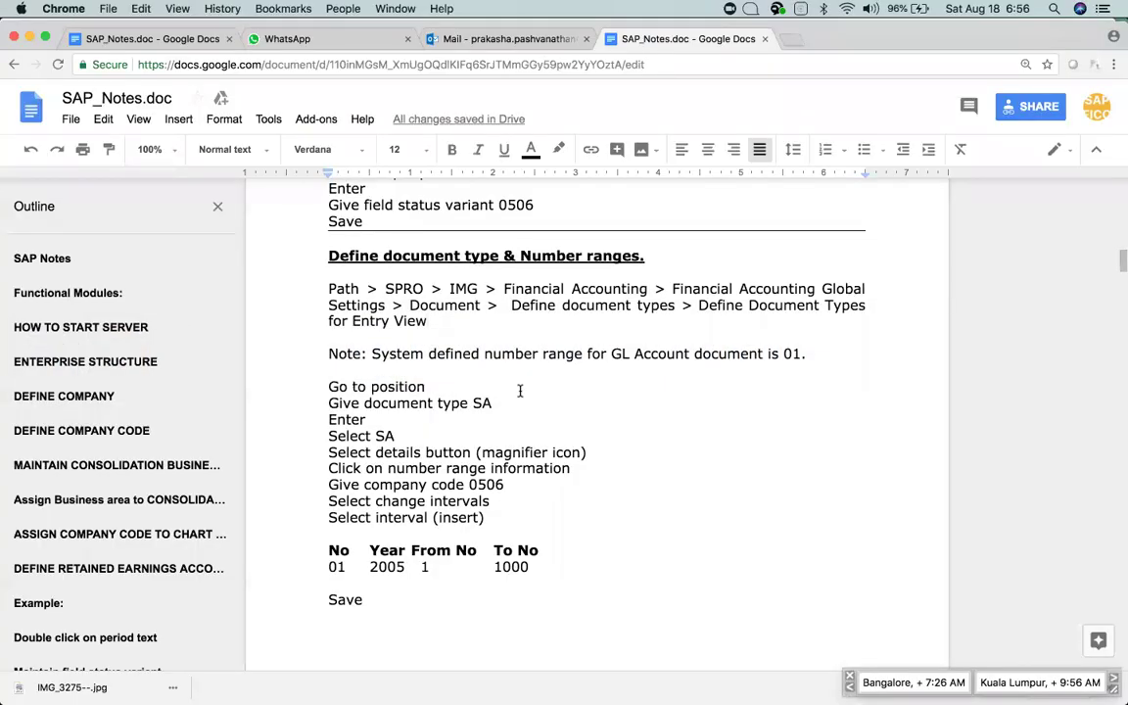
pyautogui.click(510, 401)
pyautogui.moveTo(471, 403); pyautogui.dragTo(500, 403)
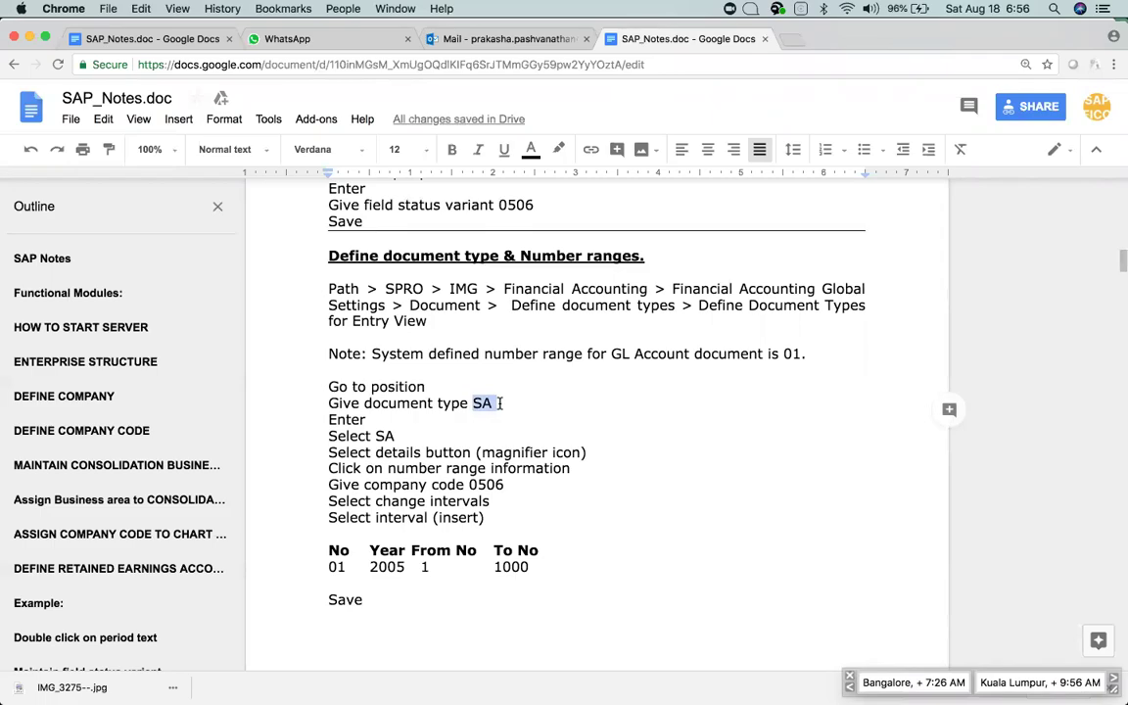
pyautogui.press('super+Tab')
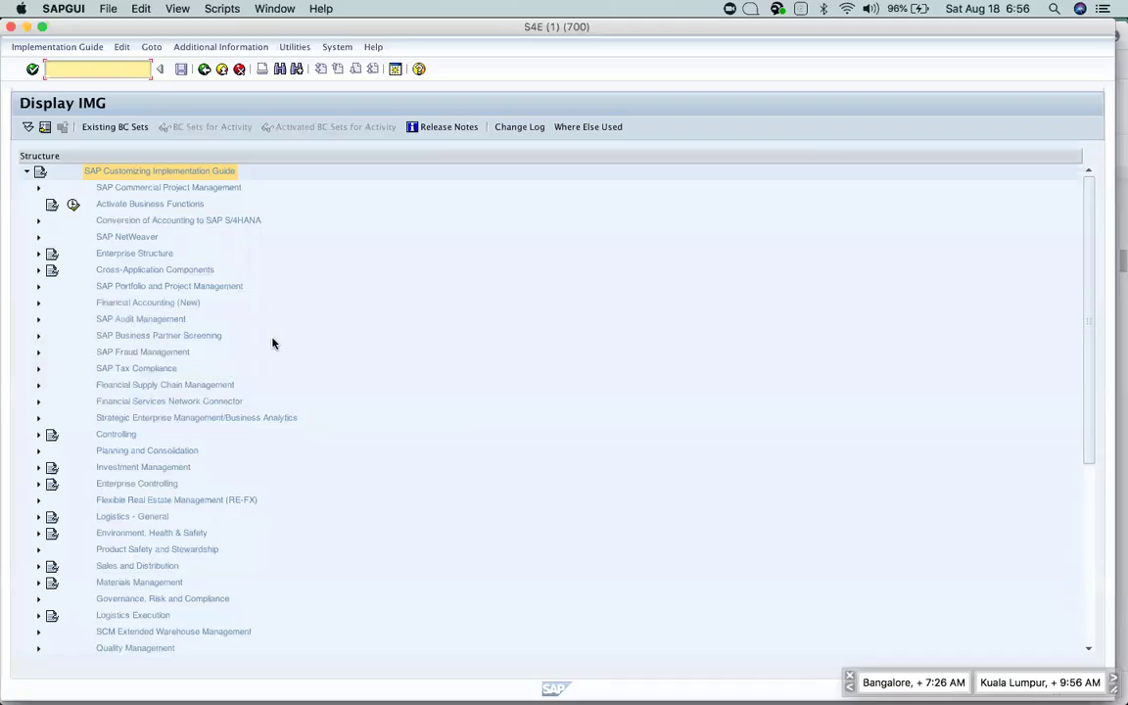
pyautogui.press('super+Tab')
pyautogui.click(445, 321)
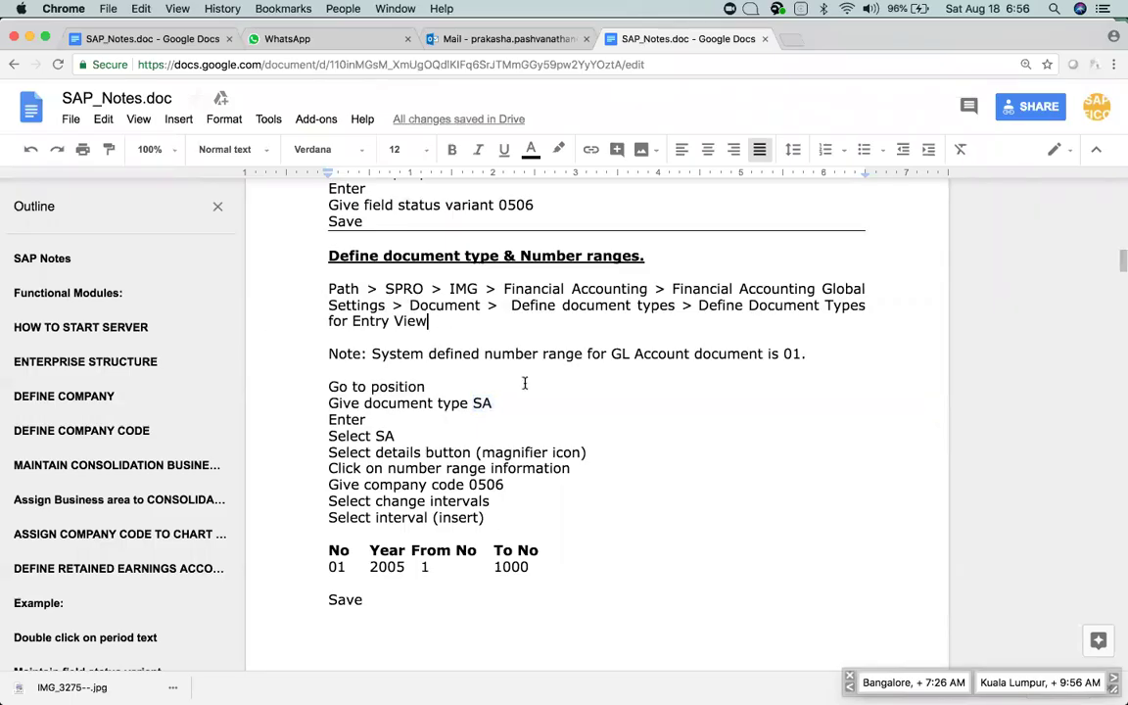
# Switch to SAP and open Define Document Types for Entry View under Financial Accounting Global Settings (New) > Document > Document Types.
pyautogui.press('super+Tab')
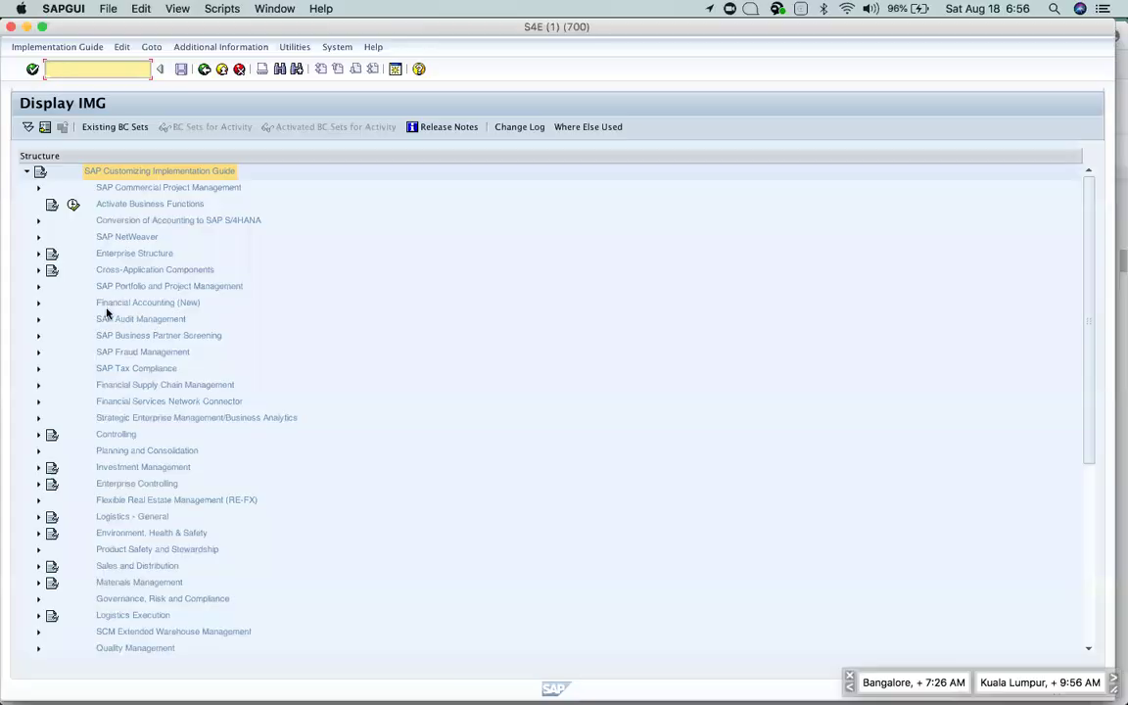
pyautogui.click(39, 302)
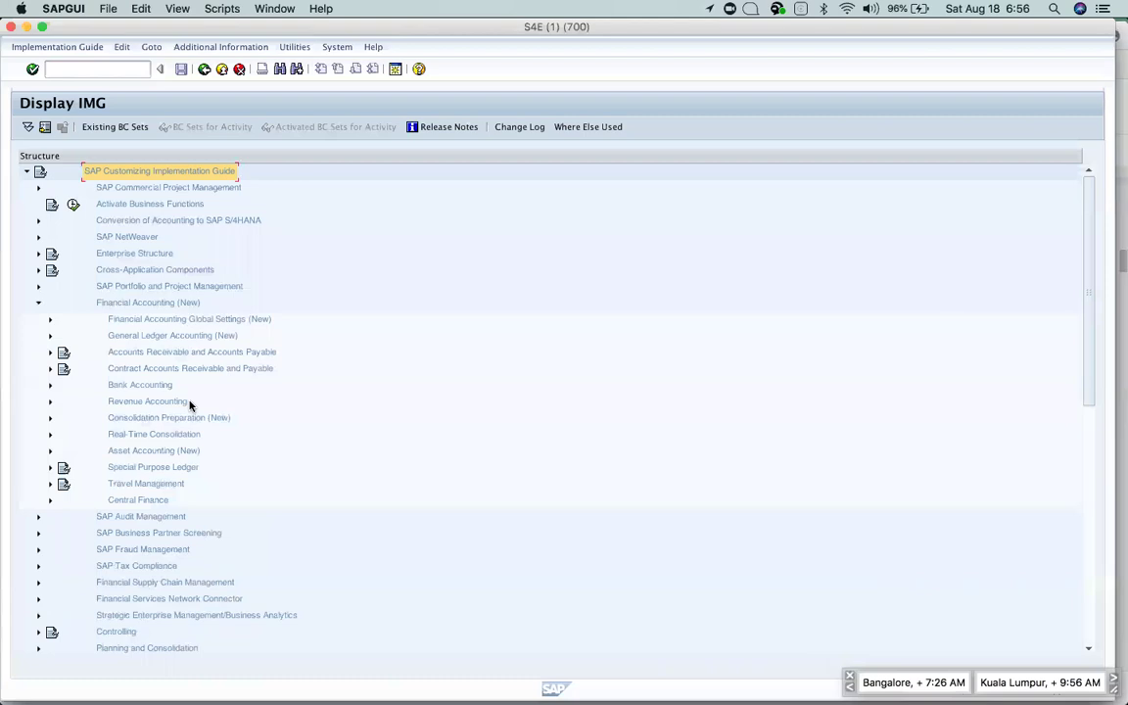
pyautogui.click(50, 319)
pyautogui.press('super+Tab')
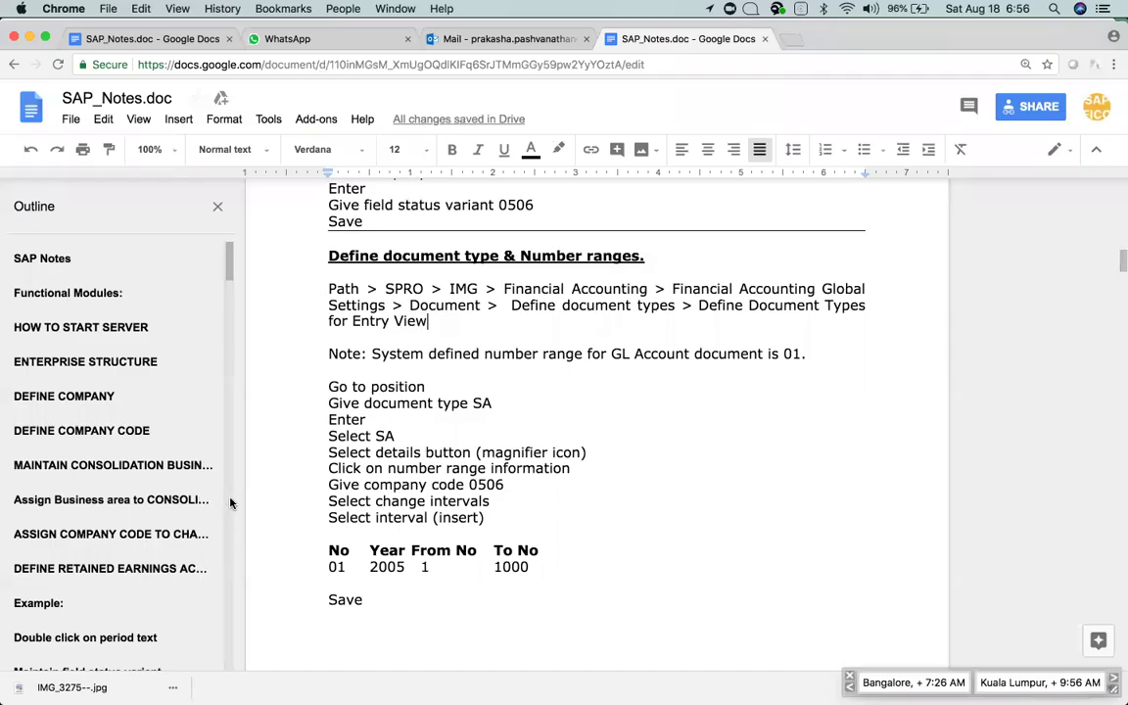
pyautogui.press('super+Tab')
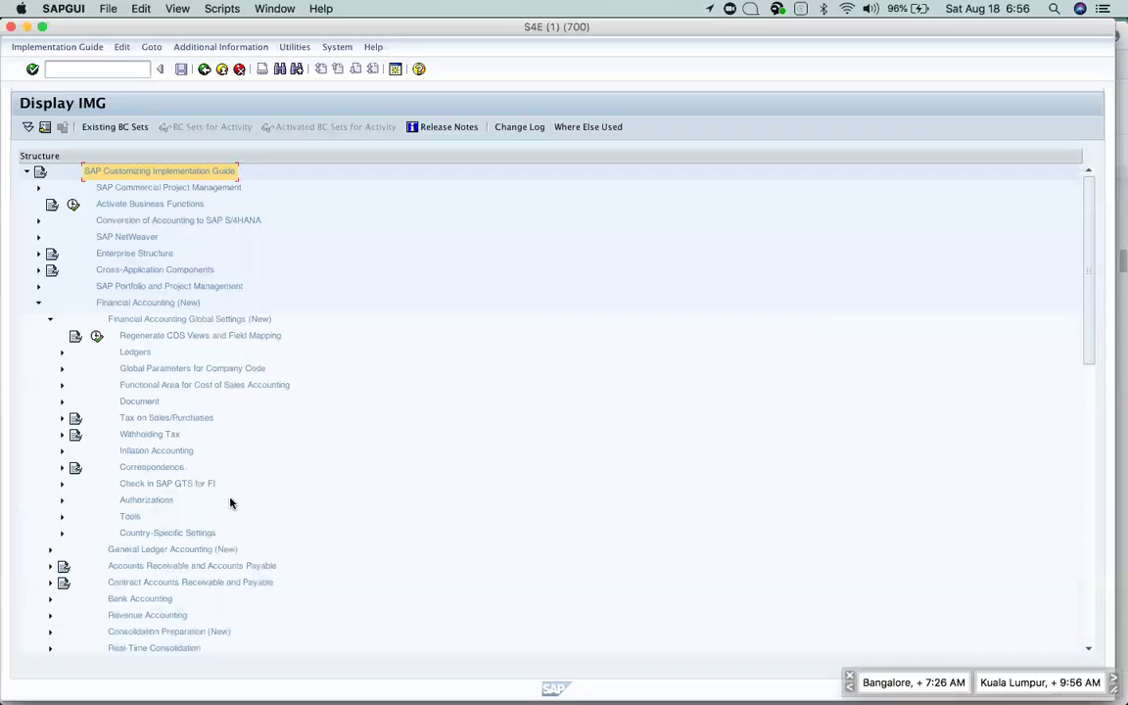
pyautogui.click(62, 401)
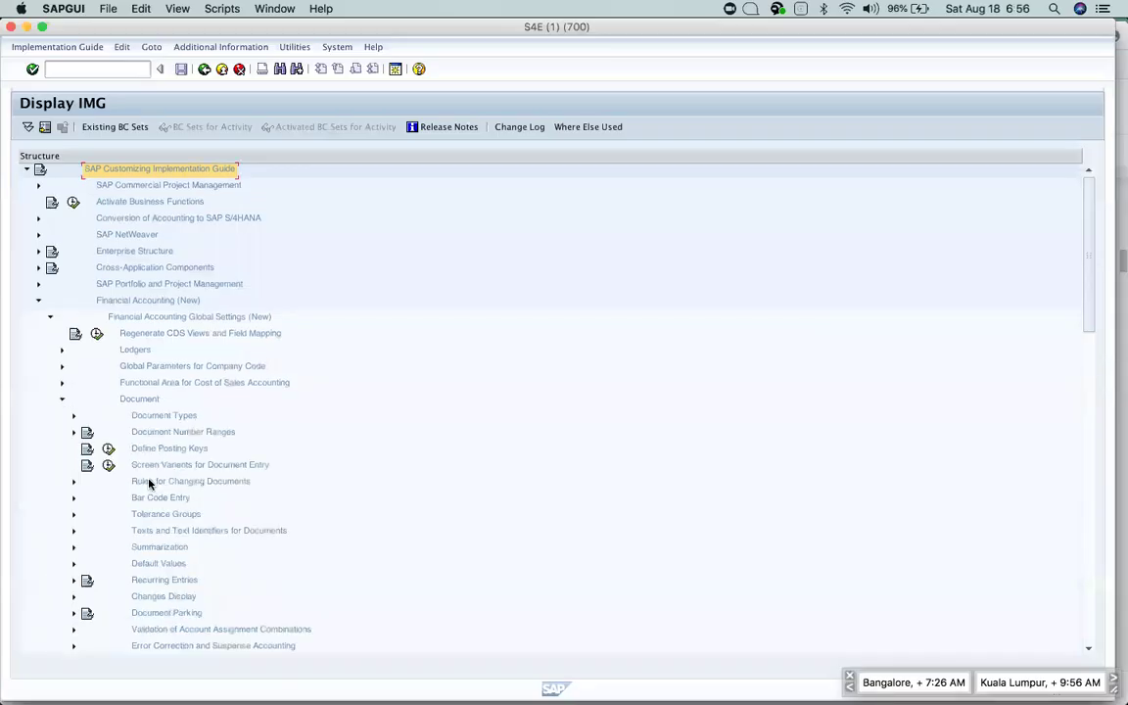
pyautogui.click(73, 416)
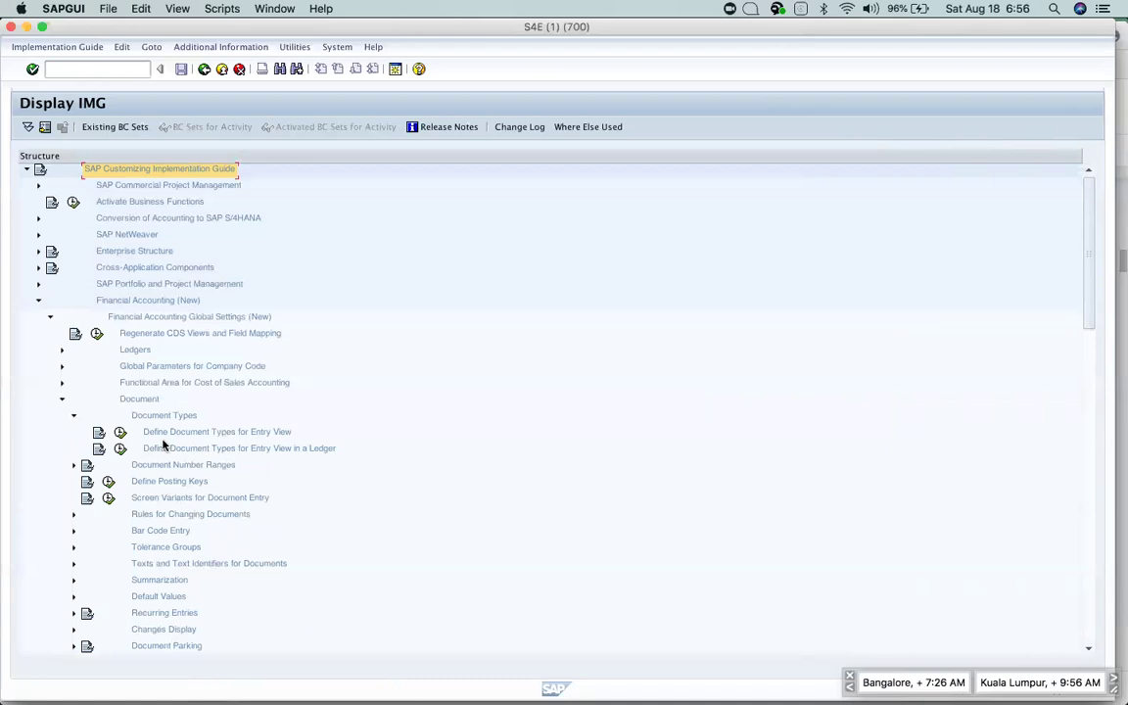
pyautogui.click(120, 433)
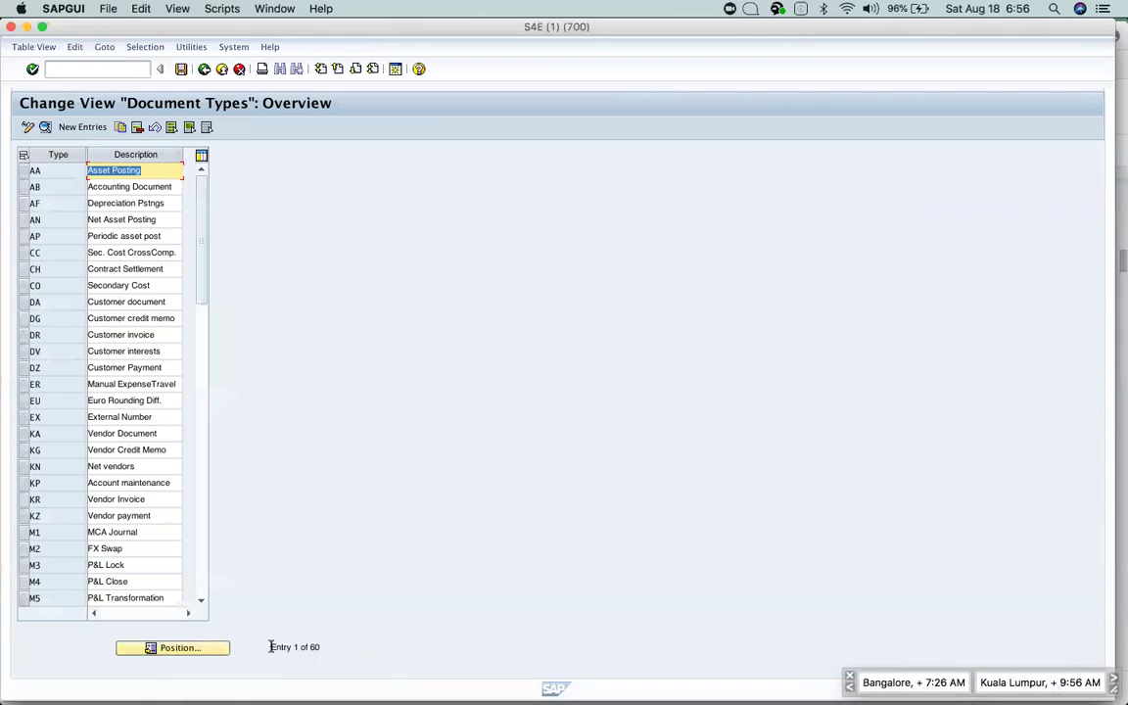
# Browse the document types overview, locate document type SA and open its details.
pyautogui.moveTo(271, 648); pyautogui.dragTo(354, 652)
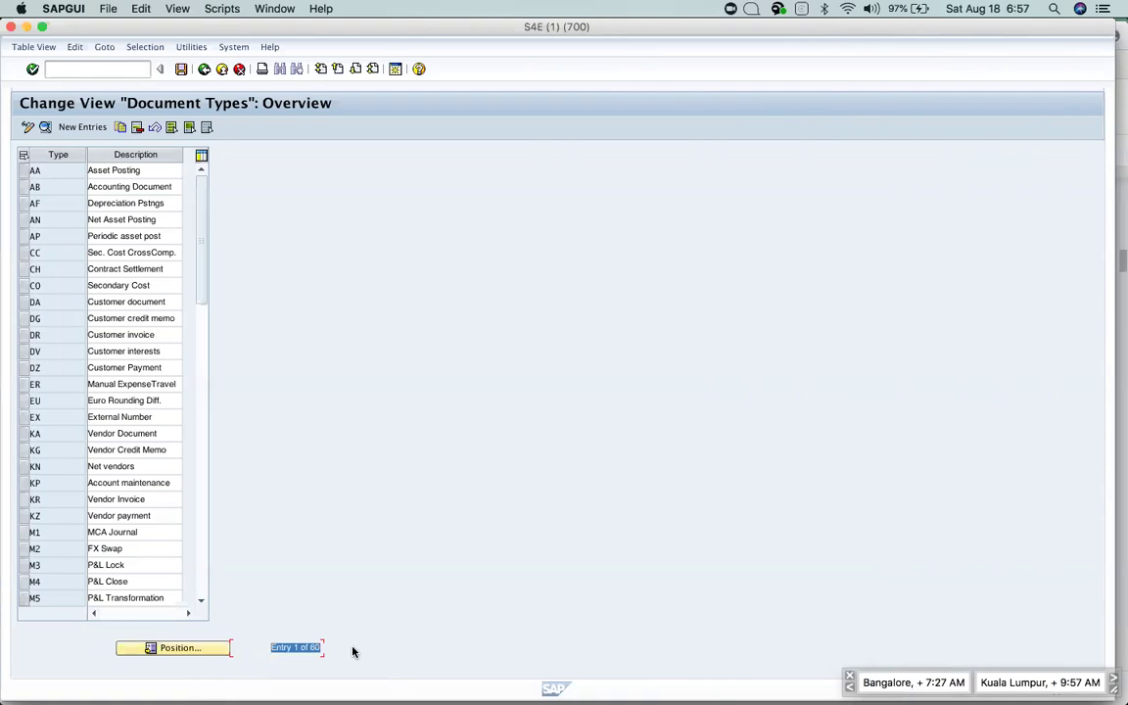
pyautogui.click(23, 548)
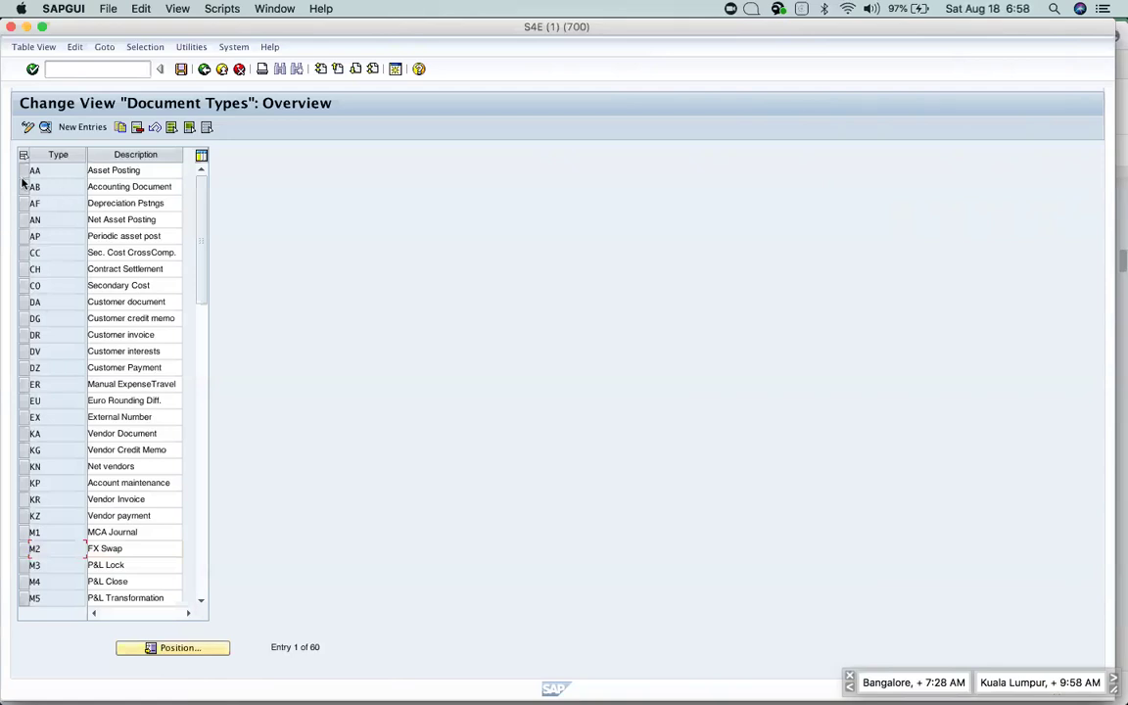
pyautogui.scroll(-2, 68, 367)
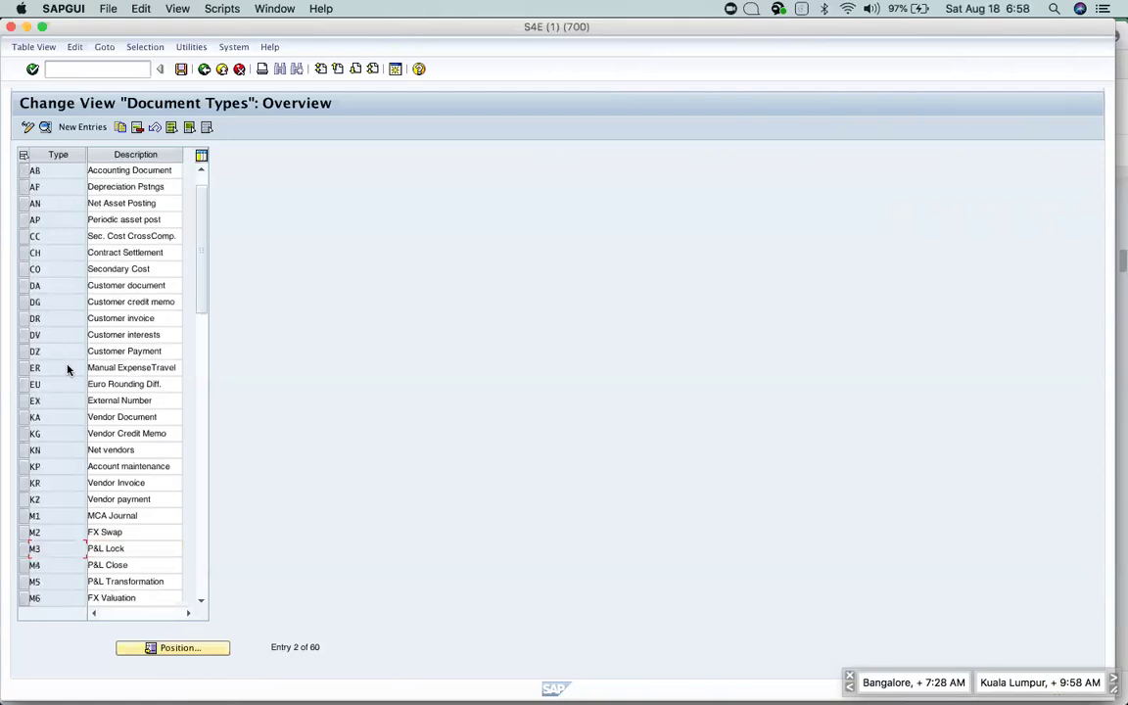
pyautogui.scroll(-2, 66, 368)
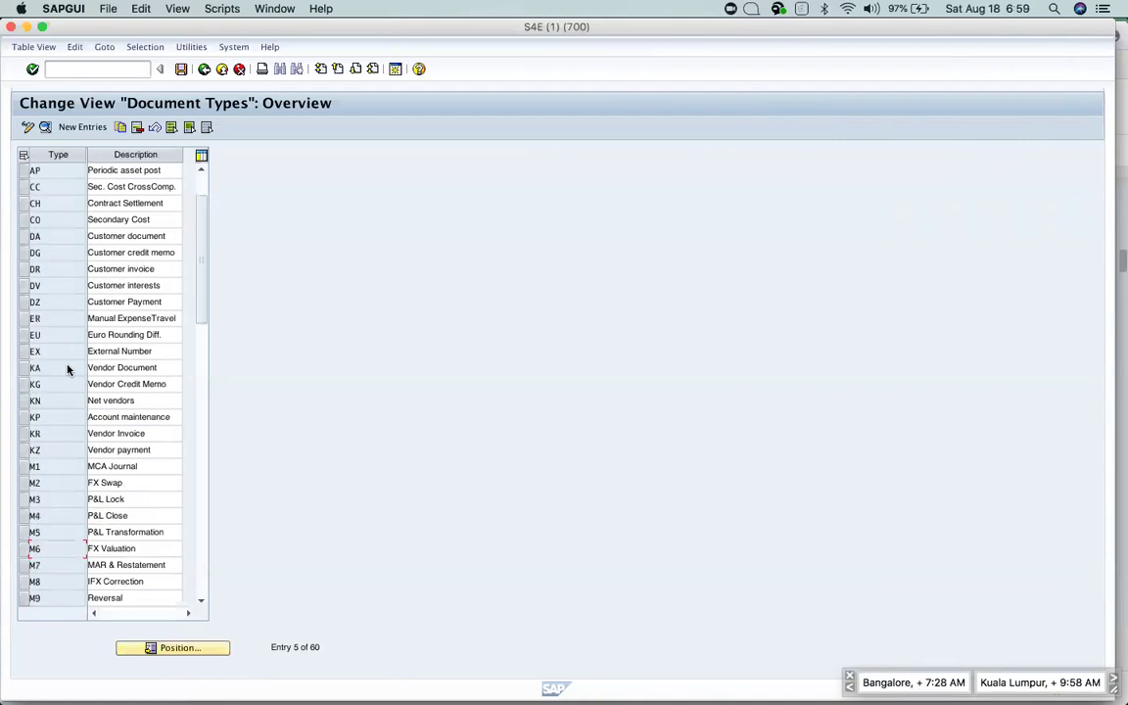
pyautogui.click(179, 649)
pyautogui.write('SA')
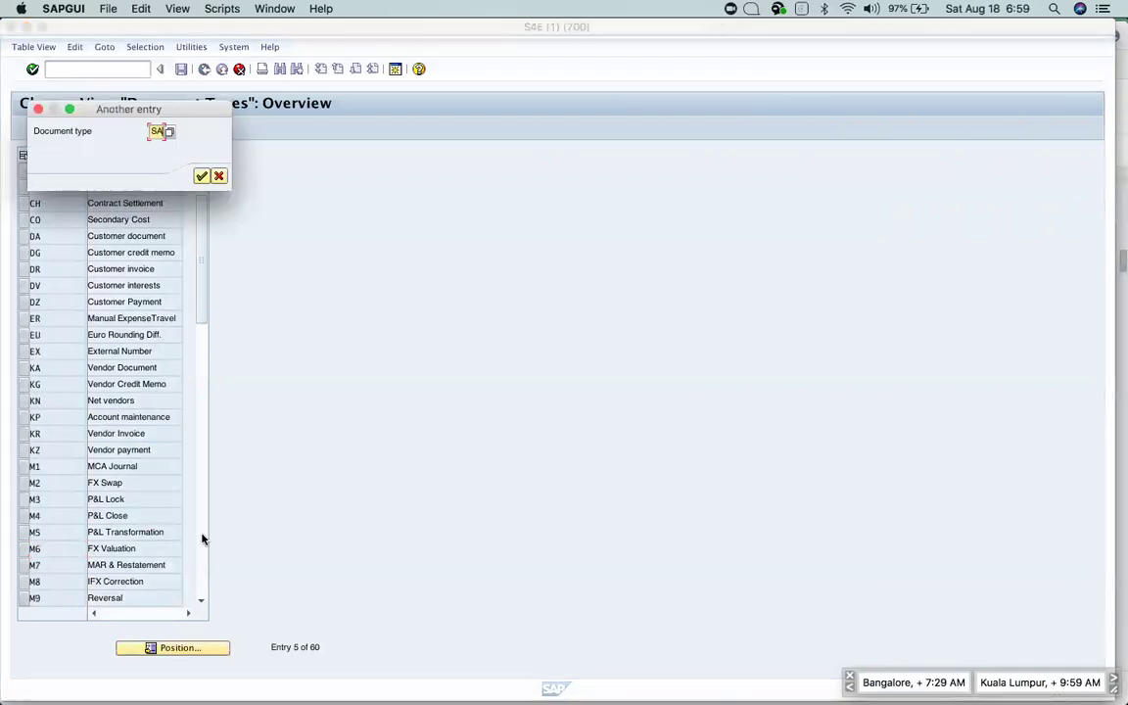
pyautogui.press('Return')
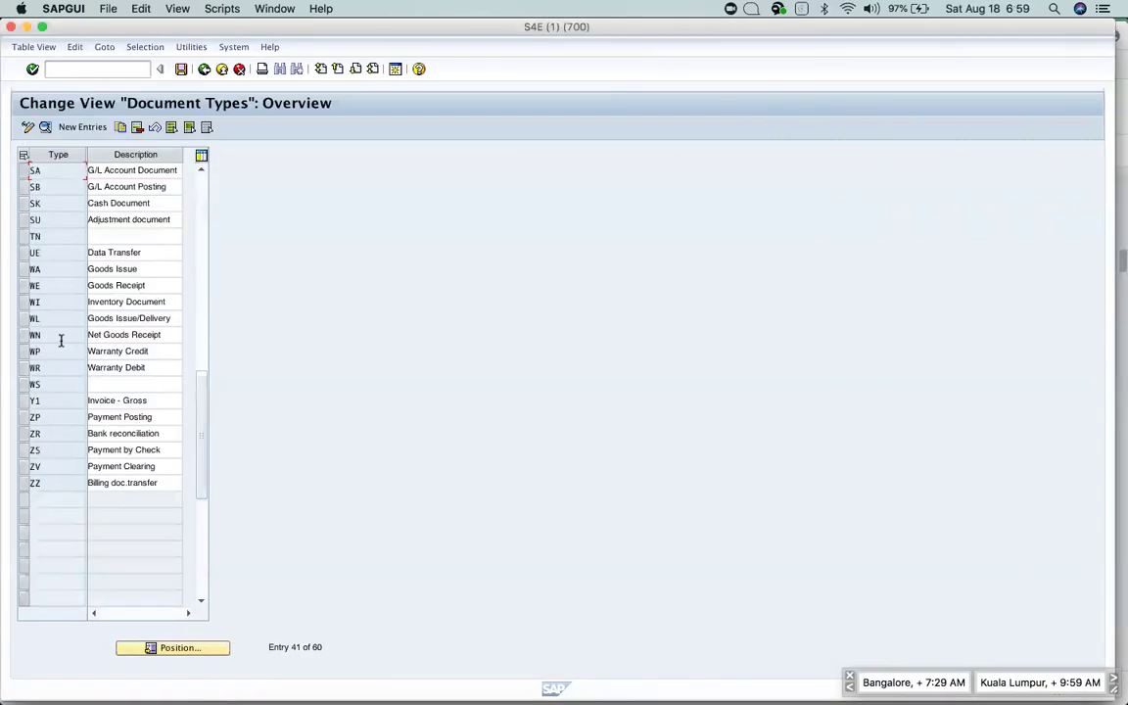
pyautogui.click(21, 171)
pyautogui.click(44, 127)
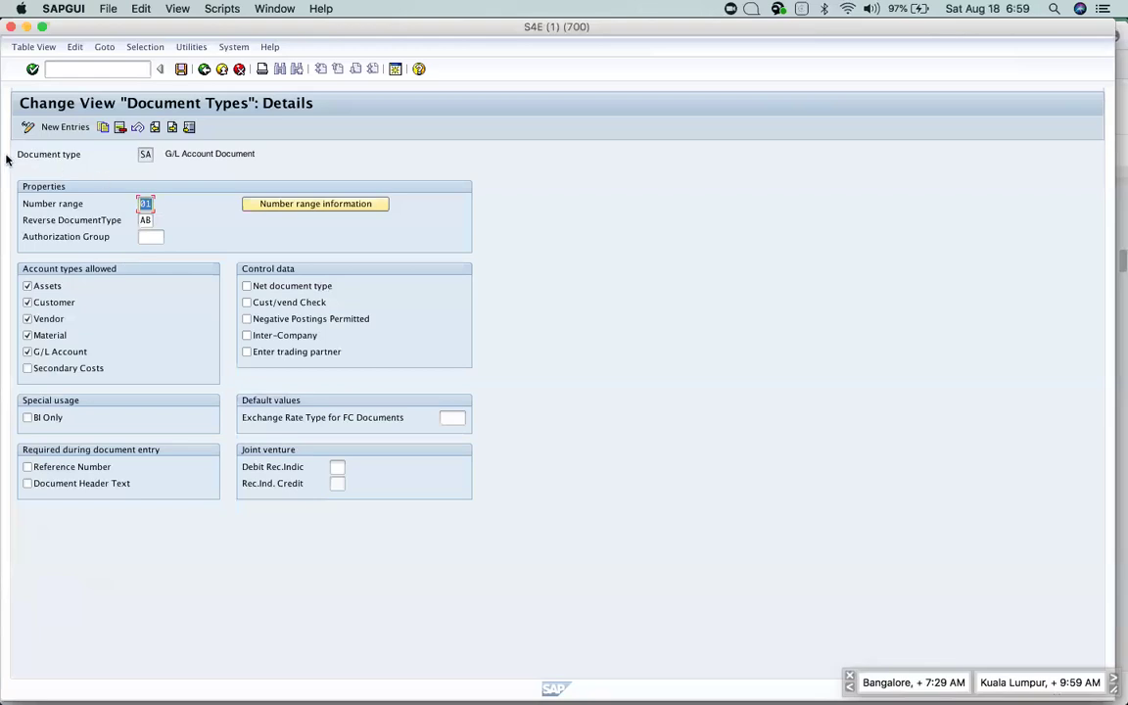
# Examine document type SA's description, number range, reverse document type and authorization group.
pyautogui.click(149, 155)
pyautogui.click(166, 154)
pyautogui.moveTo(166, 153); pyautogui.dragTo(295, 168)
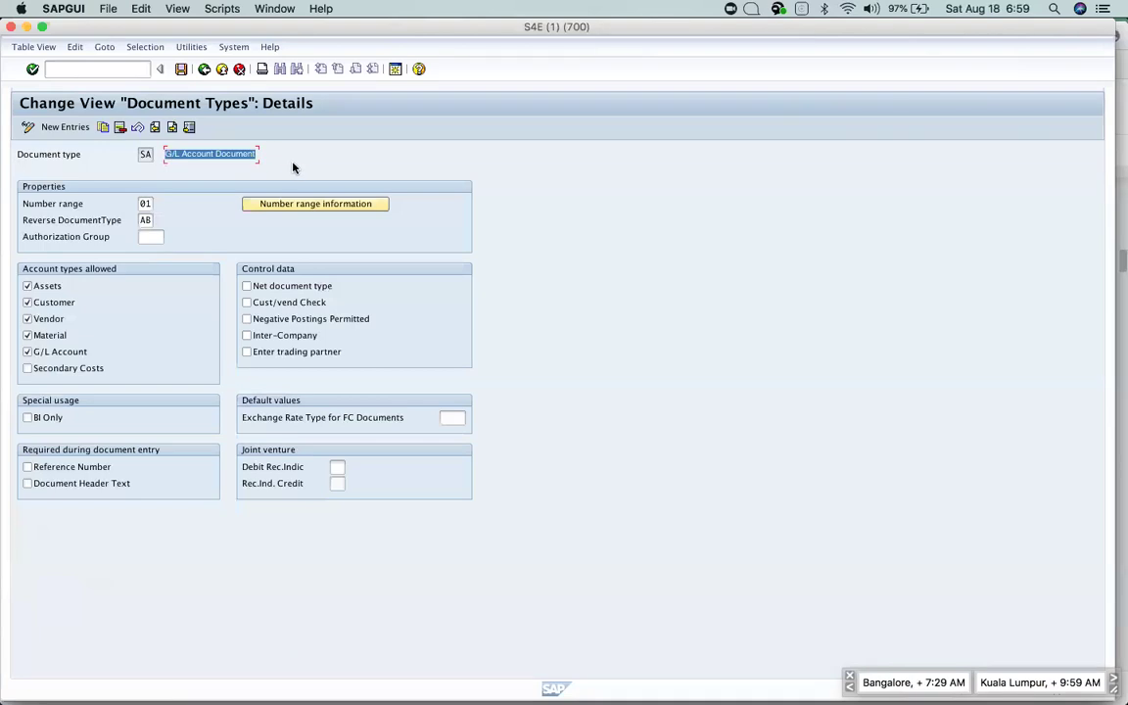
pyautogui.click(143, 203)
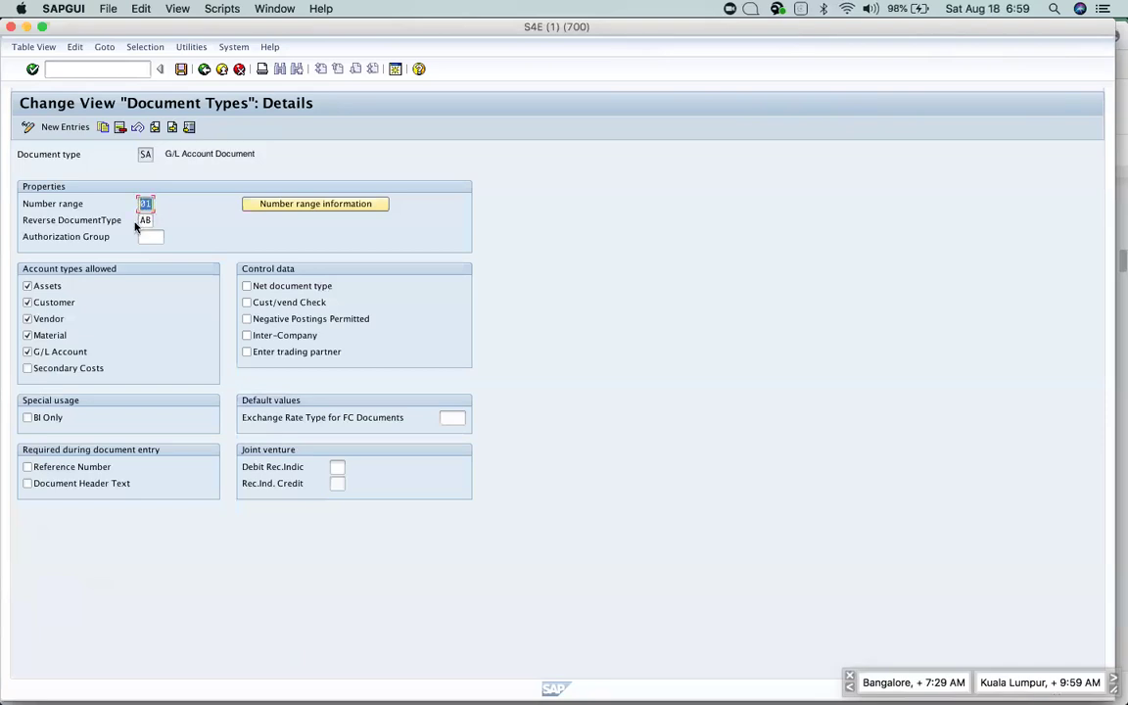
pyautogui.click(143, 220)
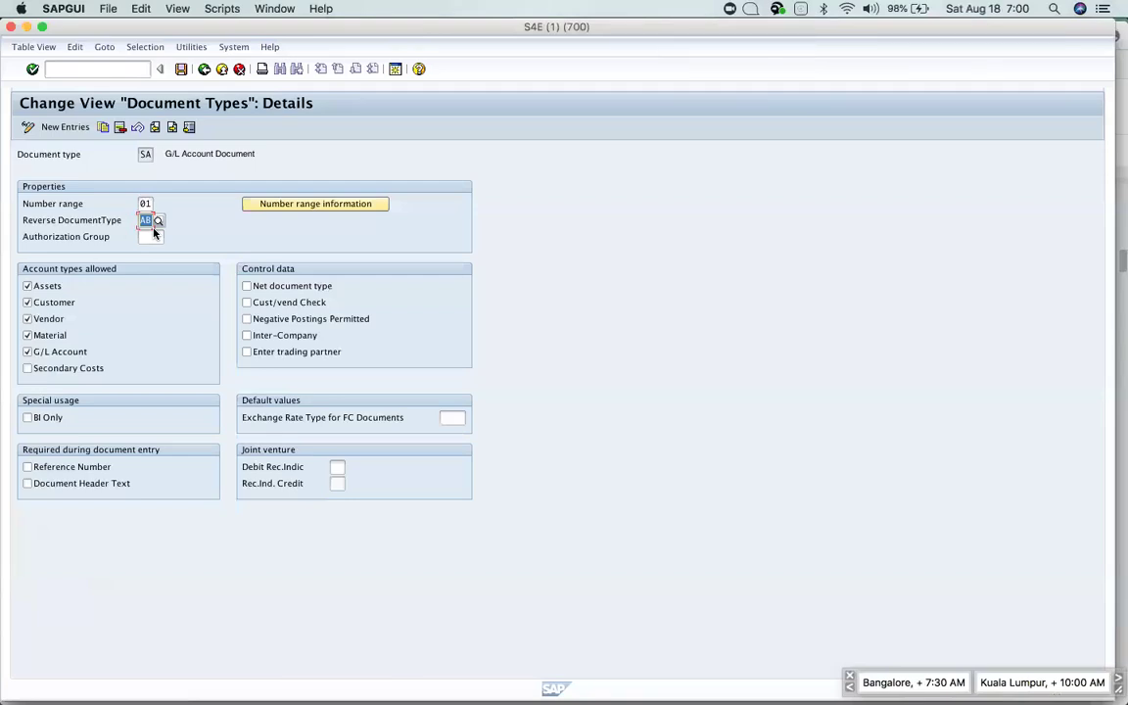
pyautogui.press('Tab')
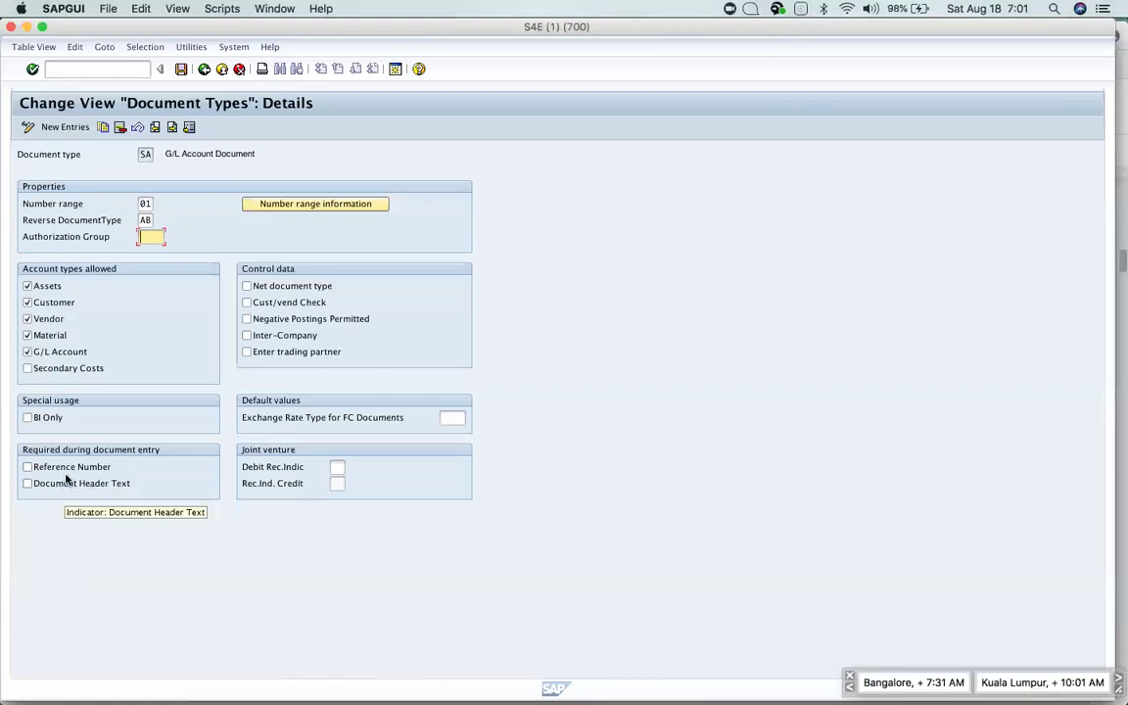
# Make the reference number required during document entry for document type SA.
pyautogui.click(58, 468)
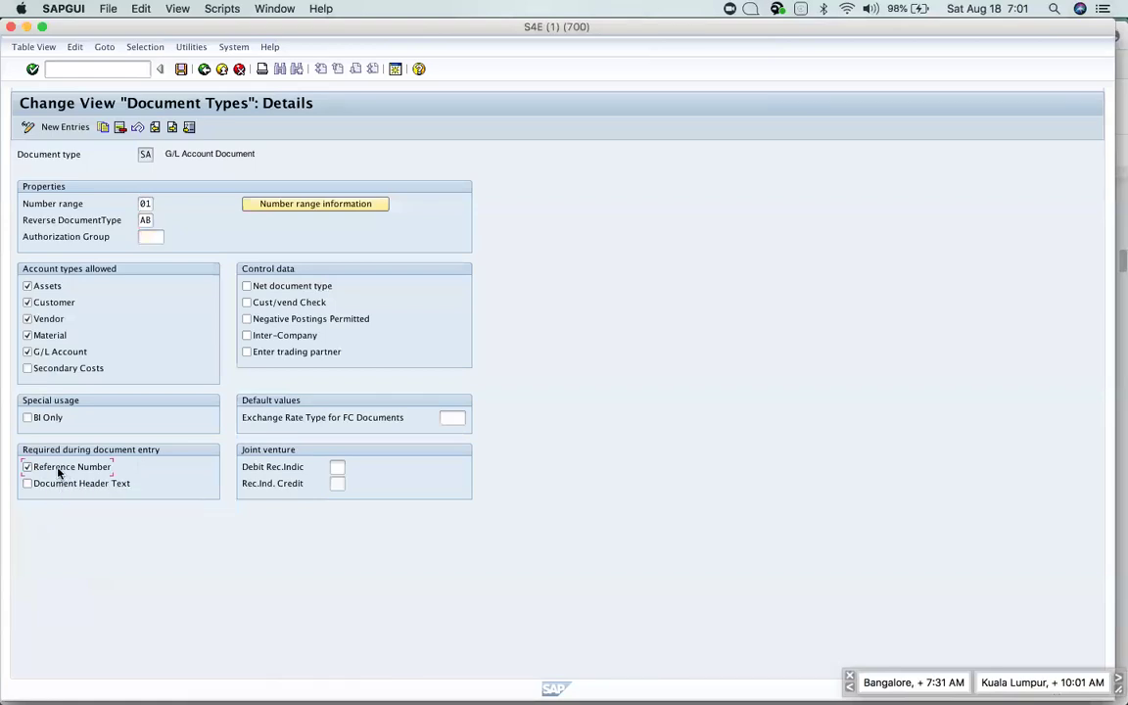